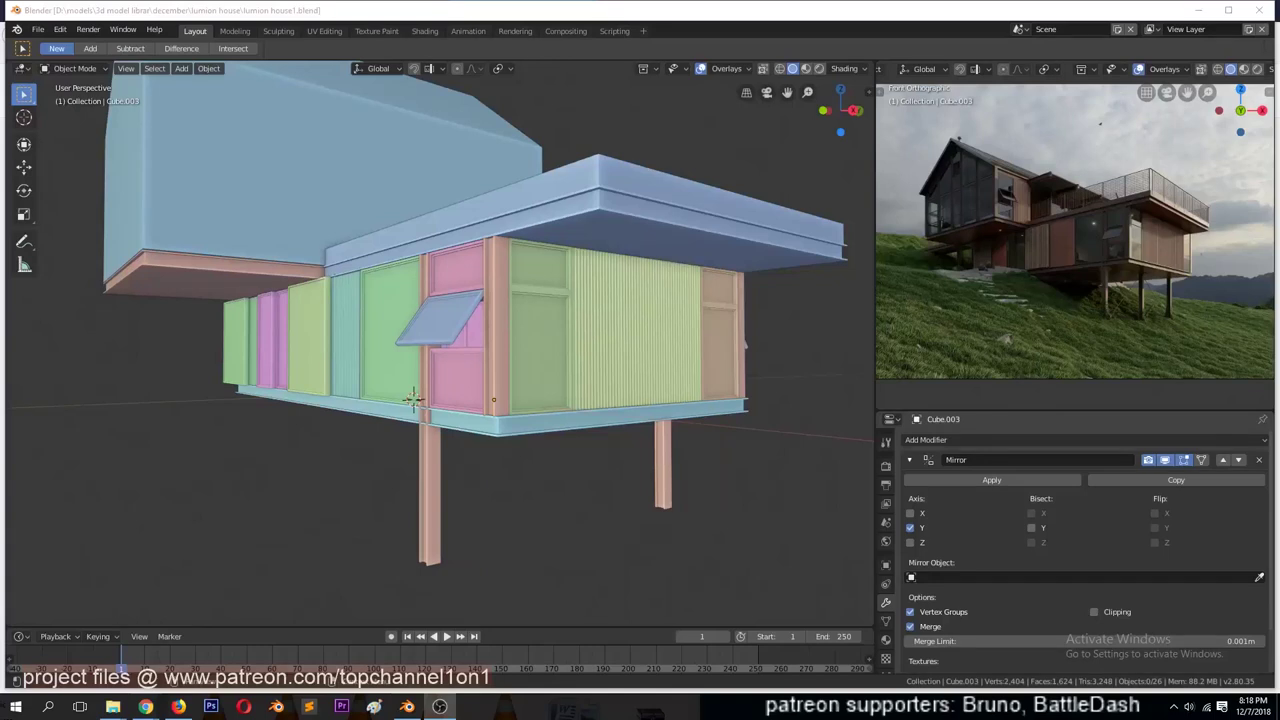
- Frame the top house block, save, and orbit around the house to inspect its side
{"action": "left_click", "coordinate": [695, 359]}
{"action": "key", "text": "ctrl+s"}
{"action": "key", "text": "KP_1"}
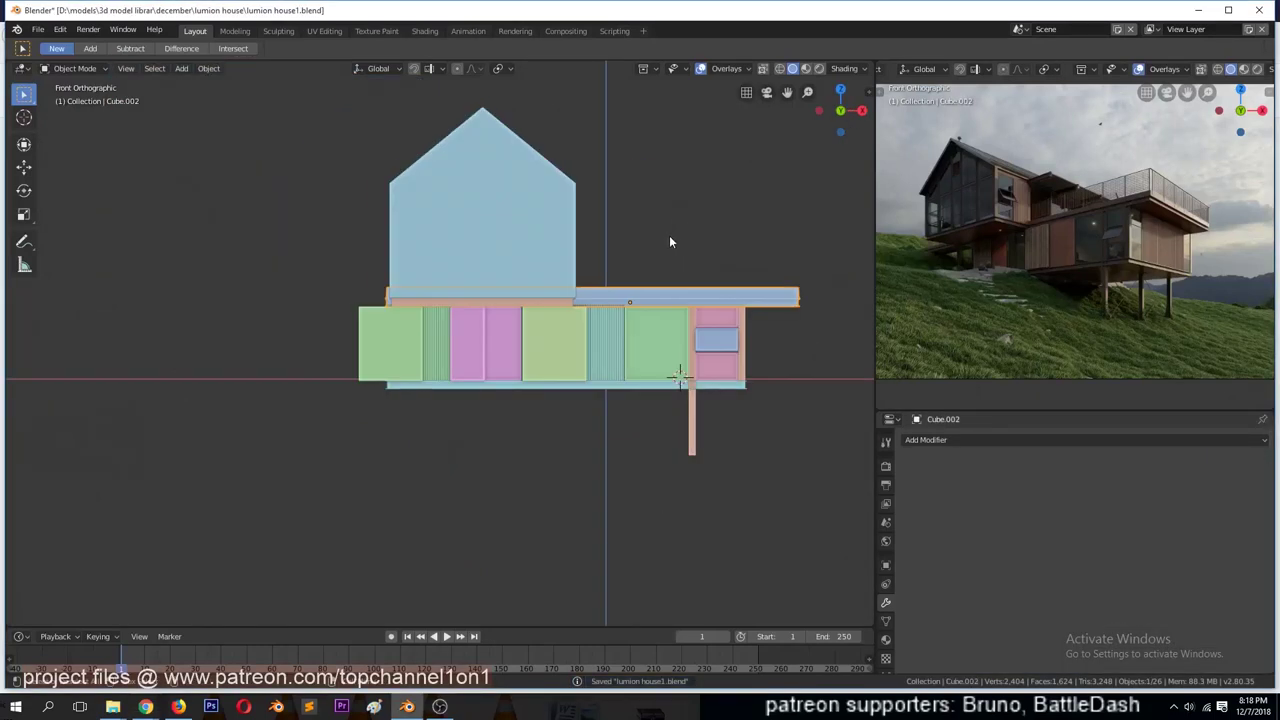
{"action": "key", "text": "KP_3"}
{"action": "left_click", "coordinate": [342, 195]}
{"action": "key", "text": "KP_Decimal"}
{"action": "key", "text": "ctrl+s"}
{"action": "mouse_move", "coordinate": [411, 256]}
{"action": "middle_mouse_down"}
{"action": "mouse_move", "coordinate": [523, 272]}
{"action": "mouse_move", "coordinate": [624, 254]}
{"action": "mouse_move", "coordinate": [497, 275]}
{"action": "mouse_move", "coordinate": [456, 261]}
{"action": "middle_mouse_up"}
{"action": "mouse_move", "coordinate": [578, 108]}
{"action": "middle_mouse_down"}
{"action": "mouse_move", "coordinate": [758, 482]}
{"action": "mouse_move", "coordinate": [746, 441]}
{"action": "mouse_move", "coordinate": [604, 449]}
{"action": "middle_mouse_up"}
{"action": "key", "text": "KP_5"}
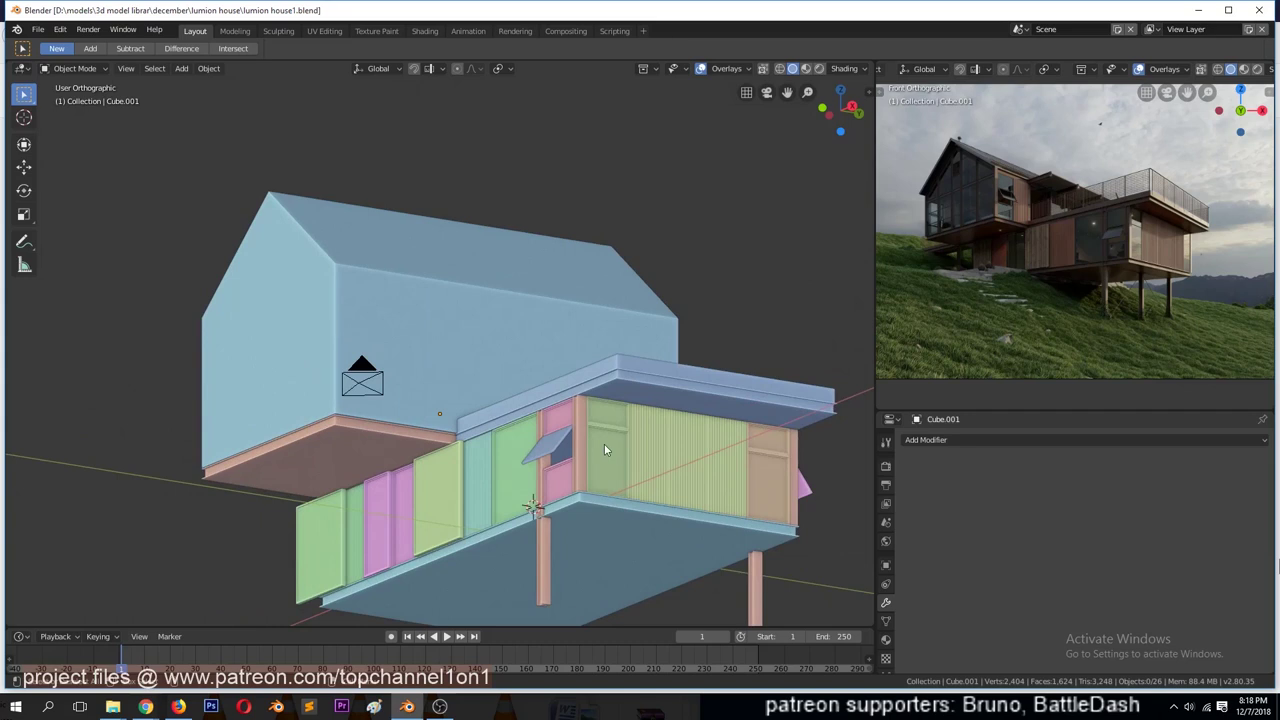
- Duplicate the wall panels and place the copies at the house's left end
{"action": "left_click", "coordinate": [711, 491], "text": "shift"}
{"action": "key", "text": "shift+d"}
{"action": "key", "text": "Escape"}
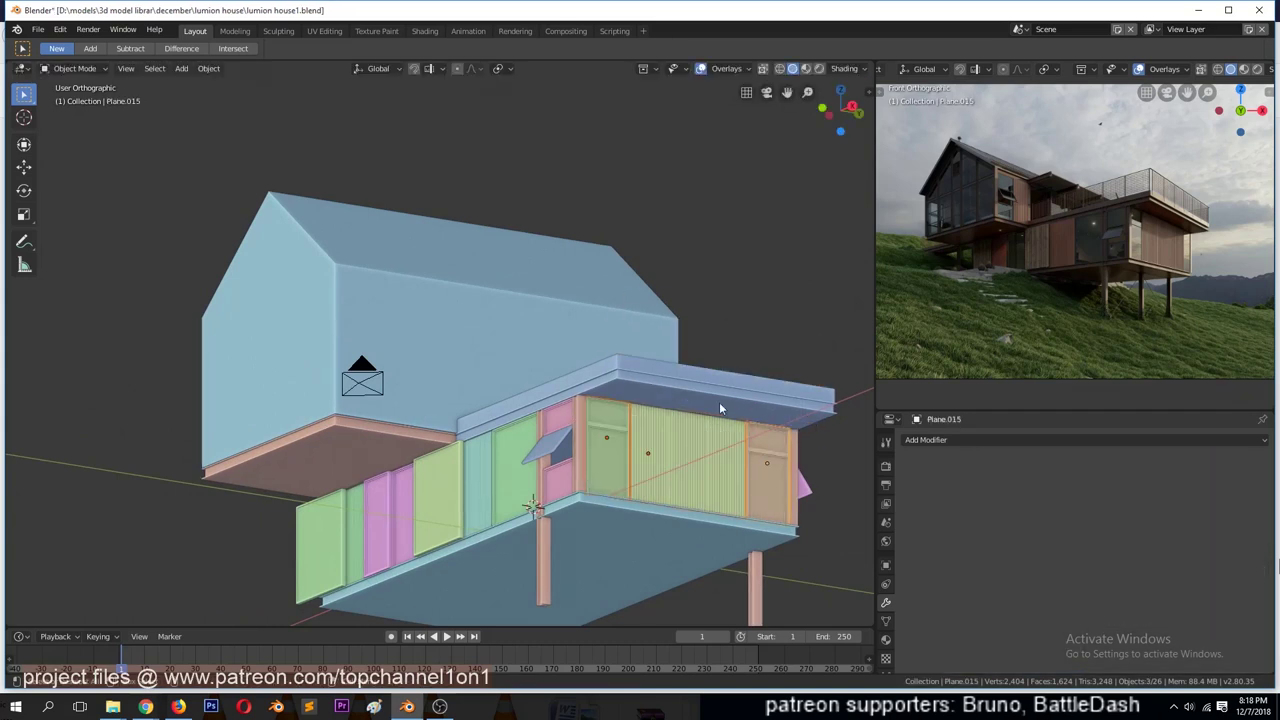
{"action": "key", "text": "KP_1"}
{"action": "key", "text": "g"}
{"action": "left_click", "coordinate": [594, 480]}
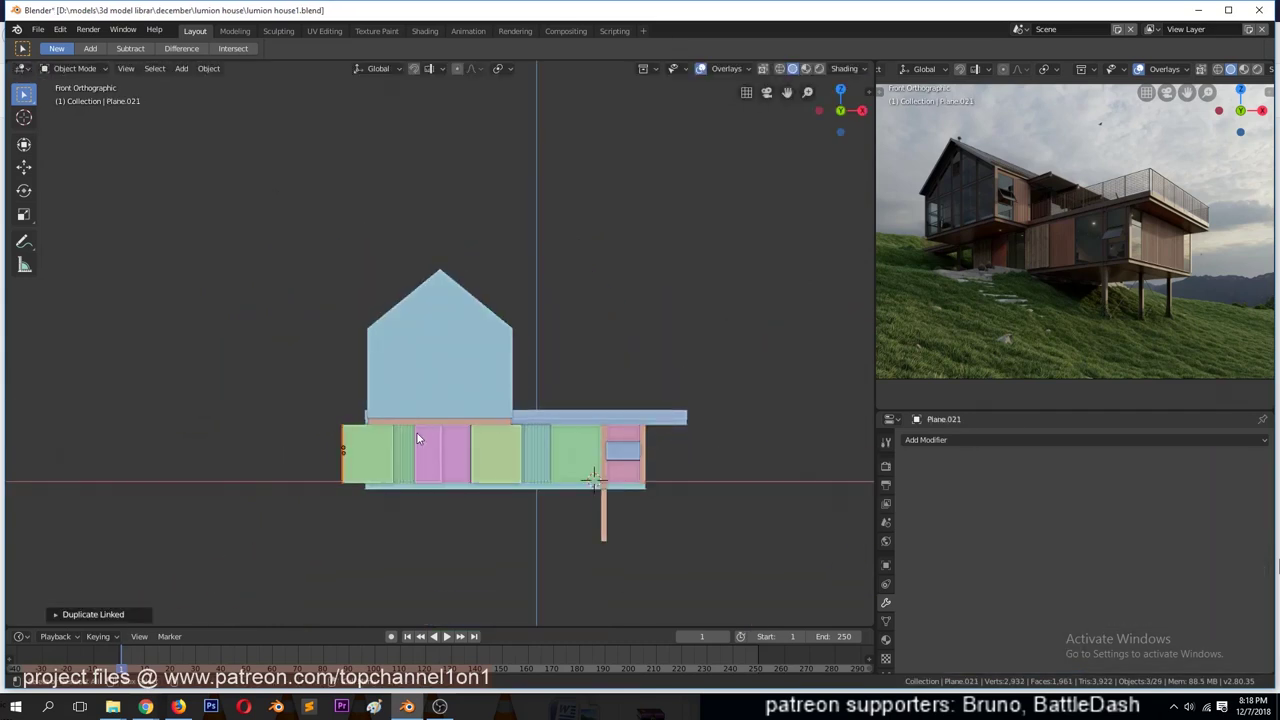
- Orbit to the side wall and select two of the copied side panels
{"action": "scroll", "coordinate": [417, 433], "scroll_direction": "up", "scroll_amount": 6}
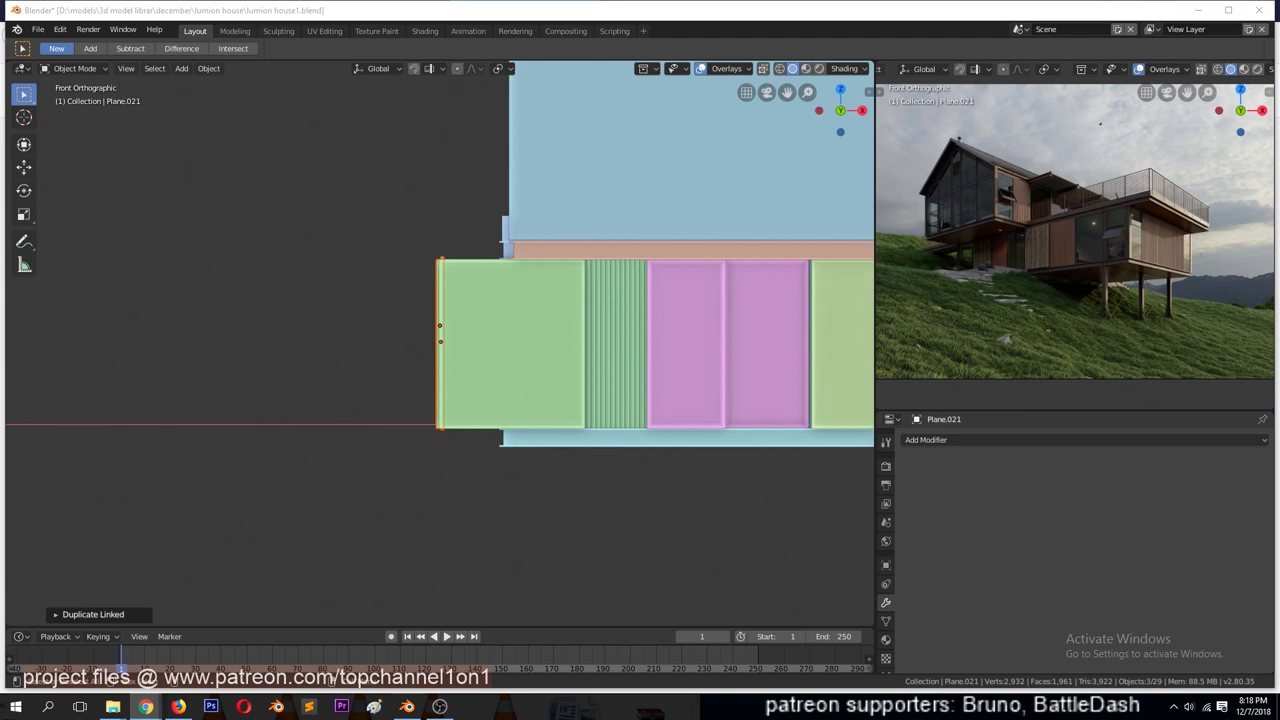
{"action": "scroll", "coordinate": [684, 390], "scroll_direction": "up", "scroll_amount": 4}
{"action": "scroll", "coordinate": [563, 320], "scroll_direction": "down", "scroll_amount": 1}
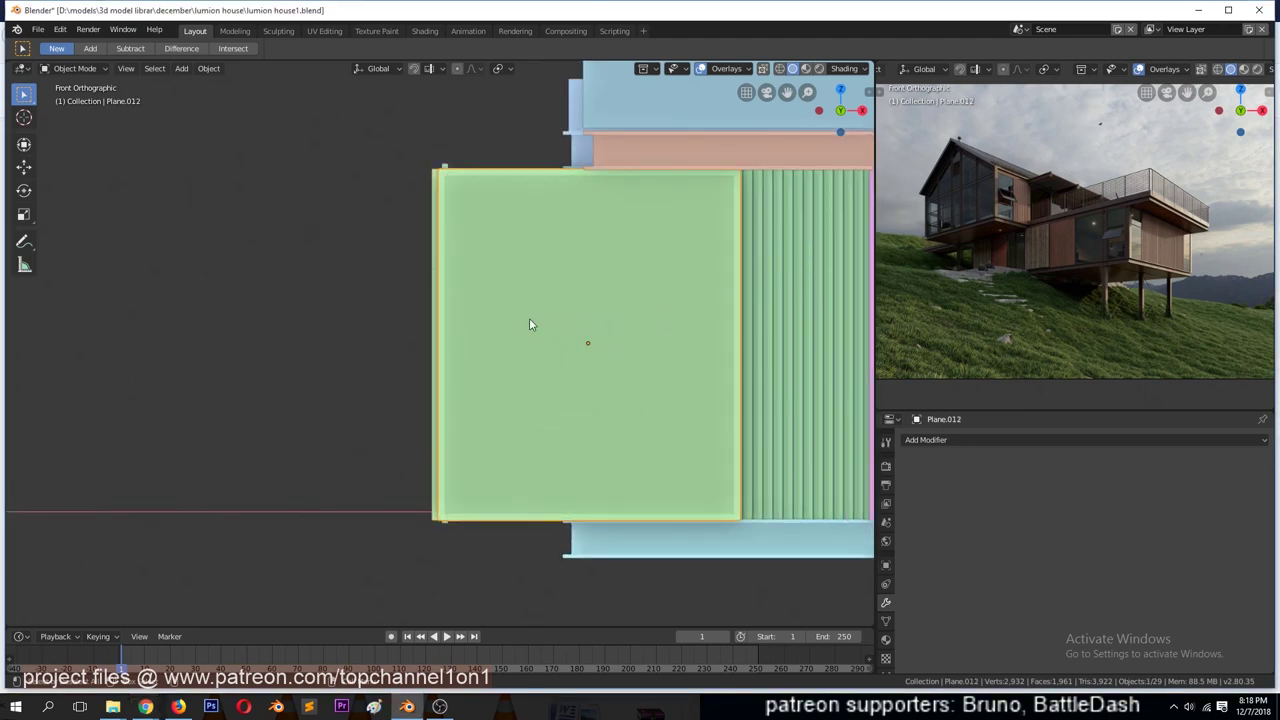
{"action": "middle_click_drag", "start_coordinate": [529, 318], "coordinate": [215, 194]}
{"action": "left_click", "coordinate": [640, 323]}
{"action": "left_click", "coordinate": [722, 372], "text": "shift"}
- In front view, shift the selected side panel along Y to line it up
{"action": "middle_click_drag", "start_coordinate": [722, 372], "coordinate": [834, 332]}
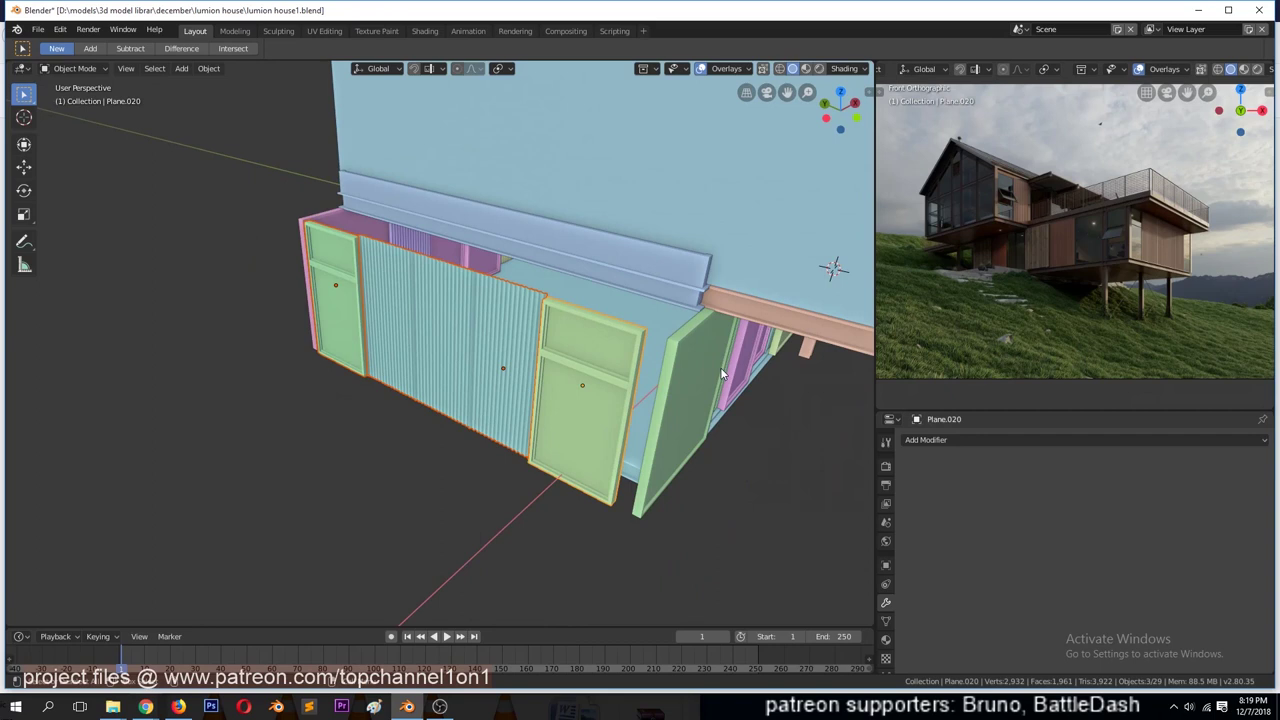
{"action": "key", "text": "KP_1"}
{"action": "scroll", "coordinate": [589, 357], "scroll_direction": "up", "scroll_amount": 1}
{"action": "middle_click_drag", "start_coordinate": [586, 351], "coordinate": [628, 405]}
{"action": "key", "text": "KP_1"}
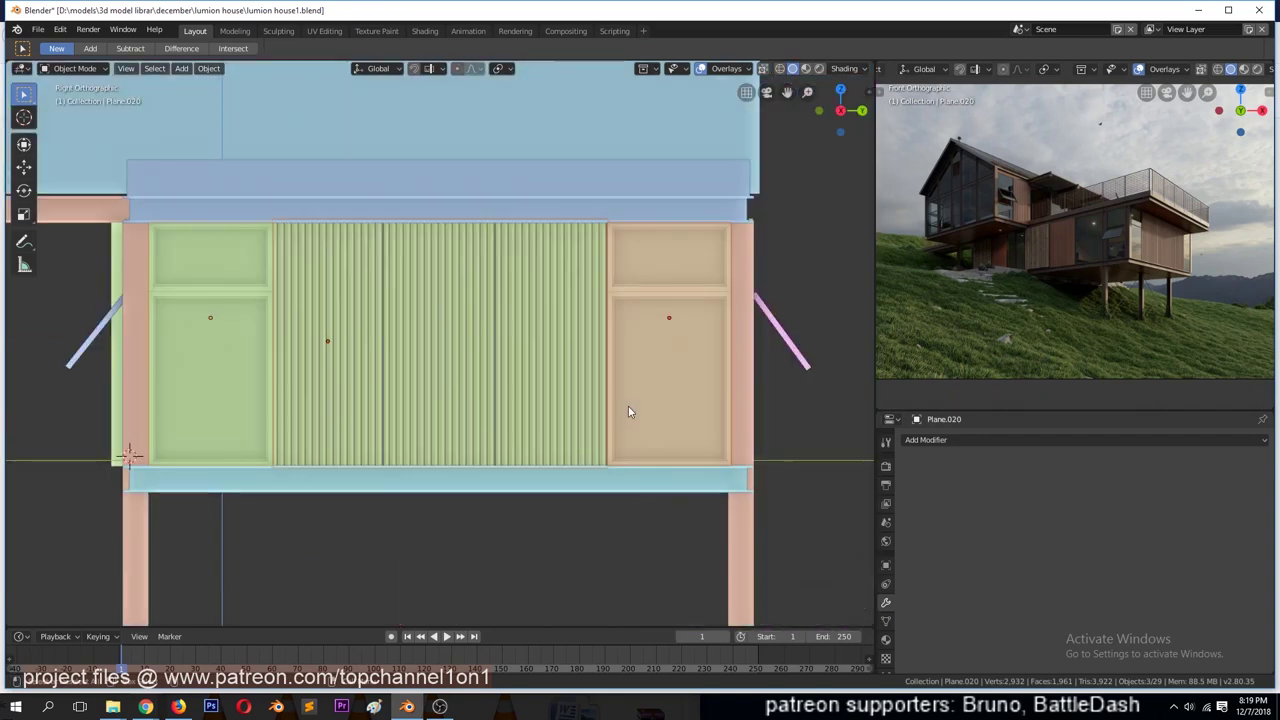
{"action": "scroll", "coordinate": [628, 406], "scroll_direction": "up", "scroll_amount": 5}
{"action": "key", "text": "g"}
{"action": "key", "text": "y"}
{"action": "left_click", "coordinate": [686, 386]}
{"action": "key", "text": "g"}
{"action": "key", "text": "y"}
{"action": "left_click", "coordinate": [686, 389]}
- Slide the right green panel against the neighbouring panel
{"action": "middle_click_drag", "start_coordinate": [686, 389], "coordinate": [521, 350]}
{"action": "scroll", "coordinate": [521, 350], "scroll_direction": "down", "scroll_amount": 4}
{"action": "mouse_move", "coordinate": [639, 381]}
{"action": "middle_mouse_down"}
{"action": "mouse_move", "coordinate": [599, 376]}
{"action": "mouse_move", "coordinate": [697, 363]}
{"action": "mouse_move", "coordinate": [591, 316]}
{"action": "mouse_move", "coordinate": [459, 326]}
{"action": "mouse_move", "coordinate": [606, 357]}
{"action": "mouse_move", "coordinate": [660, 394]}
{"action": "mouse_move", "coordinate": [138, 339]}
{"action": "middle_mouse_up"}
{"action": "left_click", "coordinate": [599, 376]}
{"action": "key", "text": "g"}
{"action": "left_click", "coordinate": [638, 375]}
- Slide the pink panel snugly against the green door panel
{"action": "left_click", "coordinate": [138, 339]}
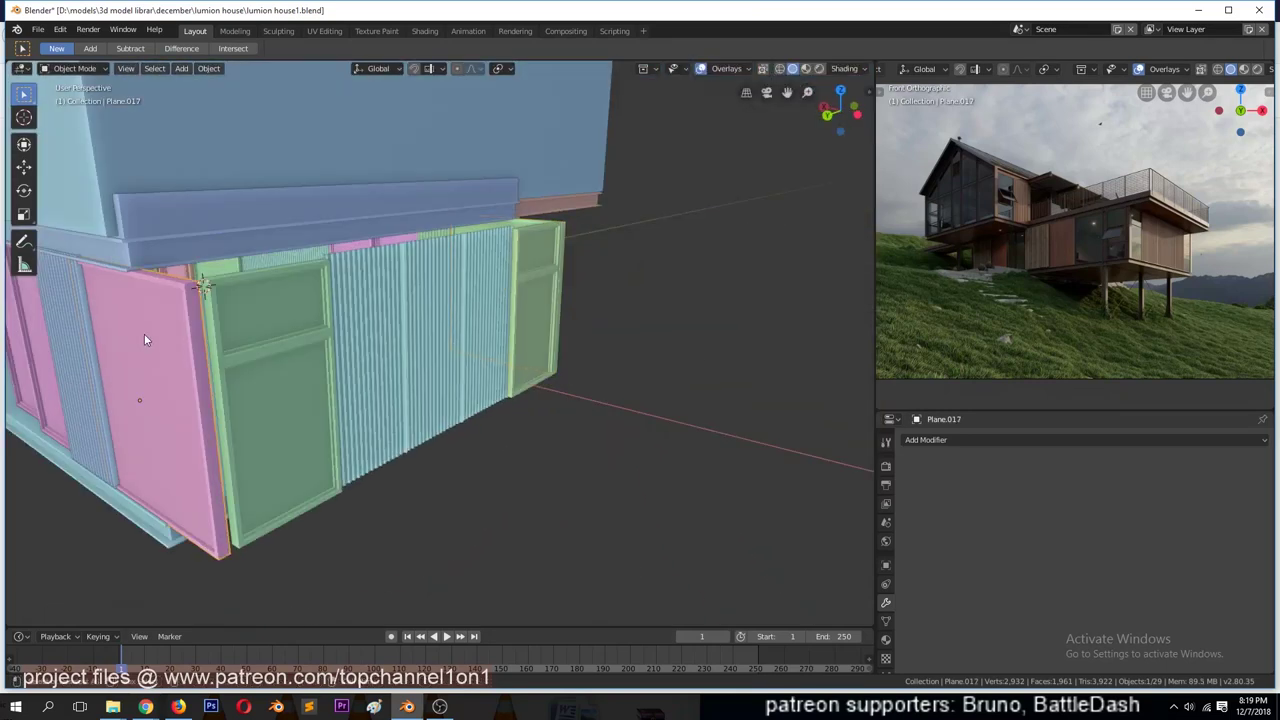
{"action": "key", "text": "g"}
{"action": "left_click", "coordinate": [349, 364]}
{"action": "mouse_move", "coordinate": [349, 357]}
{"action": "middle_mouse_down"}
{"action": "mouse_move", "coordinate": [134, 349]}
{"action": "mouse_move", "coordinate": [308, 393]}
{"action": "mouse_move", "coordinate": [413, 315]}
{"action": "mouse_move", "coordinate": [123, 291]}
{"action": "middle_mouse_up"}
{"action": "left_click", "coordinate": [413, 315]}
{"action": "key", "text": "Tab"}
- Adjust the roof trim and gable block ends in Edit Mode, then save
{"action": "left_click_drag", "start_coordinate": [420, 277], "coordinate": [432, 275]}
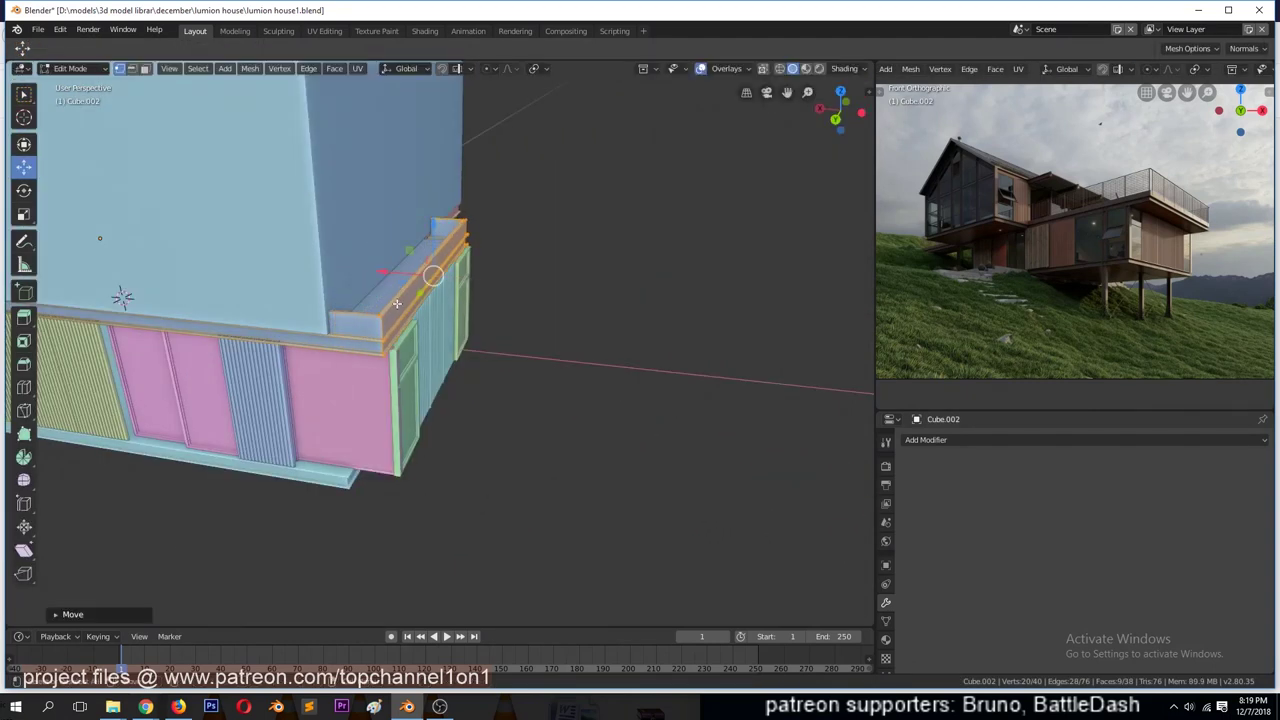
{"action": "key", "text": "Tab"}
{"action": "middle_click_drag", "start_coordinate": [397, 303], "coordinate": [412, 287]}
{"action": "left_click", "coordinate": [412, 287]}
{"action": "key", "text": "Tab"}
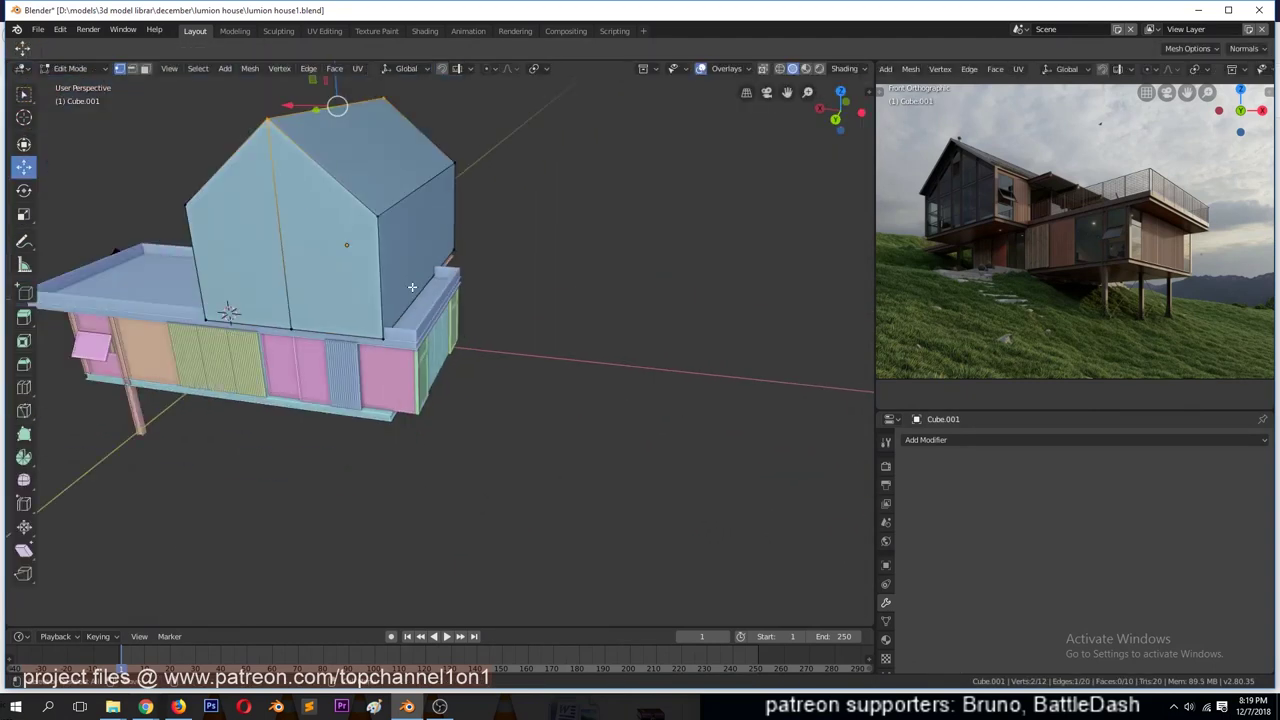
{"action": "key", "text": "Tab"}
{"action": "mouse_move", "coordinate": [228, 306]}
{"action": "middle_mouse_down"}
{"action": "mouse_move", "coordinate": [559, 342]}
{"action": "mouse_move", "coordinate": [238, 303]}
{"action": "mouse_move", "coordinate": [437, 361]}
{"action": "mouse_move", "coordinate": [465, 382]}
{"action": "mouse_move", "coordinate": [519, 353]}
{"action": "mouse_move", "coordinate": [557, 380]}
{"action": "middle_mouse_up"}
{"action": "key", "text": "ctrl+s"}
- Shift the beam's end vertices -1.193 m along X in see-through mode
{"action": "left_click", "coordinate": [519, 353]}
{"action": "key", "text": "KP_1"}
{"action": "key", "text": "KP_1"}
{"action": "key", "text": "Tab"}
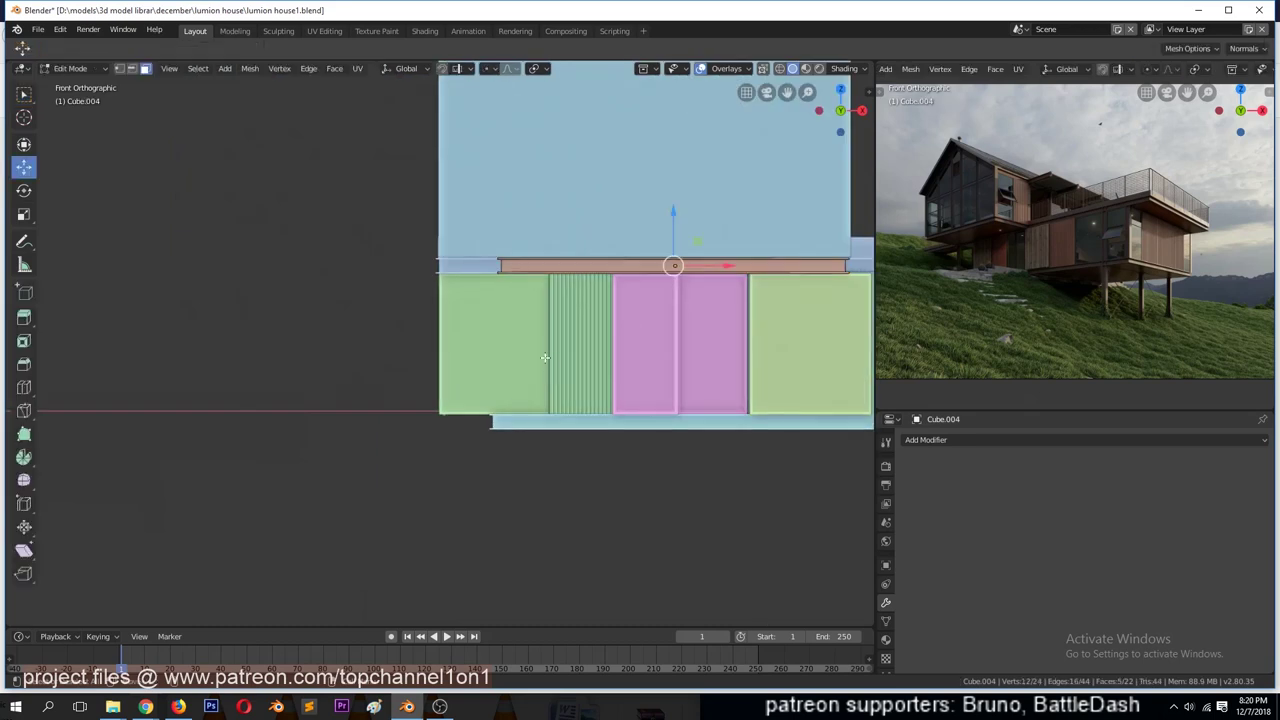
{"action": "key", "text": "alt+z"}
{"action": "key", "text": "n"}
{"action": "key", "text": "Tab"}
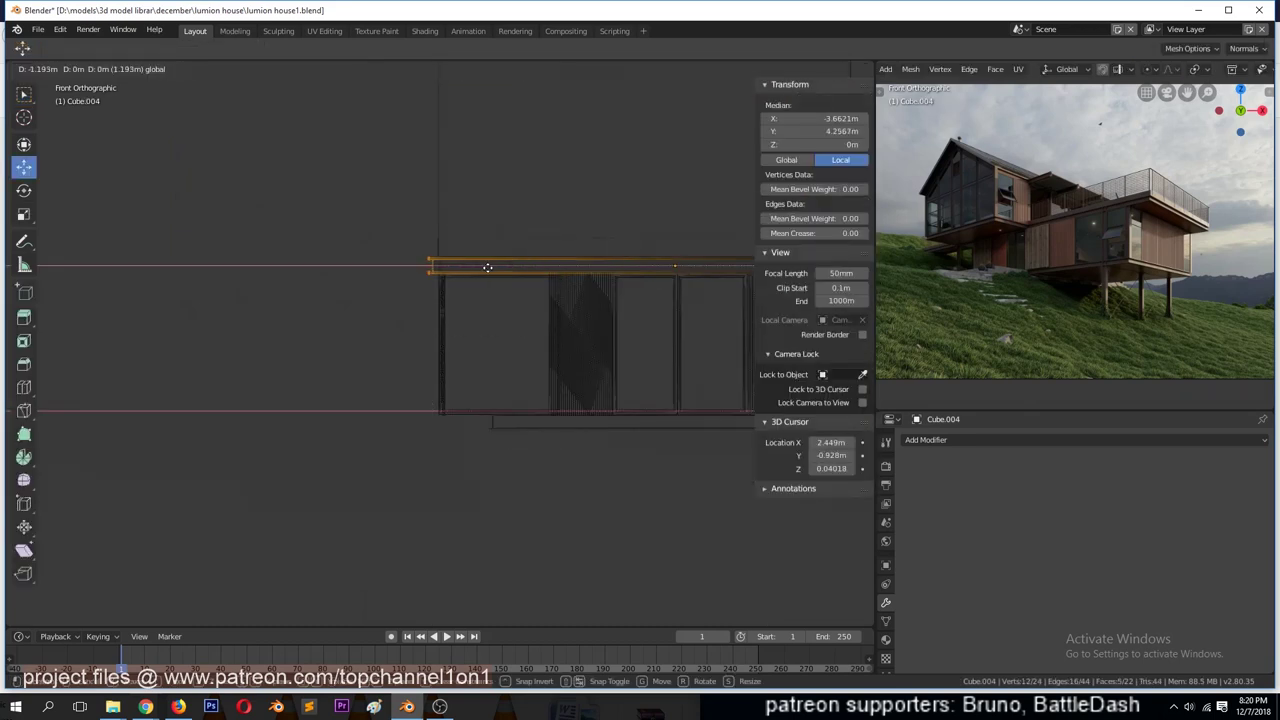
{"action": "key", "text": "alt+z"}
{"action": "key", "text": "n"}
- Stretch the floor slab's edge to meet the side wall, then check in perspective
{"action": "scroll", "coordinate": [660, 378], "scroll_direction": "down", "scroll_amount": 3}
{"action": "scroll", "coordinate": [491, 411], "scroll_direction": "up", "scroll_amount": 3}
{"action": "left_click", "coordinate": [491, 411]}
{"action": "key", "text": "Tab"}
{"action": "key", "text": "g"}
{"action": "left_click", "coordinate": [491, 411]}
{"action": "key", "text": "Tab"}
{"action": "scroll", "coordinate": [583, 440], "scroll_direction": "down", "scroll_amount": 3}
{"action": "mouse_move", "coordinate": [695, 421]}
{"action": "middle_mouse_down"}
{"action": "mouse_move", "coordinate": [547, 431]}
{"action": "mouse_move", "coordinate": [565, 478]}
{"action": "middle_mouse_up"}
{"action": "scroll", "coordinate": [547, 432], "scroll_direction": "down", "scroll_amount": 1}
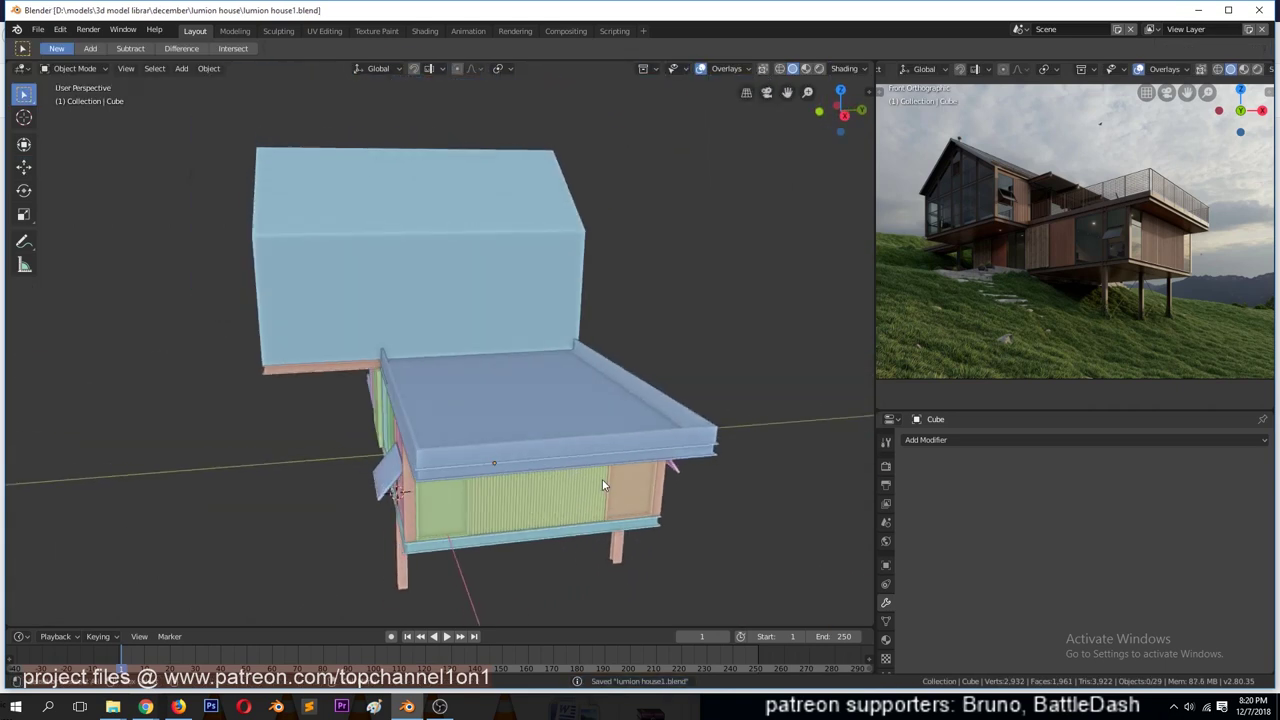
- Select the orange support post and save the house file
{"action": "scroll", "coordinate": [602, 485], "scroll_direction": "up", "scroll_amount": 5}
{"action": "scroll", "coordinate": [566, 417], "scroll_direction": "down", "scroll_amount": 5}
{"action": "mouse_move", "coordinate": [566, 417]}
{"action": "middle_mouse_down"}
{"action": "mouse_move", "coordinate": [591, 395]}
{"action": "mouse_move", "coordinate": [574, 405]}
{"action": "middle_mouse_up"}
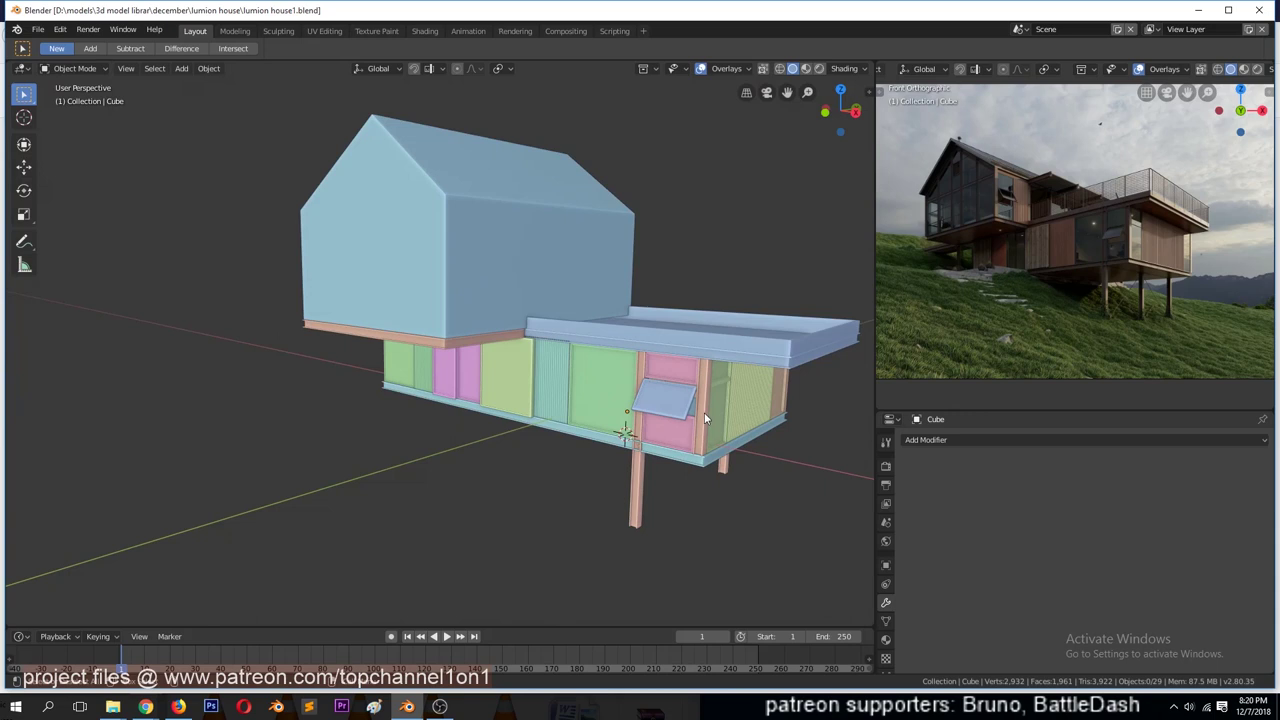
{"action": "scroll", "coordinate": [1034, 222], "scroll_direction": "up", "scroll_amount": 4}
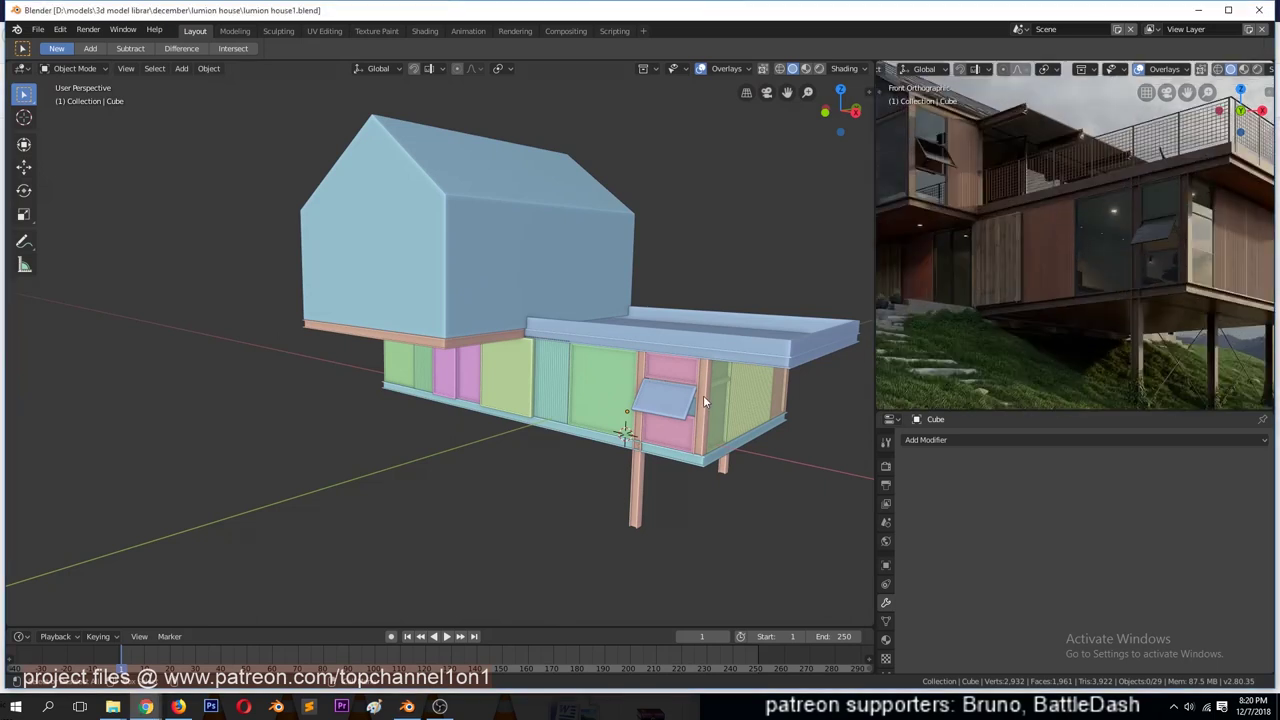
{"action": "left_click", "coordinate": [703, 395]}
{"action": "key", "text": "ctrl+s"}
{"action": "scroll", "coordinate": [964, 224], "scroll_direction": "down", "scroll_amount": 1}
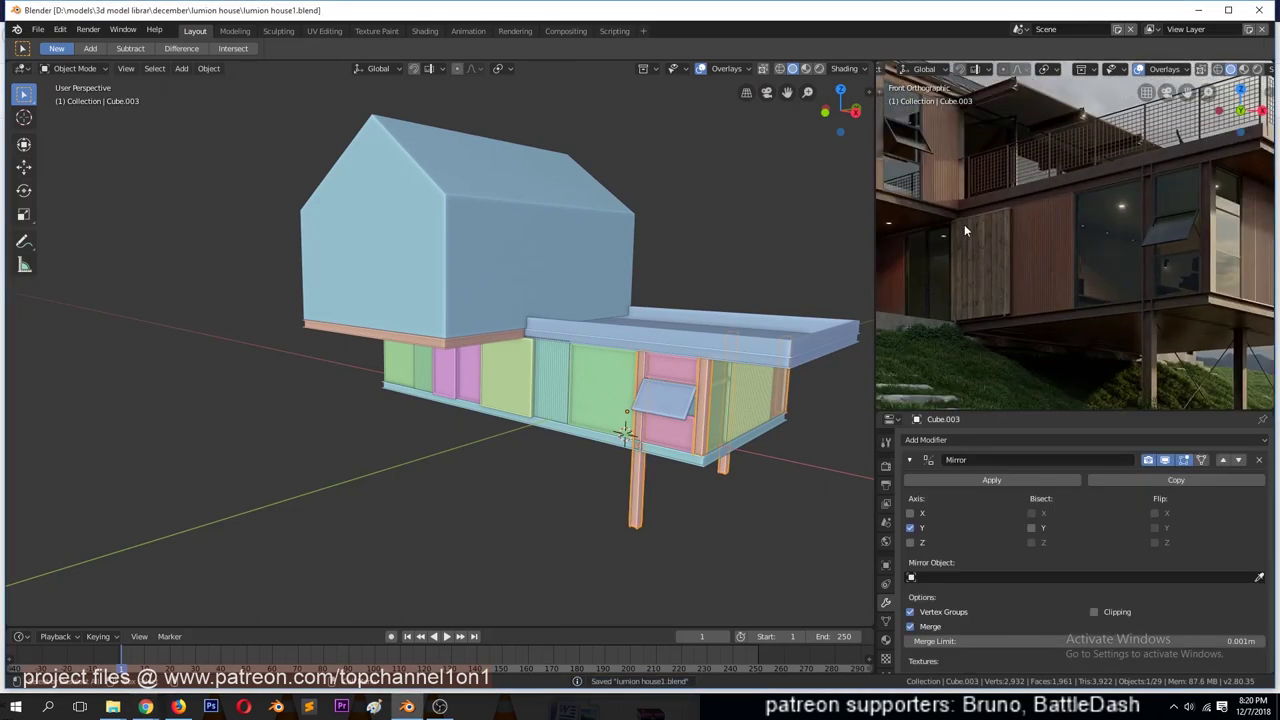
{"action": "key", "text": "KP_1"}
- Duplicate the support post and move the copy to the wall edge
{"action": "key", "text": "shift+d"}
{"action": "left_click", "coordinate": [622, 254]}
{"action": "scroll", "coordinate": [622, 254], "scroll_direction": "up", "scroll_amount": 5}
{"action": "key", "text": "g"}
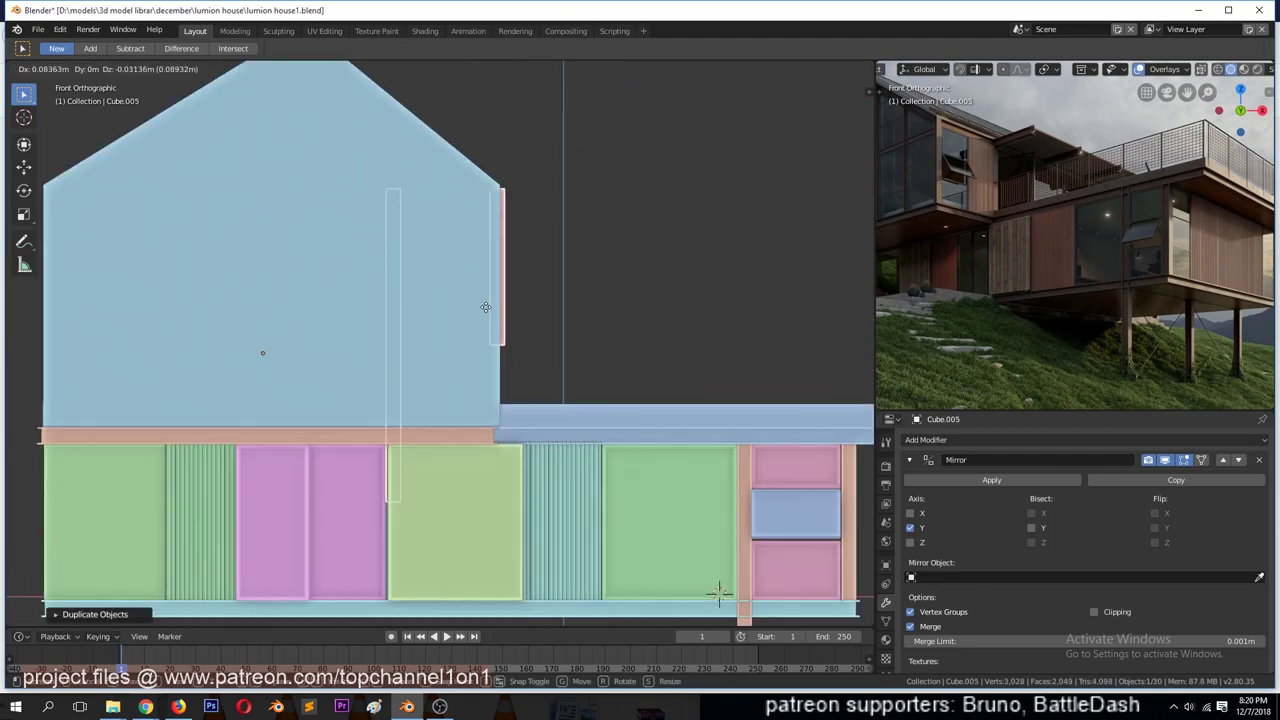
{"action": "left_click", "coordinate": [483, 312]}
{"action": "key", "text": "KP_3"}
{"action": "scroll", "coordinate": [430, 301], "scroll_direction": "down", "scroll_amount": 3}
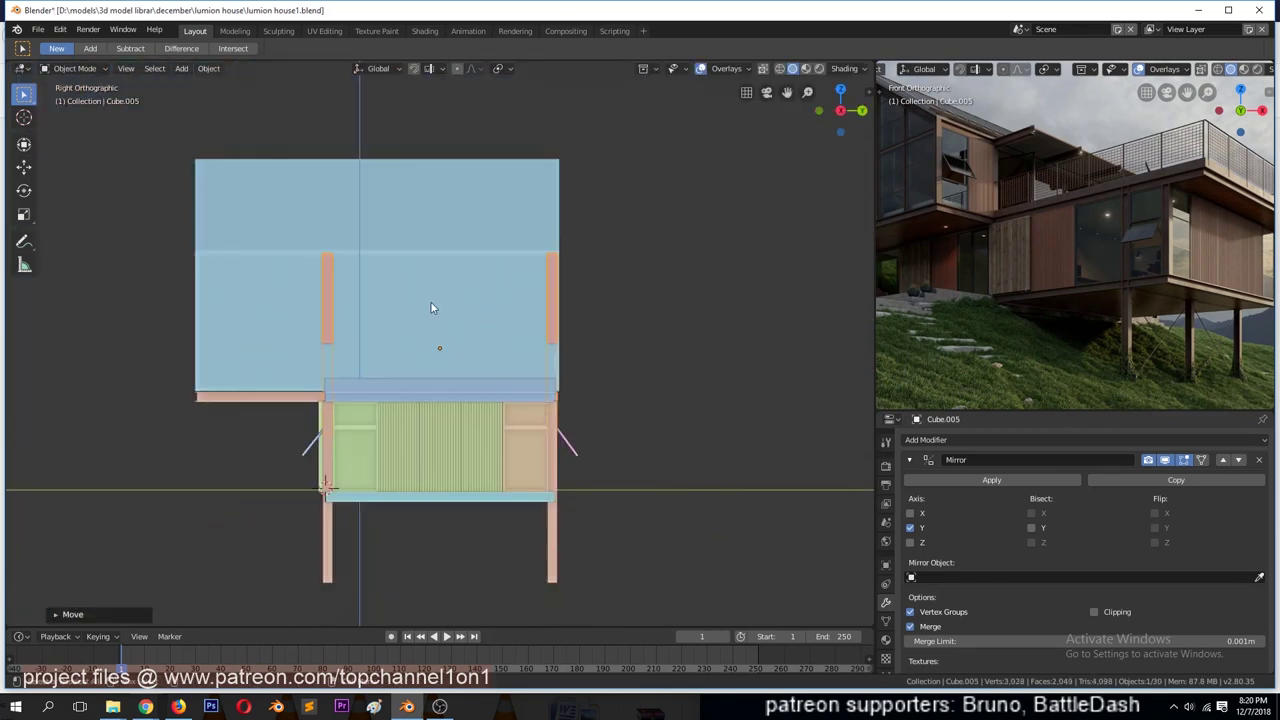
- In wireframe, apply the mirror modifier to the post
{"action": "key", "text": "Tab"}
{"action": "key", "text": "z"}
{"action": "left_click", "coordinate": [349, 296]}
{"action": "key", "text": "Tab"}
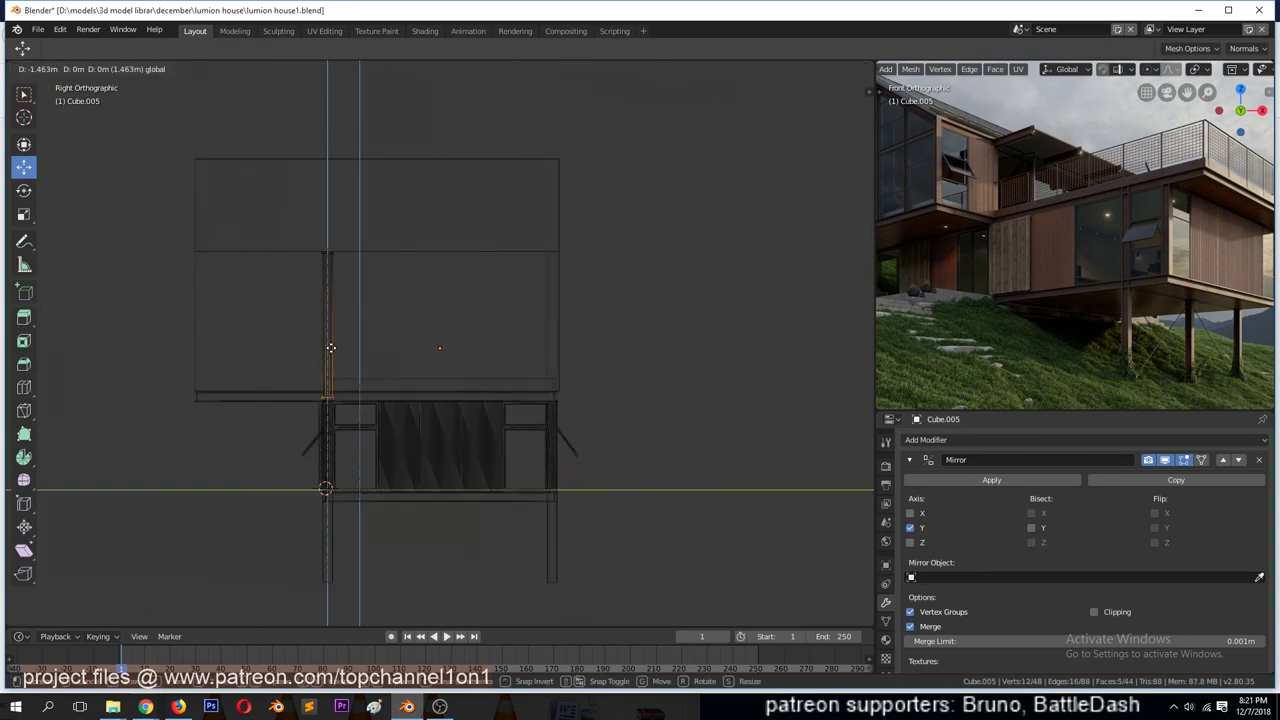
{"action": "left_click", "coordinate": [982, 480]}
{"action": "key", "text": "Tab"}
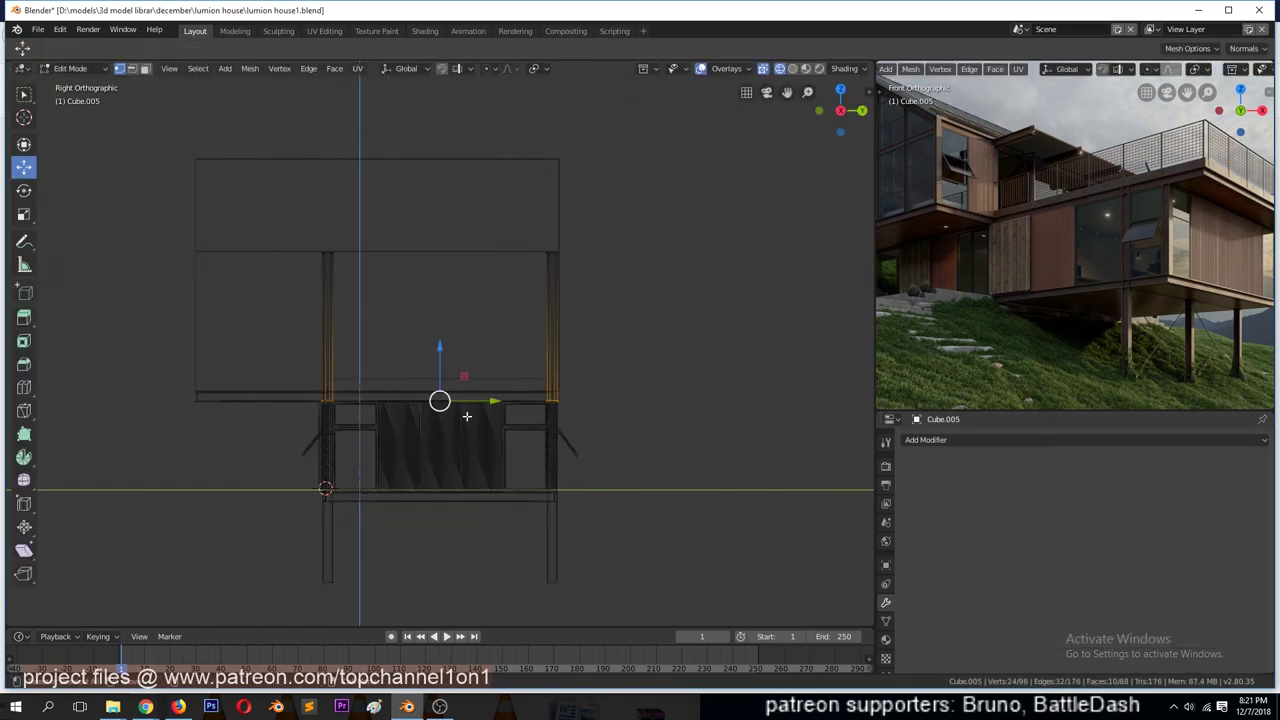
- Delete the left post's geometry in front view
{"action": "middle_click_drag", "start_coordinate": [520, 330], "coordinate": [568, 324]}
{"action": "key", "text": "KP_1"}
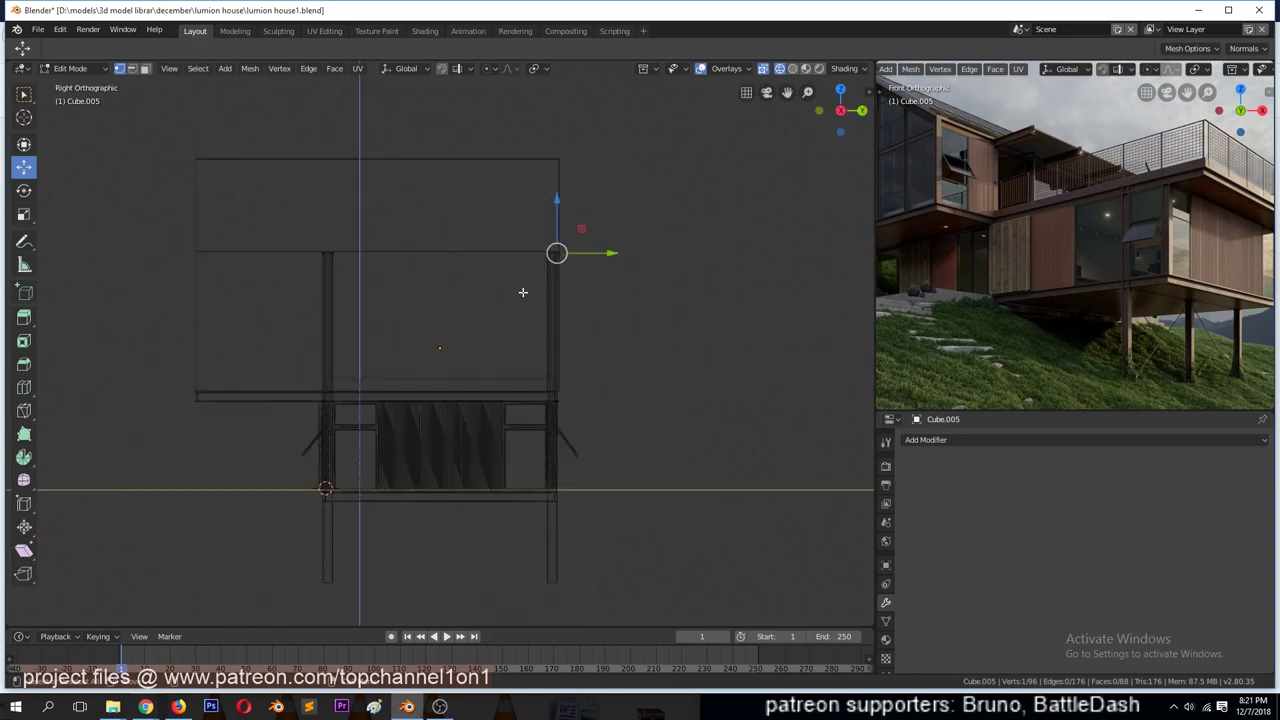
{"action": "key", "text": "x"}
{"action": "left_click", "coordinate": [491, 380]}
{"action": "key", "text": "x"}
{"action": "left_click", "coordinate": [471, 222]}
{"action": "key", "text": "Tab"}
- Move the post along X against the gable block and review it in solid shading
{"action": "key", "text": "Tab"}
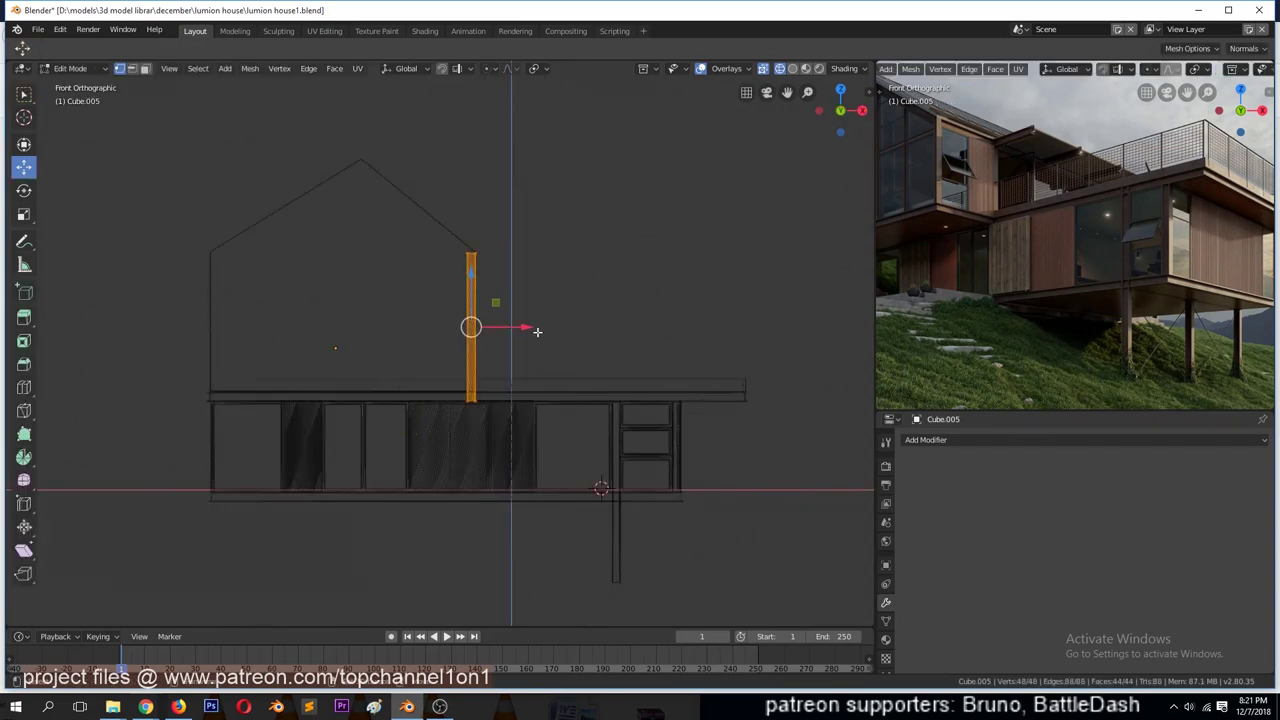
{"action": "key", "text": "g"}
{"action": "key", "text": "x"}
{"action": "left_click", "coordinate": [280, 300]}
{"action": "key", "text": "Tab"}
{"action": "key", "text": "shift+z"}
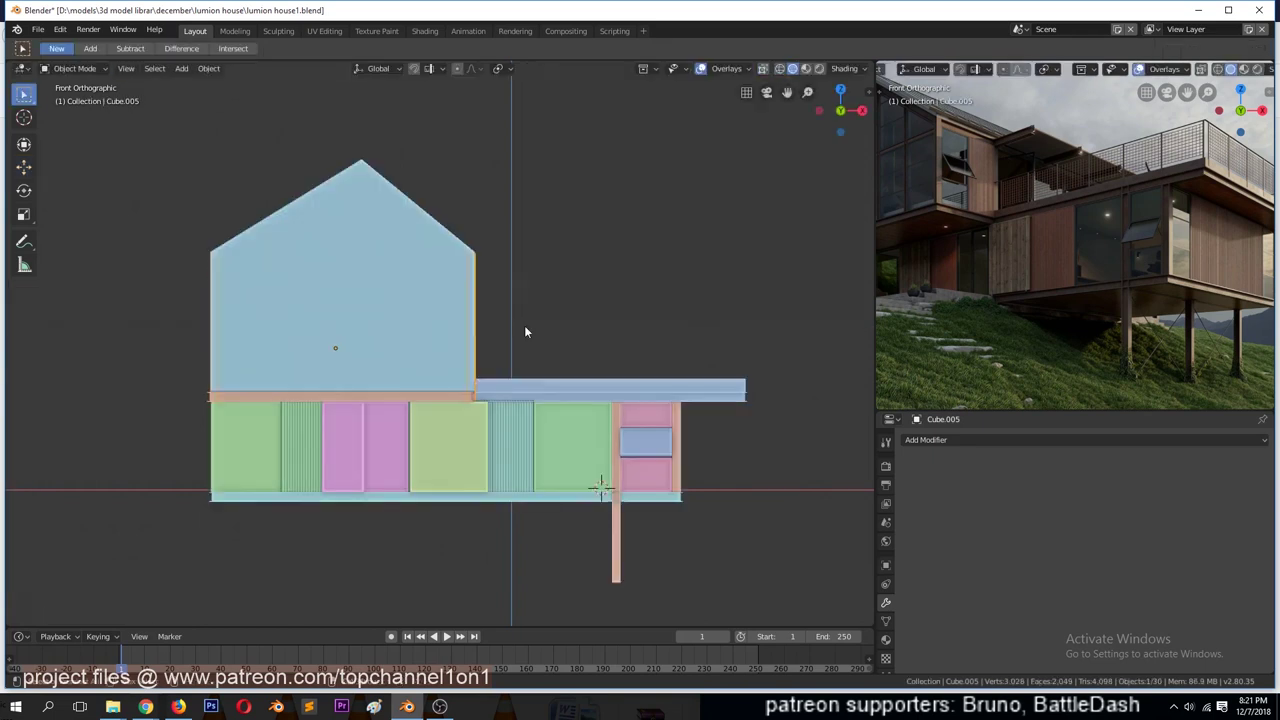
{"action": "middle_click_drag", "start_coordinate": [524, 325], "coordinate": [482, 375]}
{"action": "key", "text": "Tab"}
- Copy the post along X to the gable's other edge and nudge it along Y
{"action": "key", "text": "KP_3"}
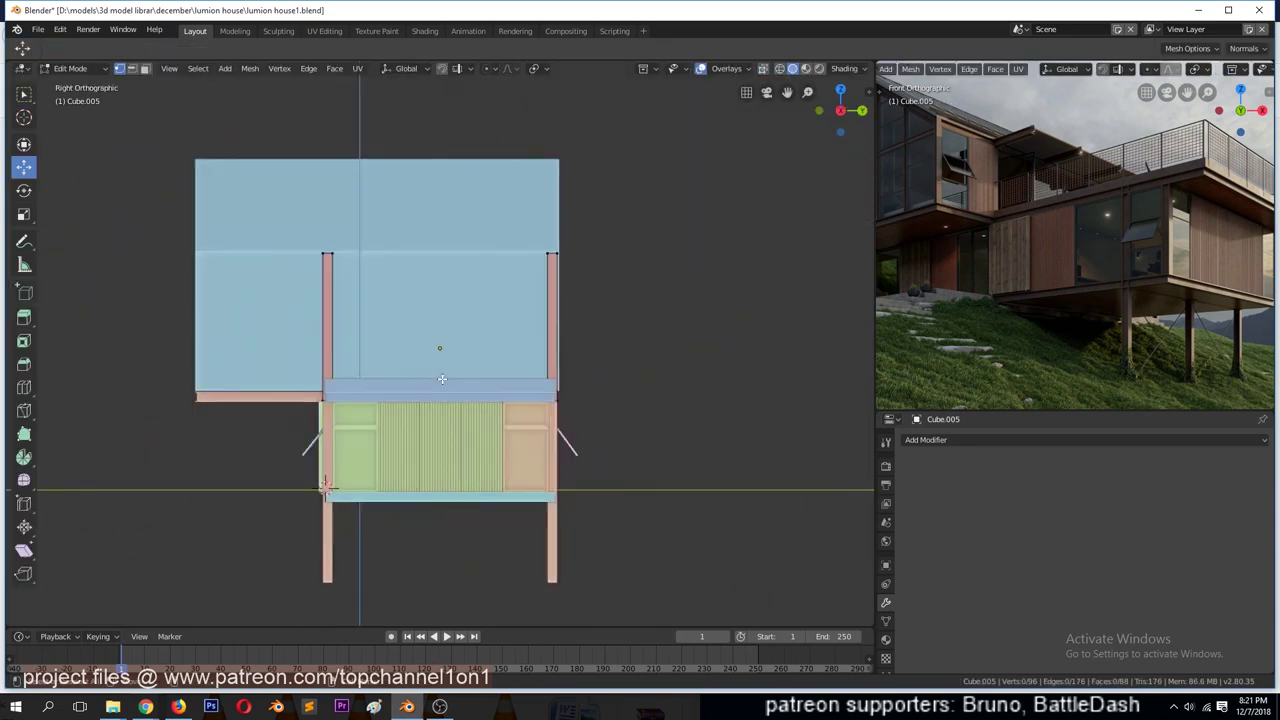
{"action": "key", "text": "shift+z"}
{"action": "key", "text": "l"}
{"action": "key", "text": "shift+s"}
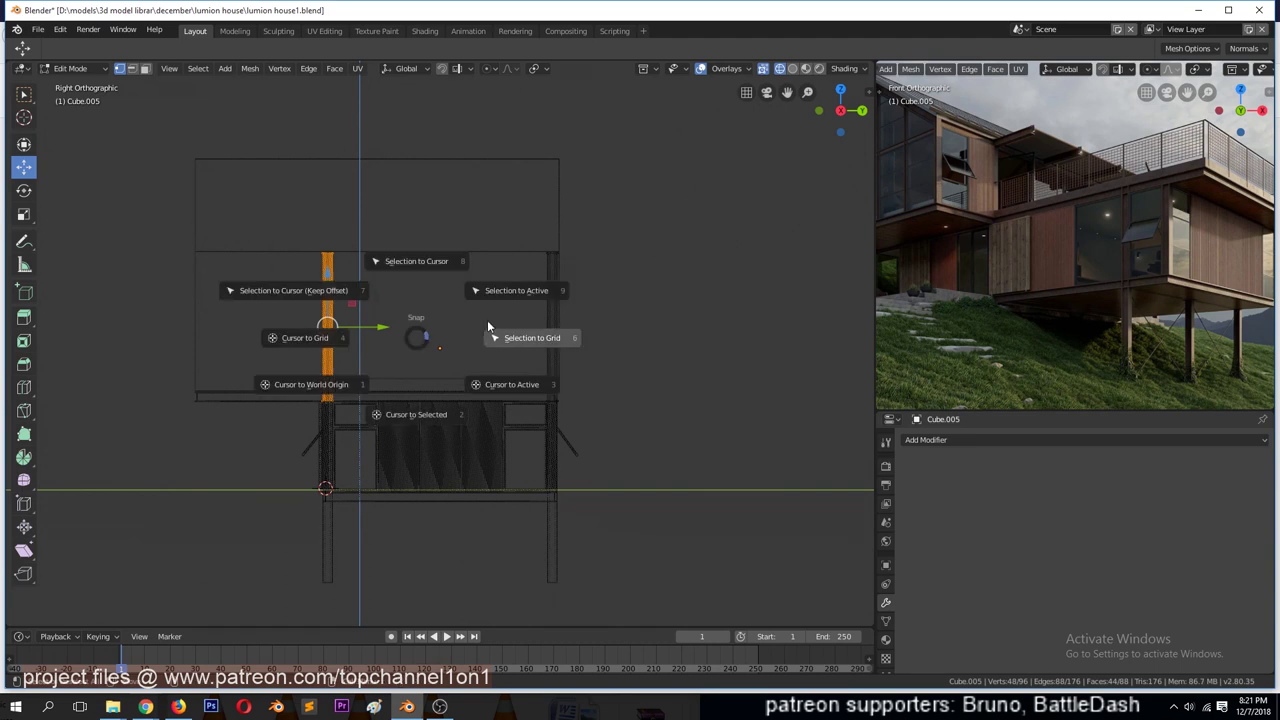
{"action": "key", "text": "g"}
{"action": "key", "text": "x"}
{"action": "left_click", "coordinate": [446, 337]}
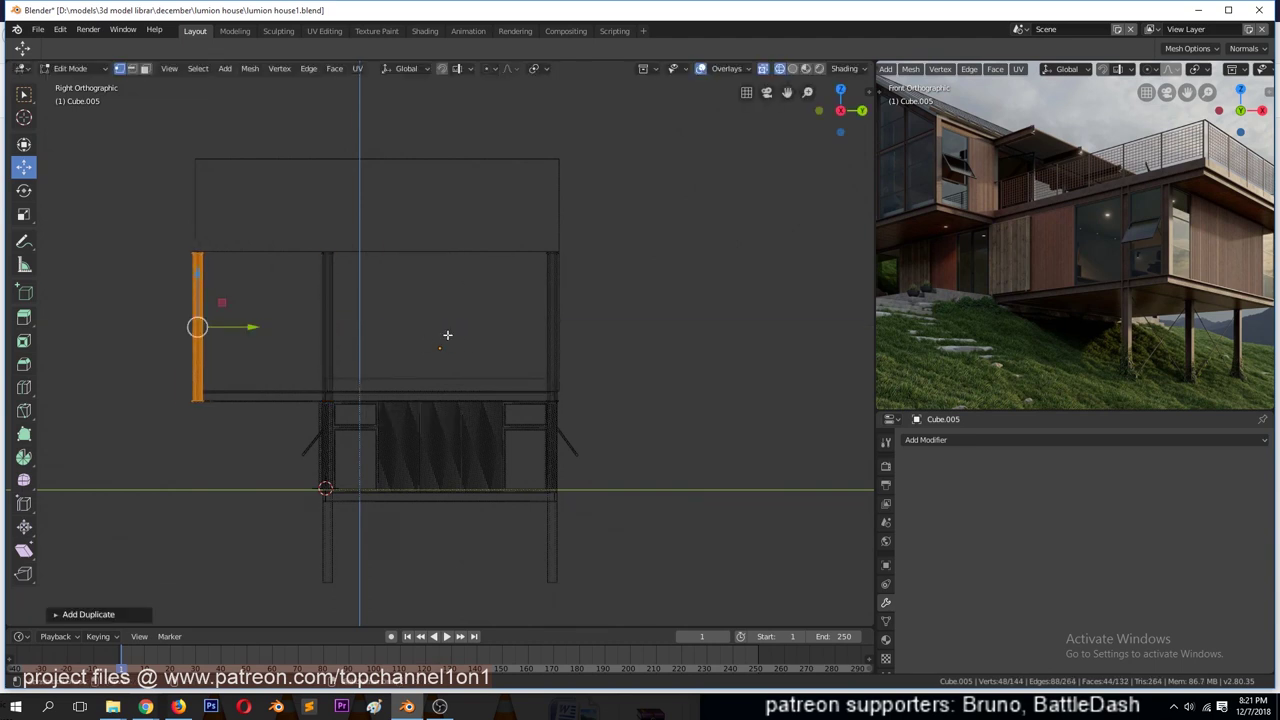
{"action": "key", "text": "KP_Decimal"}
{"action": "key", "text": "g"}
{"action": "key", "text": "y"}
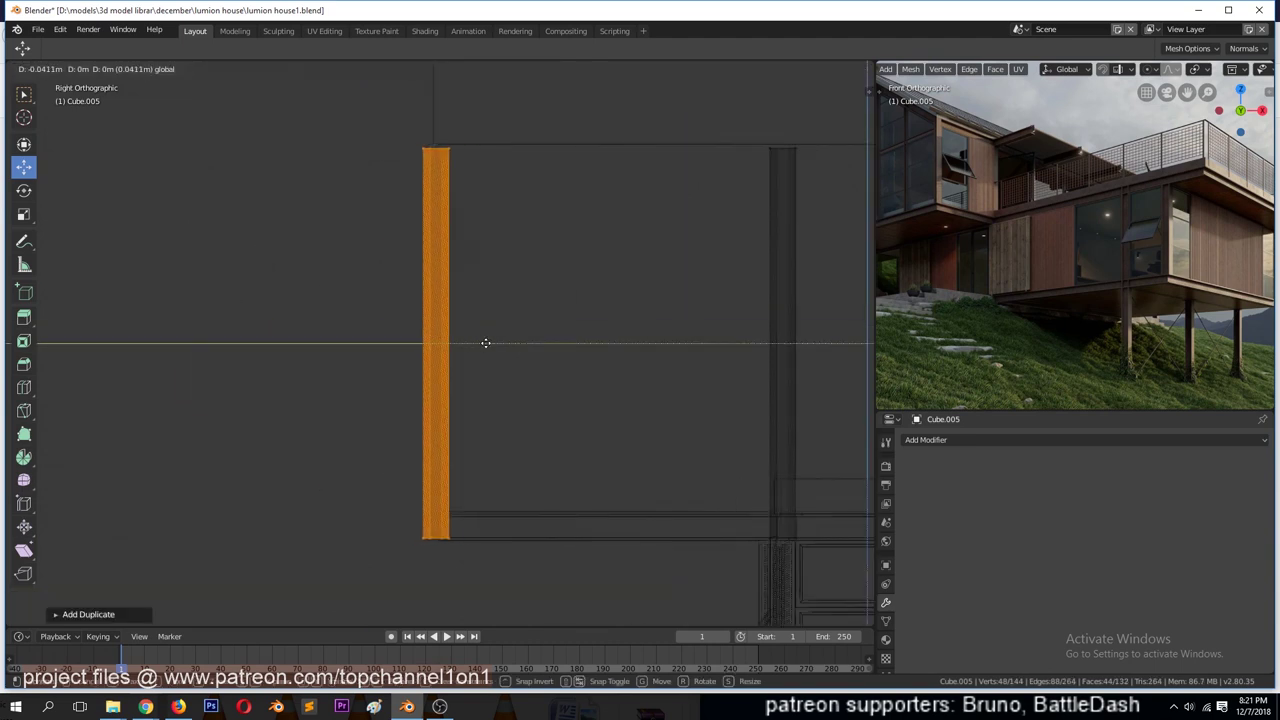
{"action": "left_click", "coordinate": [498, 349]}
- Lengthen both posts along Z and save the house file
{"action": "scroll", "coordinate": [423, 394], "scroll_direction": "down", "scroll_amount": 5}
{"action": "key", "text": "l"}
{"action": "key", "text": "KP_Decimal"}
{"action": "key", "text": "g"}
{"action": "key", "text": "z"}
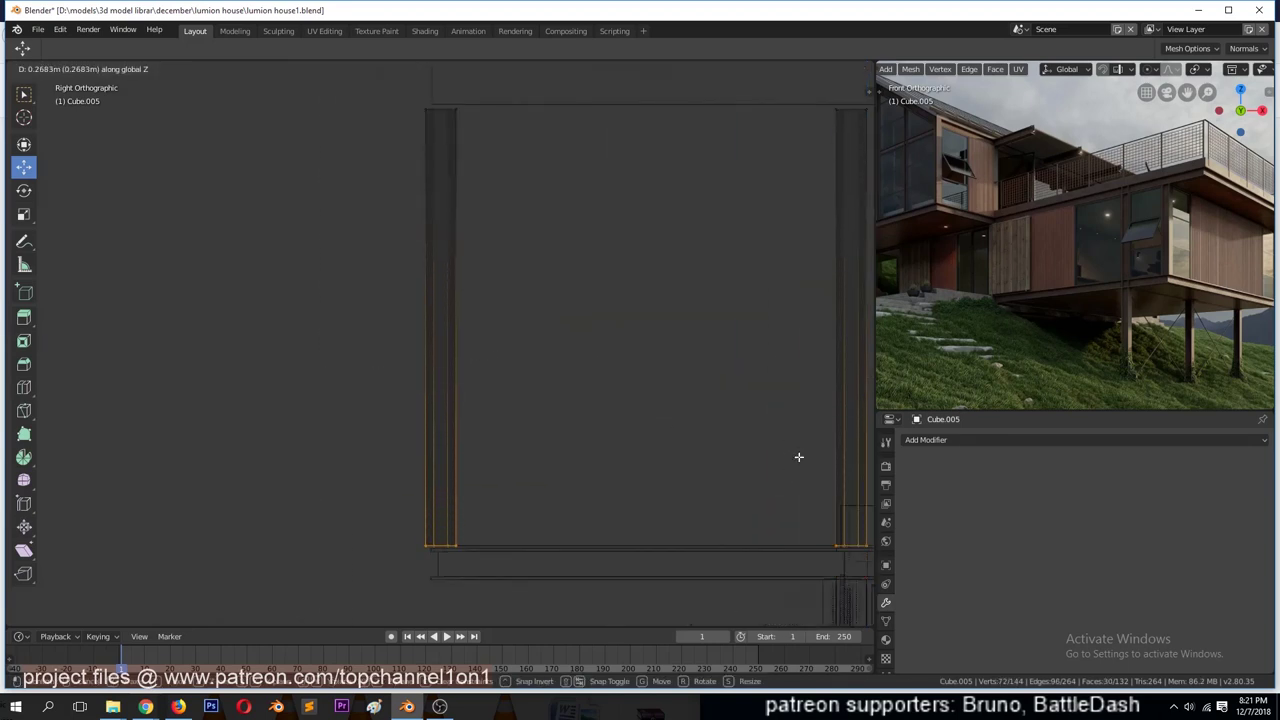
{"action": "left_click", "coordinate": [798, 457]}
{"action": "key", "text": "Tab"}
{"action": "middle_click_drag", "start_coordinate": [465, 409], "coordinate": [557, 431]}
{"action": "key", "text": "ctrl+s"}
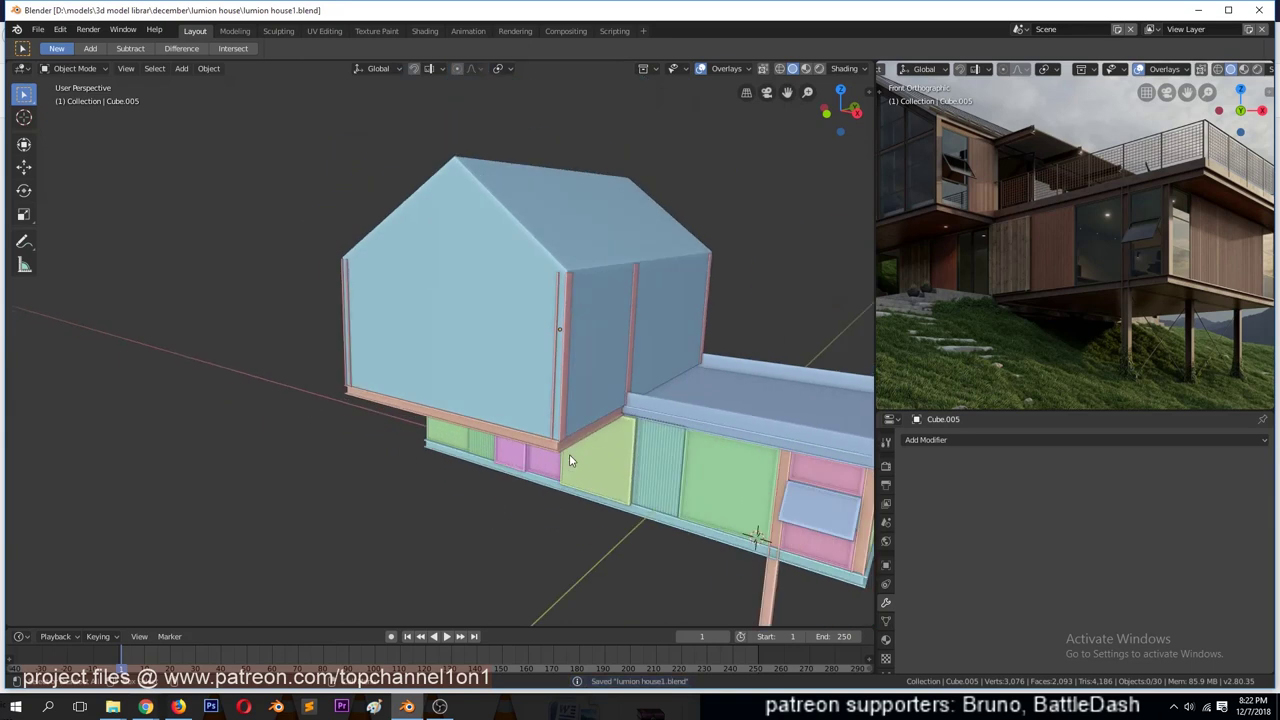
- In front ortho wireframe edit mode, shear the corner post's top to the roof slope
{"action": "key", "text": "Tab"}
{"action": "key", "text": "shift+z"}
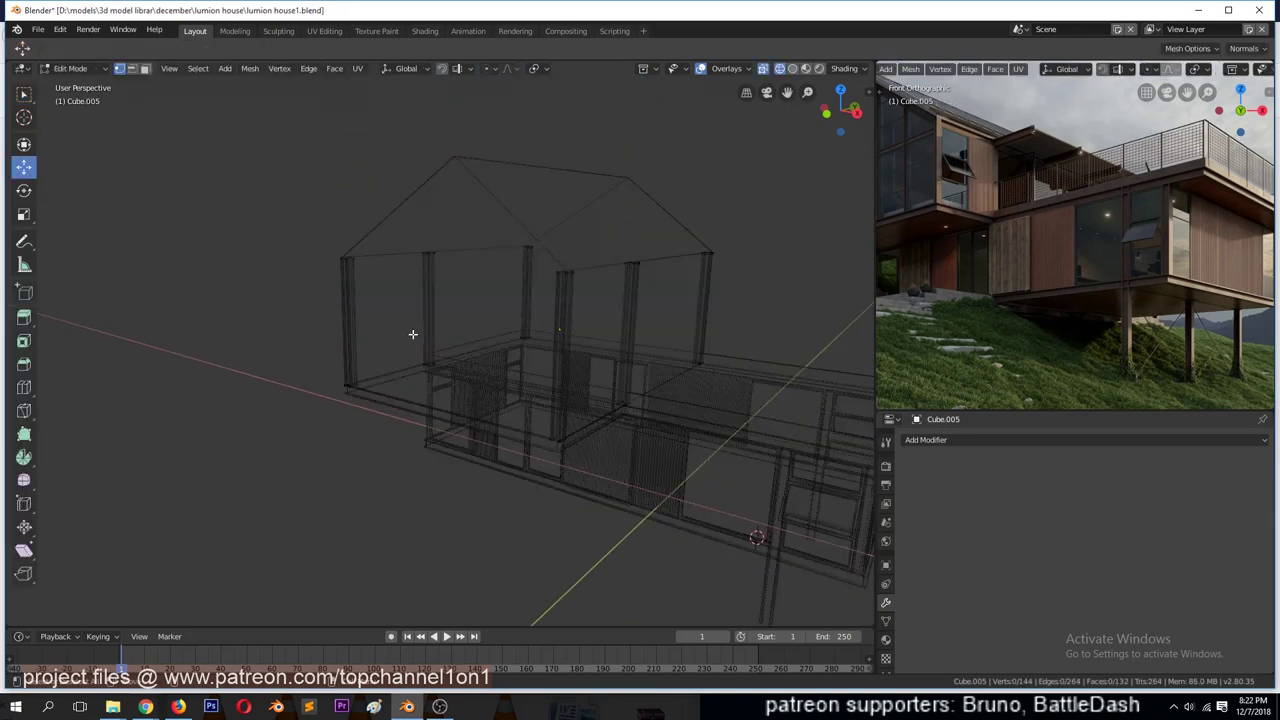
{"action": "key", "text": "KP_1"}
{"action": "middle_click_drag", "start_coordinate": [652, 286], "coordinate": [548, 344], "text": "shift"}
{"action": "scroll", "coordinate": [440, 380], "scroll_direction": "up", "scroll_amount": 1}
{"action": "middle_click_drag", "start_coordinate": [507, 230], "coordinate": [523, 385], "text": "shift"}
{"action": "key", "text": "g"}
{"action": "left_click", "coordinate": [800, 90]}
{"action": "left_click_drag", "start_coordinate": [787, 91], "coordinate": [593, 455]}
{"action": "key", "text": "shift+ctrl+alt+s"}
{"action": "left_click", "coordinate": [4, 590]}
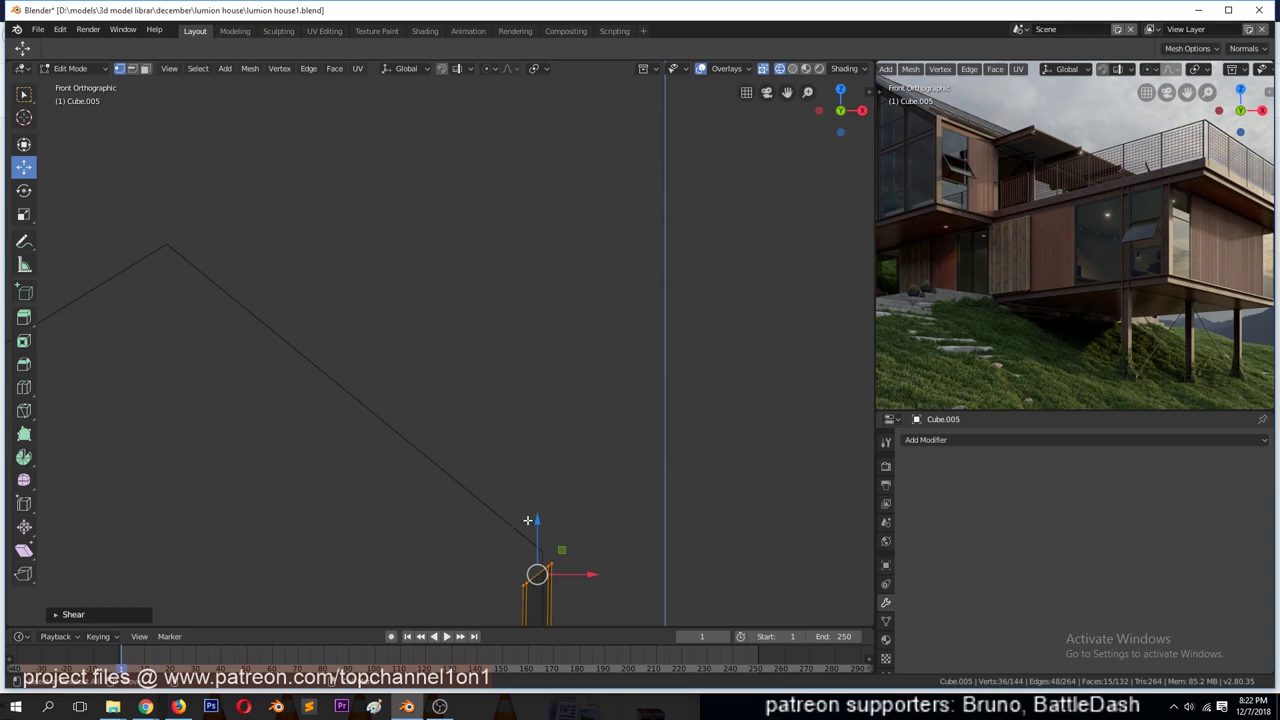
- Extrude the post top up the roof line into a beam, shearing its end and bottom bend
{"action": "key", "text": "e"}
{"action": "key", "text": "Escape"}
{"action": "key", "text": "g"}
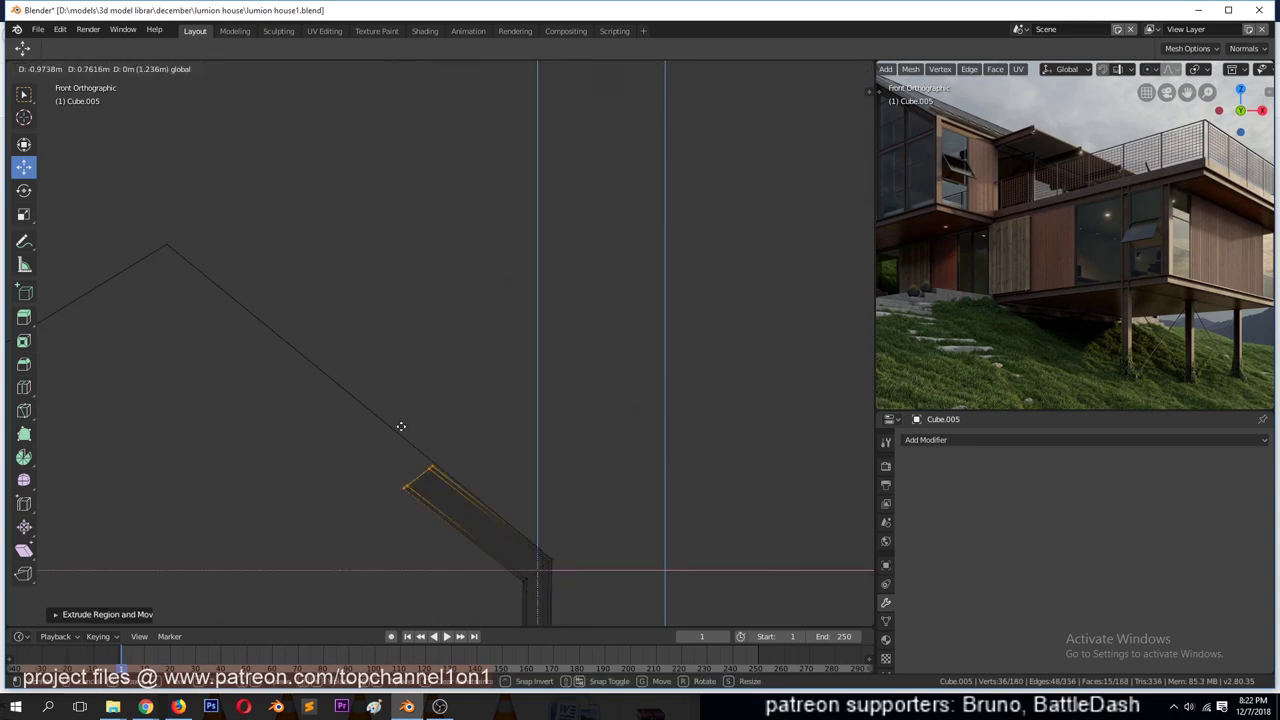
{"action": "left_click", "coordinate": [157, 256]}
{"action": "key", "text": "shift+ctrl+alt+s"}
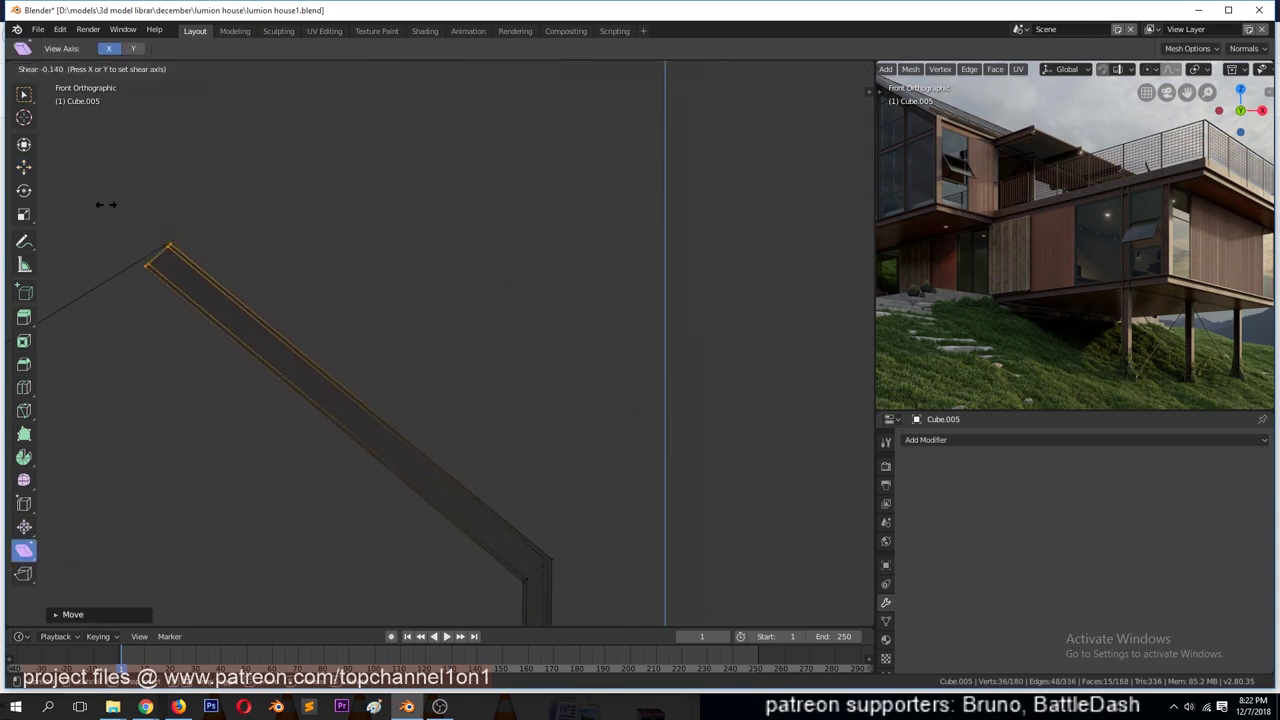
{"action": "left_click", "coordinate": [698, 242]}
{"action": "left_click", "coordinate": [538, 566]}
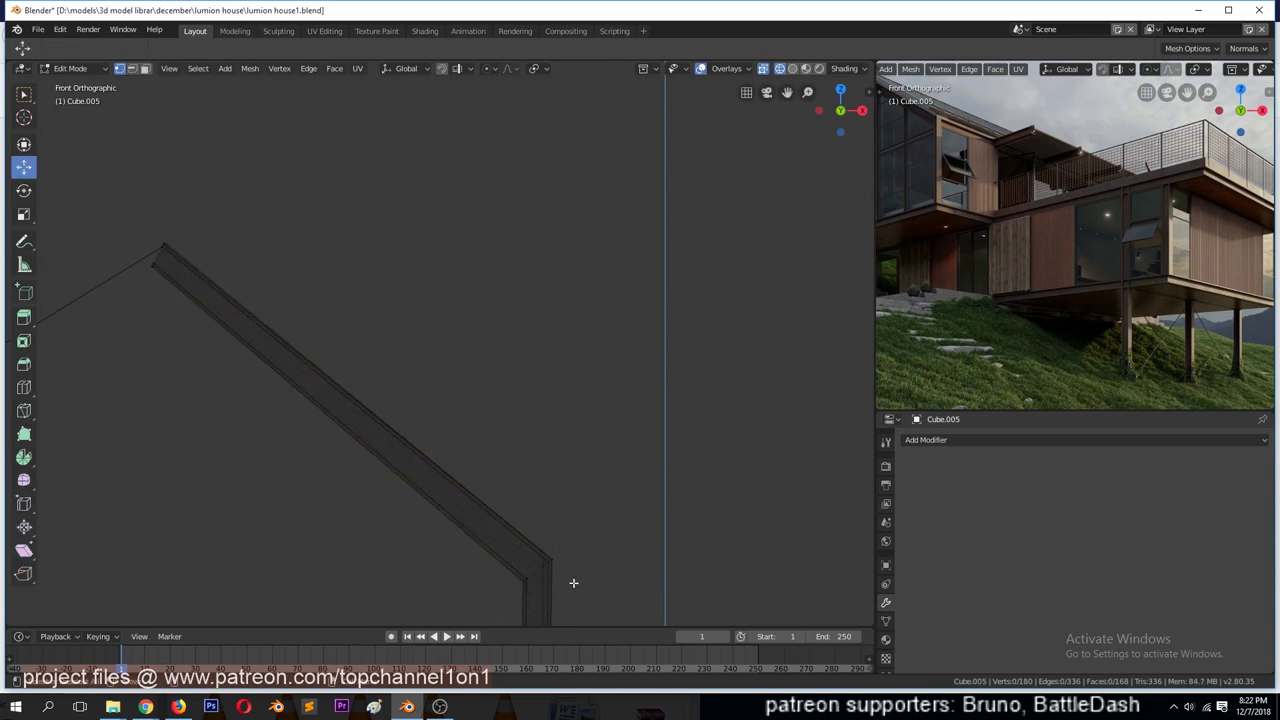
{"action": "key", "text": "shift+ctrl+alt+s"}
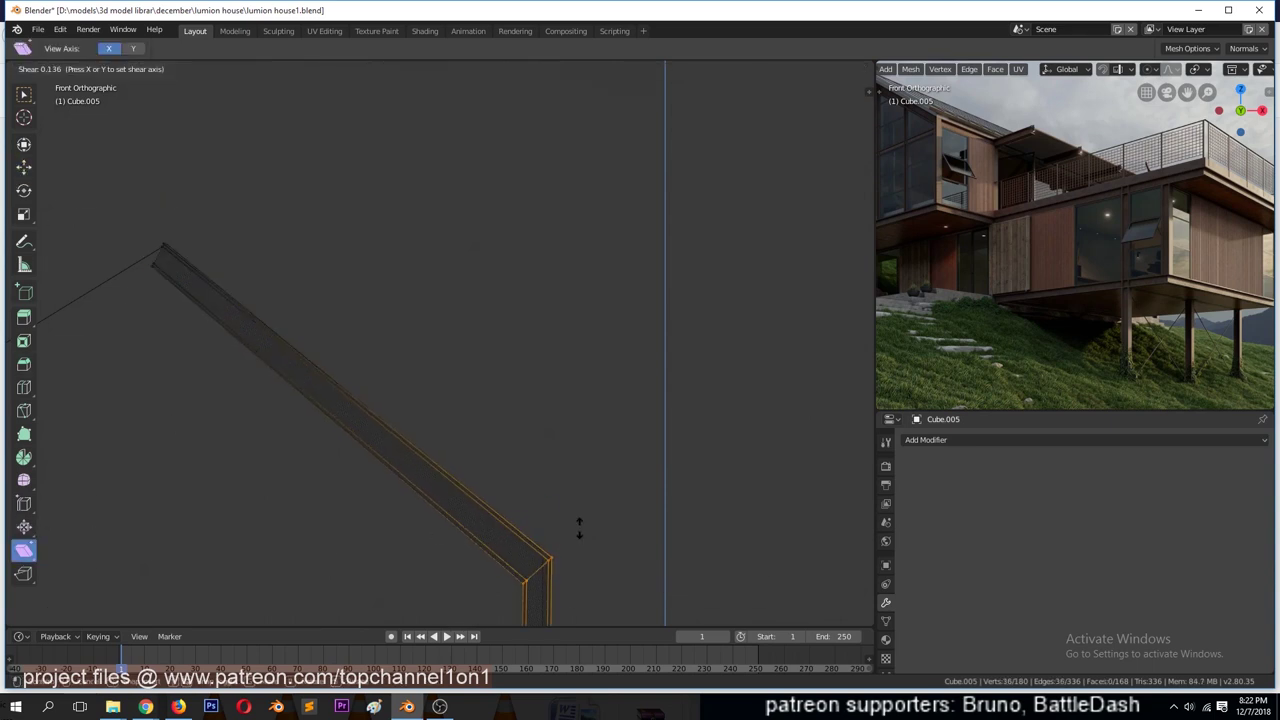
{"action": "left_click", "coordinate": [588, 75]}
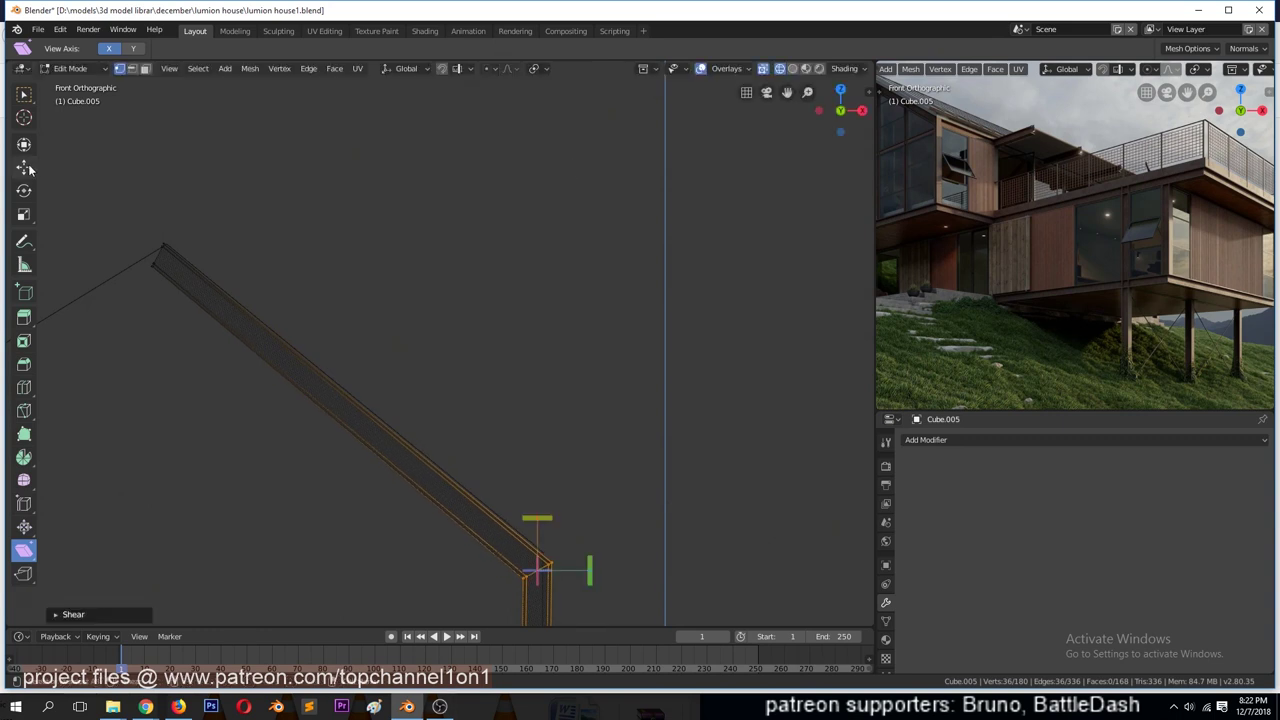
{"action": "left_click_drag", "start_coordinate": [536, 516], "coordinate": [536, 511]}
- Shear the beam's top end vertical and scale it to 0 on X at the peak
{"action": "scroll", "coordinate": [153, 252], "scroll_direction": "up", "scroll_amount": 3}
{"action": "middle_click_drag", "start_coordinate": [151, 251], "coordinate": [209, 277], "text": "shift"}
{"action": "left_click_drag", "start_coordinate": [274, 229], "coordinate": [454, 394]}
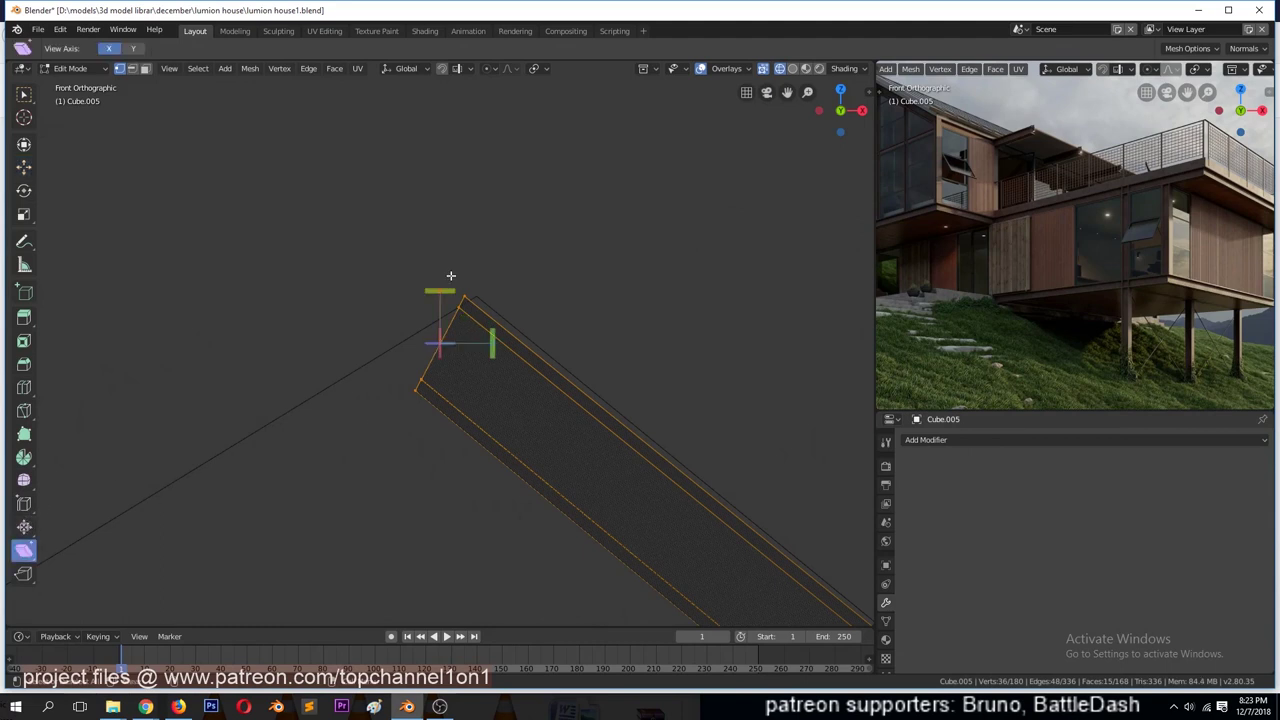
{"action": "key", "text": "shift+ctrl+alt+s"}
{"action": "left_click", "coordinate": [206, 274]}
{"action": "key", "text": "s"}
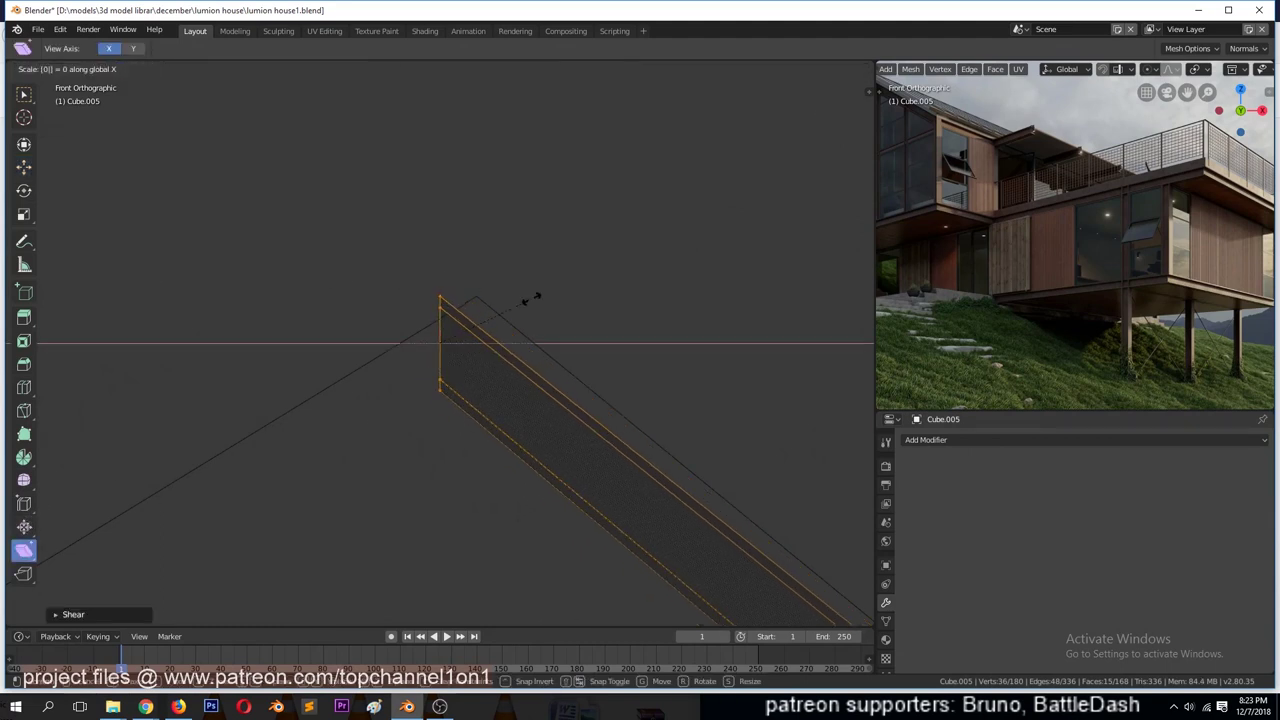
{"action": "left_click", "coordinate": [530, 298]}
{"action": "scroll", "coordinate": [450, 340], "scroll_direction": "down", "scroll_amount": 2}
{"action": "scroll", "coordinate": [472, 345], "scroll_direction": "up", "scroll_amount": 3}
{"action": "left_click_drag", "start_coordinate": [488, 352], "coordinate": [537, 342]}
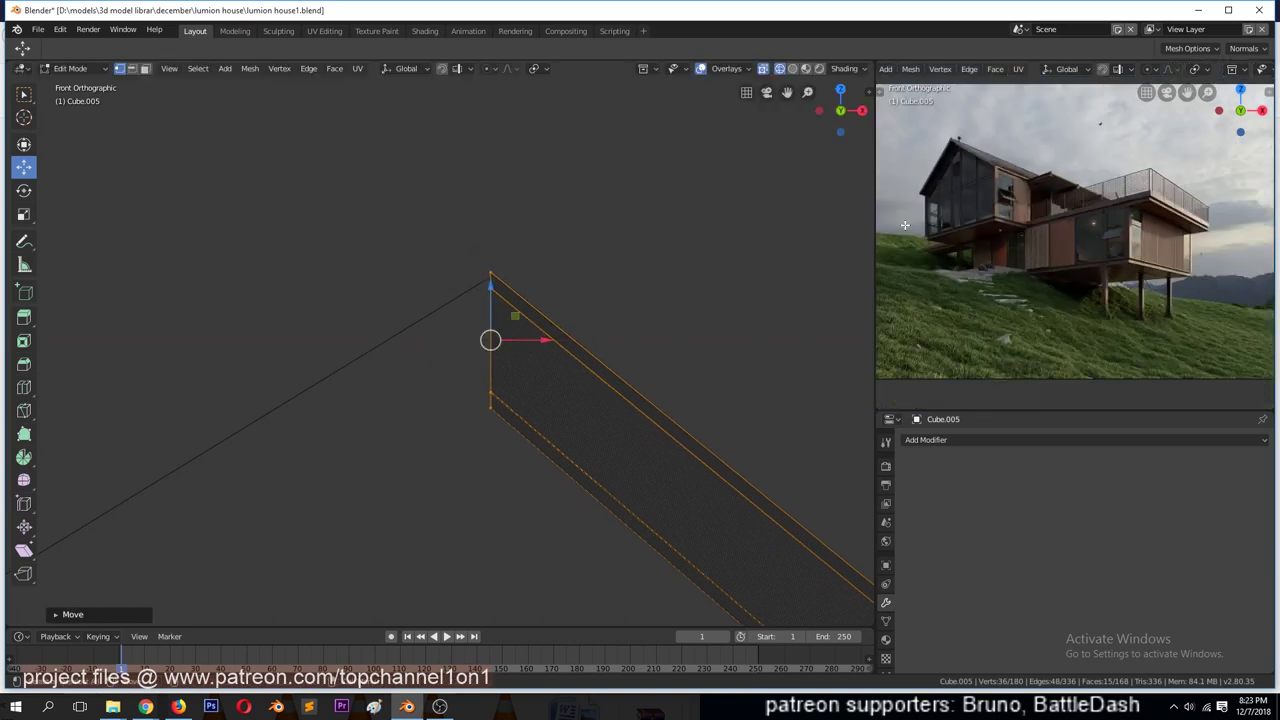
{"action": "scroll", "coordinate": [571, 329], "scroll_direction": "down", "scroll_amount": 3}
{"action": "scroll", "coordinate": [574, 331], "scroll_direction": "up", "scroll_amount": 3}
{"action": "scroll", "coordinate": [520, 340], "scroll_direction": "up", "scroll_amount": 1}
- Check the beam ends at the roof peak by selecting the beam and peak edges
{"action": "left_click", "coordinate": [477, 399]}
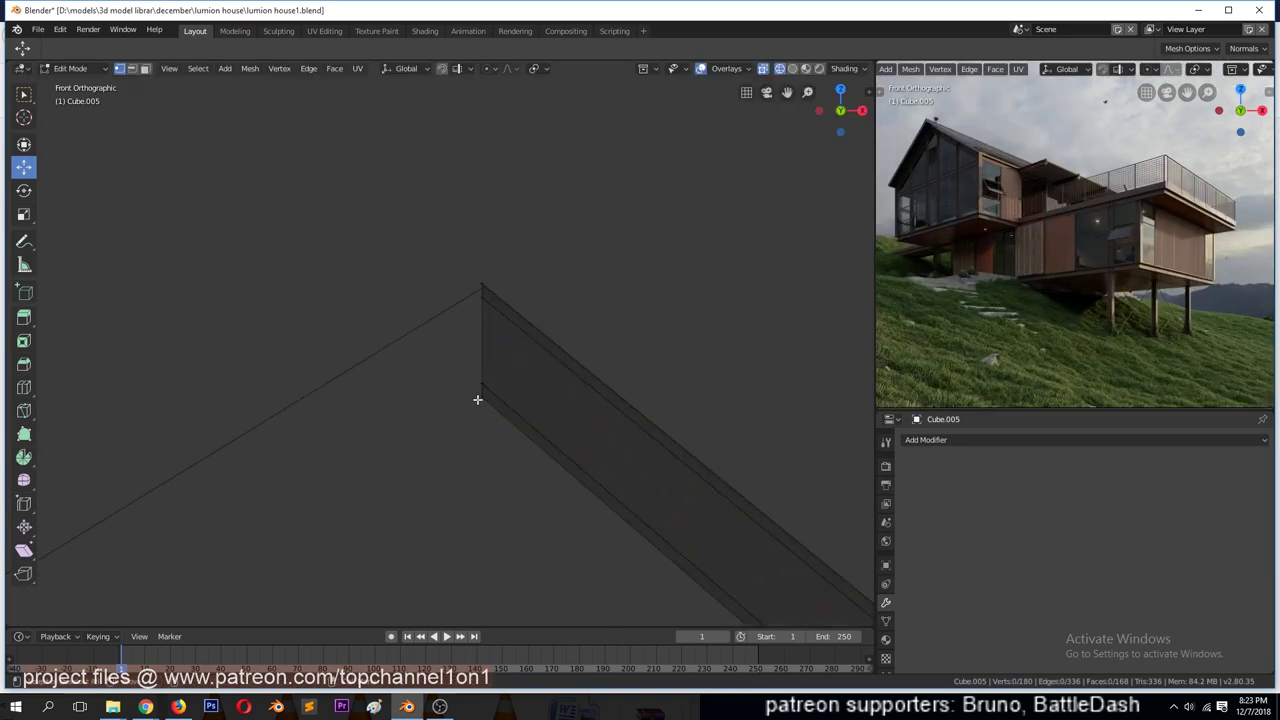
{"action": "right_click", "coordinate": [436, 382]}
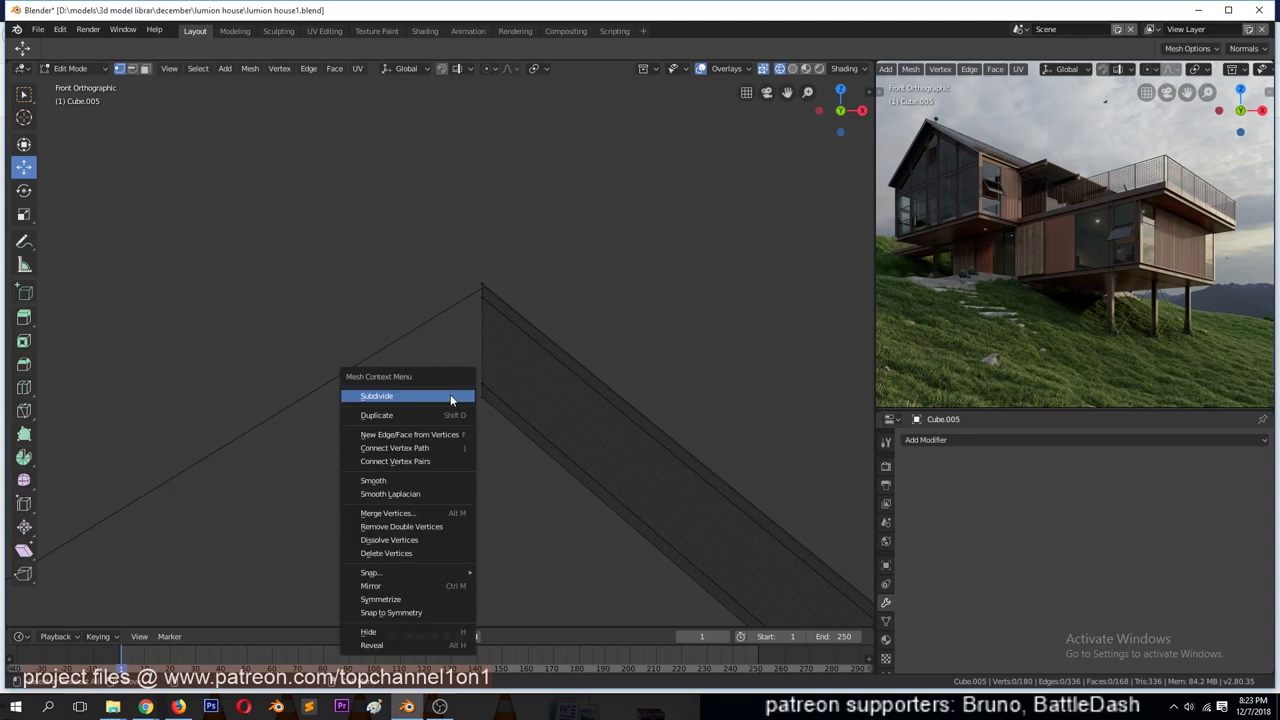
{"action": "key", "text": "w"}
{"action": "right_click", "coordinate": [486, 387]}
{"action": "left_click", "coordinate": [490, 406]}
{"action": "left_click", "coordinate": [520, 445]}
{"action": "scroll", "coordinate": [579, 465], "scroll_direction": "down", "scroll_amount": 6}
{"action": "scroll", "coordinate": [579, 465], "scroll_direction": "up", "scroll_amount": 5}
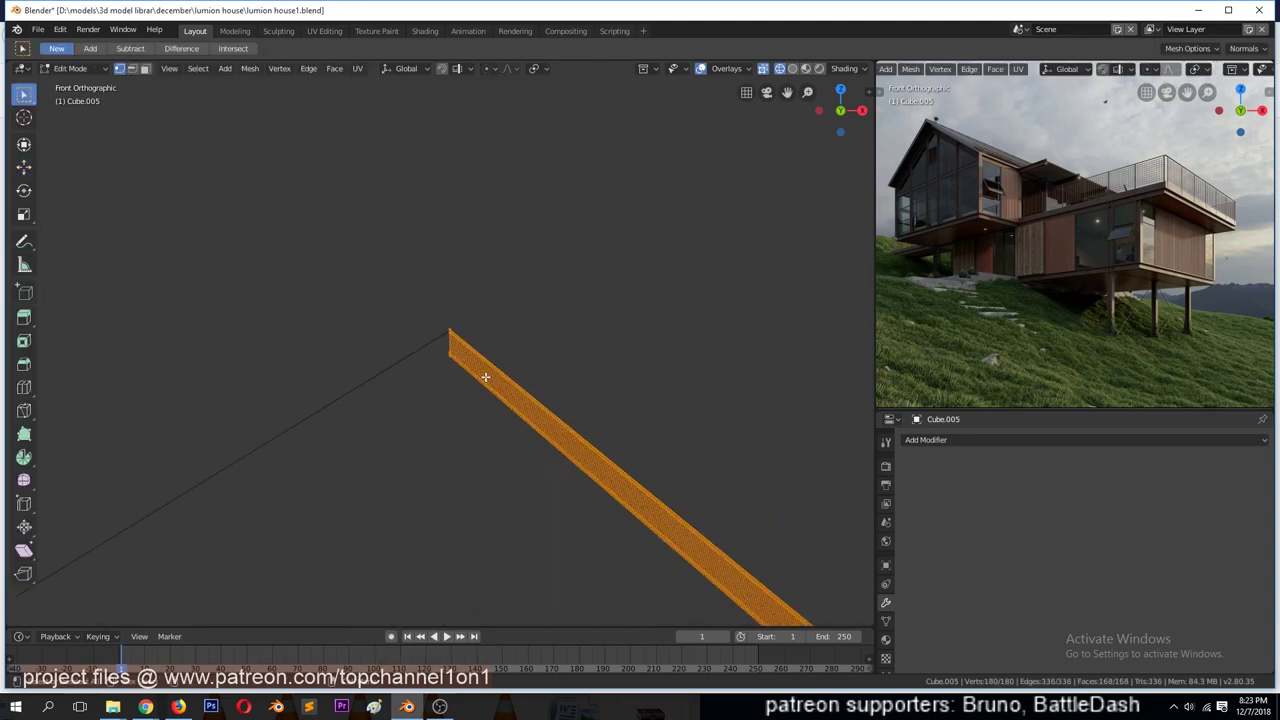
{"action": "key", "text": "c"}
{"action": "left_click", "coordinate": [512, 453]}
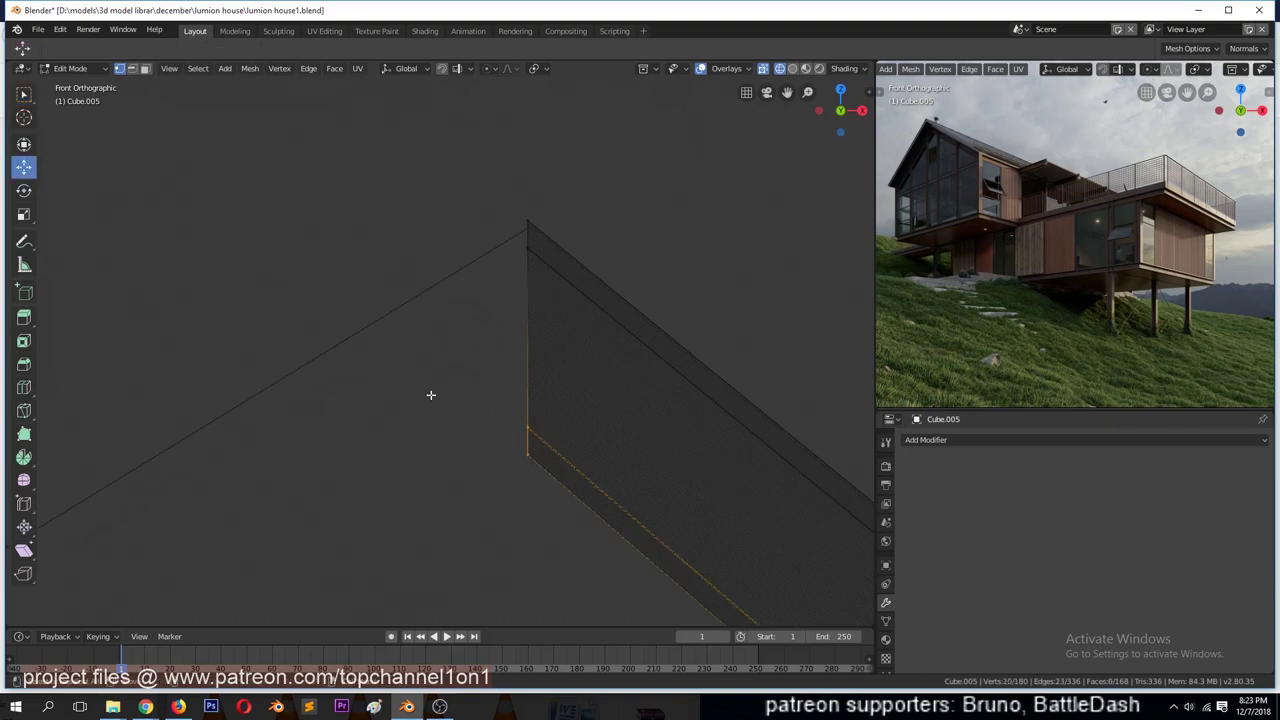
{"action": "scroll", "coordinate": [431, 395], "scroll_direction": "down", "scroll_amount": 5}
{"action": "scroll", "coordinate": [551, 451], "scroll_direction": "up", "scroll_amount": 5}
{"action": "left_click", "coordinate": [520, 437]}
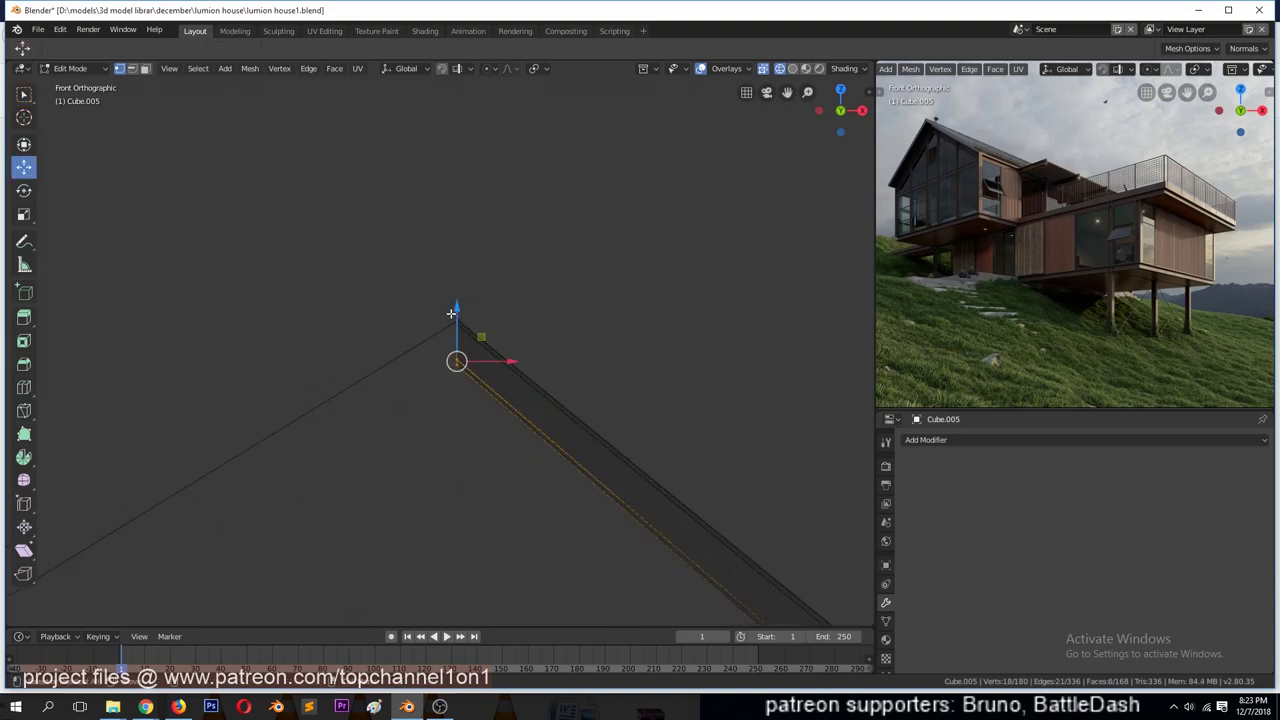
{"action": "scroll", "coordinate": [477, 423], "scroll_direction": "down", "scroll_amount": 3}
{"action": "scroll", "coordinate": [480, 428], "scroll_direction": "down", "scroll_amount": 2}
- Shear the left post's top to match the roof slope
{"action": "key", "text": "Tab"}
{"action": "scroll", "coordinate": [508, 488], "scroll_direction": "up", "scroll_amount": 4}
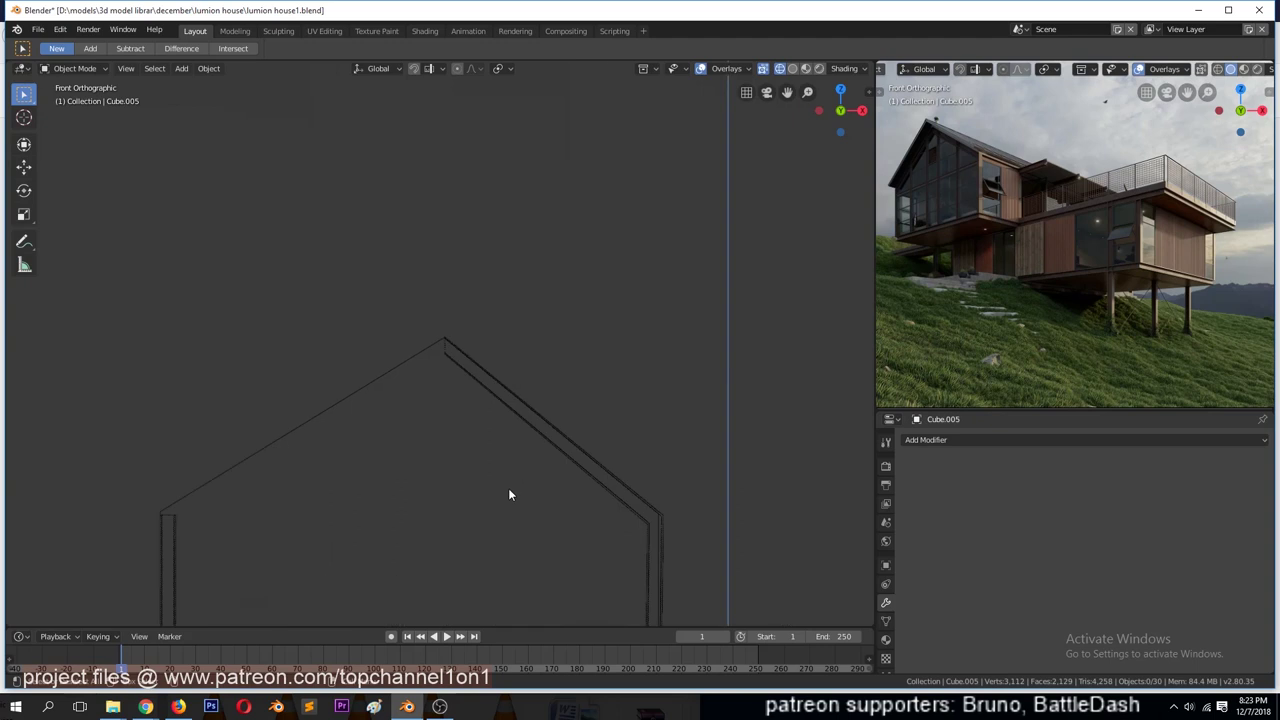
{"action": "key", "text": "Tab"}
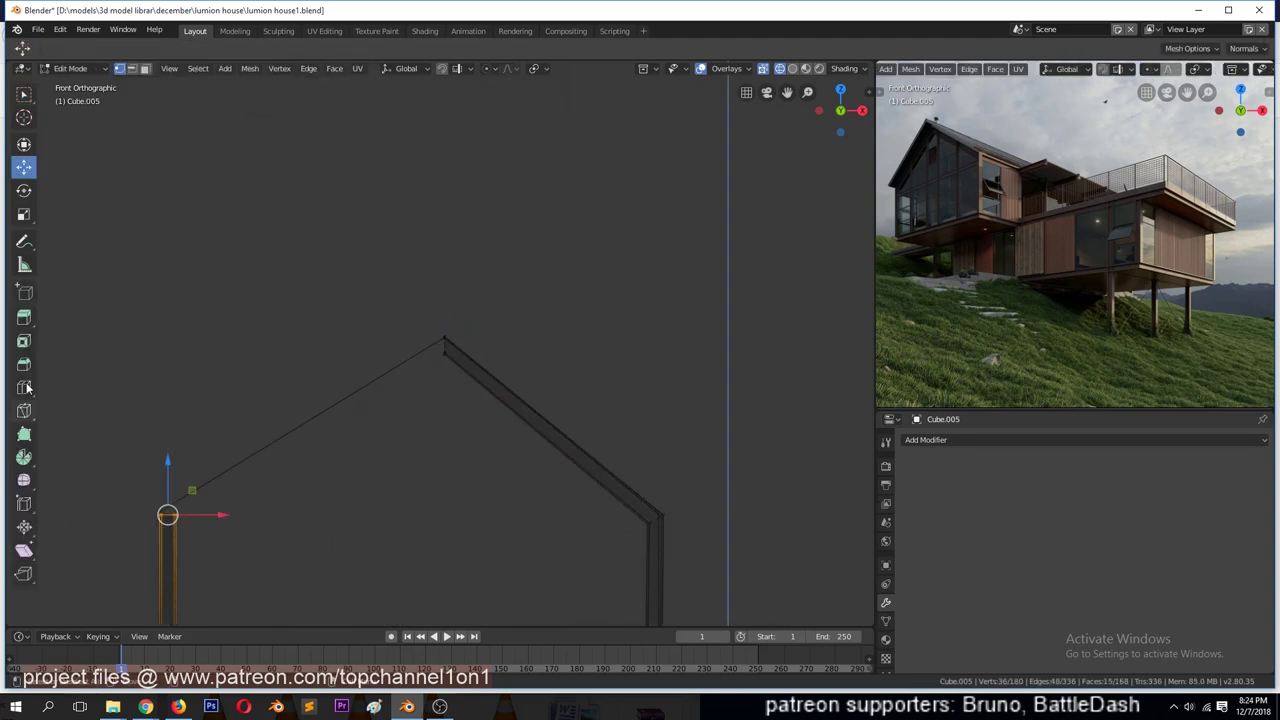
{"action": "left_click_drag", "start_coordinate": [220, 516], "coordinate": [223, 527]}
{"action": "left_click_drag", "start_coordinate": [262, 209], "coordinate": [261, 425]}
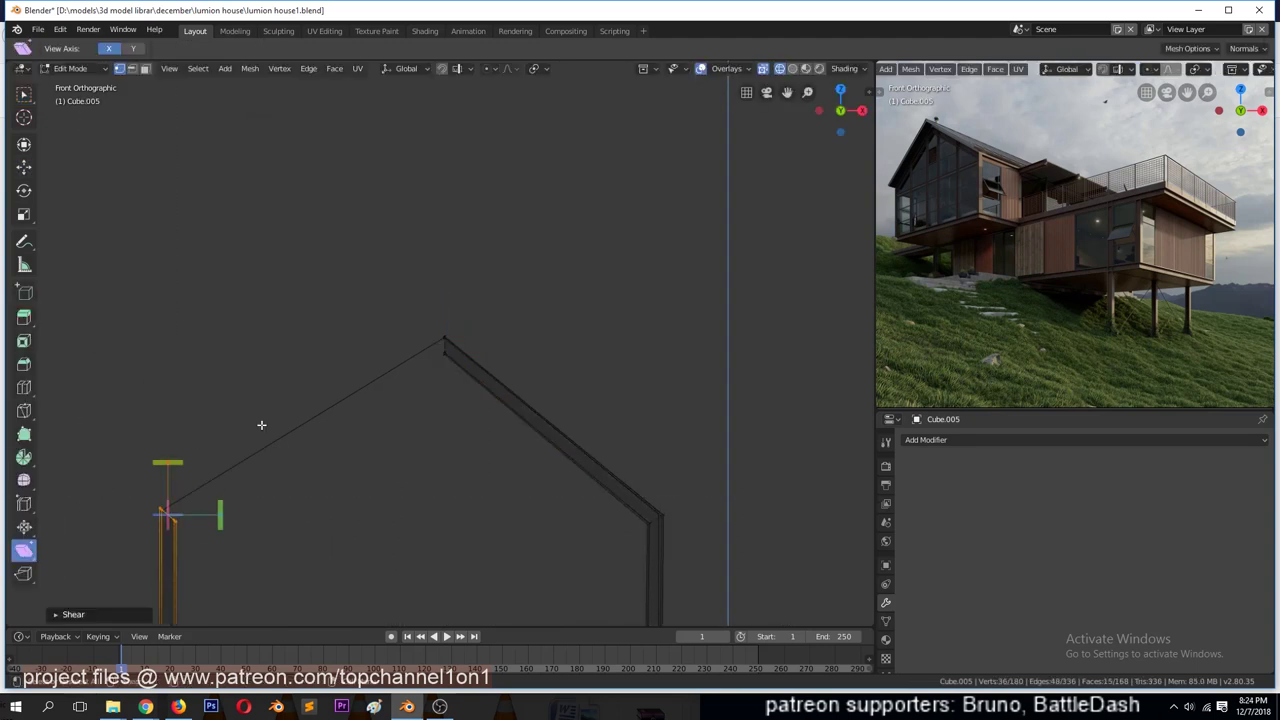
- Leave edit mode, select the frame beams and isolate them in Local View
{"action": "middle_click_drag", "start_coordinate": [169, 511], "coordinate": [288, 537]}
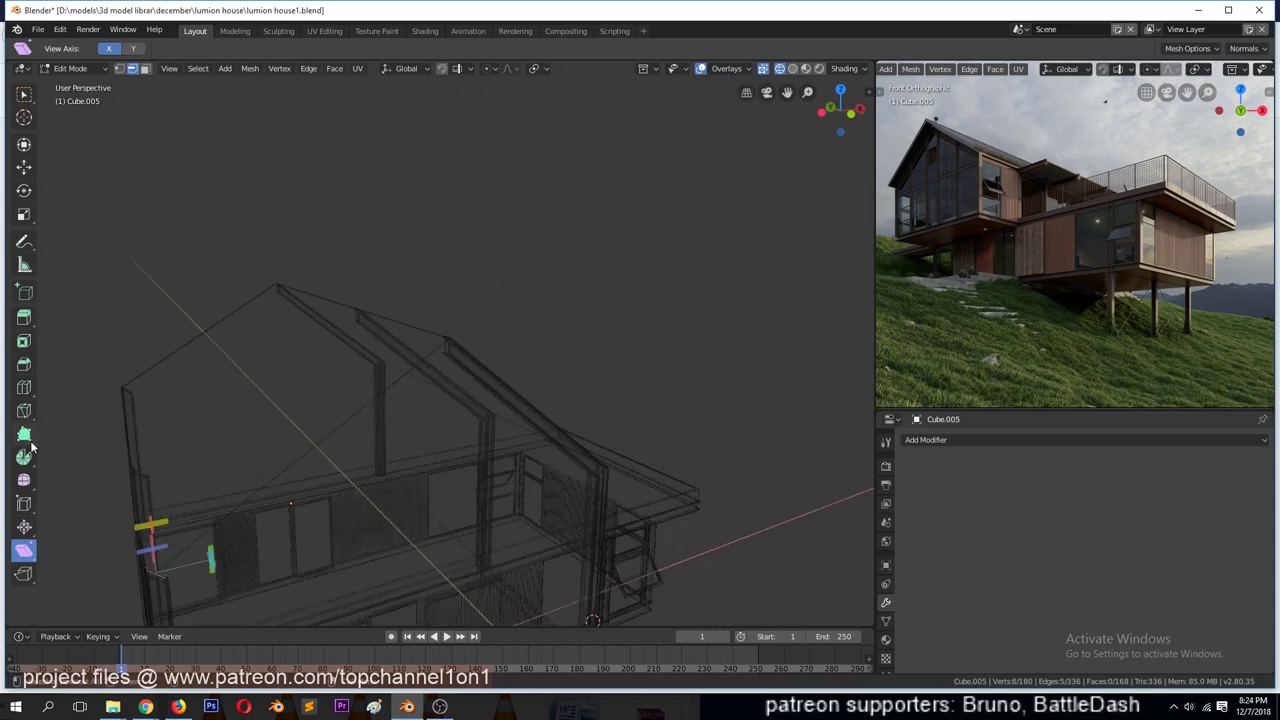
{"action": "scroll", "coordinate": [184, 463], "scroll_direction": "up", "scroll_amount": 5}
{"action": "middle_click_drag", "start_coordinate": [184, 463], "coordinate": [439, 410]}
{"action": "scroll", "coordinate": [346, 429], "scroll_direction": "up", "scroll_amount": 3}
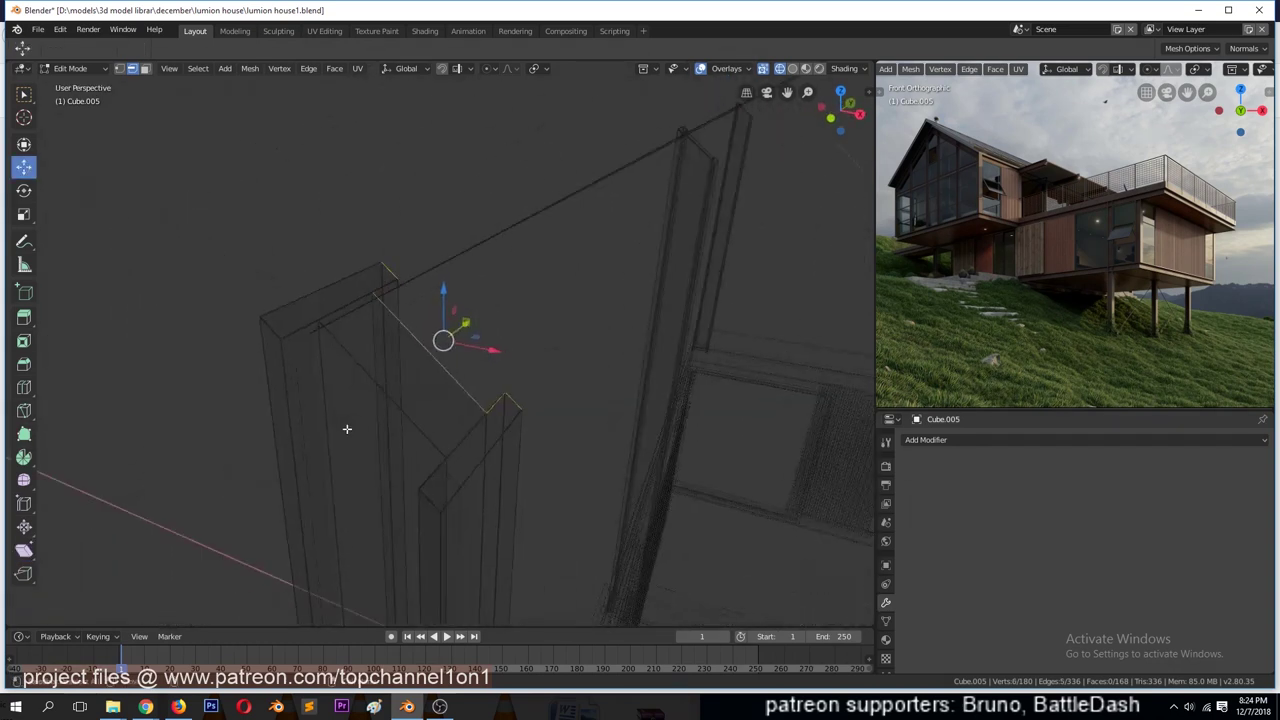
{"action": "key", "text": "Tab"}
{"action": "left_click", "coordinate": [376, 435]}
{"action": "key", "text": "KP_Divide"}
- In solid shading, delete the overlapping faces at the beam's top end
{"action": "key", "text": "z"}
{"action": "left_click", "coordinate": [343, 357]}
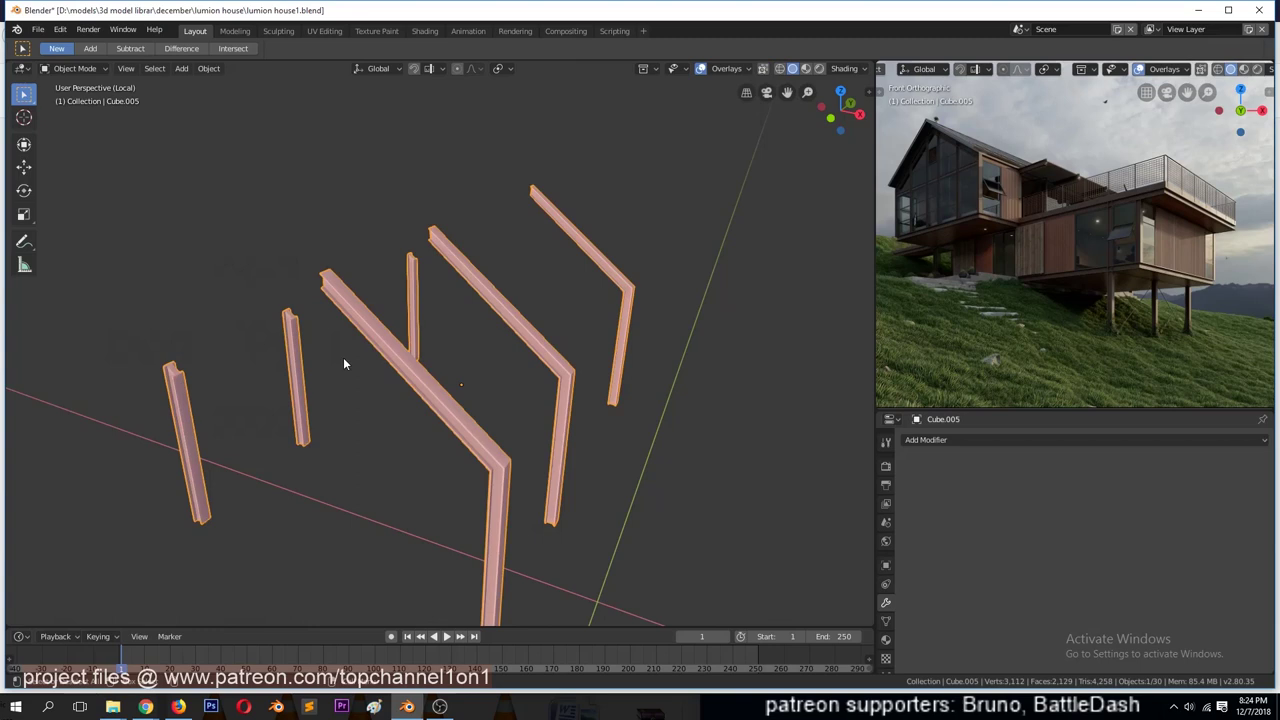
{"action": "key", "text": "Tab"}
{"action": "mouse_move", "coordinate": [470, 373]}
{"action": "middle_mouse_down"}
{"action": "mouse_move", "coordinate": [671, 514]}
{"action": "mouse_move", "coordinate": [333, 448]}
{"action": "mouse_move", "coordinate": [360, 430]}
{"action": "middle_mouse_up"}
{"action": "scroll", "coordinate": [380, 451], "scroll_direction": "up", "scroll_amount": 4}
{"action": "left_click", "coordinate": [357, 290]}
{"action": "left_click", "coordinate": [495, 415], "text": "shift"}
{"action": "key", "text": "x"}
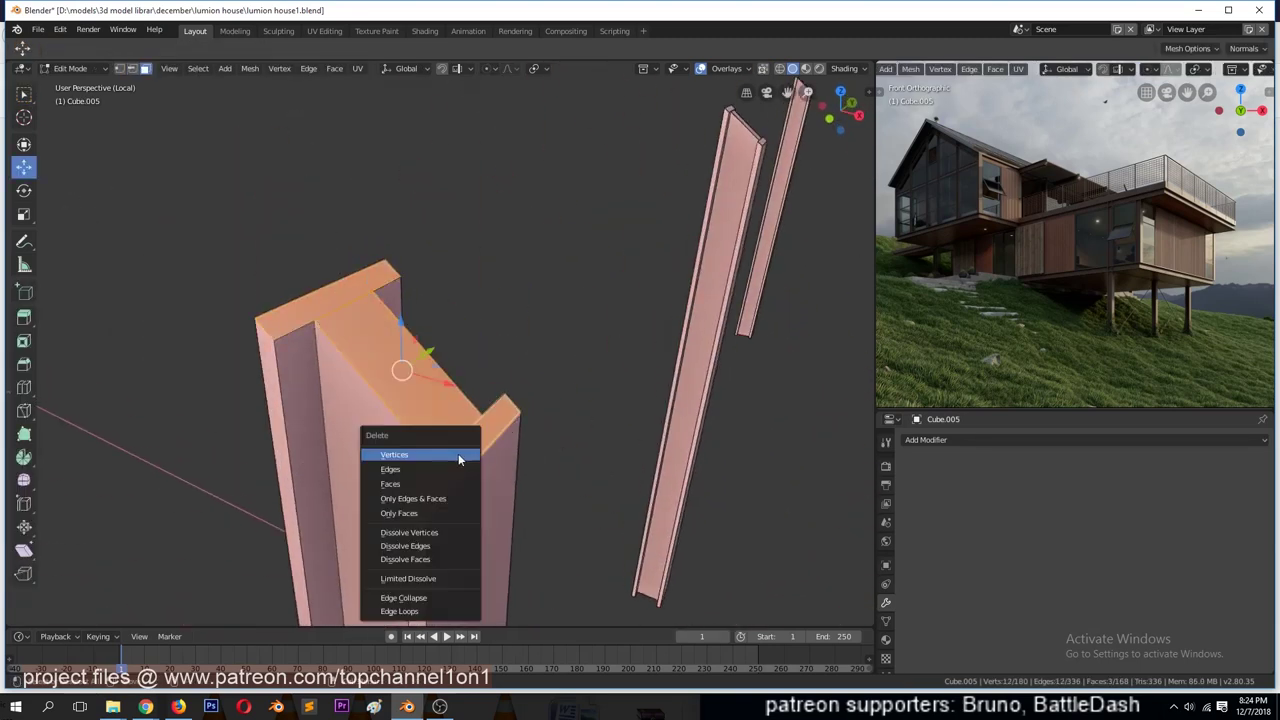
{"action": "left_click", "coordinate": [440, 452]}
- Delete the hidden overlapping faces at the I-beam's other end
{"action": "mouse_move", "coordinate": [339, 314]}
{"action": "middle_mouse_down"}
{"action": "mouse_move", "coordinate": [420, 420]}
{"action": "mouse_move", "coordinate": [304, 382]}
{"action": "mouse_move", "coordinate": [403, 431]}
{"action": "mouse_move", "coordinate": [511, 449]}
{"action": "mouse_move", "coordinate": [621, 290]}
{"action": "middle_mouse_up"}
{"action": "key", "text": "x"}
{"action": "left_click", "coordinate": [304, 382]}
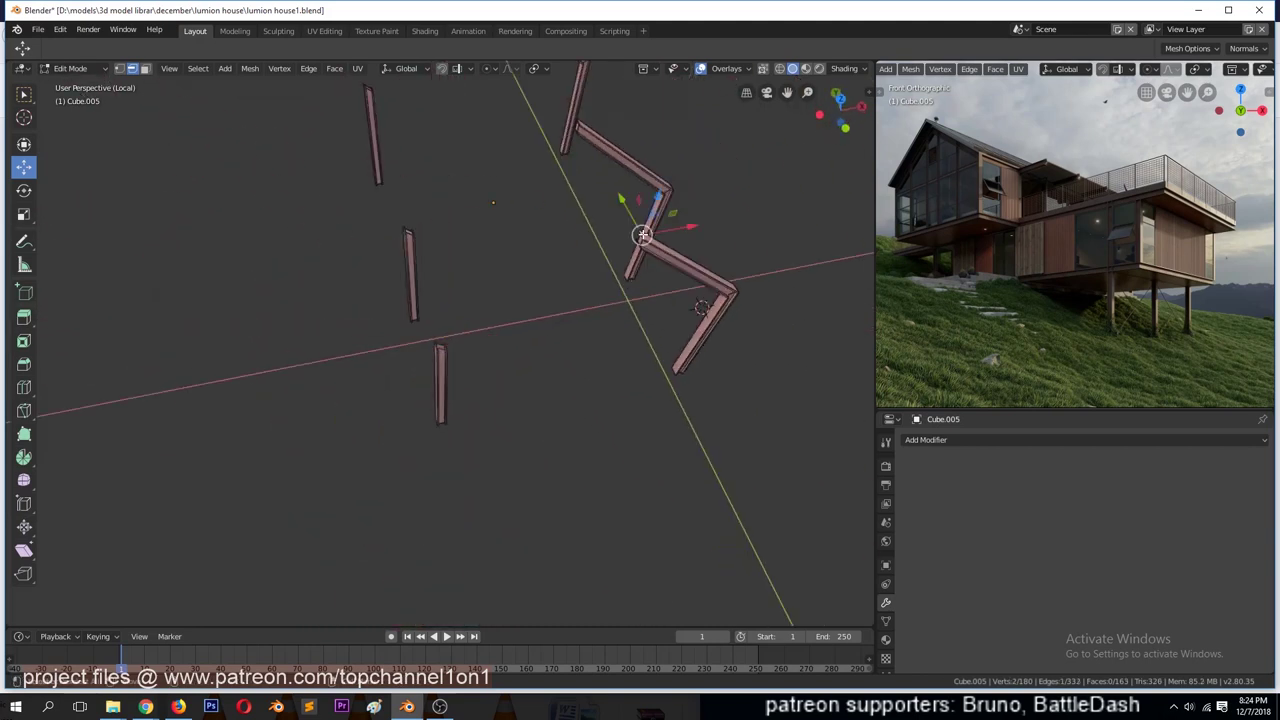
{"action": "scroll", "coordinate": [642, 235], "scroll_direction": "up", "scroll_amount": 5}
{"action": "middle_click_drag", "start_coordinate": [642, 235], "coordinate": [517, 377]}
{"action": "key", "text": "x"}
{"action": "left_click", "coordinate": [455, 524]}
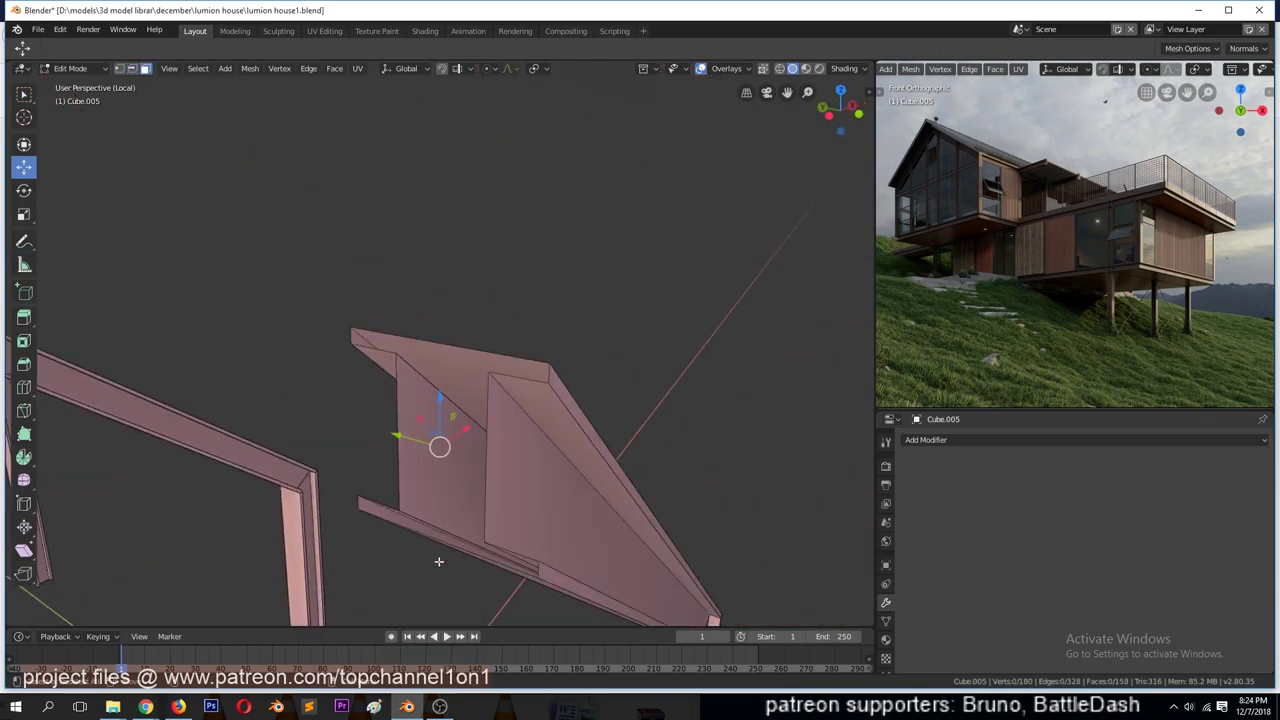
- Delete the selected stray edges on the posts
{"action": "middle_click_drag", "start_coordinate": [438, 561], "coordinate": [150, 425]}
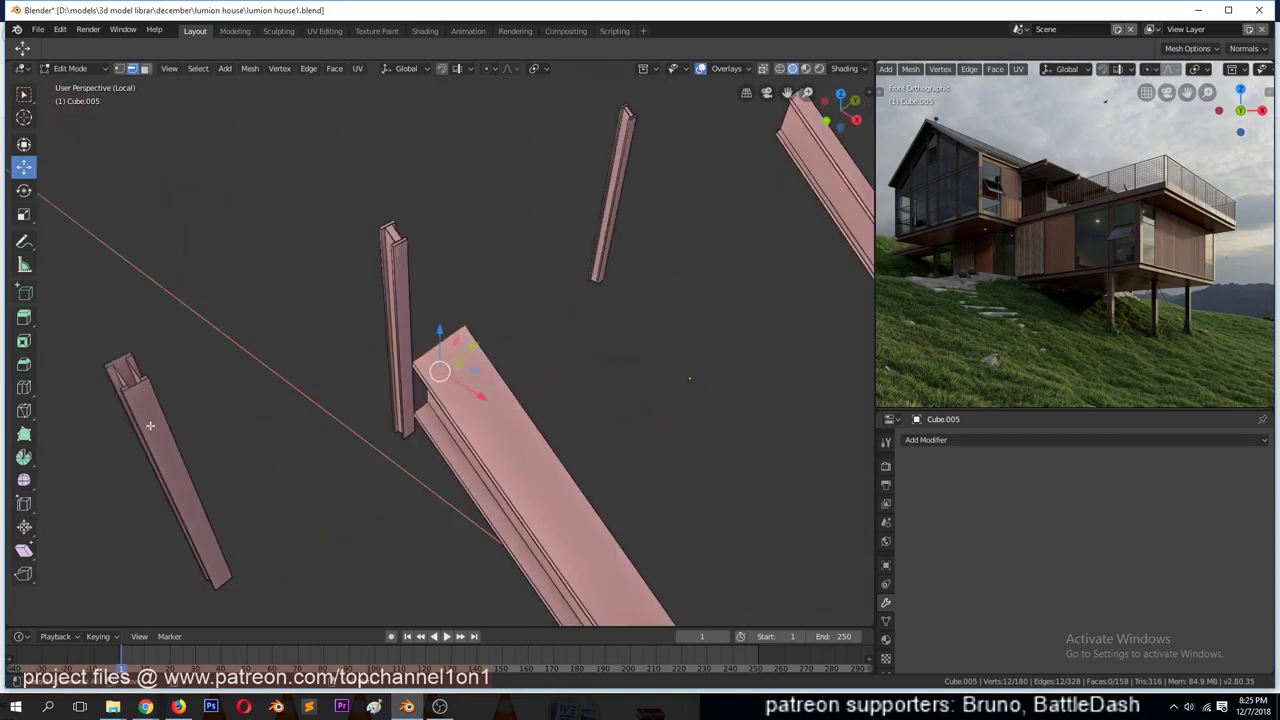
{"action": "right_click", "coordinate": [269, 367]}
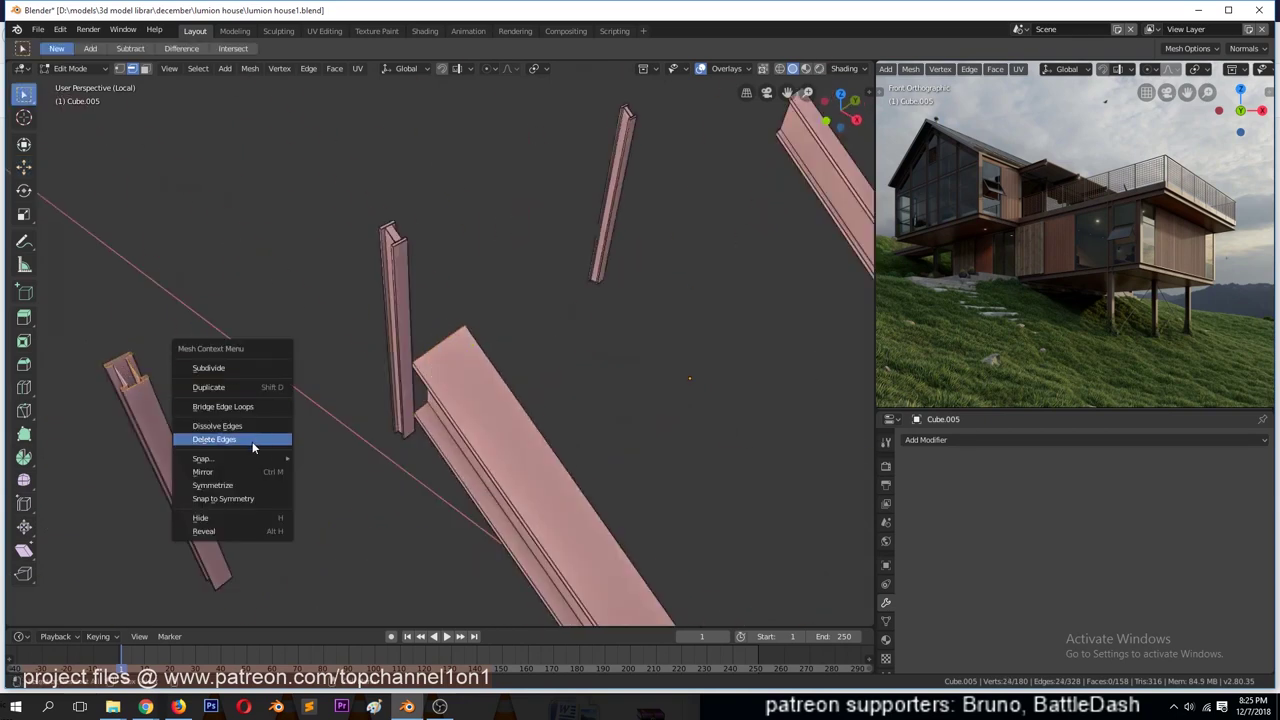
{"action": "left_click", "coordinate": [300, 437]}
{"action": "scroll", "coordinate": [347, 420], "scroll_direction": "down", "scroll_amount": 3}
{"action": "mouse_move", "coordinate": [347, 420]}
{"action": "middle_mouse_down"}
{"action": "mouse_move", "coordinate": [593, 384]}
{"action": "mouse_move", "coordinate": [623, 334]}
{"action": "mouse_move", "coordinate": [480, 286]}
{"action": "middle_mouse_up"}
- Delete the small loose piece and select the three remaining loose beam pieces
{"action": "key", "text": "3"}
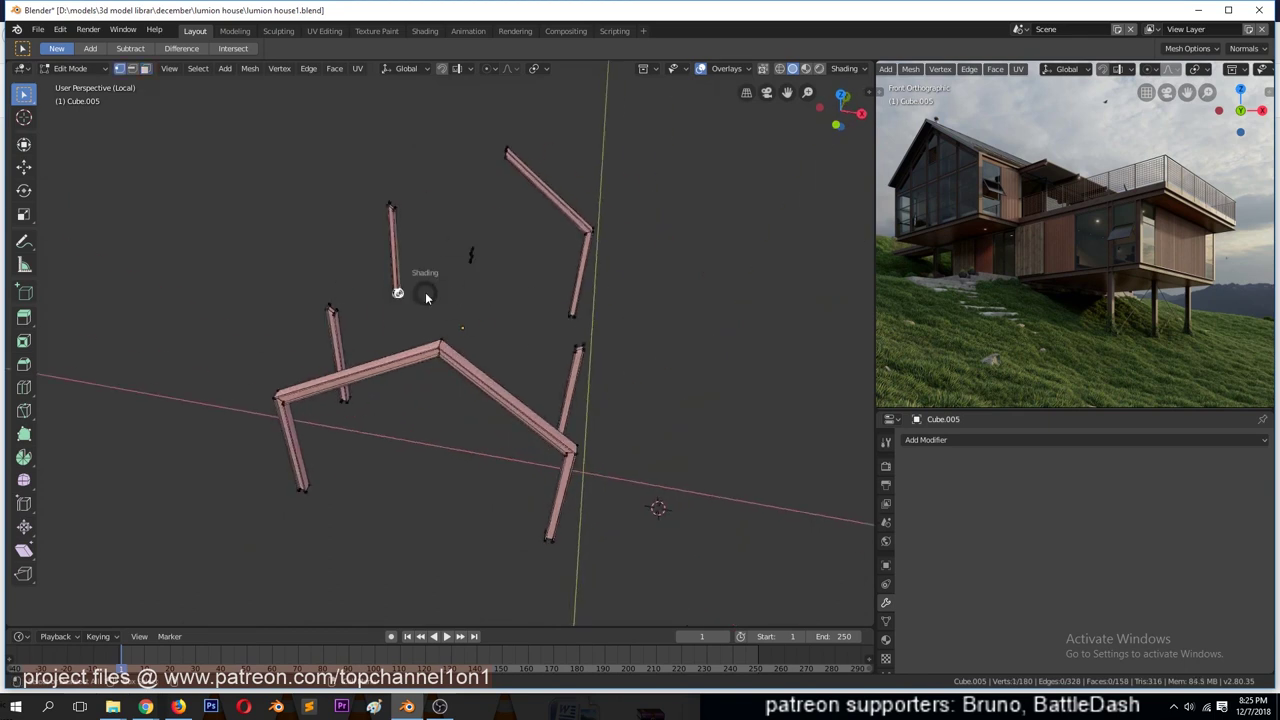
{"action": "key", "text": "1"}
{"action": "key", "text": "alt+a"}
{"action": "key", "text": "l"}
{"action": "key", "text": "x"}
{"action": "left_click", "coordinate": [470, 249]}
{"action": "left_click", "coordinate": [443, 356]}
{"action": "mouse_move", "coordinate": [415, 210]}
{"action": "left_mouse_down"}
{"action": "mouse_move", "coordinate": [420, 260]}
{"action": "mouse_move", "coordinate": [571, 286]}
{"action": "mouse_move", "coordinate": [491, 163]}
{"action": "left_mouse_up"}
- Delete the three loose beam pieces, save, and exit Local View
{"action": "key", "text": "x"}
{"action": "key", "text": "a"}
{"action": "key", "text": "Tab"}
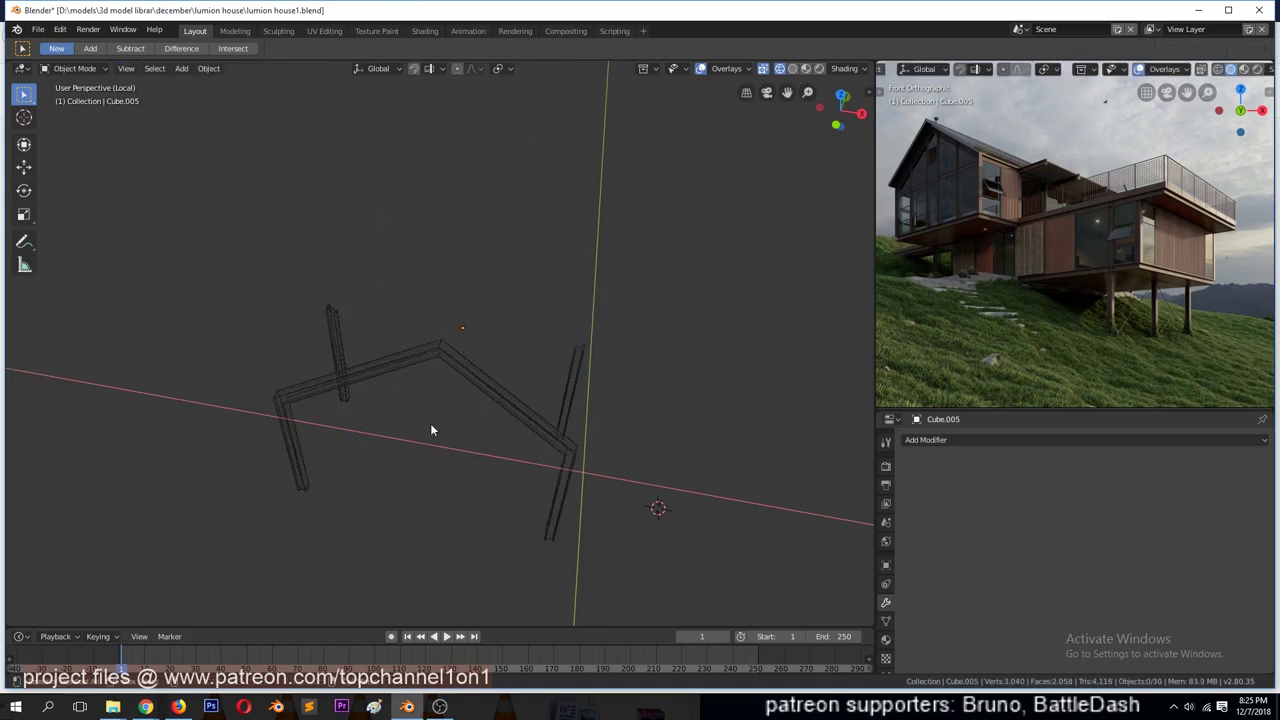
{"action": "key", "text": "Tab"}
{"action": "key", "text": "KP_7"}
{"action": "key", "text": "ctrl+s"}
{"action": "key", "text": "KP_Divide"}
- From the top view, duplicate the beam and place the copy at the top edge
{"action": "key", "text": "KP_7"}
{"action": "key", "text": "KP_Decimal"}
{"action": "scroll", "coordinate": [556, 382], "scroll_direction": "down", "scroll_amount": 4}
{"action": "key", "text": "alt+a"}
{"action": "key", "text": "shift+d"}
{"action": "left_click", "coordinate": [581, 262]}
{"action": "key", "text": "KP_Decimal"}
{"action": "mouse_move", "coordinate": [580, 263]}
{"action": "middle_mouse_down"}
{"action": "mouse_move", "coordinate": [466, 316]}
{"action": "mouse_move", "coordinate": [486, 380]}
{"action": "middle_mouse_up"}
- Return to object mode in solid shading and save the house file
{"action": "key", "text": "Tab"}
{"action": "key", "text": "alt+a"}
{"action": "key", "text": "shift+z"}
{"action": "mouse_move", "coordinate": [565, 395]}
{"action": "middle_mouse_down"}
{"action": "mouse_move", "coordinate": [449, 396]}
{"action": "mouse_move", "coordinate": [590, 398]}
{"action": "mouse_move", "coordinate": [438, 435]}
{"action": "middle_mouse_up"}
{"action": "key", "text": "ctrl+s"}
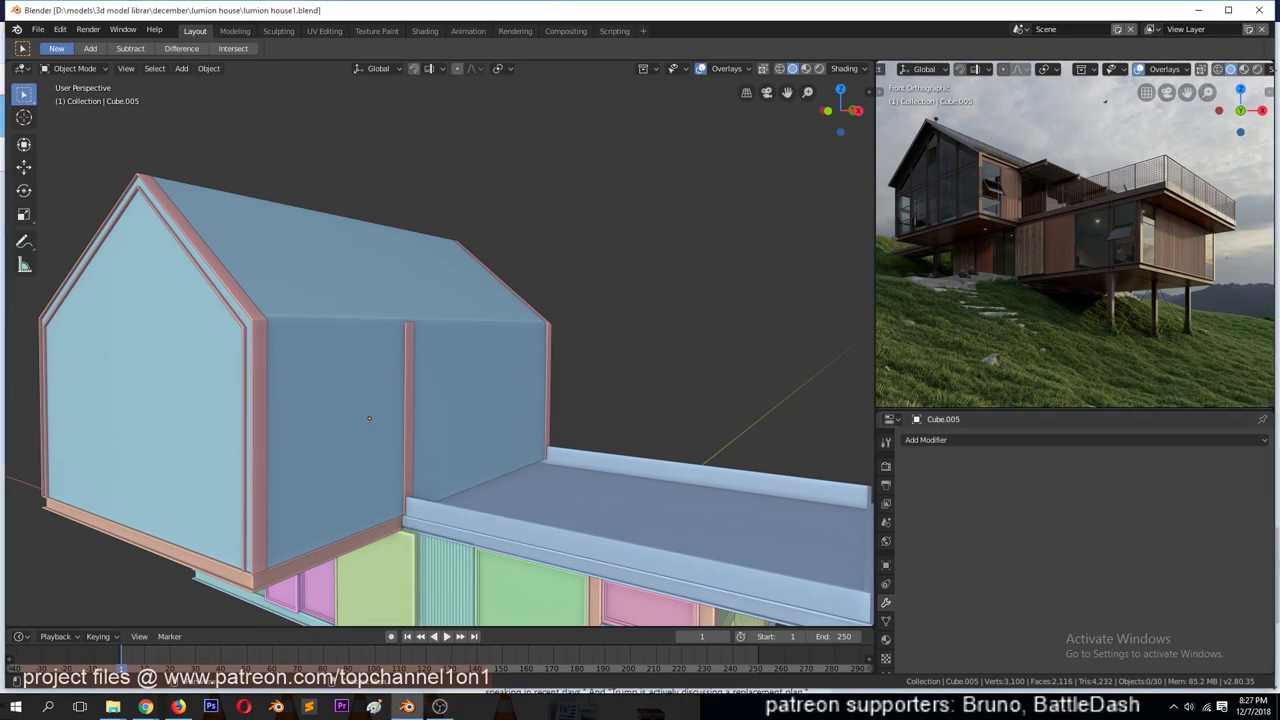
{"action": "scroll", "coordinate": [575, 368], "scroll_direction": "down", "scroll_amount": 2}
{"action": "scroll", "coordinate": [560, 392], "scroll_direction": "down", "scroll_amount": 1}
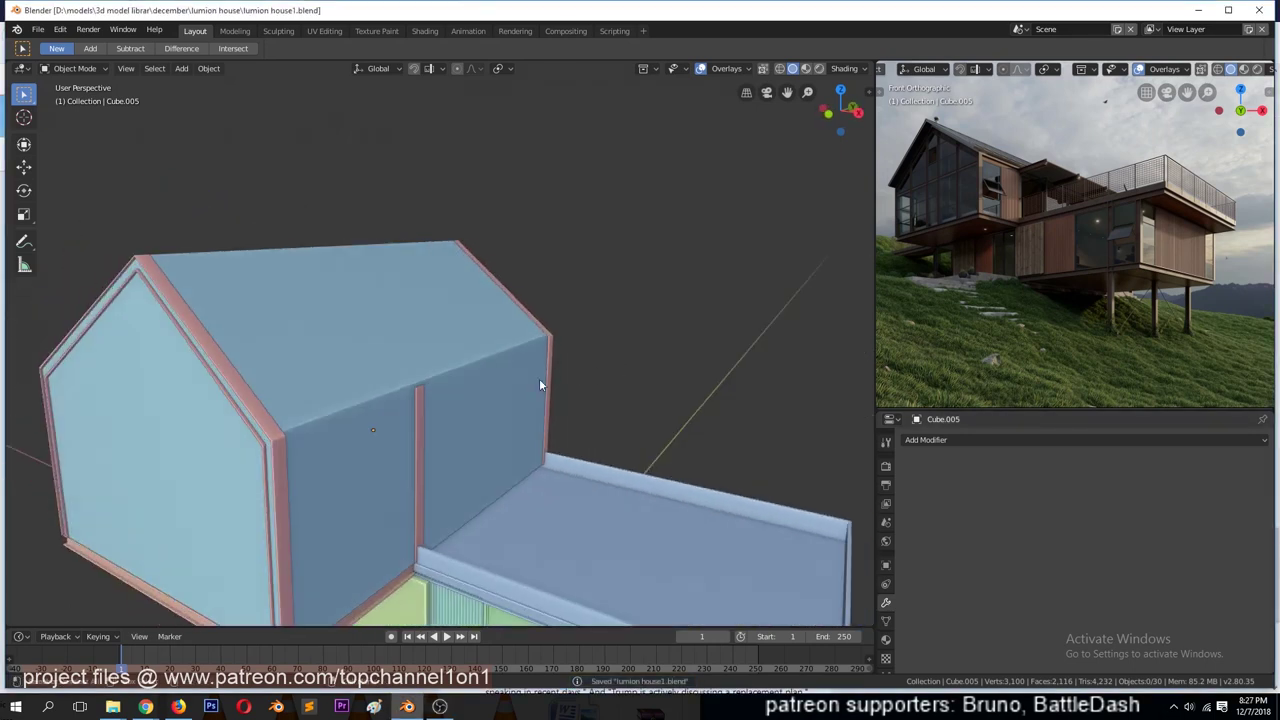
{"action": "scroll", "coordinate": [539, 378], "scroll_direction": "down", "scroll_amount": 1}
{"action": "middle_click_drag", "start_coordinate": [547, 390], "coordinate": [565, 364]}
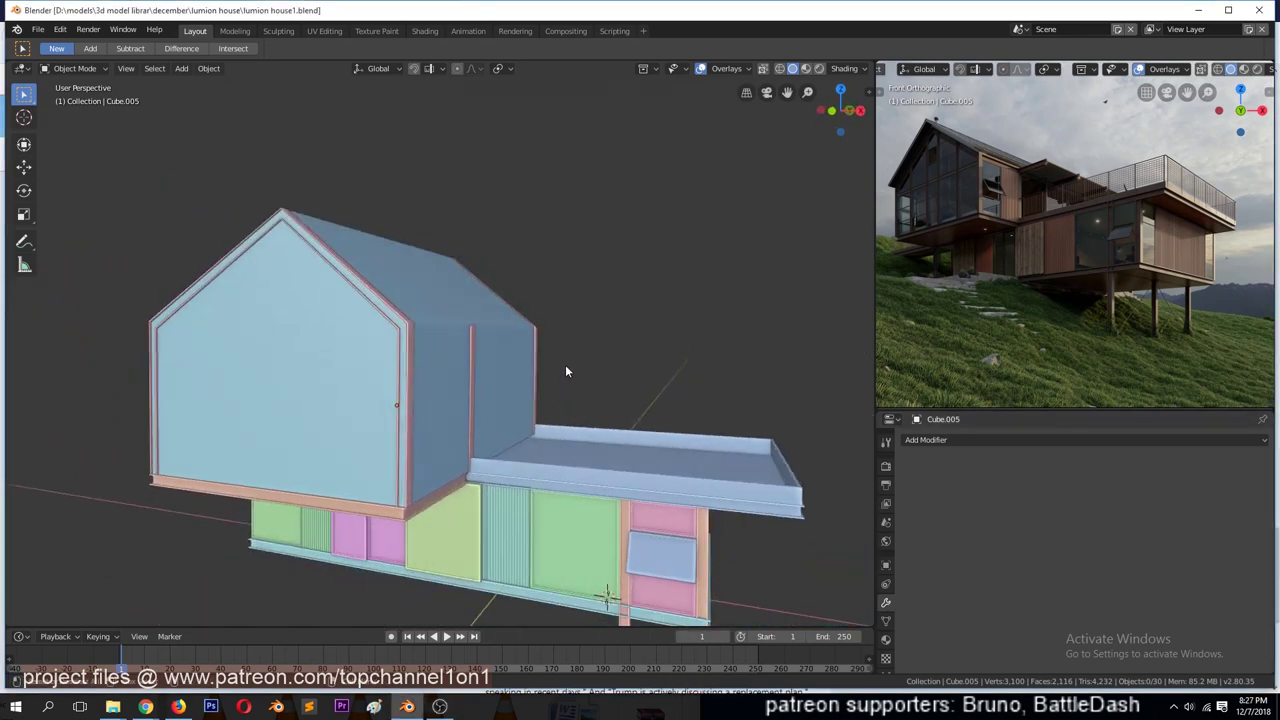
- Remove the upper storey's front and side wall faces, keeping the frame
{"action": "key", "text": "Tab"}
{"action": "left_click", "coordinate": [316, 381], "text": "shift"}
{"action": "mouse_move", "coordinate": [316, 381]}
{"action": "middle_mouse_down"}
{"action": "mouse_move", "coordinate": [629, 419]}
{"action": "mouse_move", "coordinate": [362, 482]}
{"action": "mouse_move", "coordinate": [444, 292]}
{"action": "middle_mouse_up"}
{"action": "key", "text": "h"}
{"action": "key", "text": "Tab"}
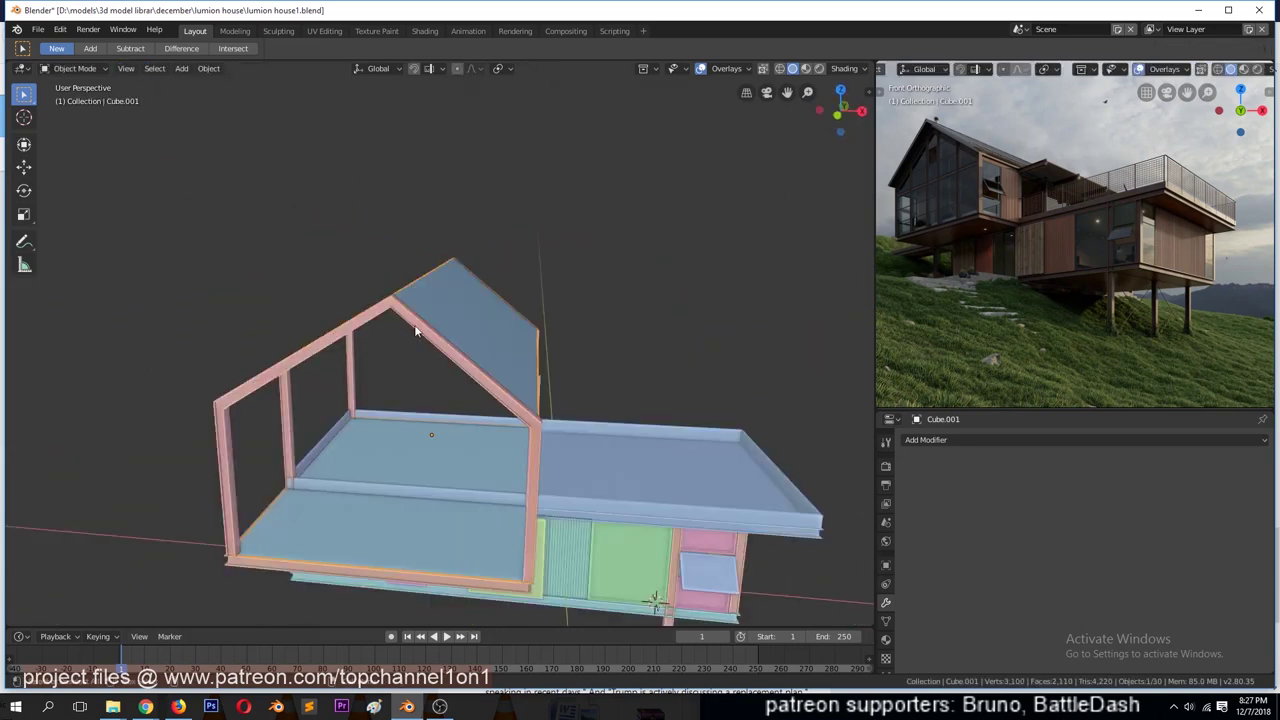
{"action": "right_click", "coordinate": [444, 292]}
{"action": "mouse_move", "coordinate": [665, 382]}
{"action": "middle_mouse_down"}
{"action": "mouse_move", "coordinate": [320, 322]}
{"action": "mouse_move", "coordinate": [439, 391]}
{"action": "mouse_move", "coordinate": [347, 488]}
{"action": "mouse_move", "coordinate": [362, 489]}
{"action": "middle_mouse_up"}
- Set the upper-storey object's origin to geometry and save the file
{"action": "key", "text": "Tab"}
{"action": "key", "text": "Tab"}
{"action": "left_click", "coordinate": [345, 488]}
{"action": "key", "text": "Tab"}
{"action": "key", "text": "Tab"}
{"action": "right_click", "coordinate": [385, 301]}
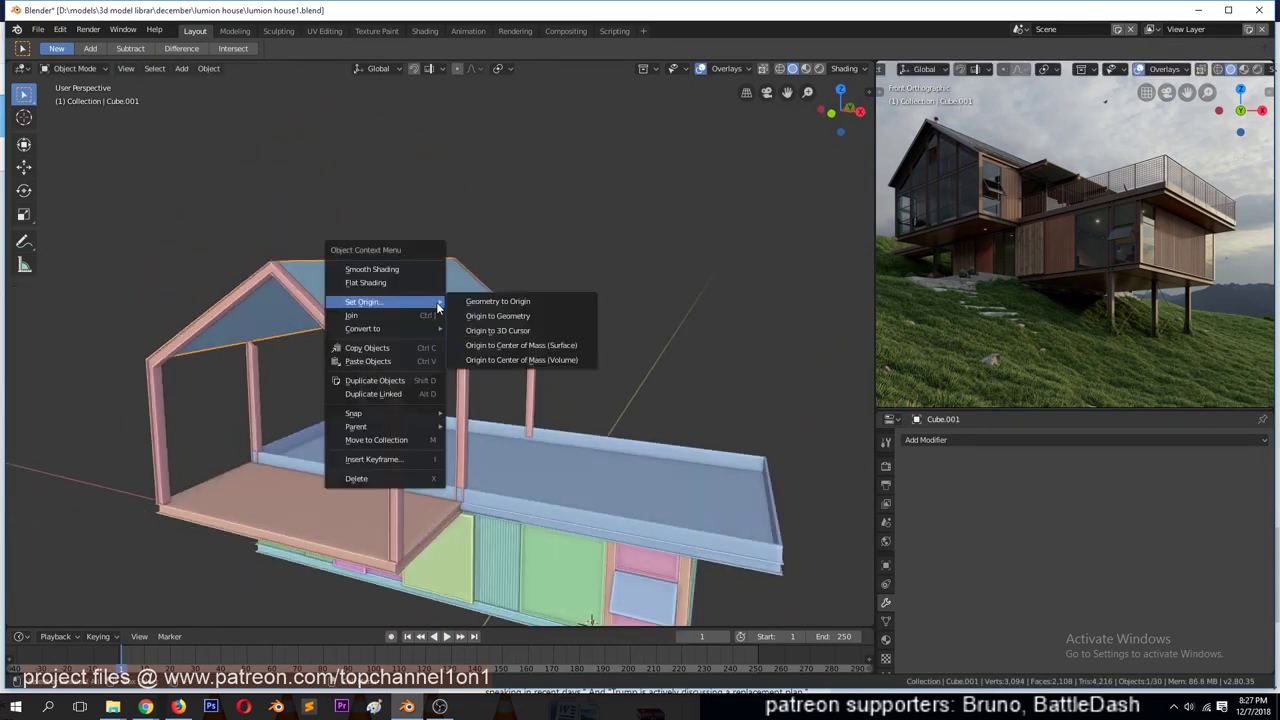
{"action": "left_click", "coordinate": [509, 322]}
{"action": "middle_click_drag", "start_coordinate": [466, 376], "coordinate": [421, 516]}
{"action": "key", "text": "ctrl+s"}
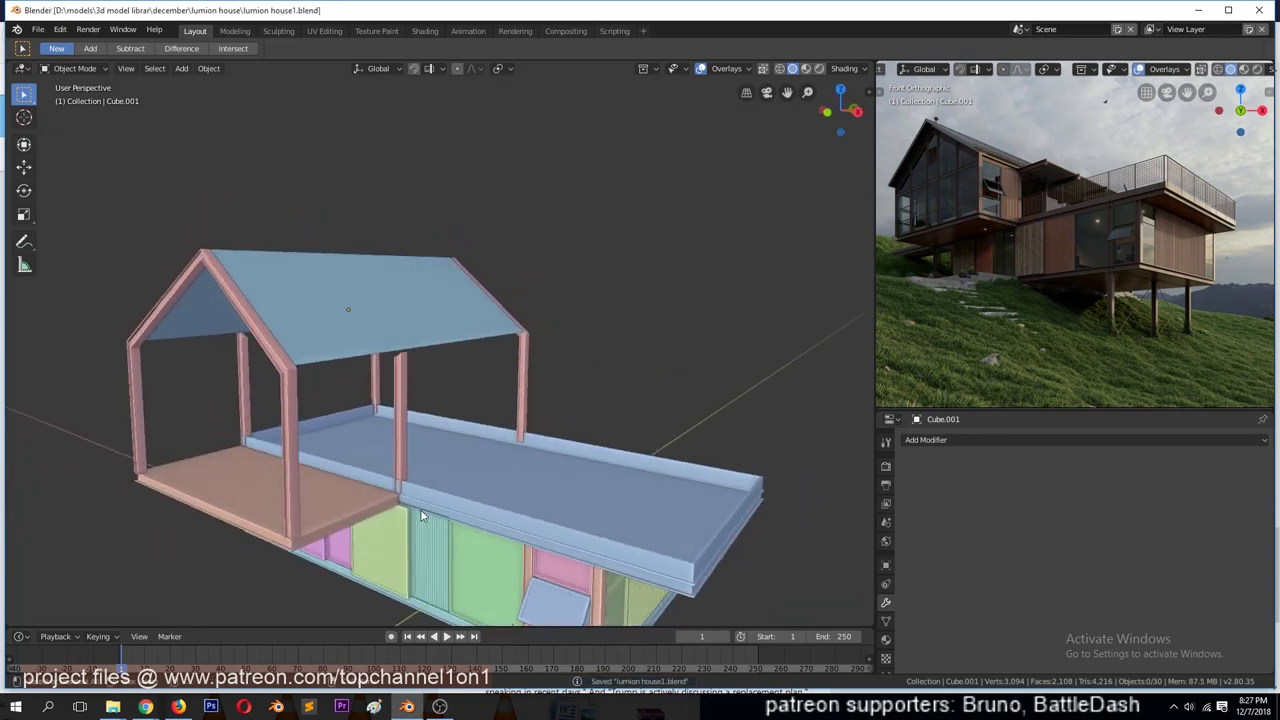
- In the balcony slab's mesh, slide the chosen edge along the X axis
{"action": "key", "text": "Tab"}
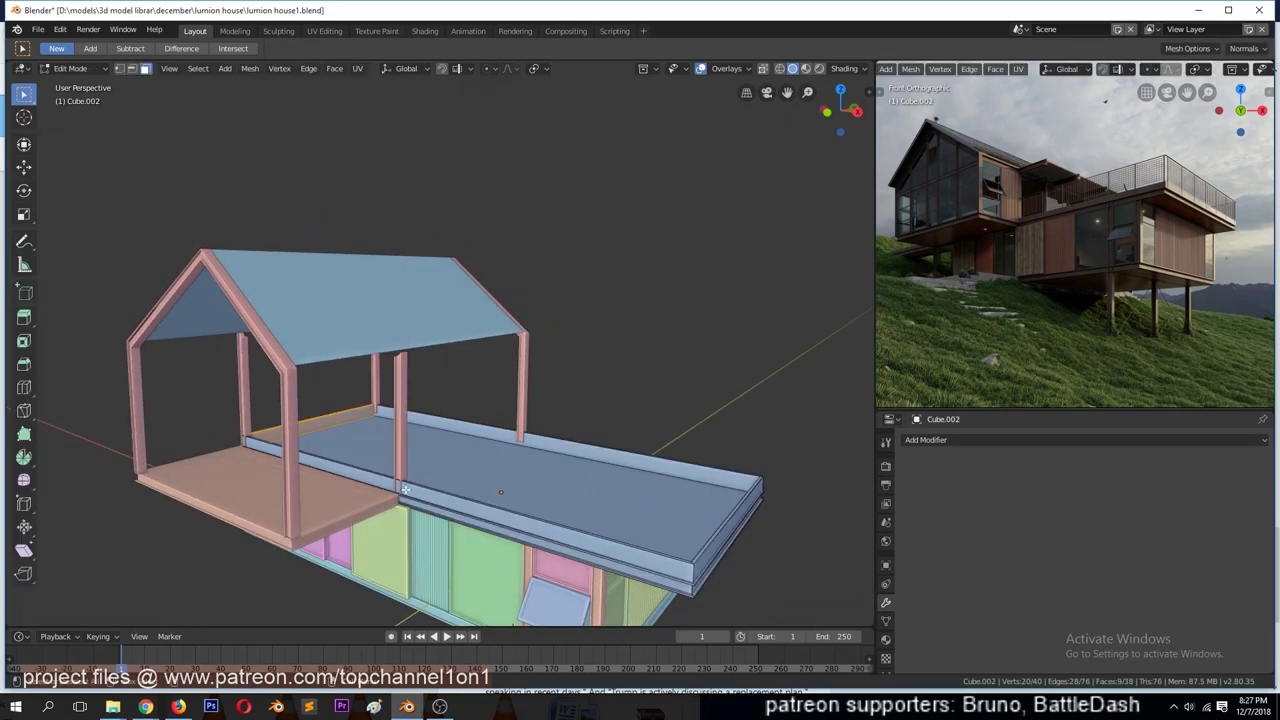
{"action": "scroll", "coordinate": [364, 503], "scroll_direction": "up", "scroll_amount": 2}
{"action": "key", "text": "g"}
{"action": "key", "text": "x"}
{"action": "left_click", "coordinate": [358, 481]}
- Delete the selected balcony slab geometry using Only Edges & Faces, and save the file
{"action": "right_click", "coordinate": [536, 562]}
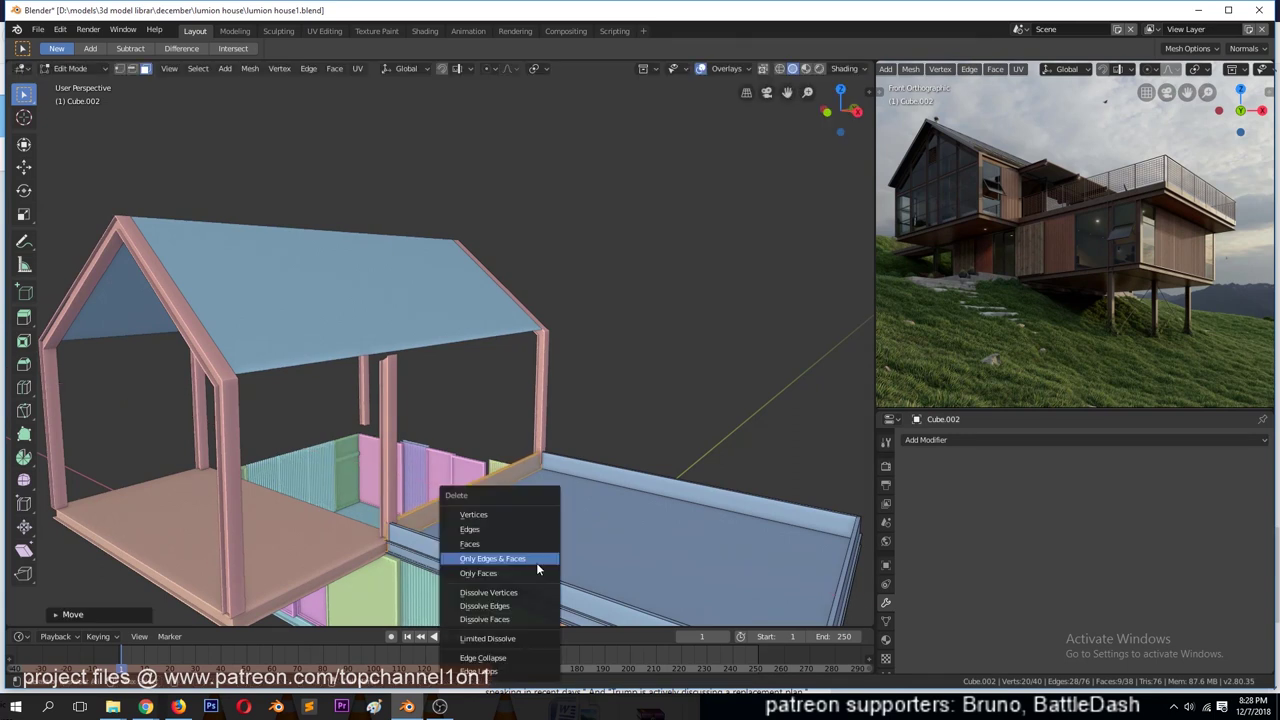
{"action": "left_click", "coordinate": [528, 542]}
{"action": "key", "text": "Tab"}
{"action": "key", "text": "ctrl+s"}
- In wireframe, shift the upper floor slab's end edges along X
{"action": "left_click", "coordinate": [285, 507]}
{"action": "key", "text": "Tab"}
{"action": "mouse_move", "coordinate": [285, 507]}
{"action": "middle_mouse_down"}
{"action": "mouse_move", "coordinate": [228, 528]}
{"action": "mouse_move", "coordinate": [218, 461]}
{"action": "middle_mouse_up"}
{"action": "key", "text": "shift+z"}
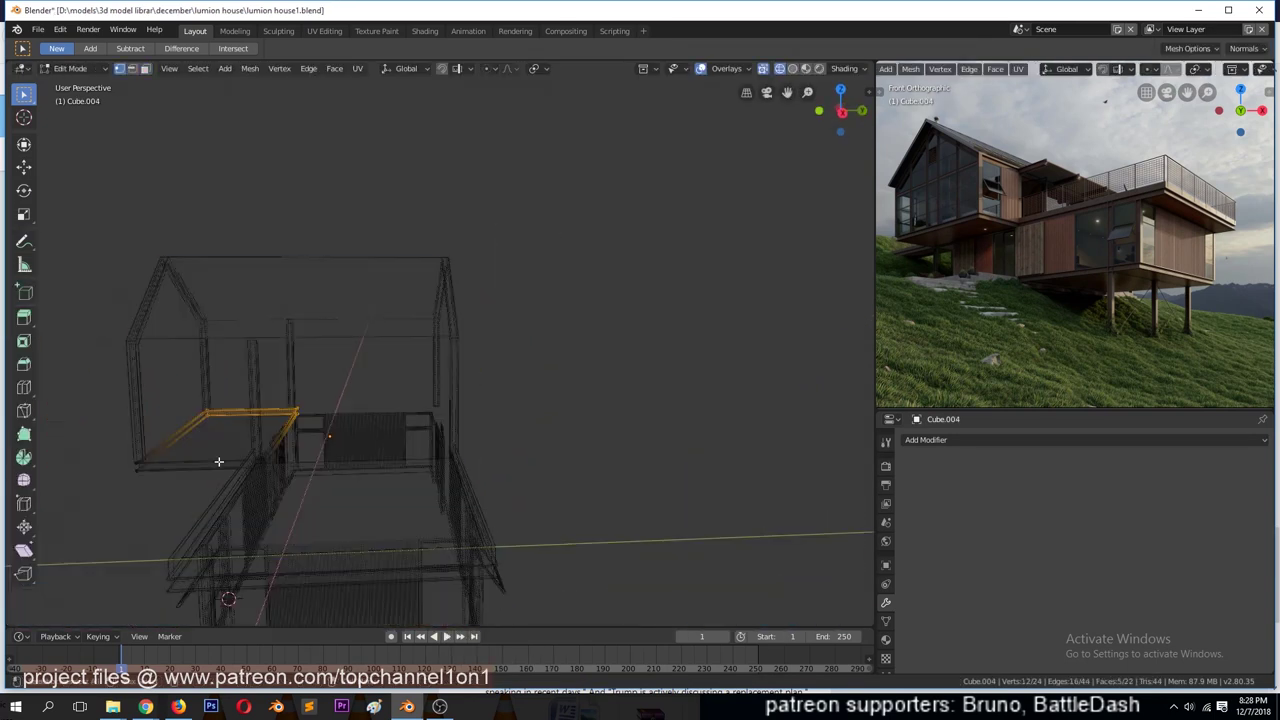
{"action": "key", "text": "g"}
{"action": "key", "text": "x"}
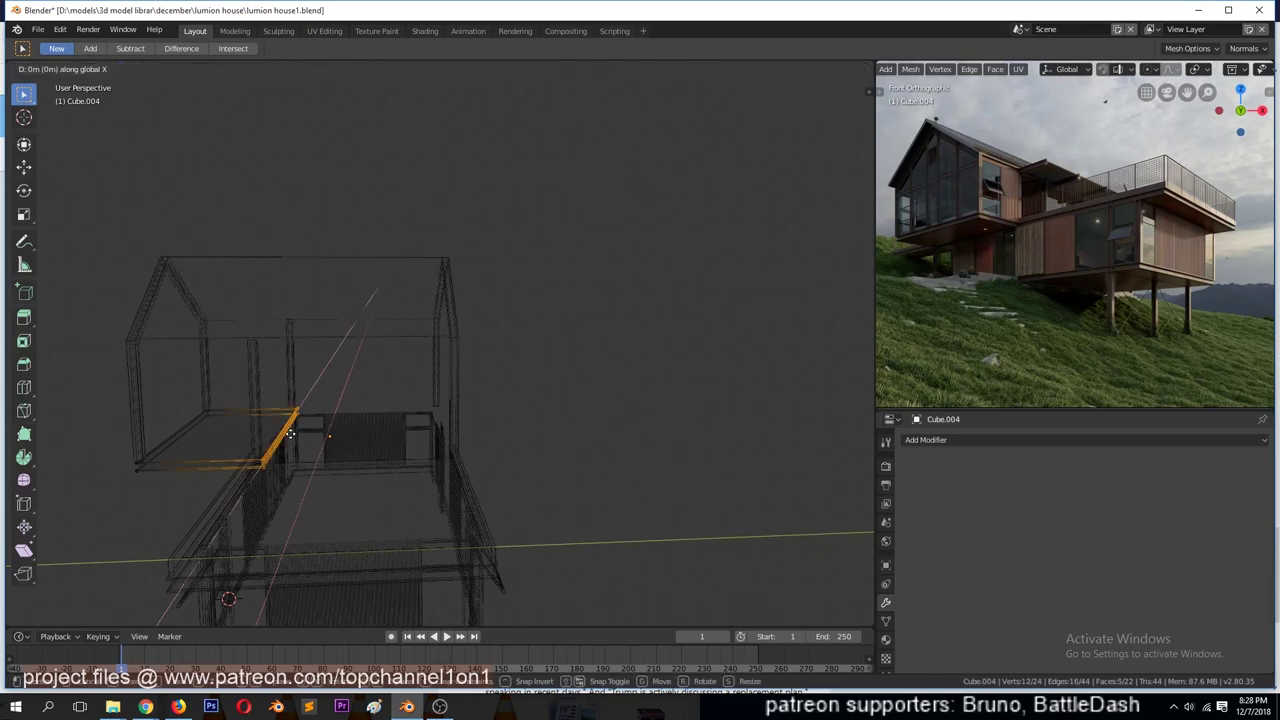
{"action": "left_click", "coordinate": [330, 440]}
- In side view, move the floor slab edges along Y into line with the house, then save
{"action": "key", "text": "KP_3"}
{"action": "scroll", "coordinate": [480, 420], "scroll_direction": "up", "scroll_amount": 2}
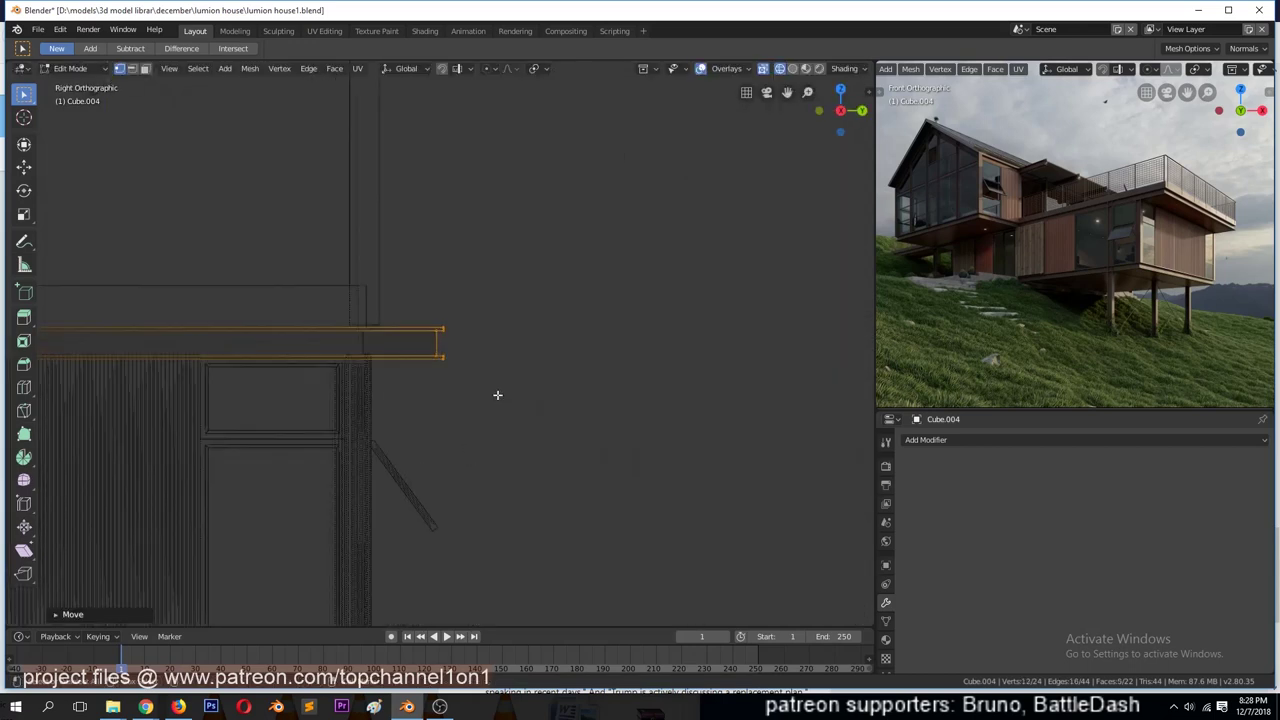
{"action": "key", "text": "g"}
{"action": "key", "text": "y"}
{"action": "left_click", "coordinate": [435, 397]}
{"action": "key", "text": "shift+z"}
{"action": "mouse_move", "coordinate": [501, 405]}
{"action": "middle_mouse_down"}
{"action": "mouse_move", "coordinate": [360, 468]}
{"action": "mouse_move", "coordinate": [462, 437]}
{"action": "middle_mouse_up"}
{"action": "key", "text": "ctrl+s"}
- Orbit and zoom to inspect the gable frame from side and perspective views
{"action": "scroll", "coordinate": [539, 452], "scroll_direction": "up", "scroll_amount": 4}
{"action": "mouse_move", "coordinate": [540, 453]}
{"action": "middle_mouse_down"}
{"action": "mouse_move", "coordinate": [588, 437]}
{"action": "mouse_move", "coordinate": [566, 427]}
{"action": "middle_mouse_up"}
{"action": "key", "text": "KP_3"}
{"action": "scroll", "coordinate": [479, 426], "scroll_direction": "up", "scroll_amount": 3}
{"action": "middle_click_drag", "start_coordinate": [400, 410], "coordinate": [311, 384]}
{"action": "scroll", "coordinate": [549, 392], "scroll_direction": "down", "scroll_amount": 4}
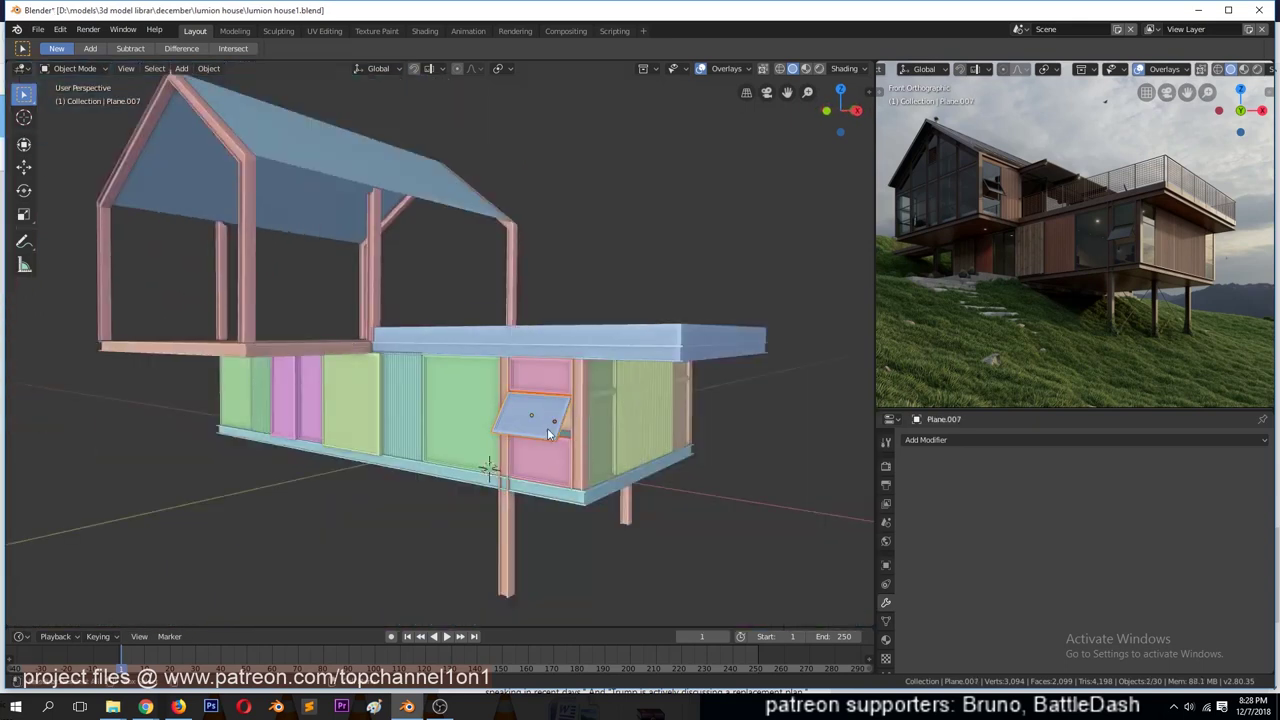
- Duplicate the window unit with its tilted pane and turn the copy 90° about Z
{"action": "key", "text": "shift+d"}
{"action": "key", "text": "KP_3"}
{"action": "key", "text": "r"}
{"action": "key", "text": "z"}
{"action": "left_click", "coordinate": [553, 462]}
- Raise the window copy up toward the upper storey and shift it left
{"action": "key", "text": "g"}
{"action": "key", "text": "z"}
{"action": "left_click", "coordinate": [479, 326]}
{"action": "key", "text": "KP_Decimal"}
{"action": "key", "text": "g"}
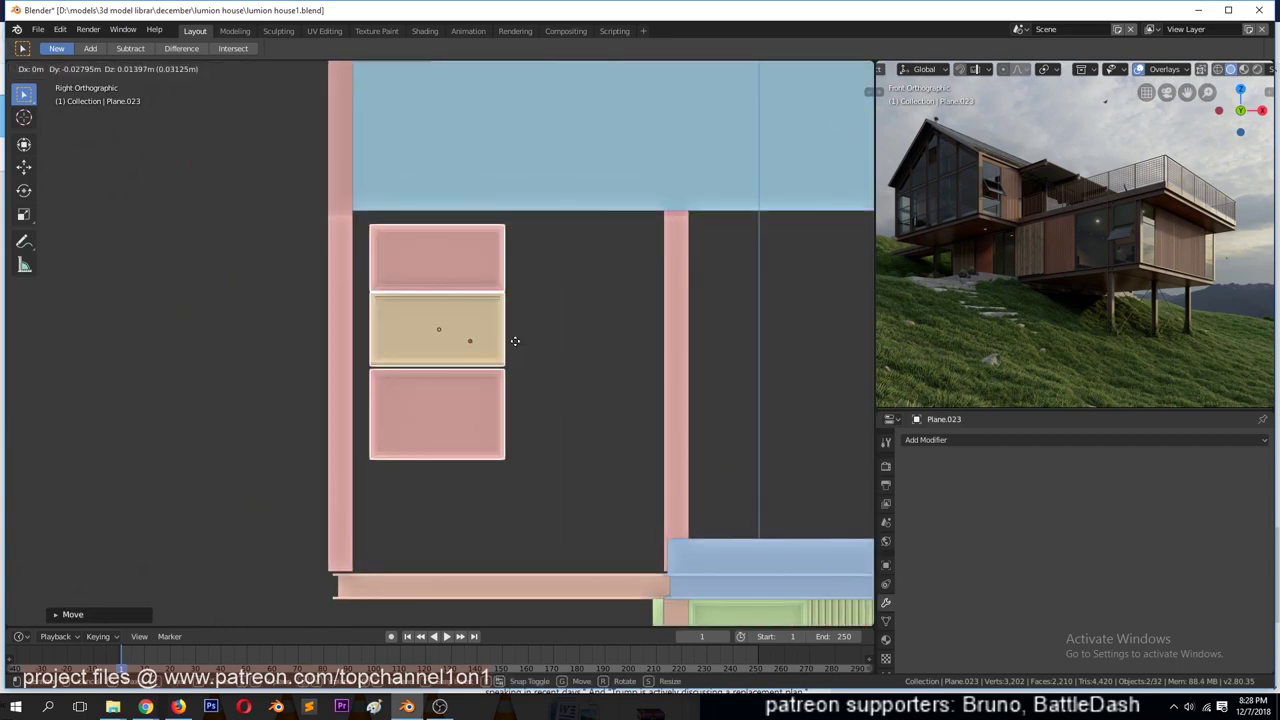
{"action": "left_click", "coordinate": [504, 338]}
- Make the lower pane taller by pulling its bottom edge down with the Move gizmo
{"action": "key", "text": "Tab"}
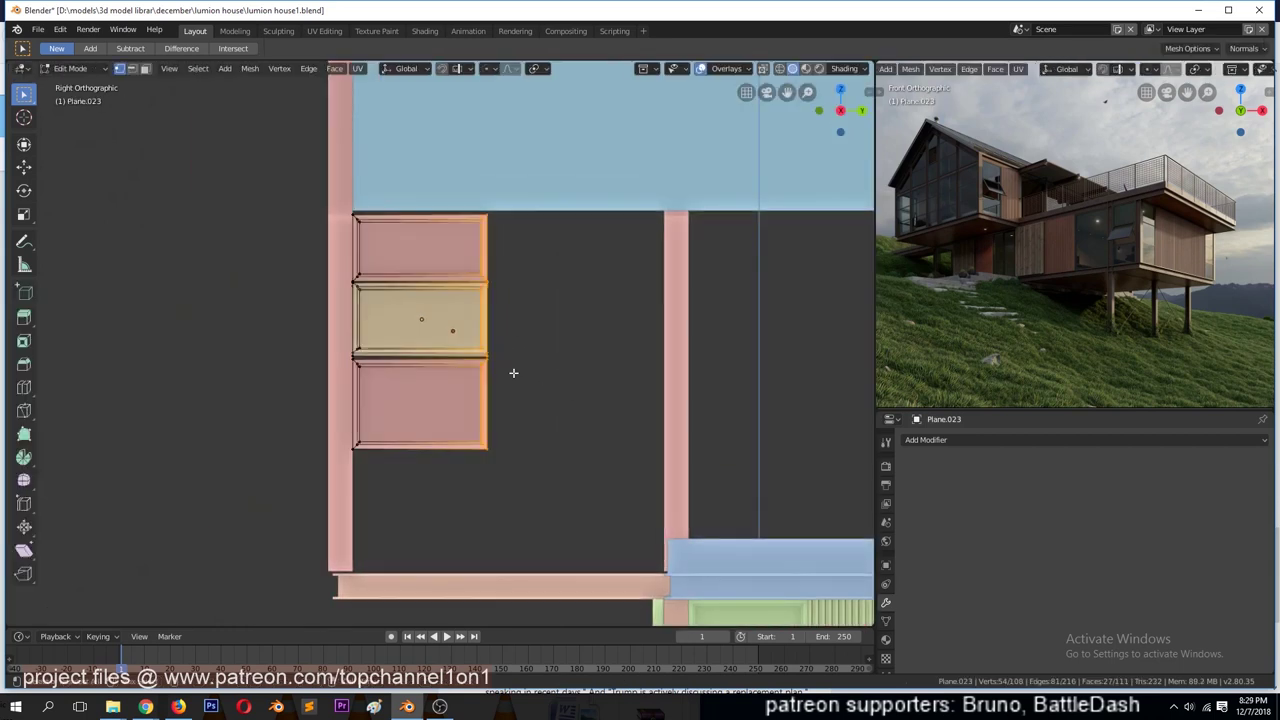
{"action": "key", "text": "shift+z"}
{"action": "scroll", "coordinate": [392, 381], "scroll_direction": "down", "scroll_amount": 2}
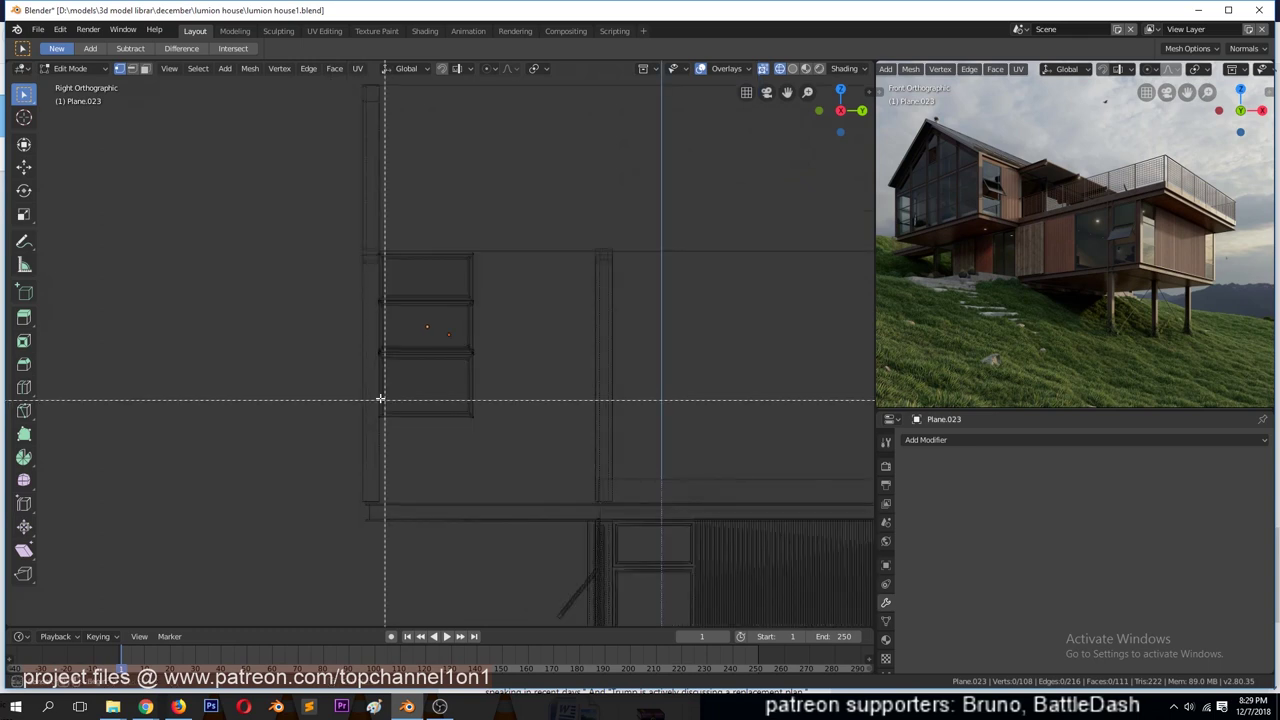
{"action": "left_click_drag", "start_coordinate": [380, 398], "coordinate": [480, 420]}
{"action": "left_click", "coordinate": [23, 167]}
{"action": "mouse_move", "coordinate": [400, 290]}
{"action": "left_mouse_down"}
{"action": "mouse_move", "coordinate": [583, 503]}
{"action": "mouse_move", "coordinate": [411, 323]}
{"action": "left_mouse_up"}
{"action": "left_click", "coordinate": [369, 427]}
{"action": "left_click_drag", "start_coordinate": [370, 414], "coordinate": [504, 492]}
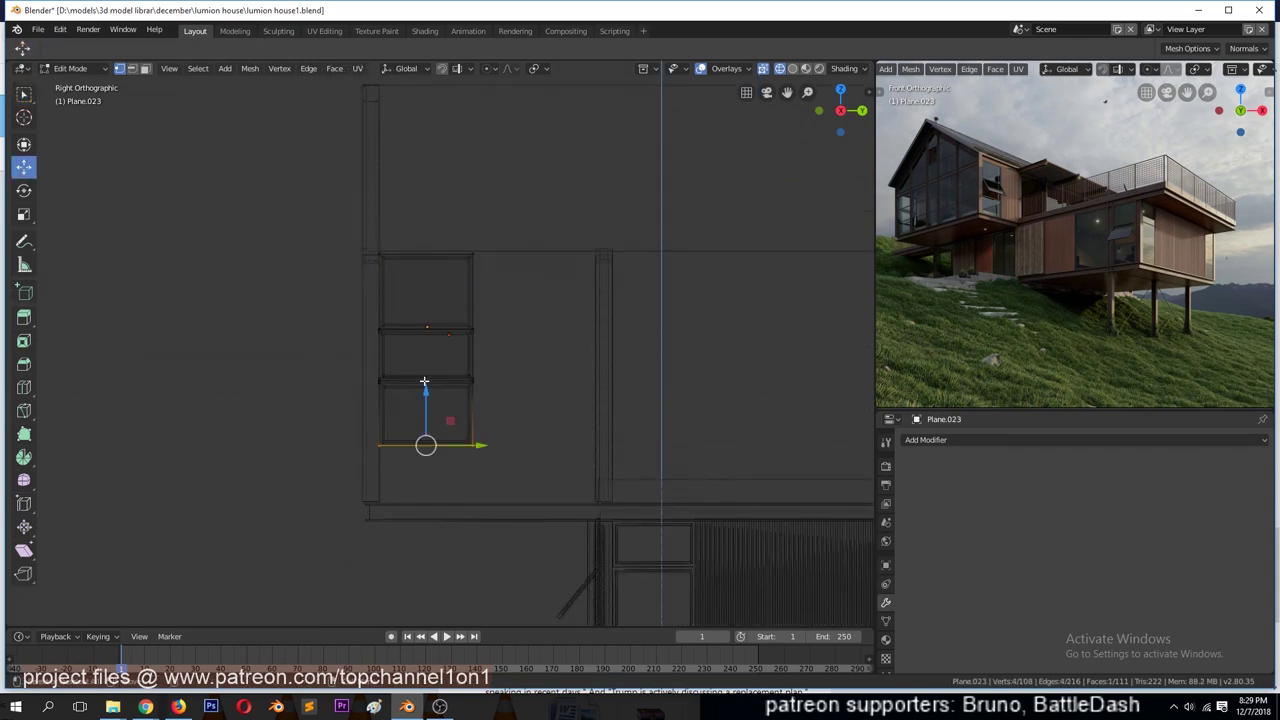
{"action": "left_click_drag", "start_coordinate": [412, 380], "coordinate": [420, 429]}
{"action": "key", "text": "Tab"}
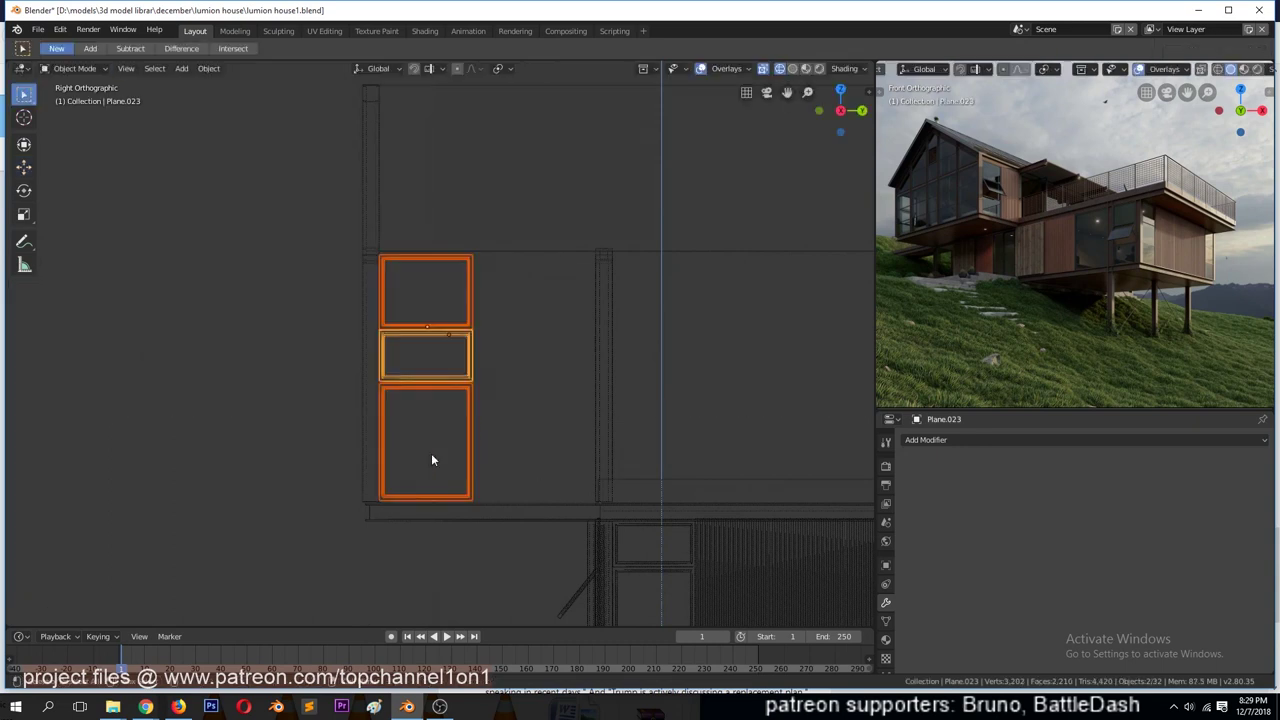
- Place the window unit against the upper storey's front wall along Y, and save
{"action": "middle_click_drag", "start_coordinate": [438, 456], "coordinate": [405, 312]}
{"action": "scroll", "coordinate": [405, 312], "scroll_direction": "up", "scroll_amount": 2}
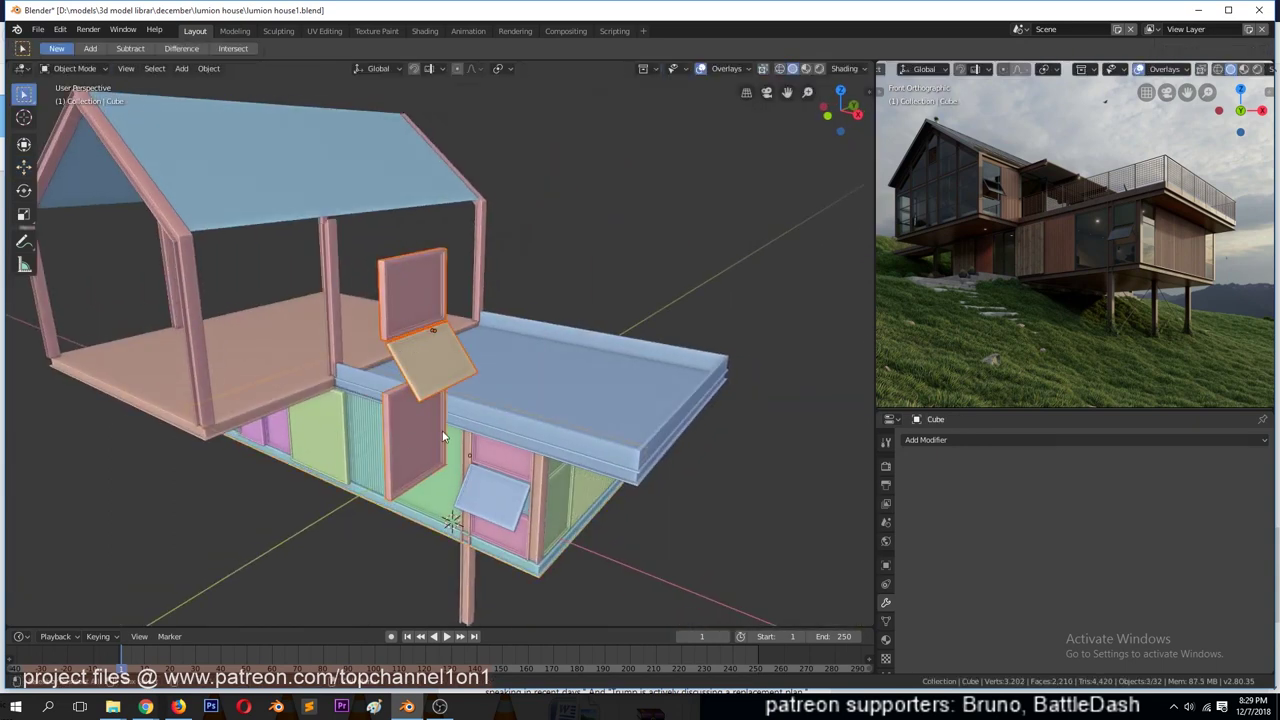
{"action": "key", "text": "g"}
{"action": "left_click", "coordinate": [258, 351]}
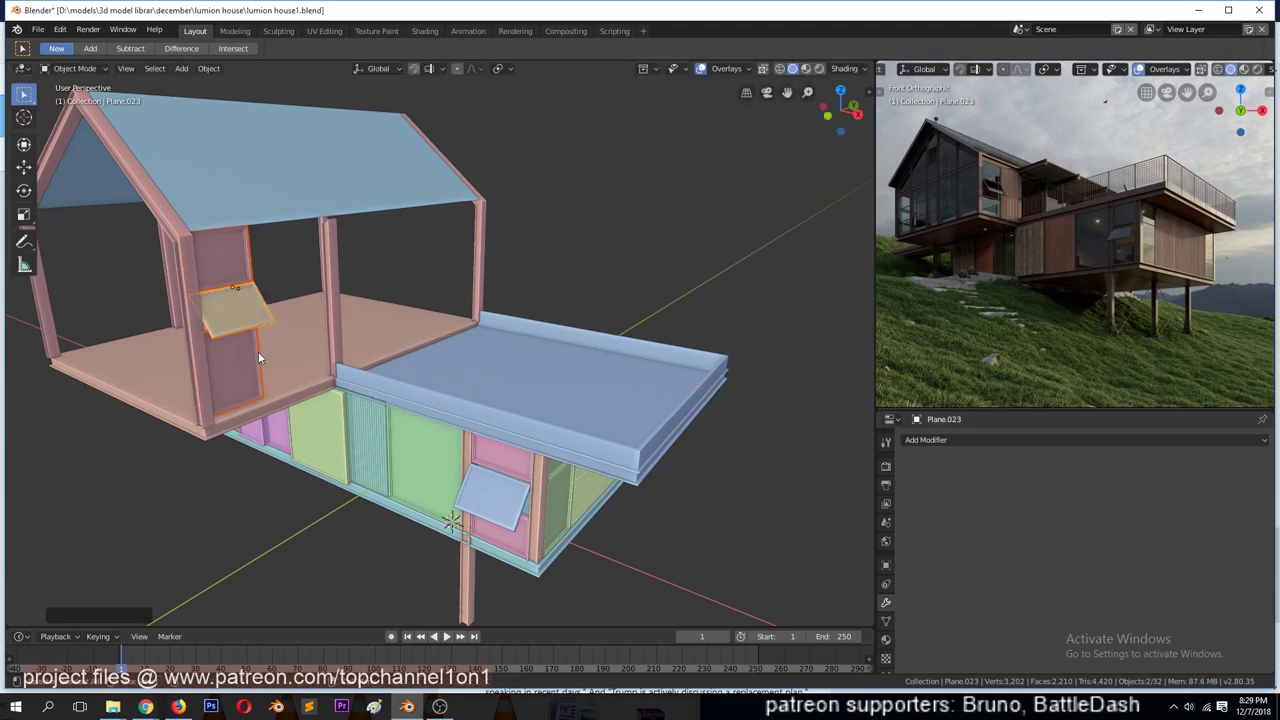
{"action": "key", "text": "KP_1"}
{"action": "scroll", "coordinate": [336, 371], "scroll_direction": "up", "scroll_amount": 5}
{"action": "key", "text": "g"}
{"action": "key", "text": "y"}
{"action": "left_click", "coordinate": [396, 373]}
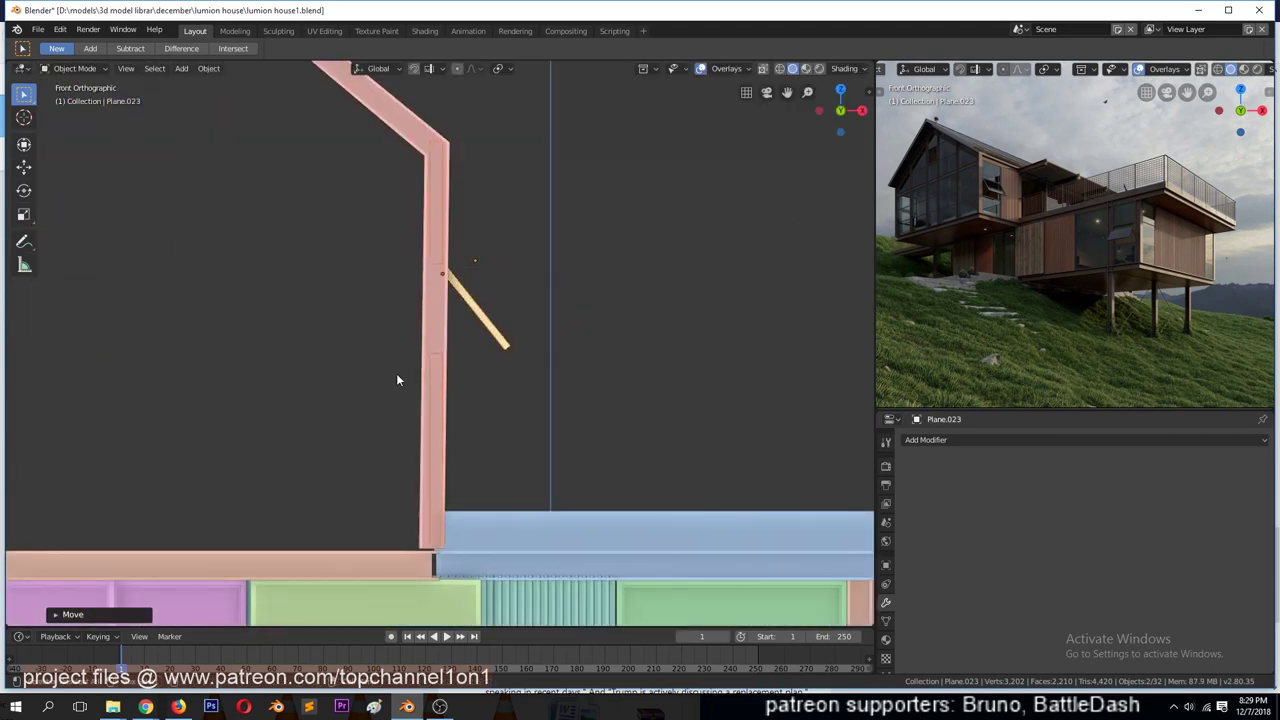
{"action": "key", "text": "ctrl+s"}
- Orbit and zoom to view the whole house from an angle
{"action": "middle_click_drag", "start_coordinate": [396, 373], "coordinate": [394, 398]}
{"action": "scroll", "coordinate": [391, 397], "scroll_direction": "up", "scroll_amount": 3}
{"action": "middle_click_drag", "start_coordinate": [318, 405], "coordinate": [434, 394]}
{"action": "scroll", "coordinate": [528, 413], "scroll_direction": "down", "scroll_amount": 4}
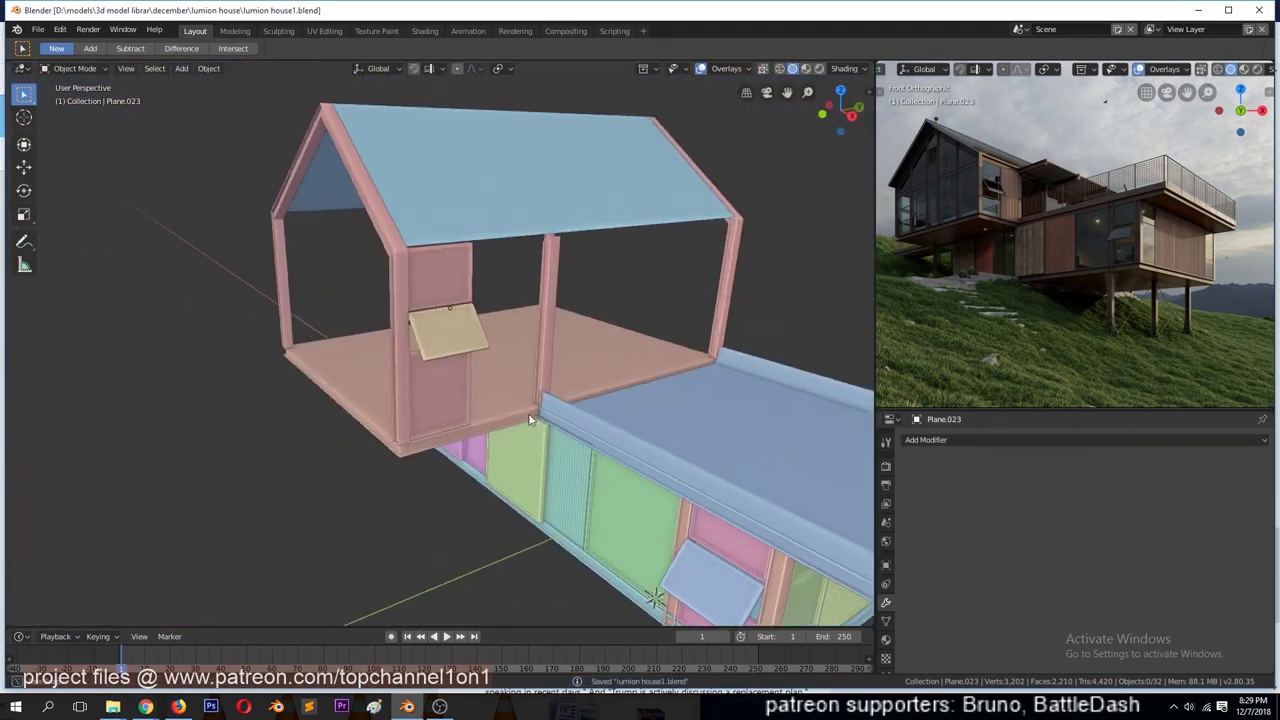
{"action": "middle_click_drag", "start_coordinate": [535, 413], "coordinate": [602, 441]}
- Make a linked copy of the green glazed panel, raise it, and turn it 90° about Z
{"action": "key", "text": "KP_1"}
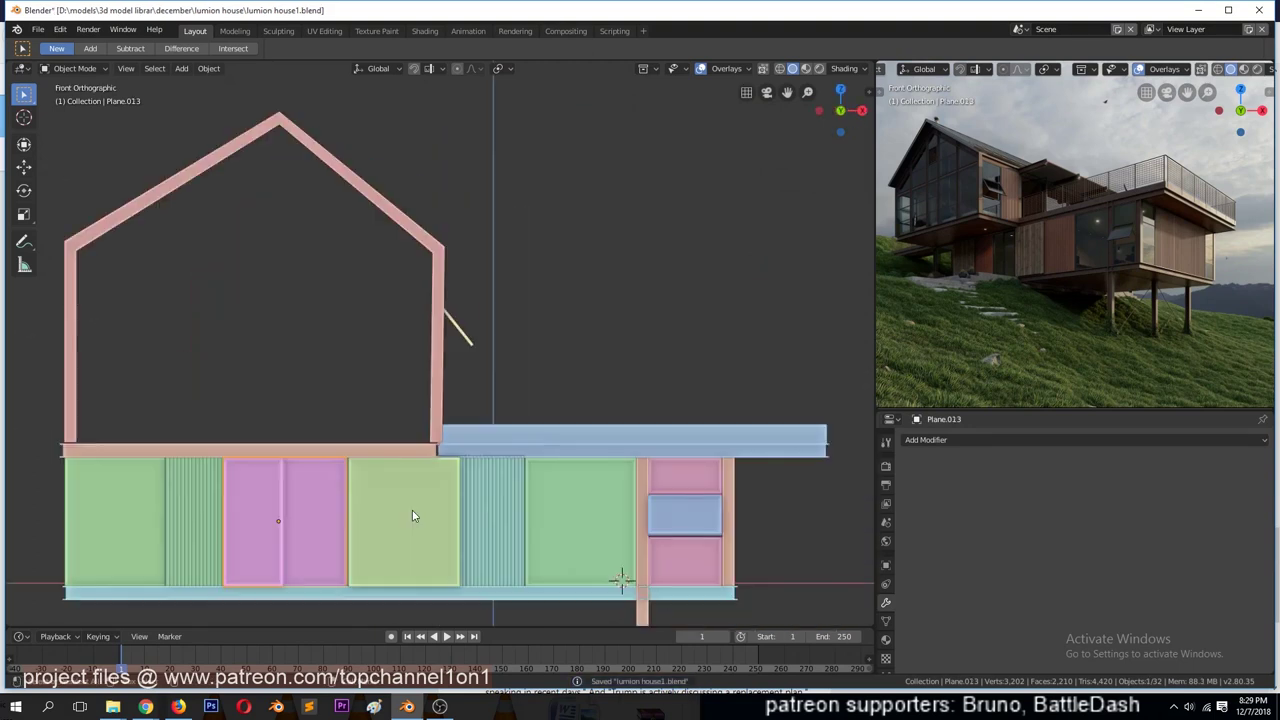
{"action": "left_click", "coordinate": [412, 512]}
{"action": "key", "text": "alt+d"}
{"action": "left_click", "coordinate": [627, 370]}
{"action": "key", "text": "r"}
{"action": "key", "text": "z"}
{"action": "key", "text": "9"}
{"action": "key", "text": "0"}
{"action": "key", "text": "Return"}
- In Right Ortho, slide the door panel beside the upper window
{"action": "key", "text": "KP_3"}
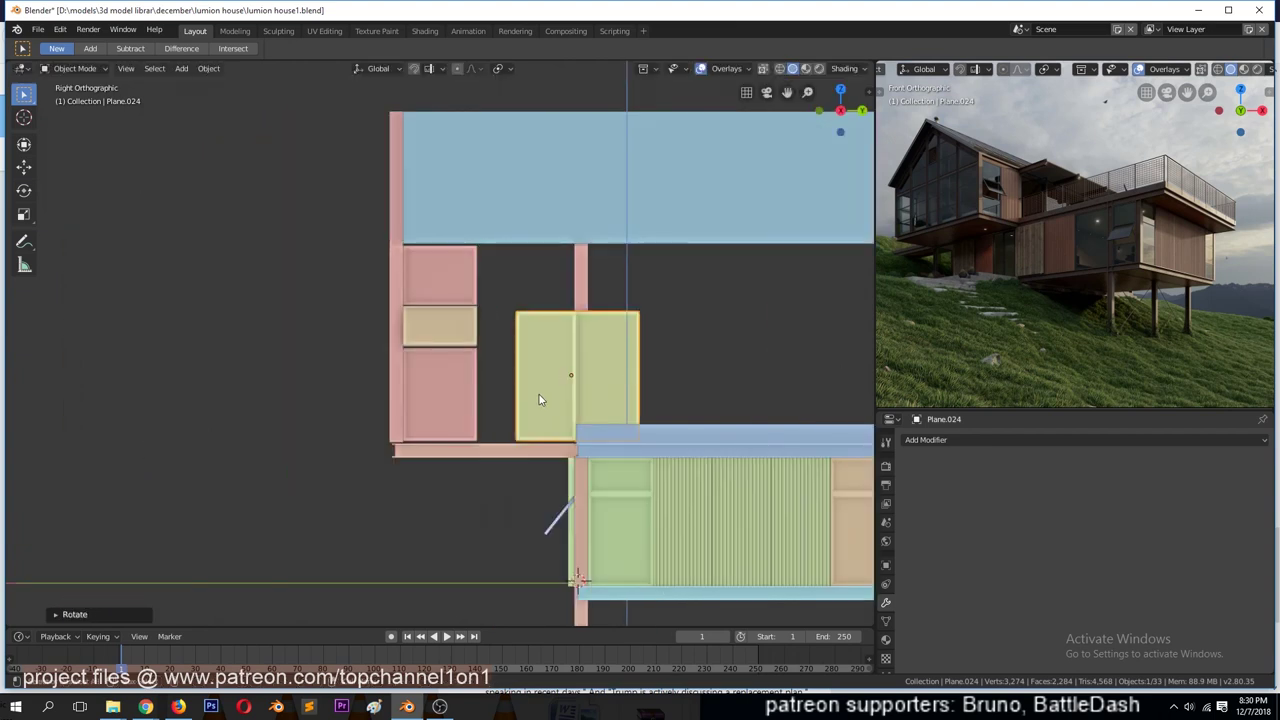
{"action": "key", "text": "g"}
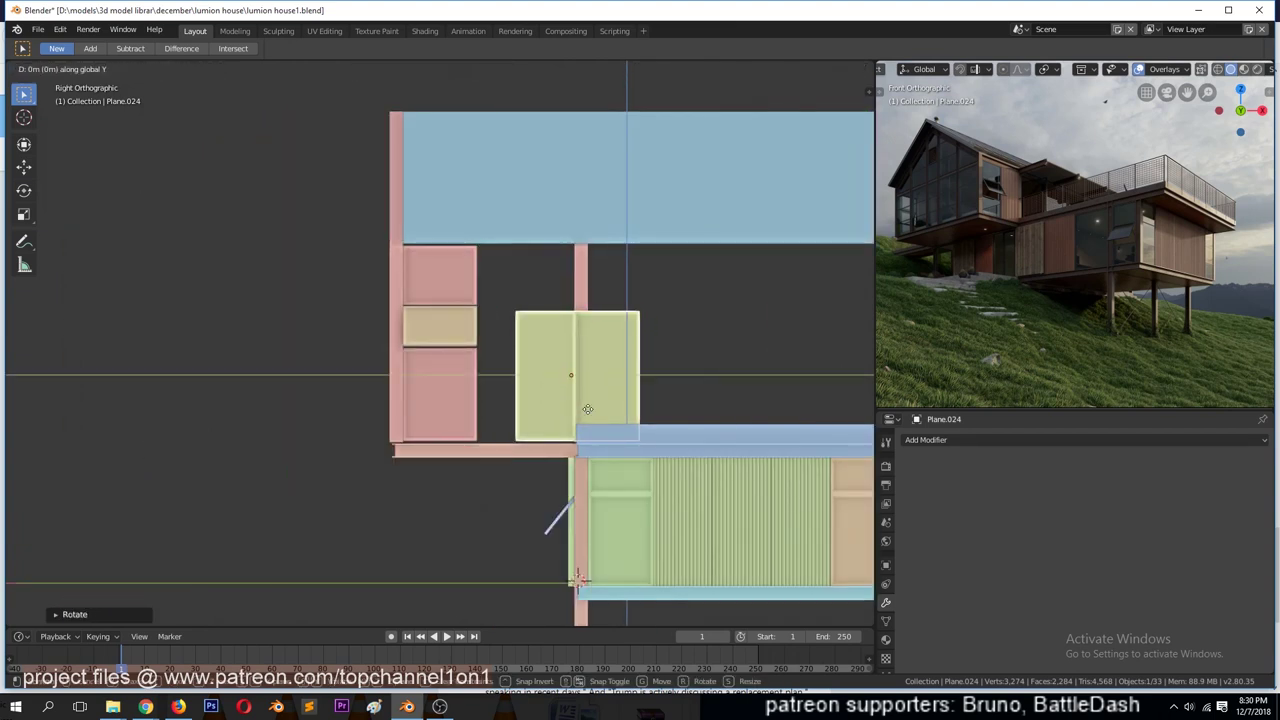
{"action": "left_click", "coordinate": [620, 420]}
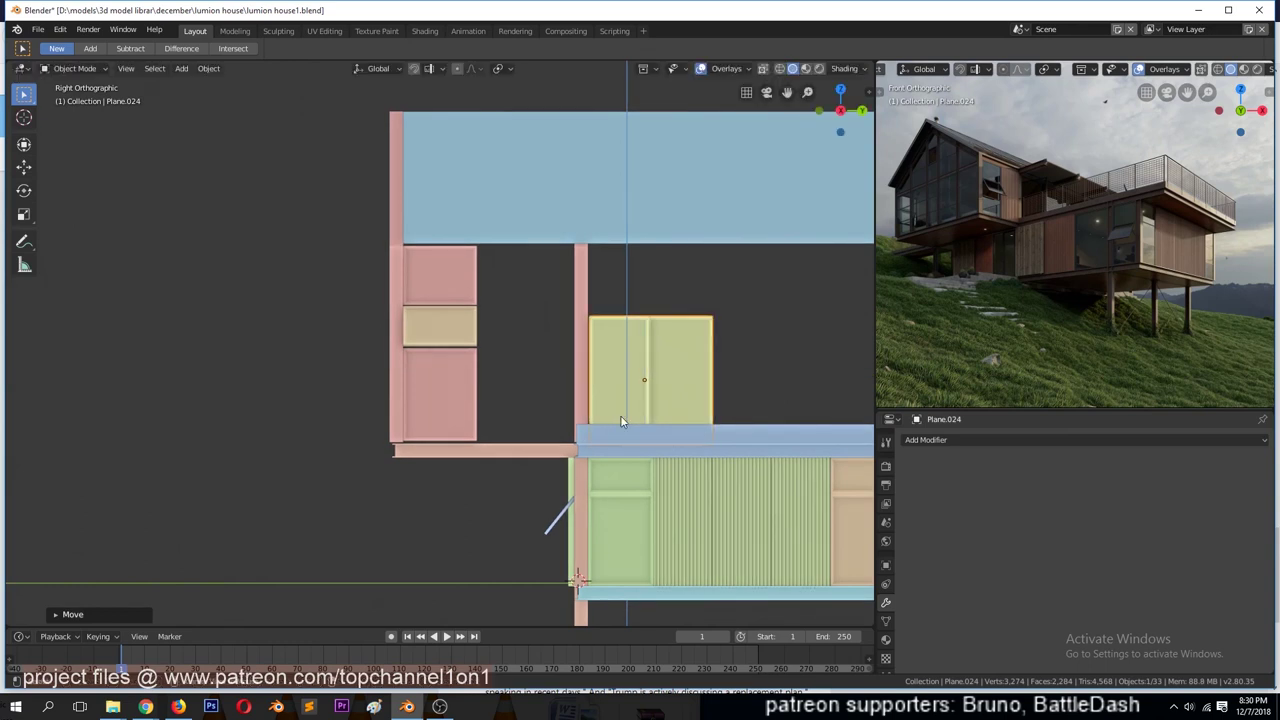
{"action": "scroll", "coordinate": [580, 430], "scroll_direction": "down", "scroll_amount": 2}
- Box-select the house parts and enter Edit Mode with X-ray and the sidebar shown
{"action": "left_click_drag", "start_coordinate": [343, 149], "coordinate": [817, 567]}
{"action": "key", "text": "Tab"}
{"action": "key", "text": "shift+z"}
{"action": "key", "text": "n"}
{"action": "key", "text": "n"}
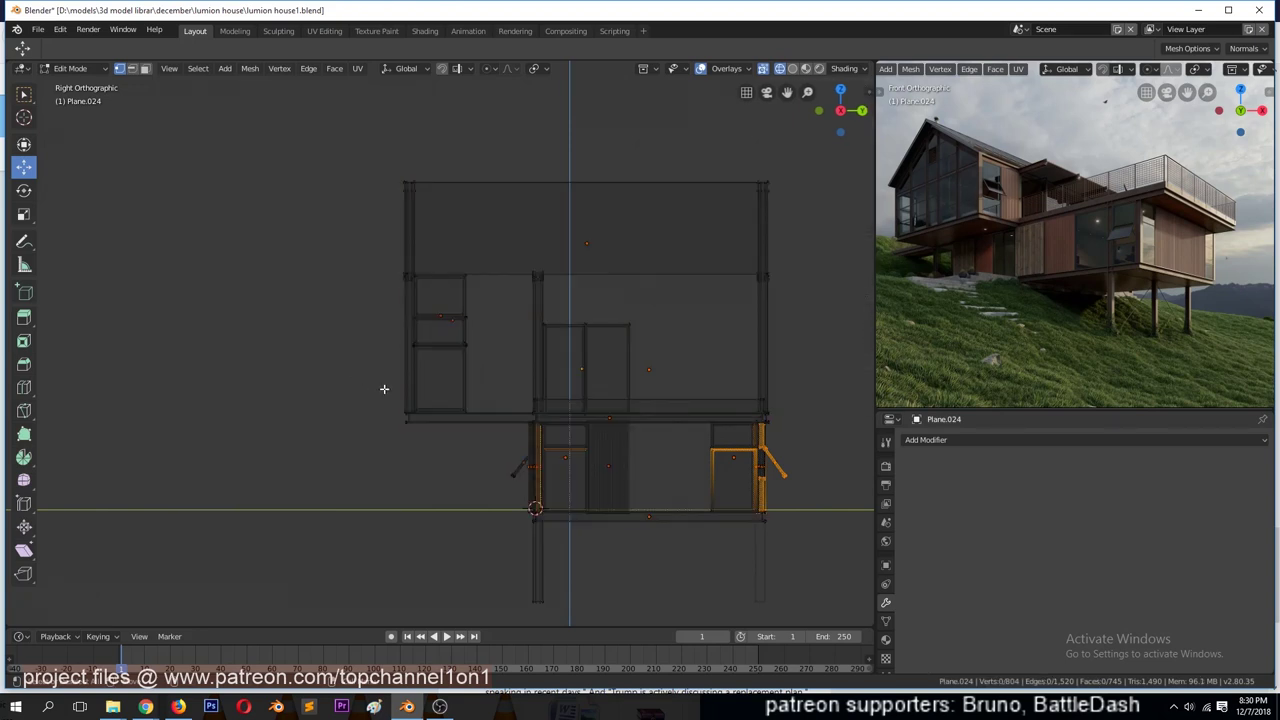
- In side view, box-select the slab vertices at mid height and raise them upward
{"action": "key", "text": "Tab"}
{"action": "middle_click_drag", "start_coordinate": [657, 465], "coordinate": [534, 477]}
{"action": "left_click", "coordinate": [527, 455]}
{"action": "left_click_drag", "start_coordinate": [232, 174], "coordinate": [779, 566]}
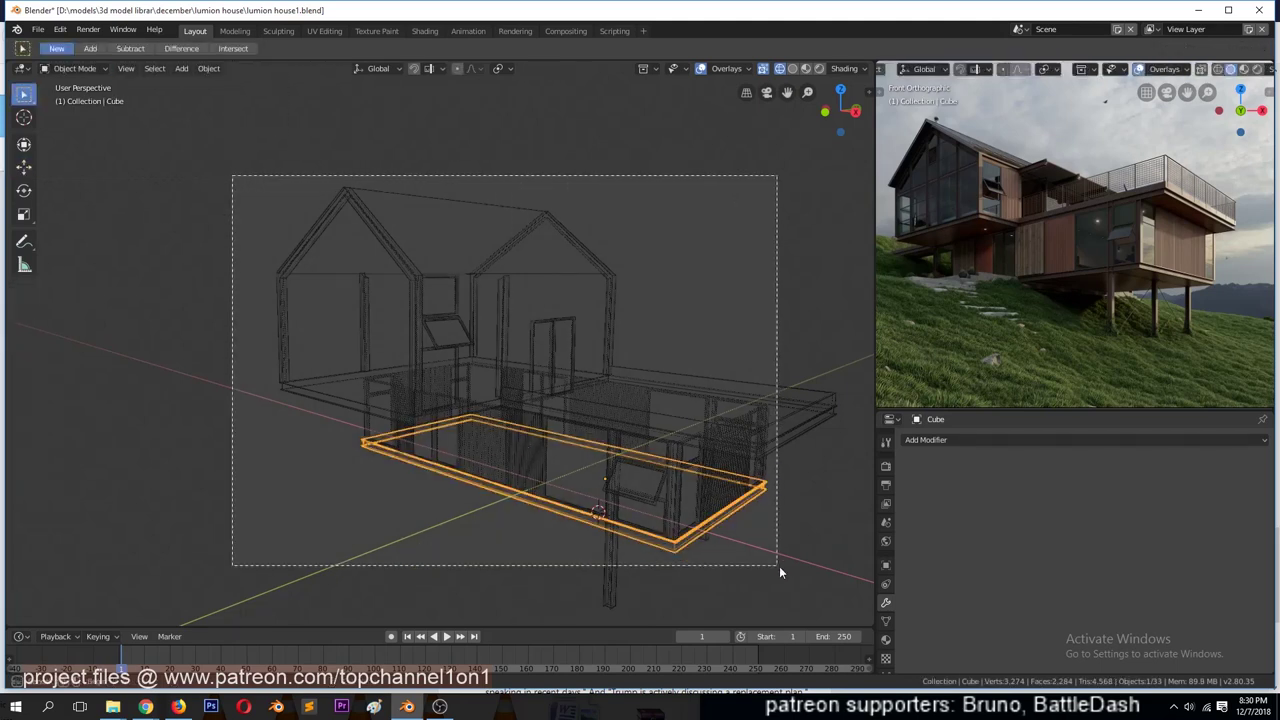
{"action": "key", "text": "Tab"}
{"action": "key", "text": "KP_3"}
{"action": "mouse_move", "coordinate": [357, 389]}
{"action": "left_mouse_down"}
{"action": "mouse_move", "coordinate": [679, 463]}
{"action": "mouse_move", "coordinate": [830, 460]}
{"action": "left_mouse_up"}
{"action": "key", "text": "g"}
{"action": "left_click", "coordinate": [567, 327]}
{"action": "mouse_move", "coordinate": [567, 327]}
{"action": "middle_mouse_down"}
{"action": "mouse_move", "coordinate": [614, 334]}
{"action": "mouse_move", "coordinate": [600, 380]}
{"action": "middle_mouse_up"}
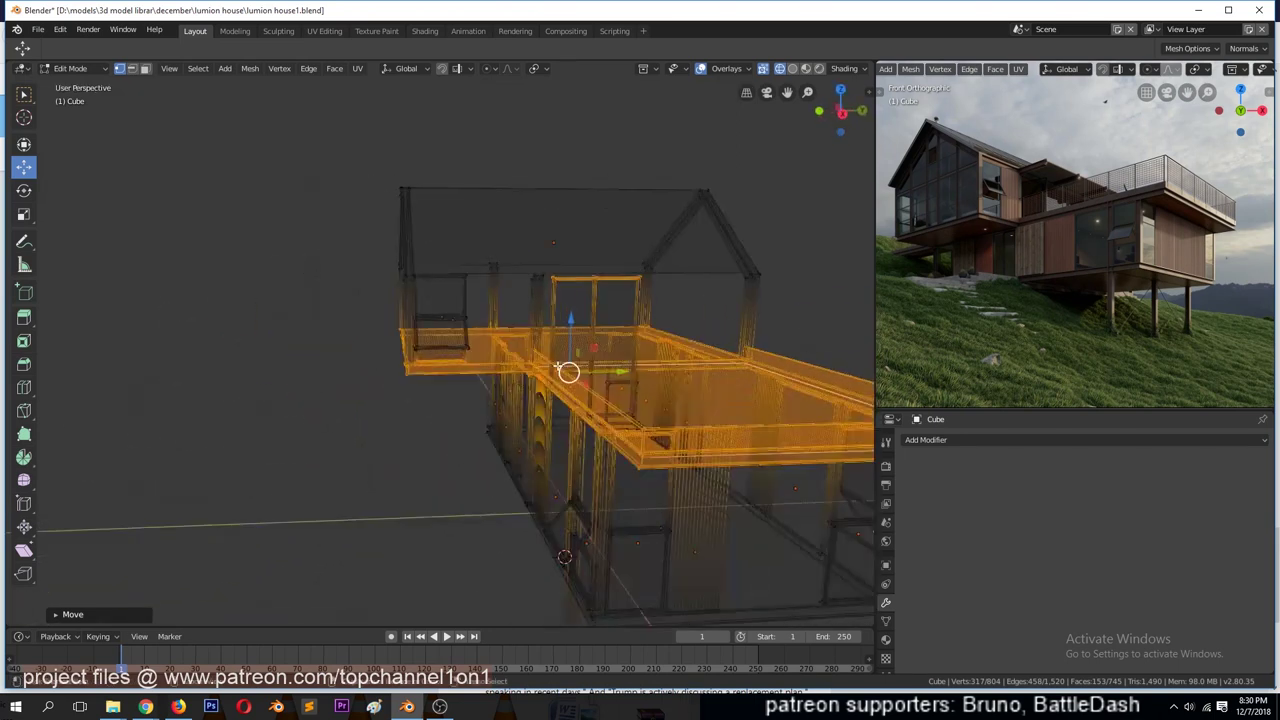
{"action": "key", "text": "KP_3"}
- Raise the lower storey's middle slab geometry up to the upper floor level
{"action": "key", "text": "Tab"}
{"action": "key", "text": "alt+a"}
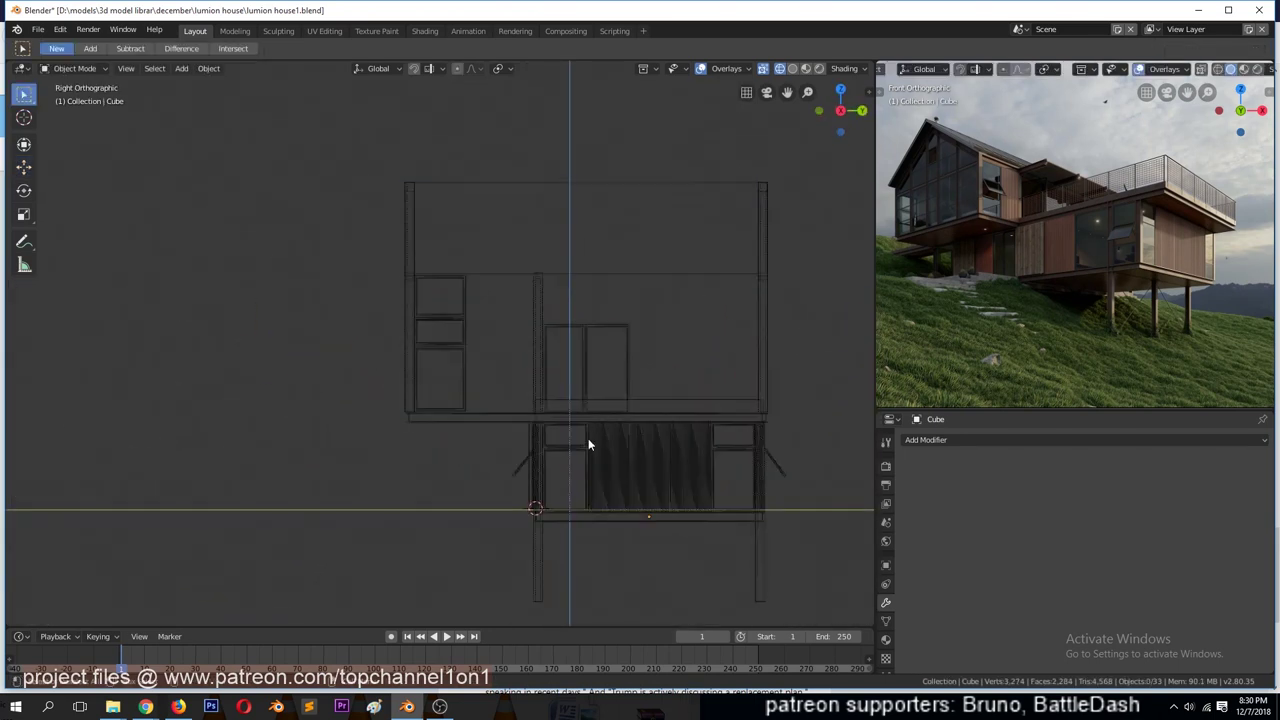
{"action": "left_click", "coordinate": [567, 452]}
{"action": "left_click_drag", "start_coordinate": [360, 300], "coordinate": [796, 450]}
{"action": "key", "text": "Tab"}
{"action": "left_click_drag", "start_coordinate": [348, 390], "coordinate": [846, 434]}
{"action": "key", "text": "g"}
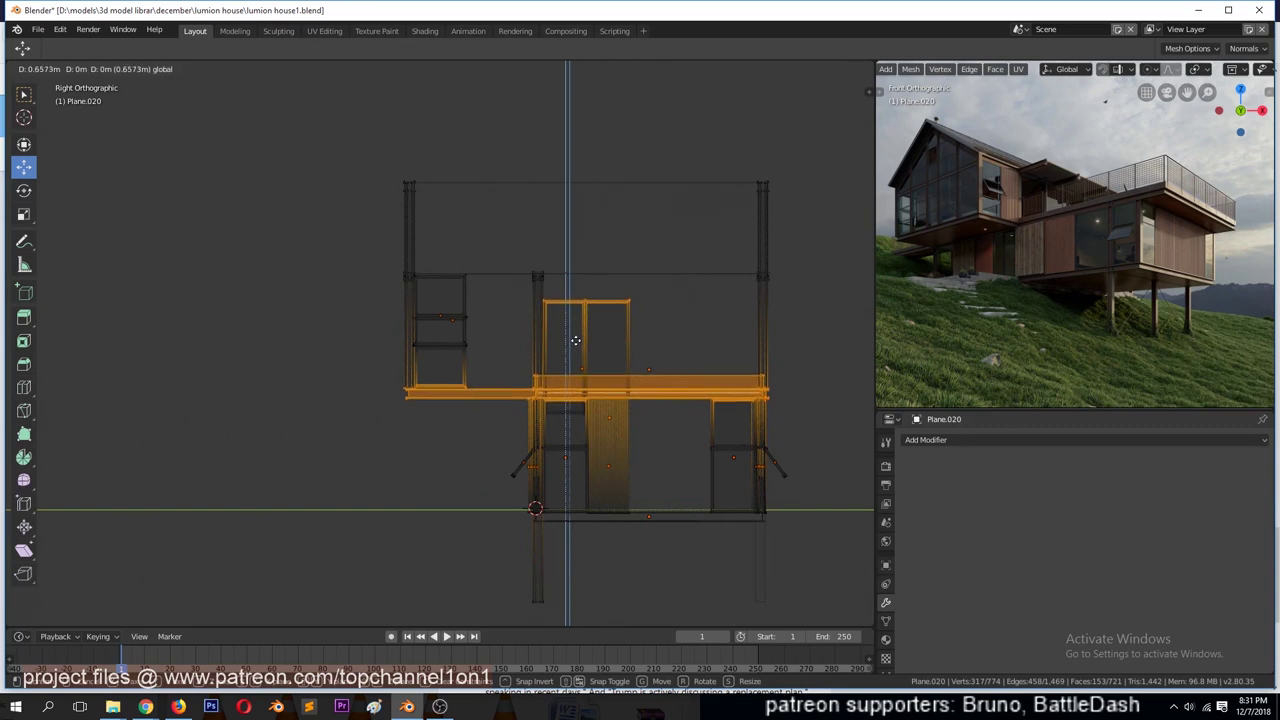
{"action": "left_click", "coordinate": [575, 340]}
- Lift the green door 0.7121 m along Z so it stands on the raised slab
{"action": "key", "text": "Tab"}
{"action": "key", "text": "shift+z"}
{"action": "middle_click_drag", "start_coordinate": [575, 340], "coordinate": [657, 386]}
{"action": "left_click", "coordinate": [586, 346]}
{"action": "key", "text": "KP_3"}
{"action": "key", "text": "g"}
{"action": "key", "text": "z"}
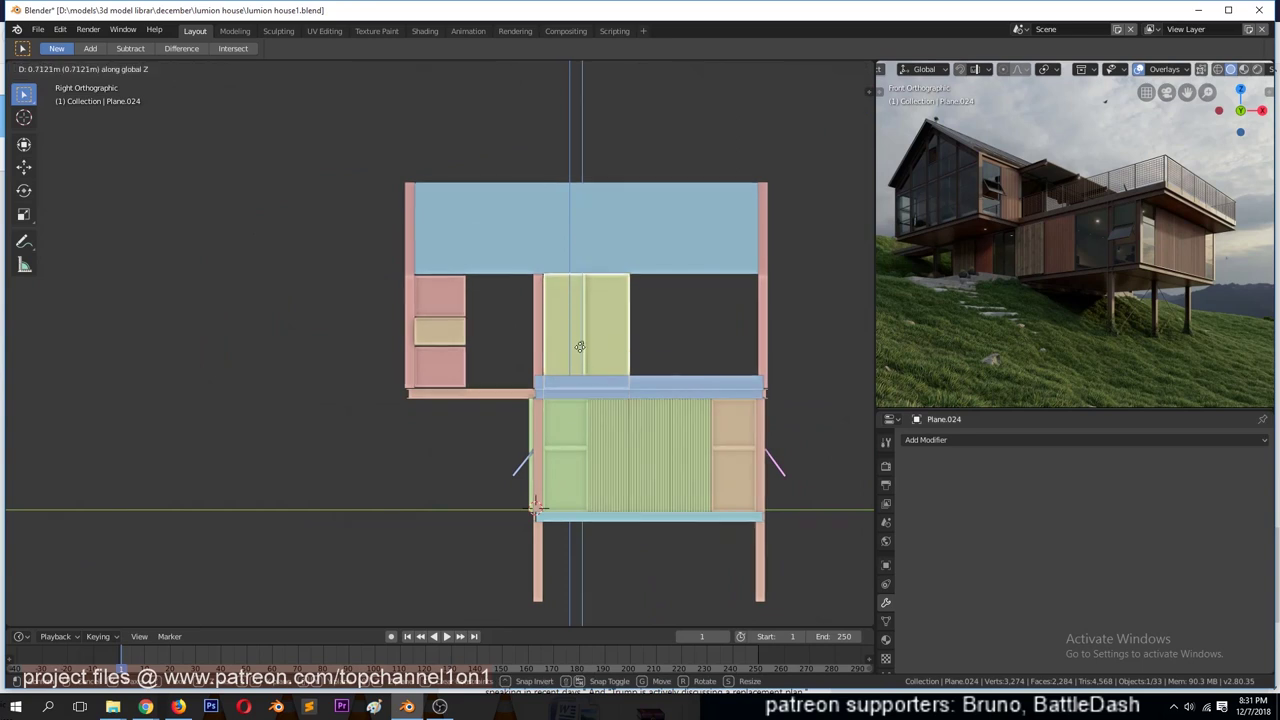
{"action": "left_click", "coordinate": [580, 346]}
{"action": "middle_click_drag", "start_coordinate": [580, 346], "coordinate": [581, 335]}
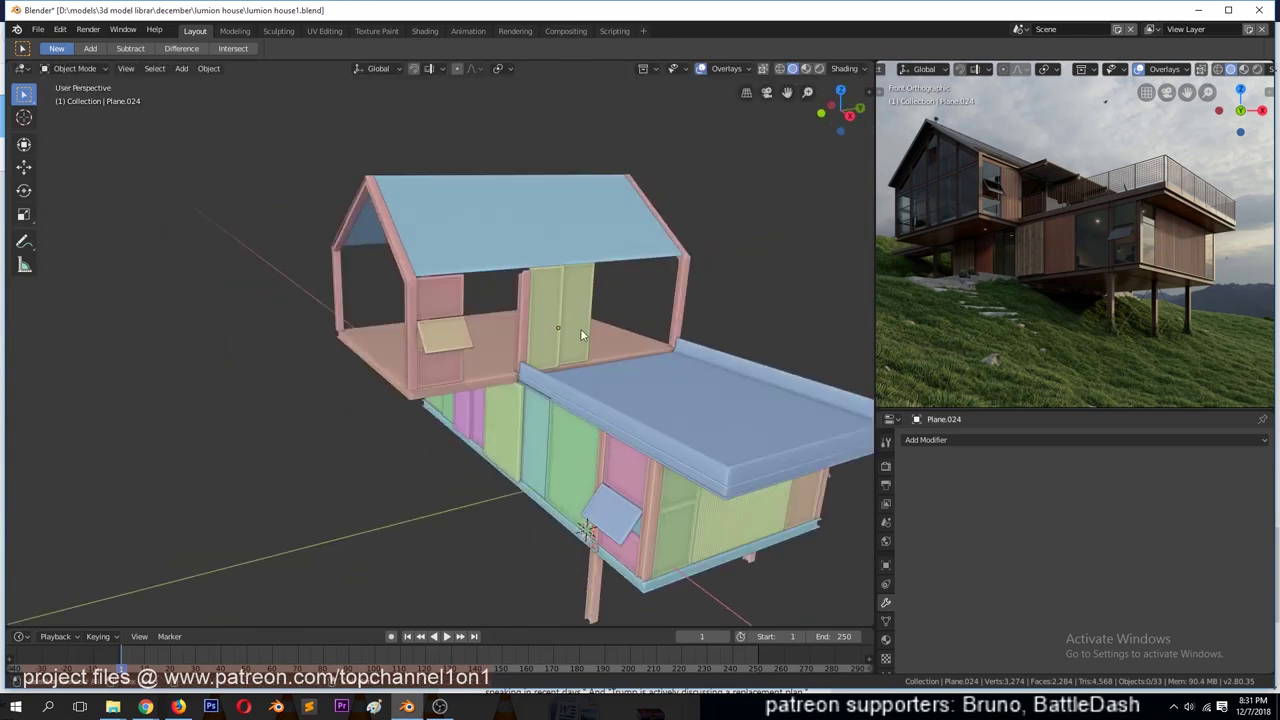
- Duplicate the door panel, then delete the unwanted copy
{"action": "key", "text": "shift+d"}
{"action": "left_click", "coordinate": [507, 420]}
{"action": "key", "text": "r"}
{"action": "key", "text": "z"}
{"action": "key", "text": "KP_3"}
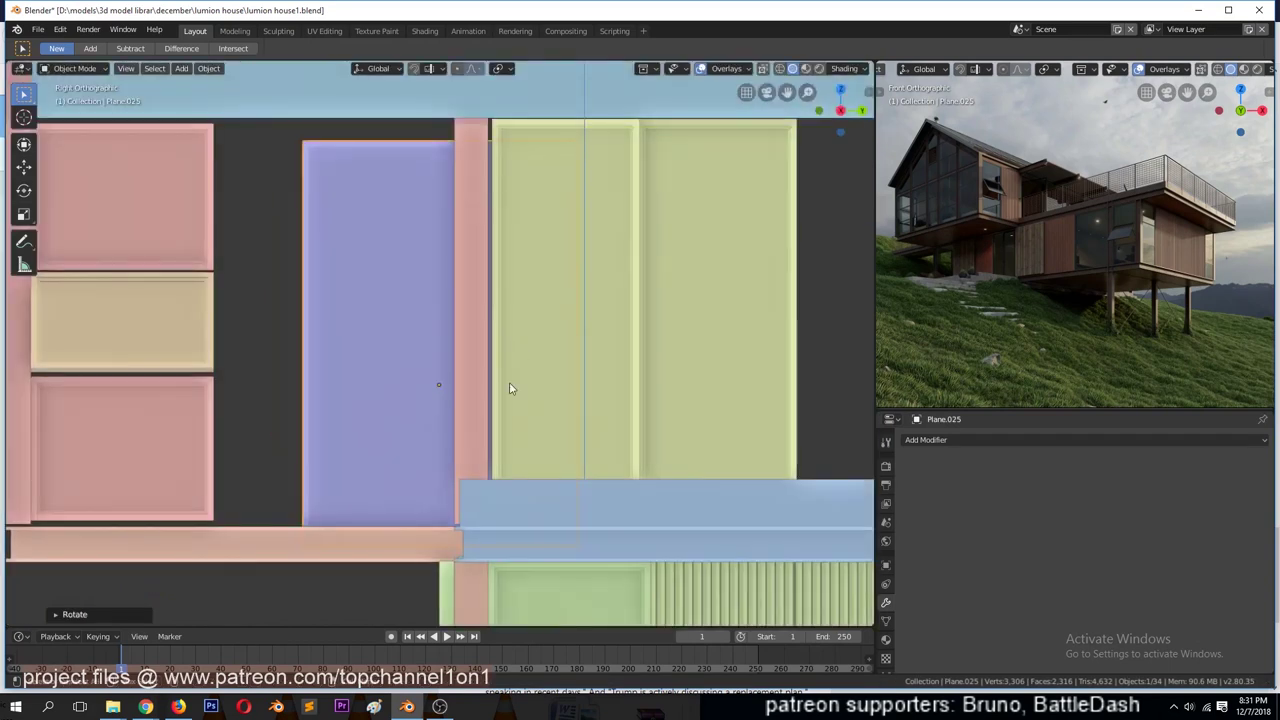
{"action": "key", "text": "Delete"}
{"action": "scroll", "coordinate": [490, 420], "scroll_direction": "down", "scroll_amount": 3}
- Duplicate the corrugated wall panel and move the copy onto the upper storey wall
{"action": "left_click", "coordinate": [677, 572]}
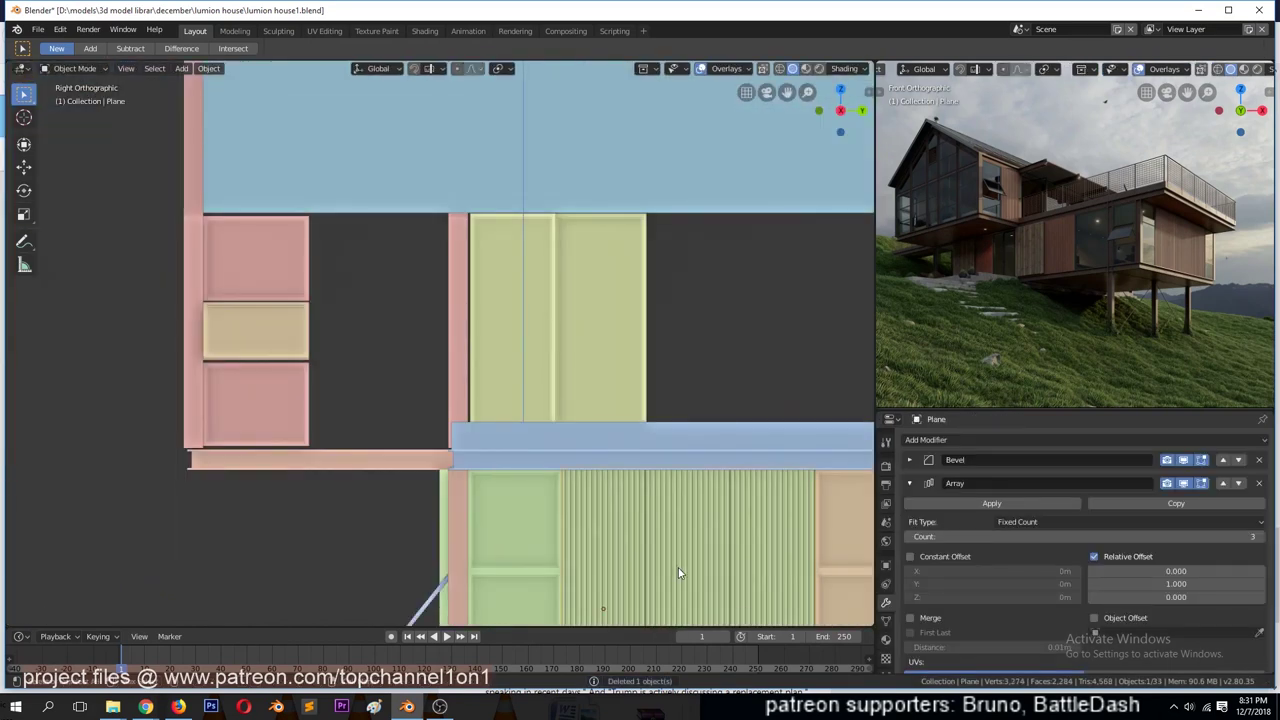
{"action": "key", "text": "shift+d"}
{"action": "left_click", "coordinate": [426, 316]}
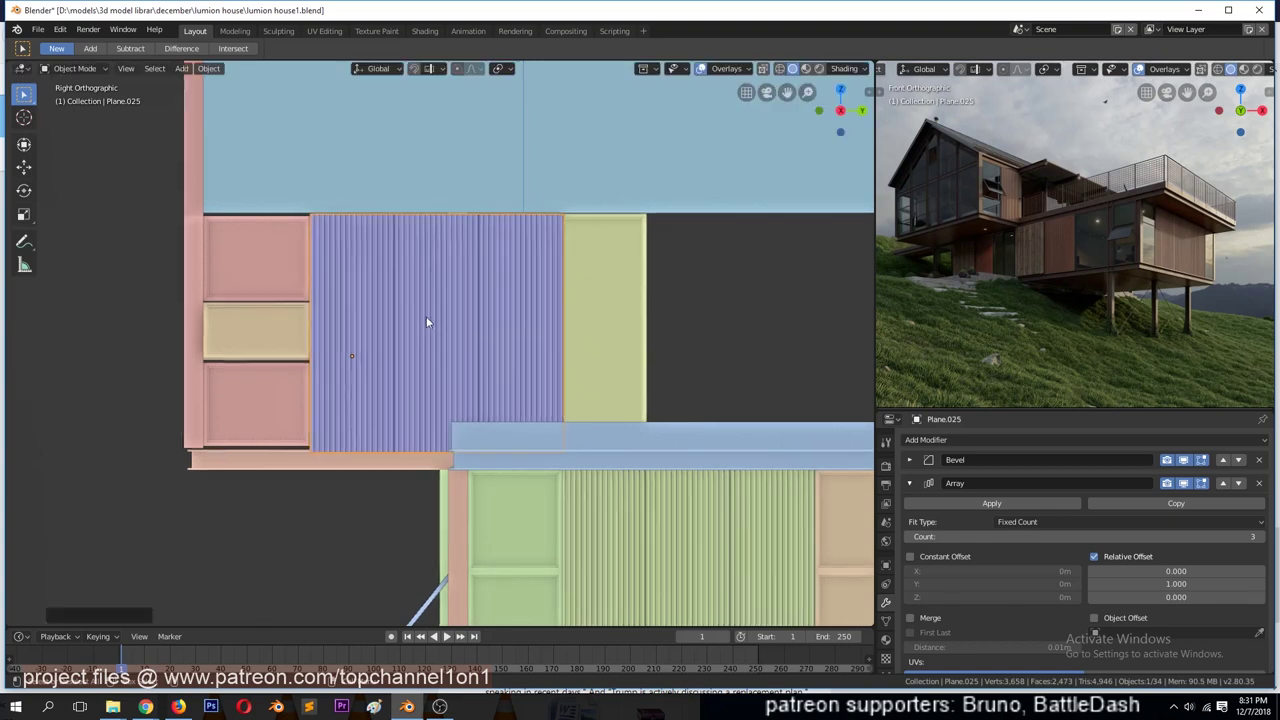
{"action": "middle_click_drag", "start_coordinate": [426, 316], "coordinate": [653, 500]}
{"action": "key", "text": "g"}
{"action": "left_click", "coordinate": [470, 385]}
{"action": "mouse_move", "coordinate": [470, 385]}
{"action": "middle_mouse_down"}
{"action": "mouse_move", "coordinate": [211, 367]}
{"action": "mouse_move", "coordinate": [245, 385]}
{"action": "middle_mouse_up"}
- Reduce the panel's Array count from 3 to 2 and nudge it between window and door
{"action": "left_click_drag", "start_coordinate": [938, 531], "coordinate": [924, 531]}
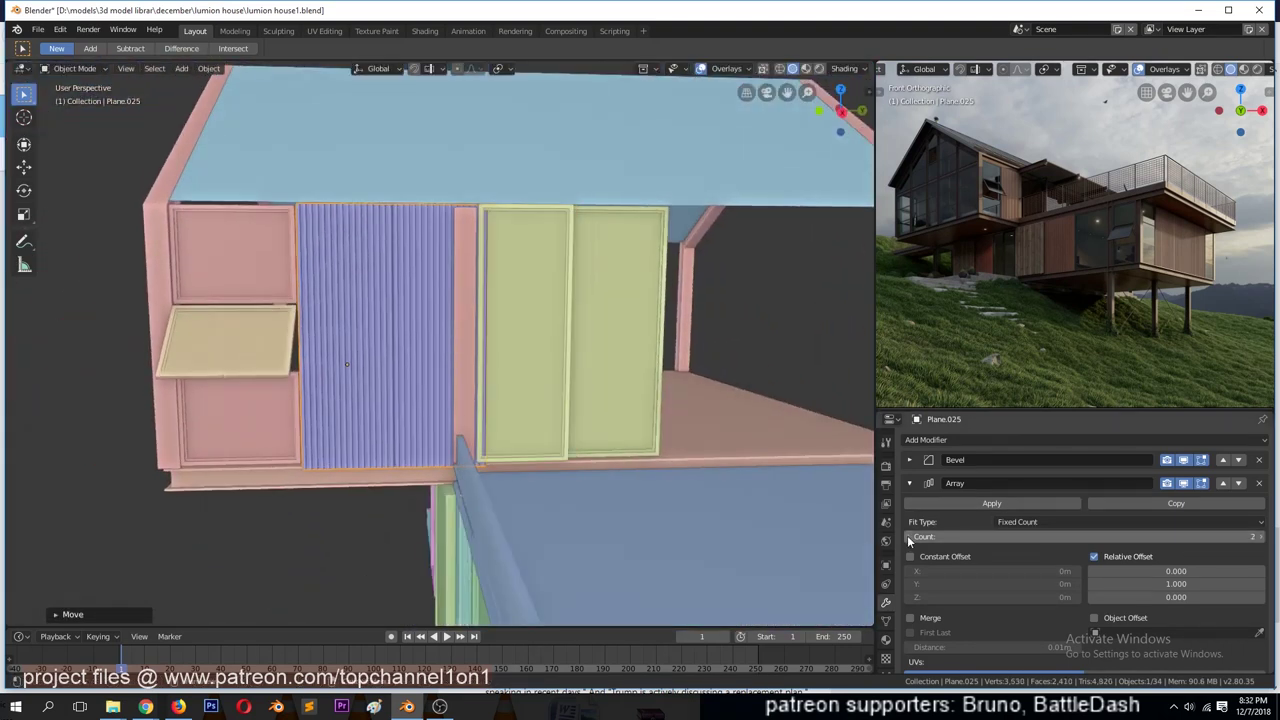
{"action": "mouse_move", "coordinate": [591, 449]}
{"action": "middle_mouse_down"}
{"action": "mouse_move", "coordinate": [596, 458]}
{"action": "mouse_move", "coordinate": [624, 421]}
{"action": "mouse_move", "coordinate": [626, 444]}
{"action": "mouse_move", "coordinate": [527, 443]}
{"action": "mouse_move", "coordinate": [614, 457]}
{"action": "middle_mouse_up"}
{"action": "key", "text": "g"}
{"action": "left_click", "coordinate": [596, 456]}
{"action": "key", "text": "g"}
{"action": "left_click", "coordinate": [632, 449]}
- Save, then add an edge loop across the upper floor slab and scale it along X
{"action": "key", "text": "ctrl+s"}
{"action": "mouse_move", "coordinate": [523, 491]}
{"action": "middle_mouse_down"}
{"action": "mouse_move", "coordinate": [756, 490]}
{"action": "mouse_move", "coordinate": [522, 494]}
{"action": "mouse_move", "coordinate": [653, 489]}
{"action": "middle_mouse_up"}
{"action": "left_click", "coordinate": [363, 555]}
{"action": "key", "text": "Tab"}
{"action": "middle_click_drag", "start_coordinate": [363, 555], "coordinate": [553, 513]}
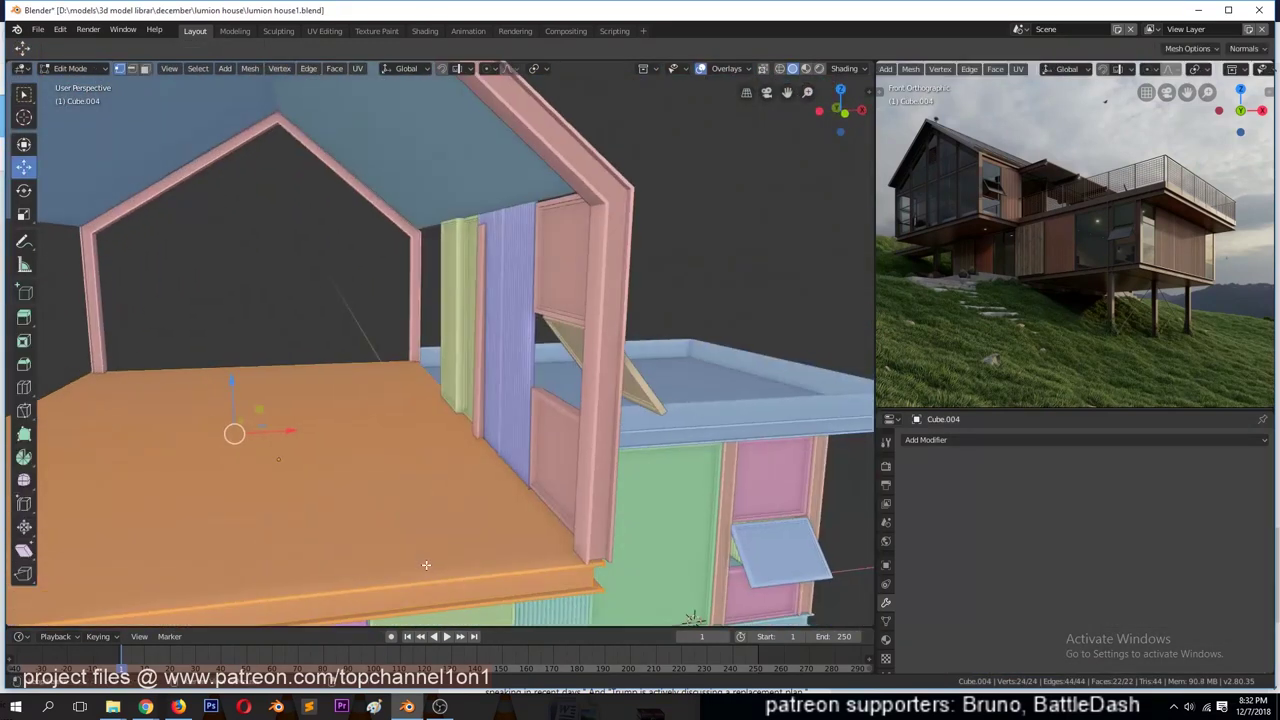
{"action": "key", "text": "alt+a"}
{"action": "left_click", "coordinate": [395, 588]}
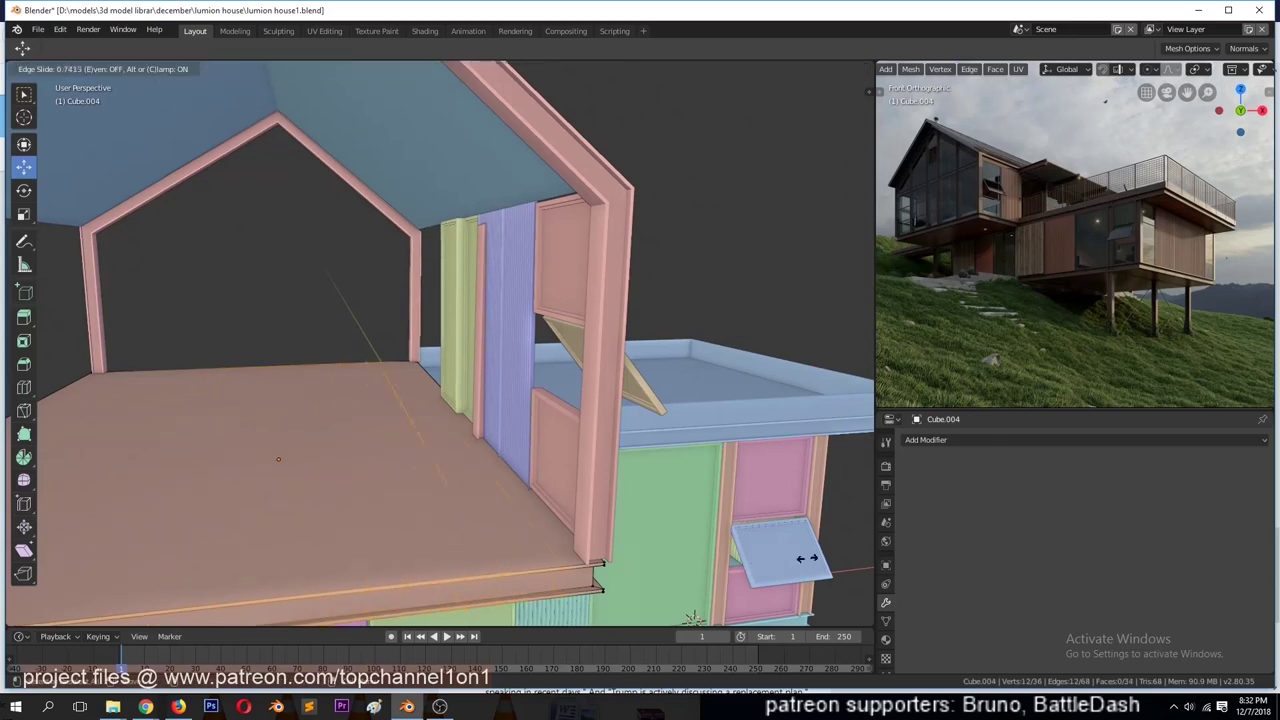
{"action": "left_click", "coordinate": [45, 545]}
{"action": "key", "text": "s"}
{"action": "key", "text": "x"}
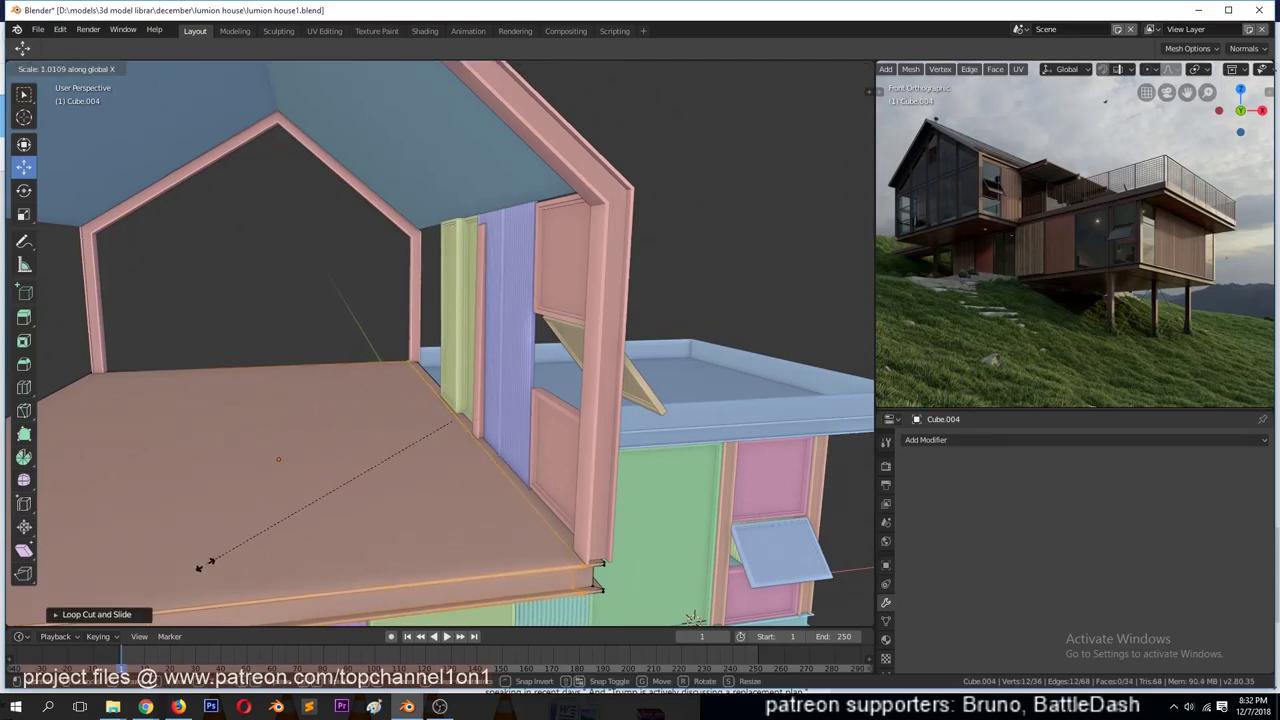
{"action": "left_click", "coordinate": [204, 567]}
- In front wireframe view, extrude the floor edge along Y to form the beam
{"action": "key", "text": "KP_1"}
{"action": "key", "text": "shift+z"}
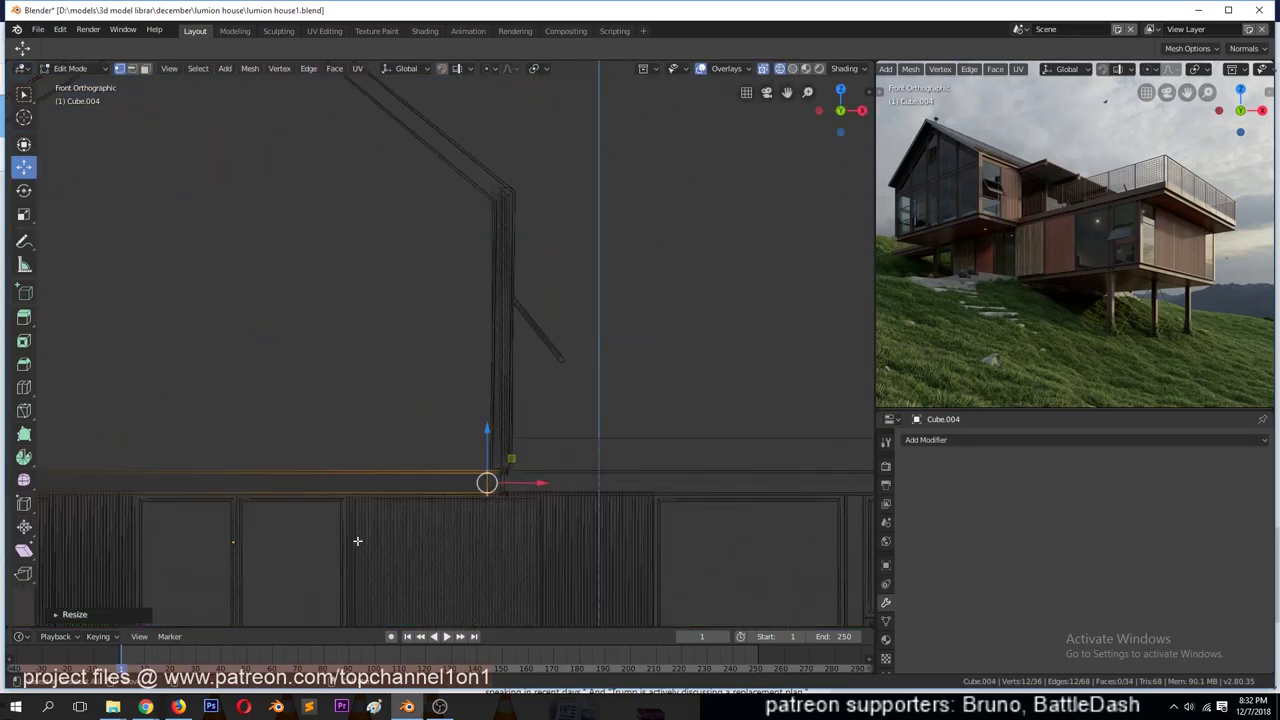
{"action": "key", "text": "e"}
{"action": "key", "text": "y"}
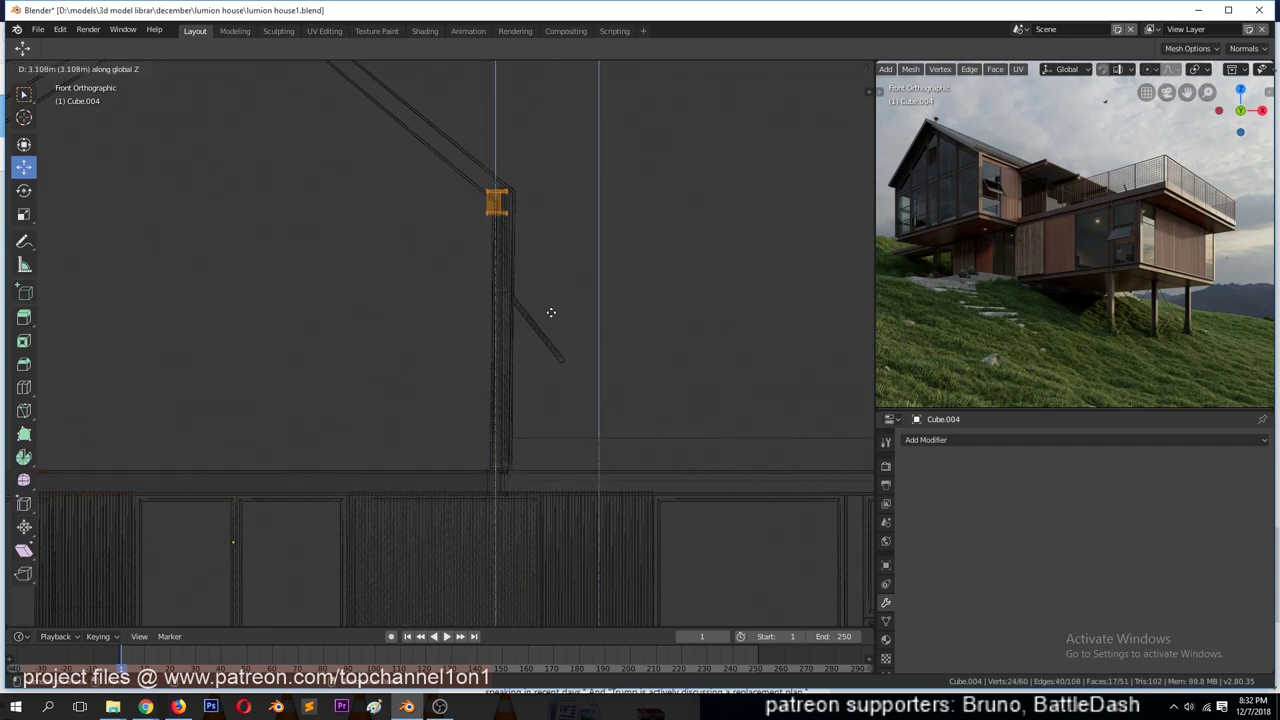
{"action": "left_click", "coordinate": [551, 312]}
{"action": "scroll", "coordinate": [549, 323], "scroll_direction": "down", "scroll_amount": 3}
{"action": "key", "text": "KP_Decimal"}
{"action": "mouse_move", "coordinate": [583, 326]}
{"action": "middle_mouse_down"}
{"action": "mouse_move", "coordinate": [587, 380]}
{"action": "mouse_move", "coordinate": [440, 290]}
{"action": "middle_mouse_up"}
{"action": "key", "text": "shift+z"}
{"action": "scroll", "coordinate": [587, 380], "scroll_direction": "down", "scroll_amount": 3}
- Raise the beam vertically up to the roof edge and check it in Object Mode
{"action": "key", "text": "g"}
{"action": "key", "text": "z"}
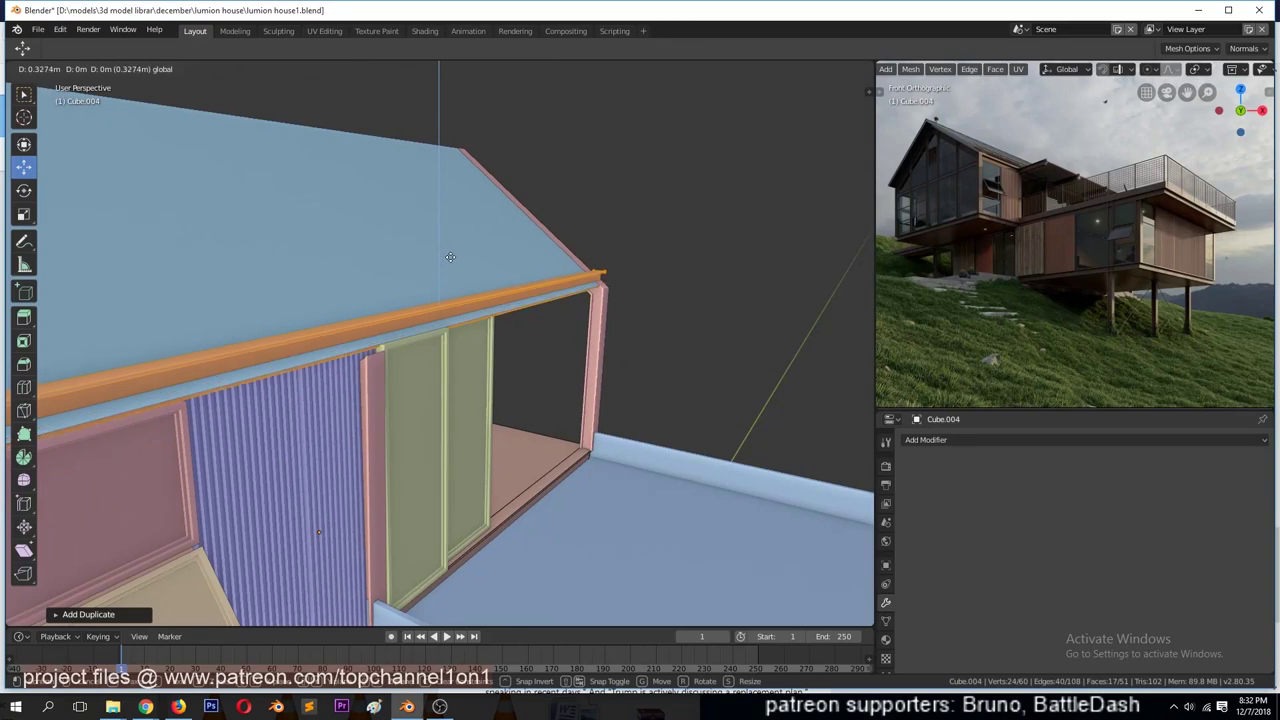
{"action": "left_click", "coordinate": [450, 257]}
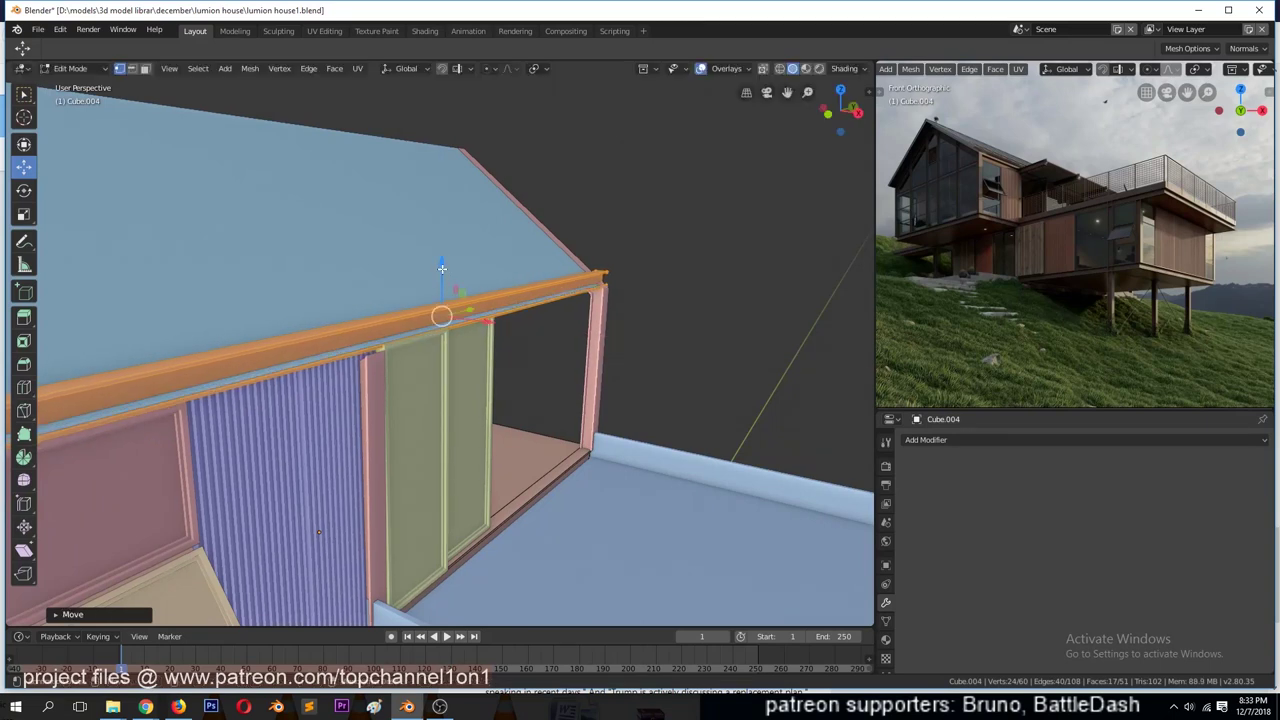
{"action": "key", "text": "Tab"}
{"action": "scroll", "coordinate": [416, 262], "scroll_direction": "down", "scroll_amount": 3}
{"action": "scroll", "coordinate": [412, 272], "scroll_direction": "up", "scroll_amount": 2}
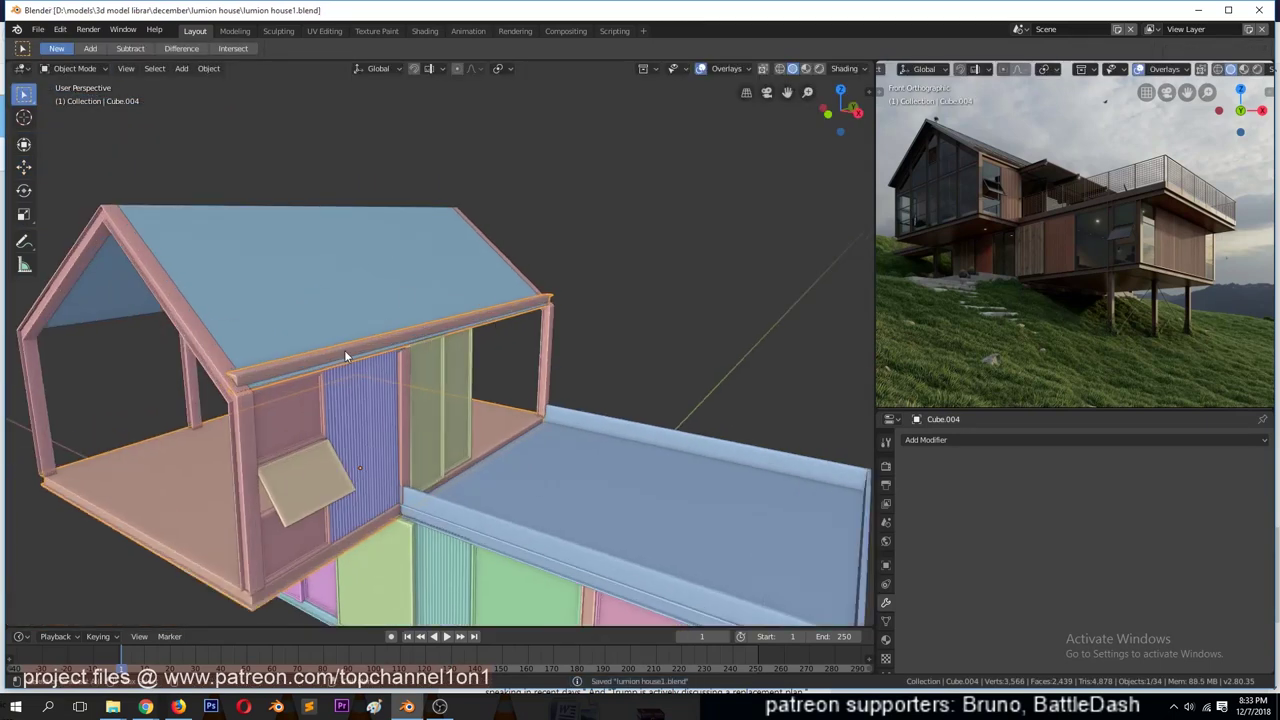
{"action": "middle_click_drag", "start_coordinate": [345, 353], "coordinate": [377, 351]}
- Lower the beam slightly along Z and shift it sideways along X
{"action": "key", "text": "Tab"}
{"action": "key", "text": "g"}
{"action": "key", "text": "z"}
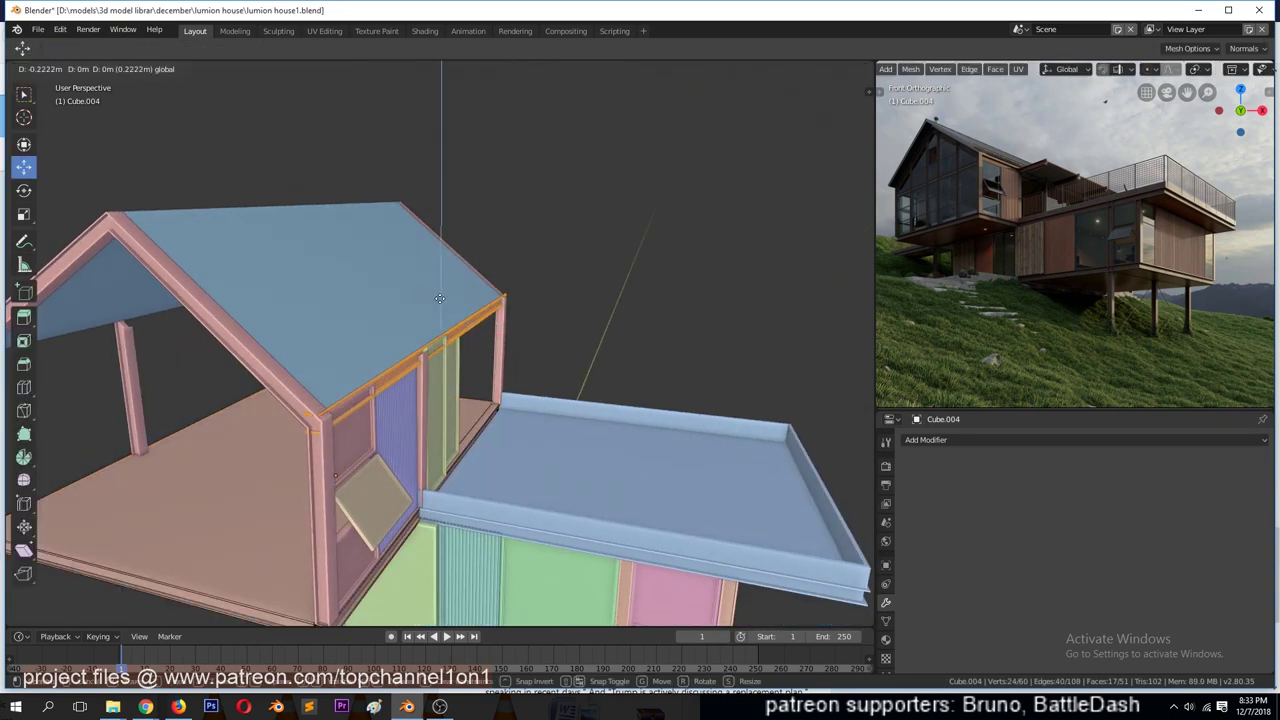
{"action": "left_click", "coordinate": [440, 298]}
{"action": "scroll", "coordinate": [440, 300], "scroll_direction": "up", "scroll_amount": 3}
{"action": "scroll", "coordinate": [443, 329], "scroll_direction": "up", "scroll_amount": 2}
{"action": "key", "text": "g"}
{"action": "key", "text": "x"}
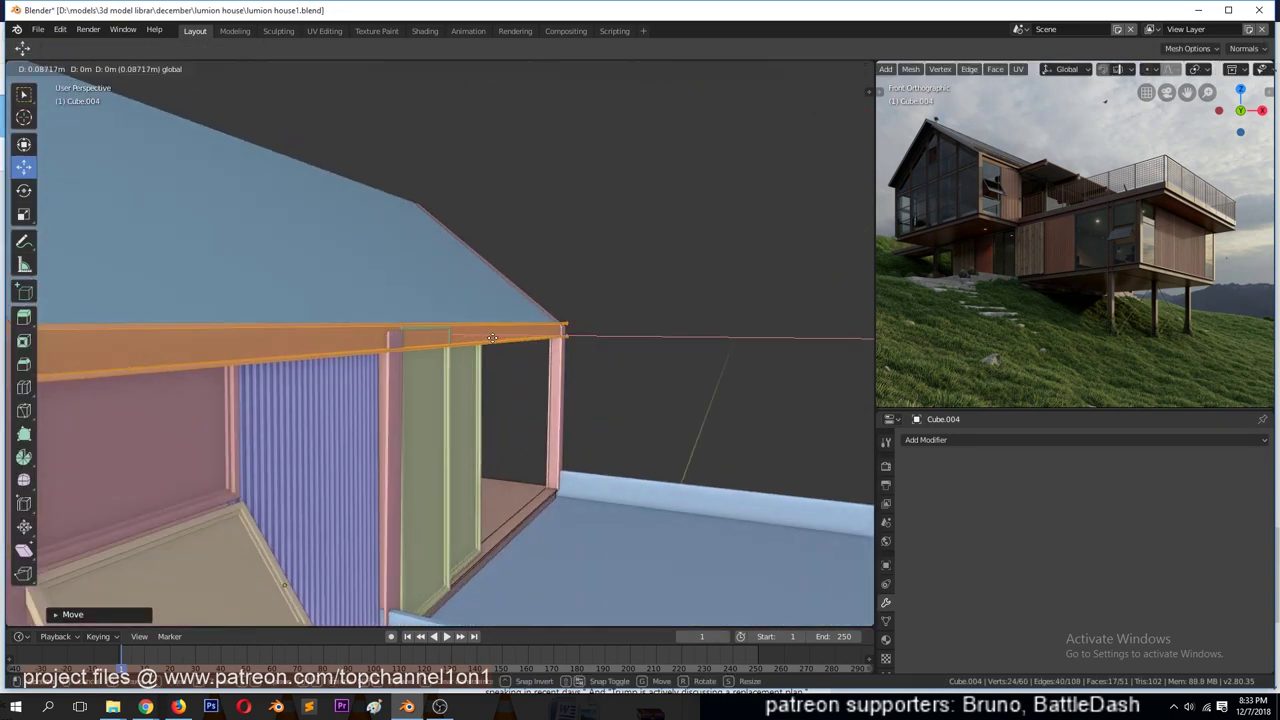
{"action": "left_click", "coordinate": [492, 338]}
{"action": "scroll", "coordinate": [492, 338], "scroll_direction": "down", "scroll_amount": 3}
{"action": "key", "text": "Tab"}
- Save the file and inspect the wall-and-roof frame in front wireframe view
{"action": "middle_click_drag", "start_coordinate": [472, 314], "coordinate": [370, 400]}
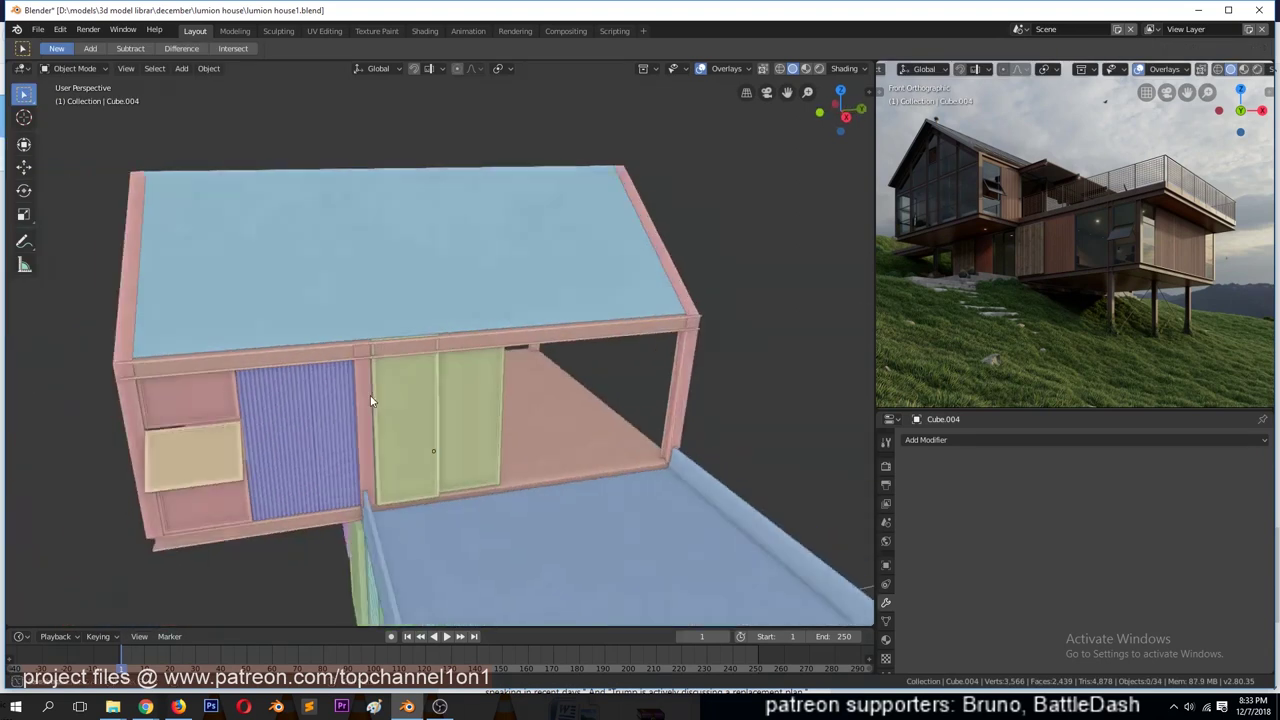
{"action": "key", "text": "KP_5"}
{"action": "key", "text": "ctrl+s"}
{"action": "left_click", "coordinate": [558, 251]}
{"action": "key", "text": "Tab"}
{"action": "middle_click_drag", "start_coordinate": [558, 251], "coordinate": [543, 272]}
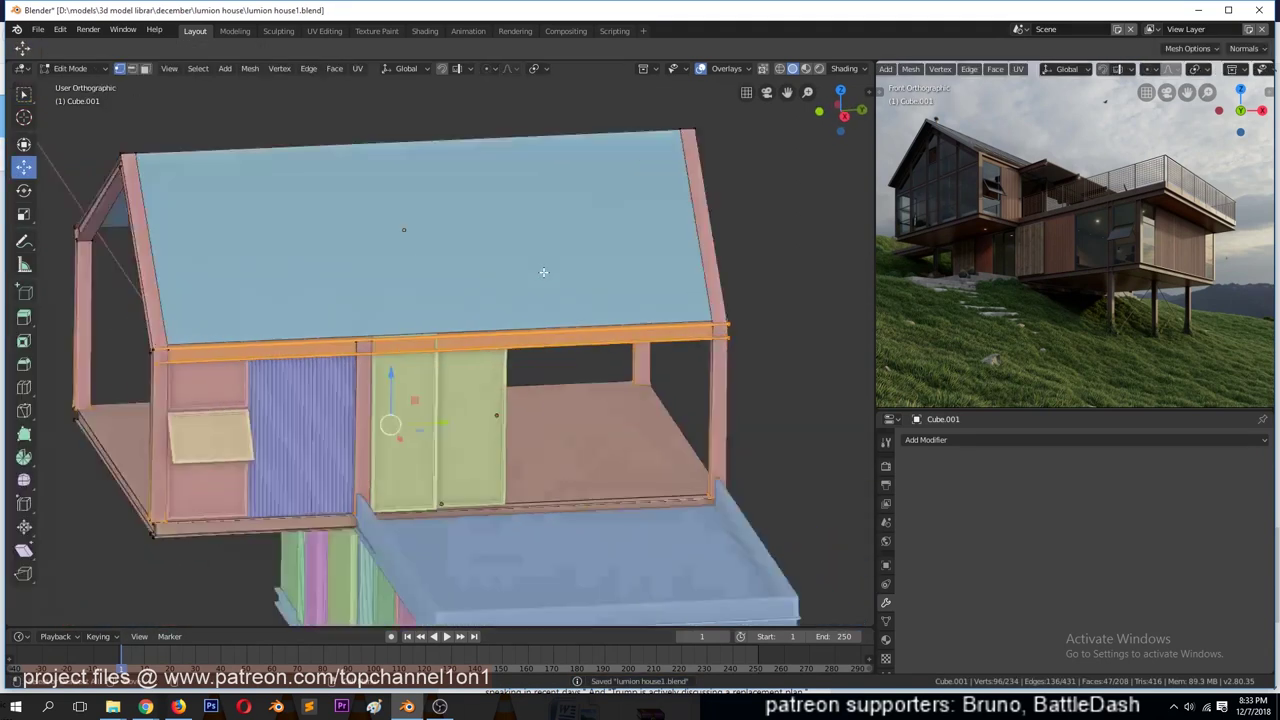
{"action": "key", "text": "KP_1"}
{"action": "key", "text": "shift+z"}
{"action": "key", "text": "Tab"}
- Zoom in on the upper storey, select the corner post for editing, and save
{"action": "scroll", "coordinate": [443, 340], "scroll_direction": "up", "scroll_amount": 5}
{"action": "scroll", "coordinate": [590, 328], "scroll_direction": "up", "scroll_amount": 2}
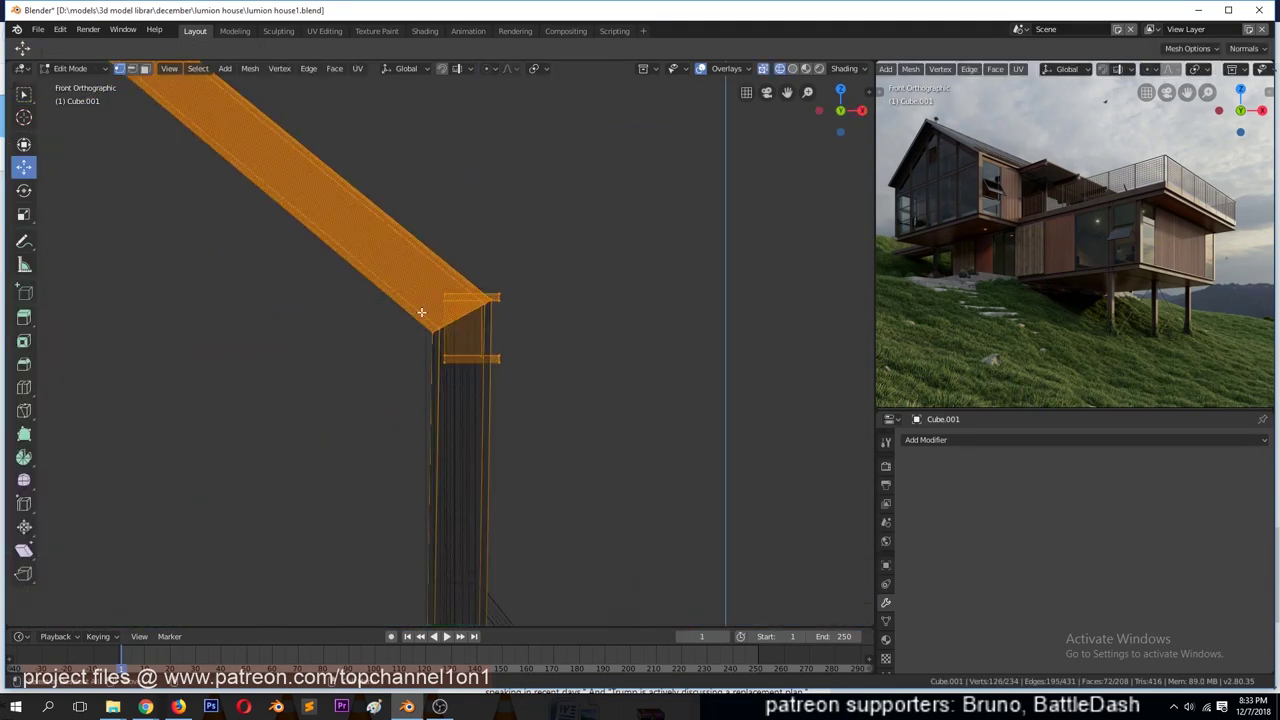
{"action": "scroll", "coordinate": [590, 328], "scroll_direction": "up", "scroll_amount": 2}
{"action": "scroll", "coordinate": [590, 328], "scroll_direction": "up", "scroll_amount": 1}
{"action": "key", "text": "shift+z"}
{"action": "middle_click_drag", "start_coordinate": [648, 366], "coordinate": [514, 396]}
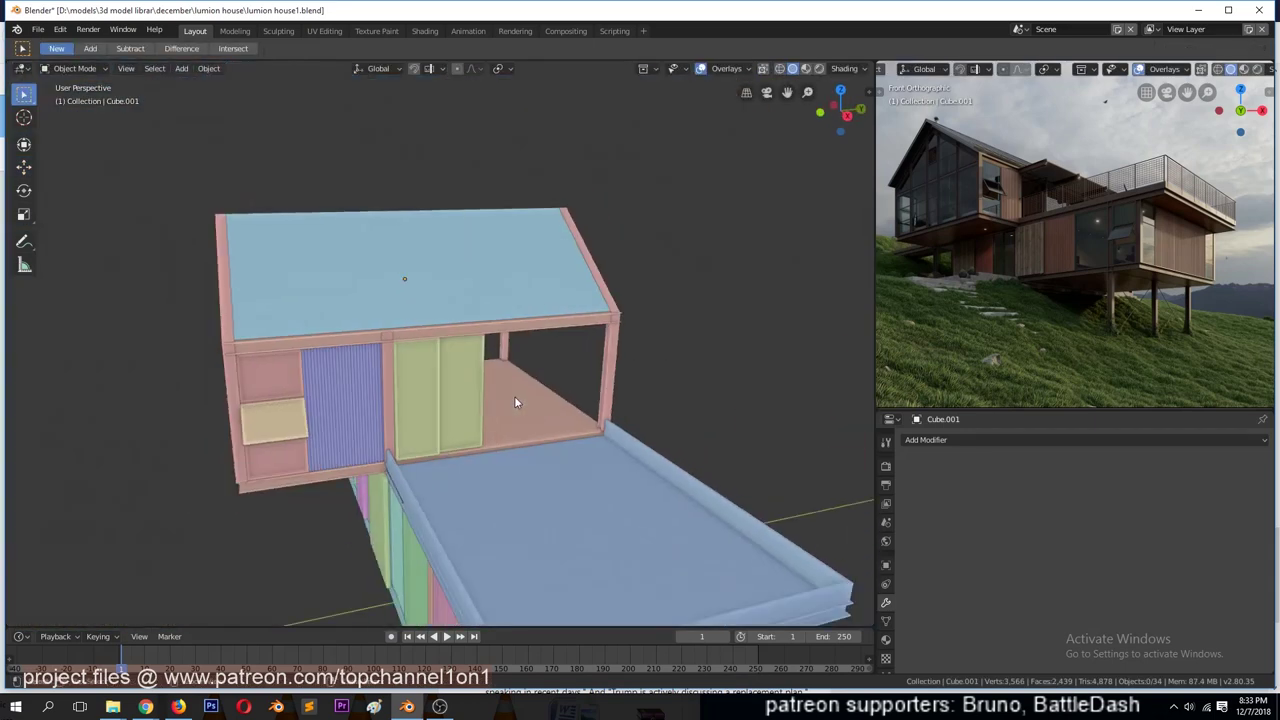
{"action": "left_click", "coordinate": [514, 396]}
{"action": "key", "text": "Tab"}
{"action": "key", "text": "ctrl+s"}
{"action": "scroll", "coordinate": [286, 406], "scroll_direction": "up", "scroll_amount": 5}
- Select the vertical pillar in wireframe, reposition it, and save the file
{"action": "key", "text": "z"}
{"action": "left_click", "coordinate": [297, 275]}
{"action": "left_click_drag", "start_coordinate": [217, 178], "coordinate": [400, 331]}
{"action": "key", "text": "shift+z"}
{"action": "key", "text": "g"}
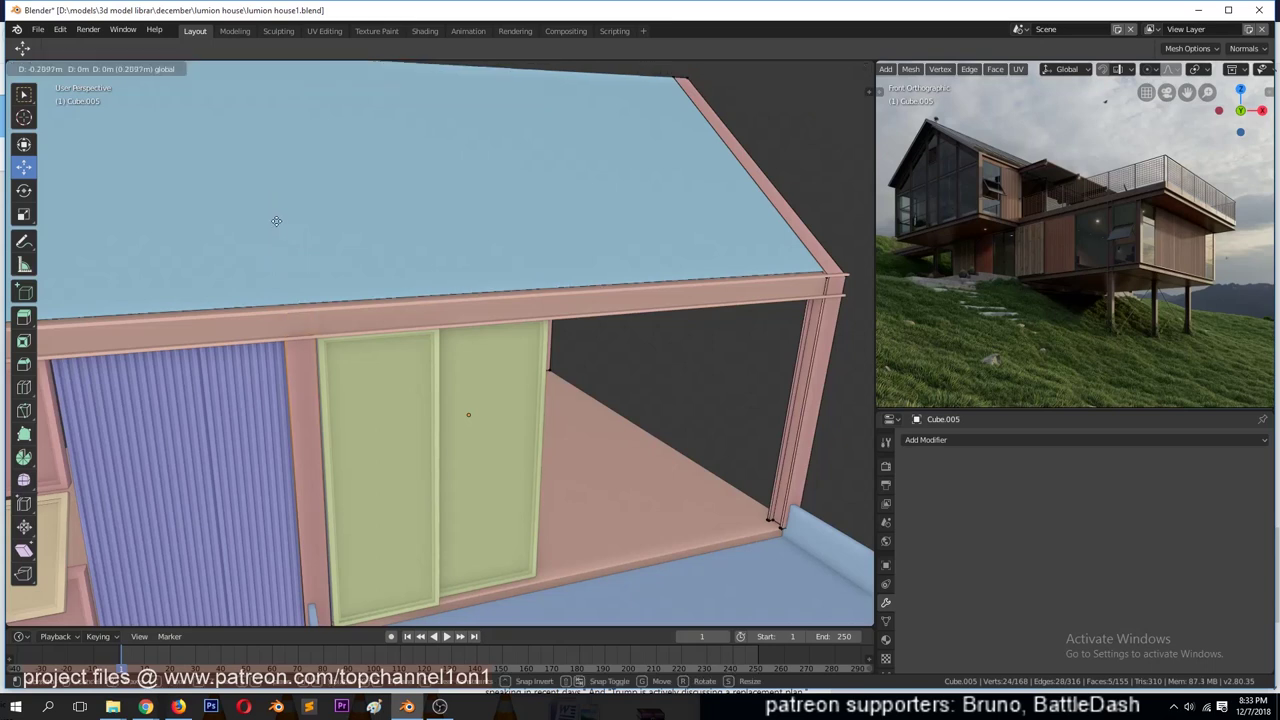
{"action": "left_click", "coordinate": [276, 220]}
{"action": "key", "text": "Tab"}
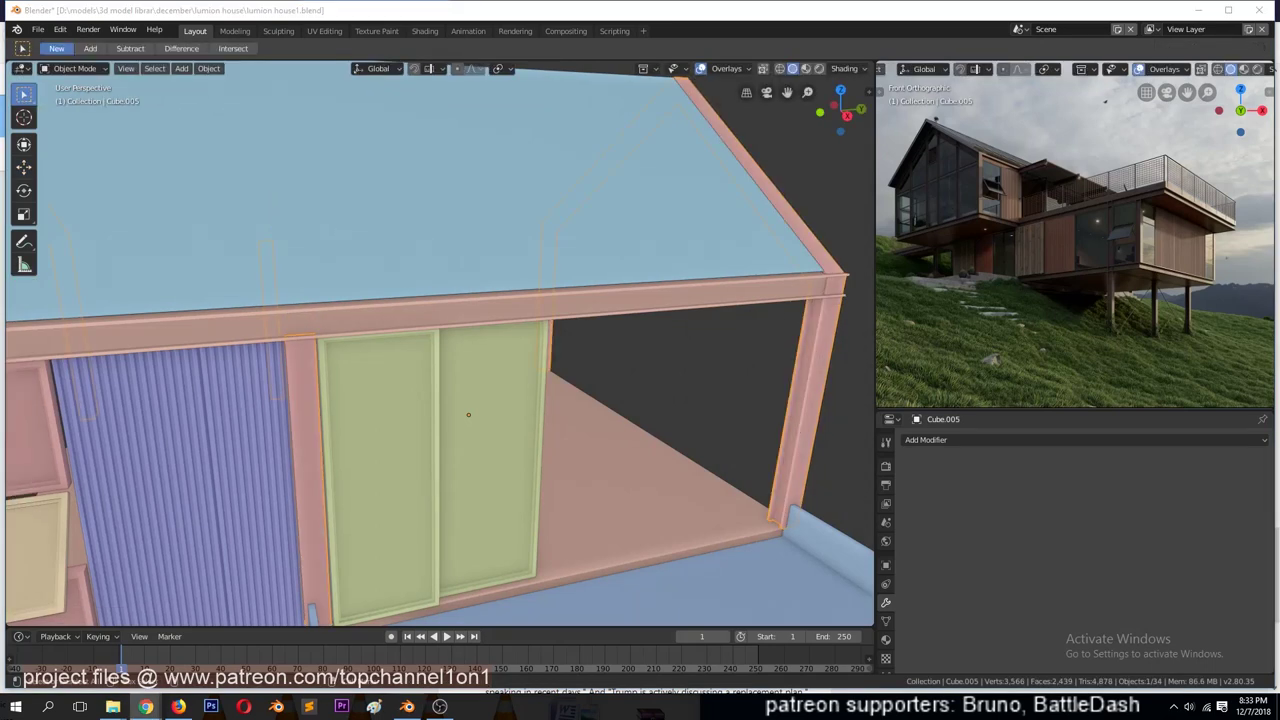
{"action": "scroll", "coordinate": [654, 430], "scroll_direction": "down", "scroll_amount": 3}
{"action": "scroll", "coordinate": [608, 454], "scroll_direction": "down", "scroll_amount": 4}
{"action": "key", "text": "ctrl+s"}
- Stretch the floor and top beam object along the Y axis and save
{"action": "left_click", "coordinate": [300, 338]}
{"action": "key", "text": "Tab"}
{"action": "key", "text": "s"}
{"action": "key", "text": "y"}
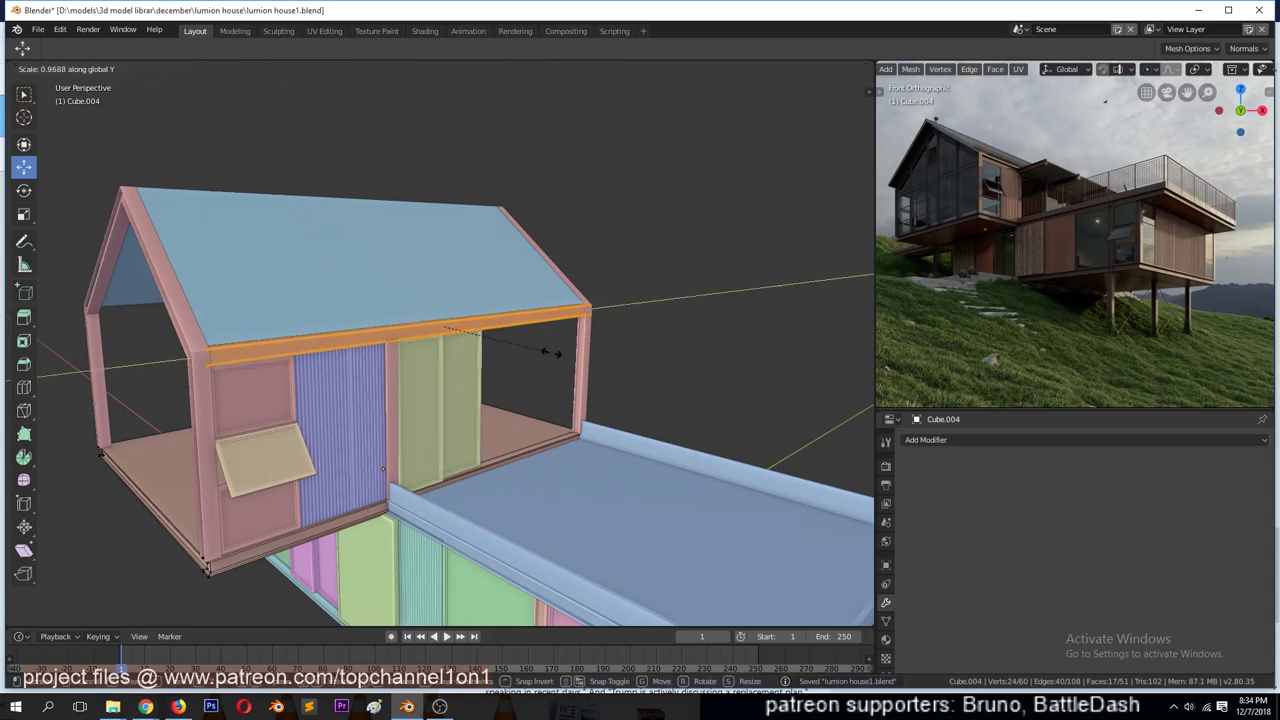
{"action": "left_click", "coordinate": [594, 379]}
{"action": "key", "text": "ctrl+s"}
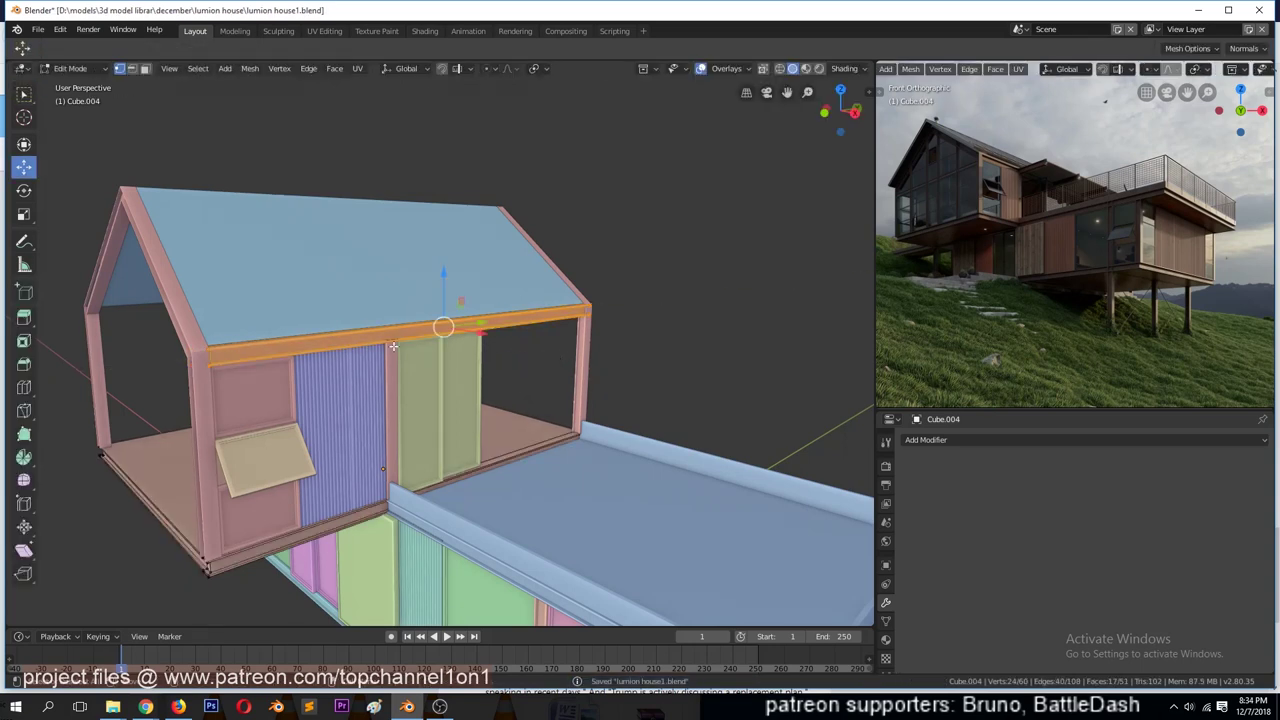
- Select all faces of the left corner post and duplicate them in place
{"action": "key", "text": "Tab"}
{"action": "left_click", "coordinate": [199, 451]}
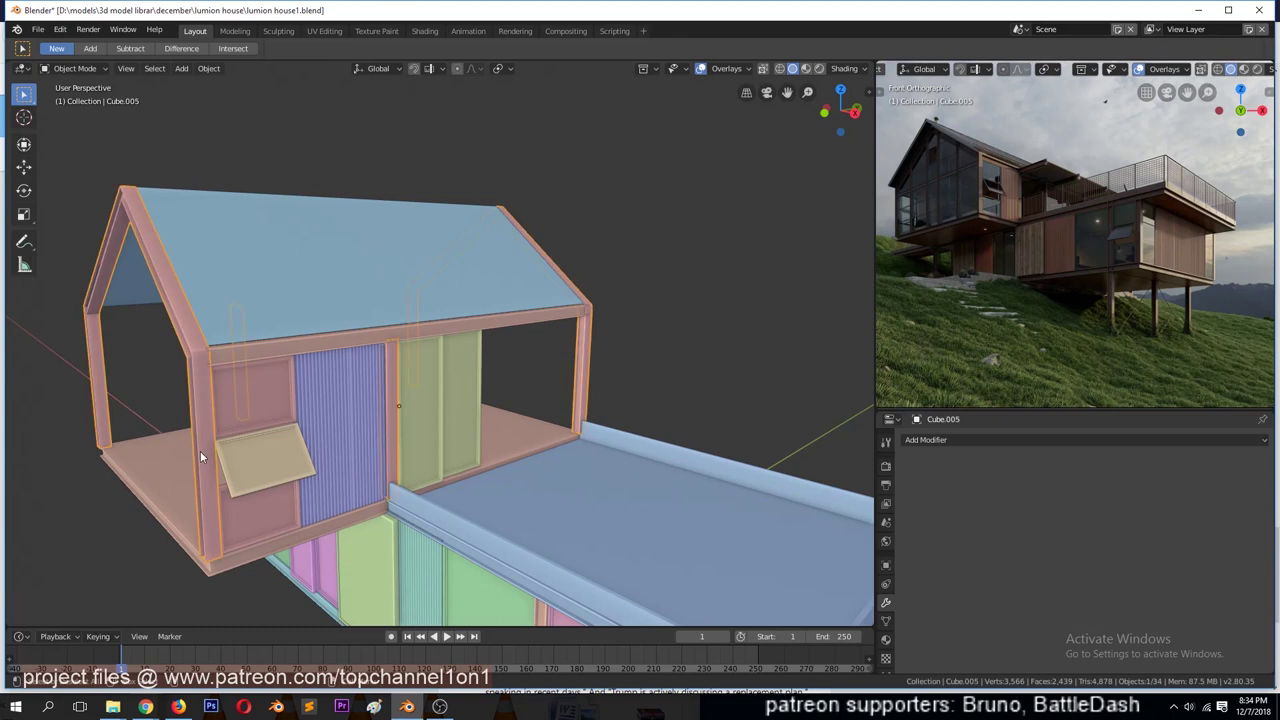
{"action": "key", "text": "Tab"}
{"action": "middle_click_drag", "start_coordinate": [195, 451], "coordinate": [254, 458]}
{"action": "key", "text": "3"}
{"action": "key", "text": "l"}
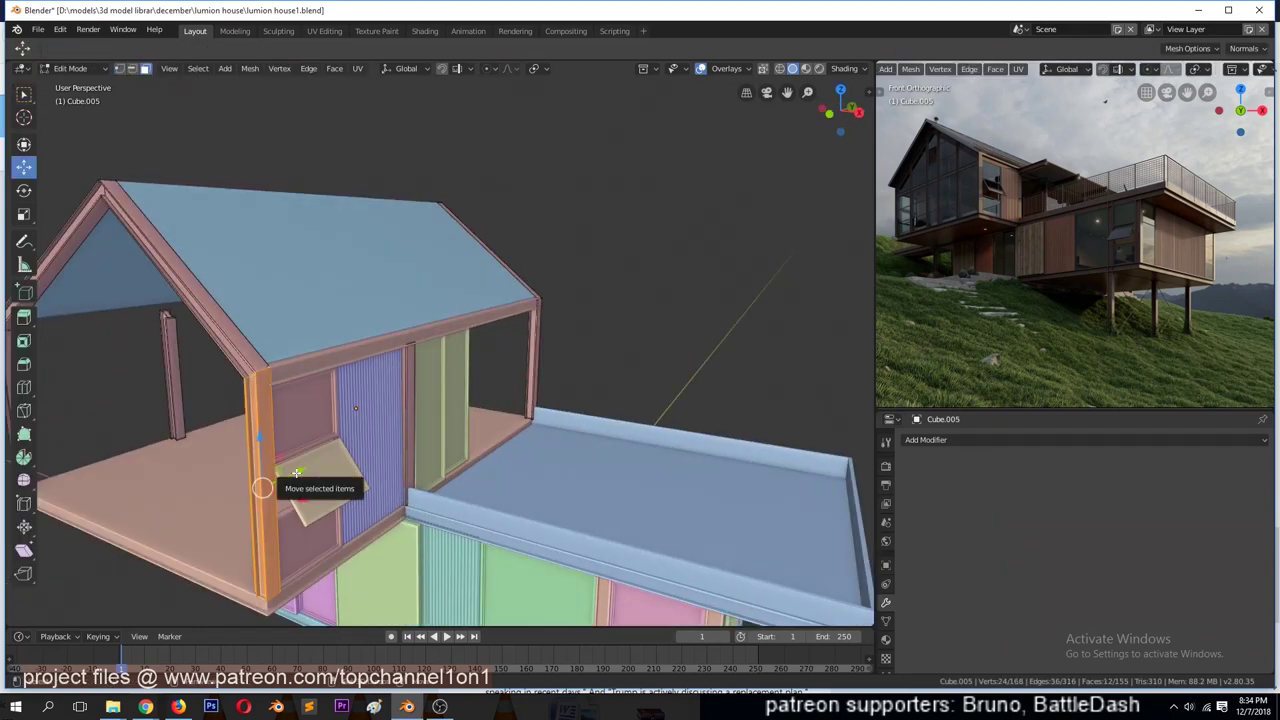
{"action": "key", "text": "shift+d"}
{"action": "key", "text": "Escape"}
- Slim the copied post along X and move it inside the gable
{"action": "key", "text": "s"}
{"action": "key", "text": "x"}
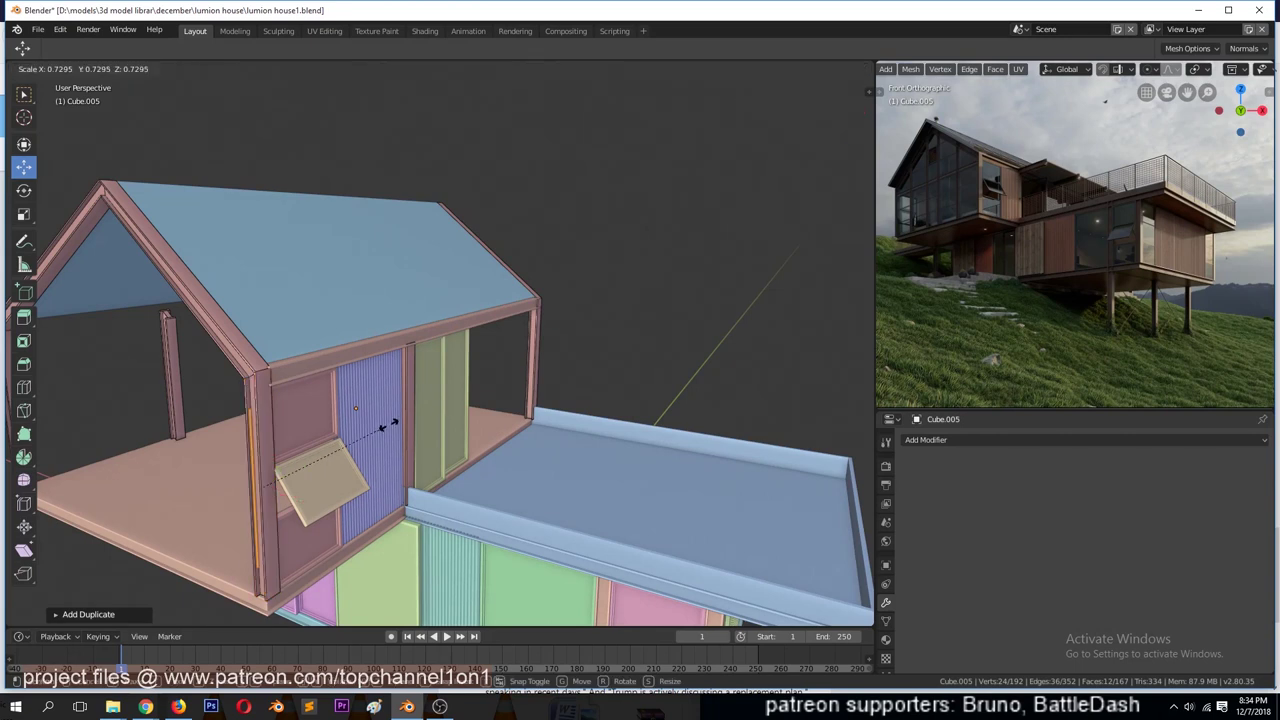
{"action": "left_click", "coordinate": [290, 495]}
{"action": "key", "text": "g"}
{"action": "key", "text": "x"}
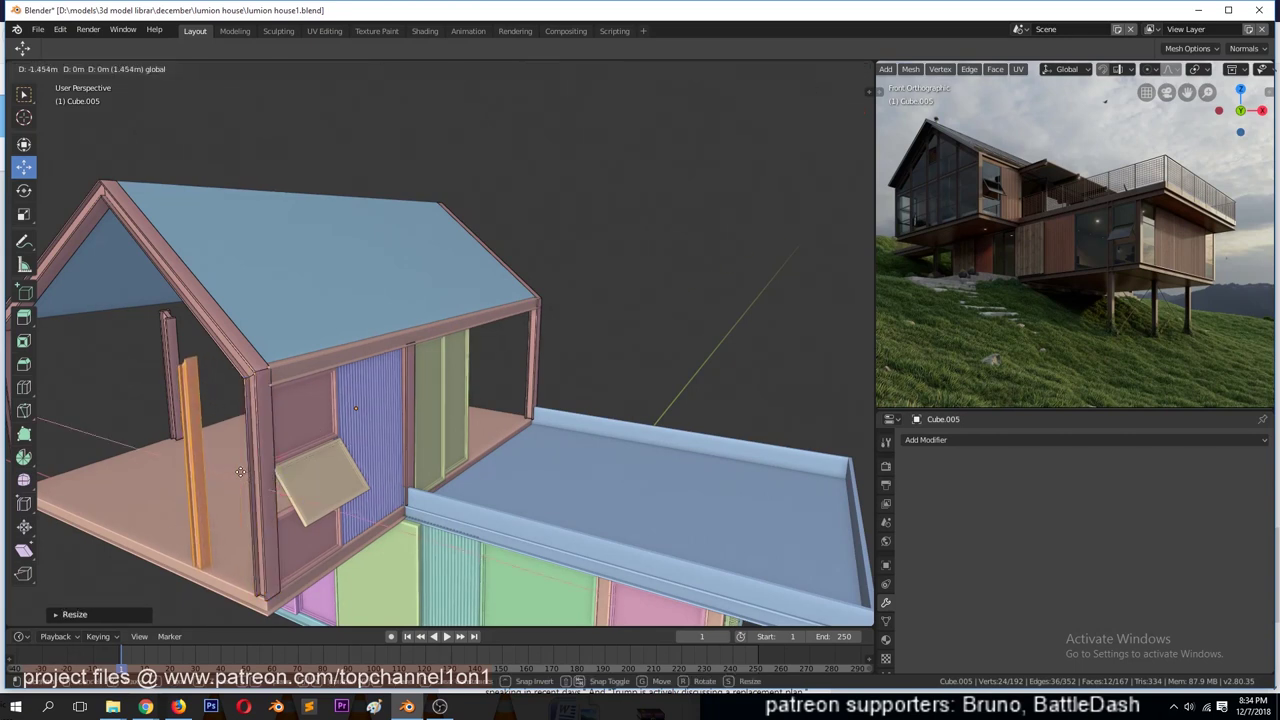
{"action": "left_click", "coordinate": [240, 471]}
- In front view, raise the thin post's top vertices up to the roof line
{"action": "key", "text": "KP_1"}
{"action": "scroll", "coordinate": [300, 420], "scroll_direction": "up", "scroll_amount": 2}
{"action": "scroll", "coordinate": [372, 351], "scroll_direction": "down", "scroll_amount": 1}
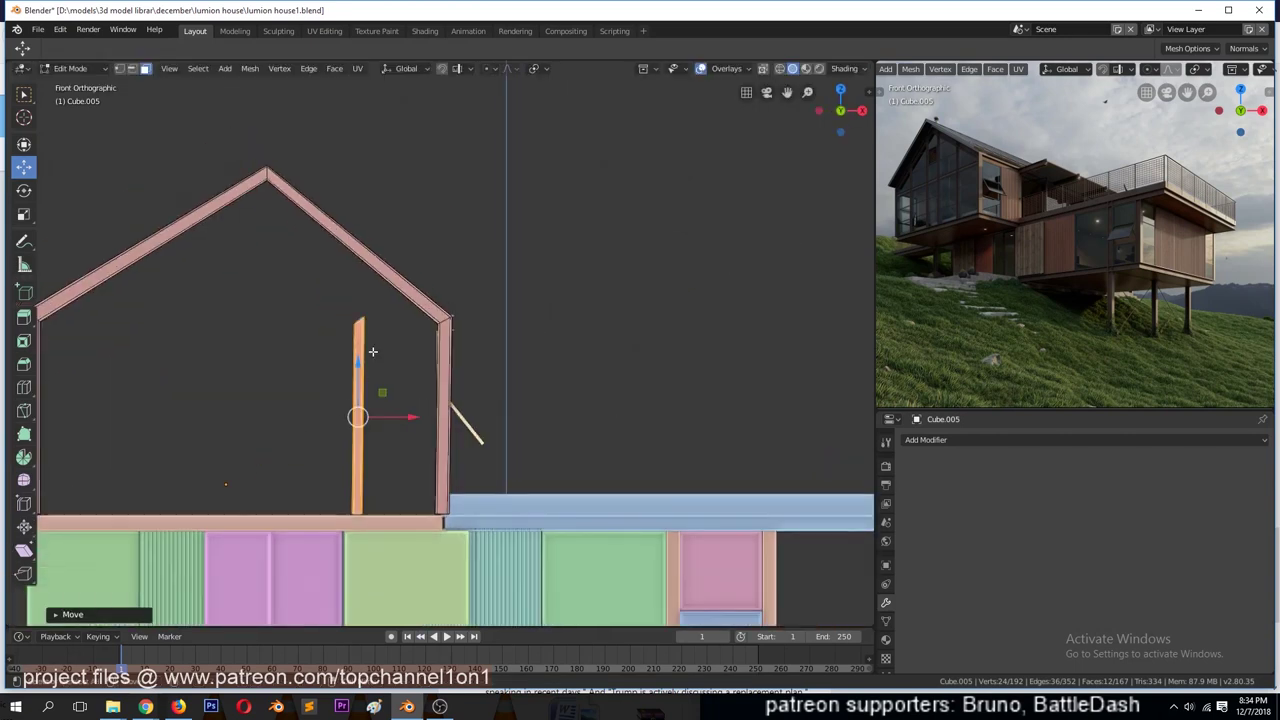
{"action": "key", "text": "1"}
{"action": "key", "text": "shift+z"}
{"action": "left_click_drag", "start_coordinate": [328, 308], "coordinate": [420, 330]}
{"action": "key", "text": "s"}
{"action": "key", "text": "z"}
{"action": "key", "text": "0"}
{"action": "key", "text": "Return"}
{"action": "mouse_move", "coordinate": [362, 286]}
{"action": "left_mouse_down"}
{"action": "mouse_move", "coordinate": [369, 187]}
{"action": "mouse_move", "coordinate": [368, 205]}
{"action": "left_mouse_up"}
- Shift the whole thin post sideways along X and save
{"action": "left_click_drag", "start_coordinate": [381, 519], "coordinate": [381, 519]}
{"action": "key", "text": "ctrl+l"}
{"action": "key", "text": "g"}
{"action": "key", "text": "x"}
{"action": "left_click", "coordinate": [405, 400]}
{"action": "key", "text": "ctrl+s"}
- Make two more post copies along X and adjust their heights to the roof
{"action": "scroll", "coordinate": [414, 409], "scroll_direction": "down", "scroll_amount": 1}
{"action": "key", "text": "g"}
{"action": "key", "text": "x"}
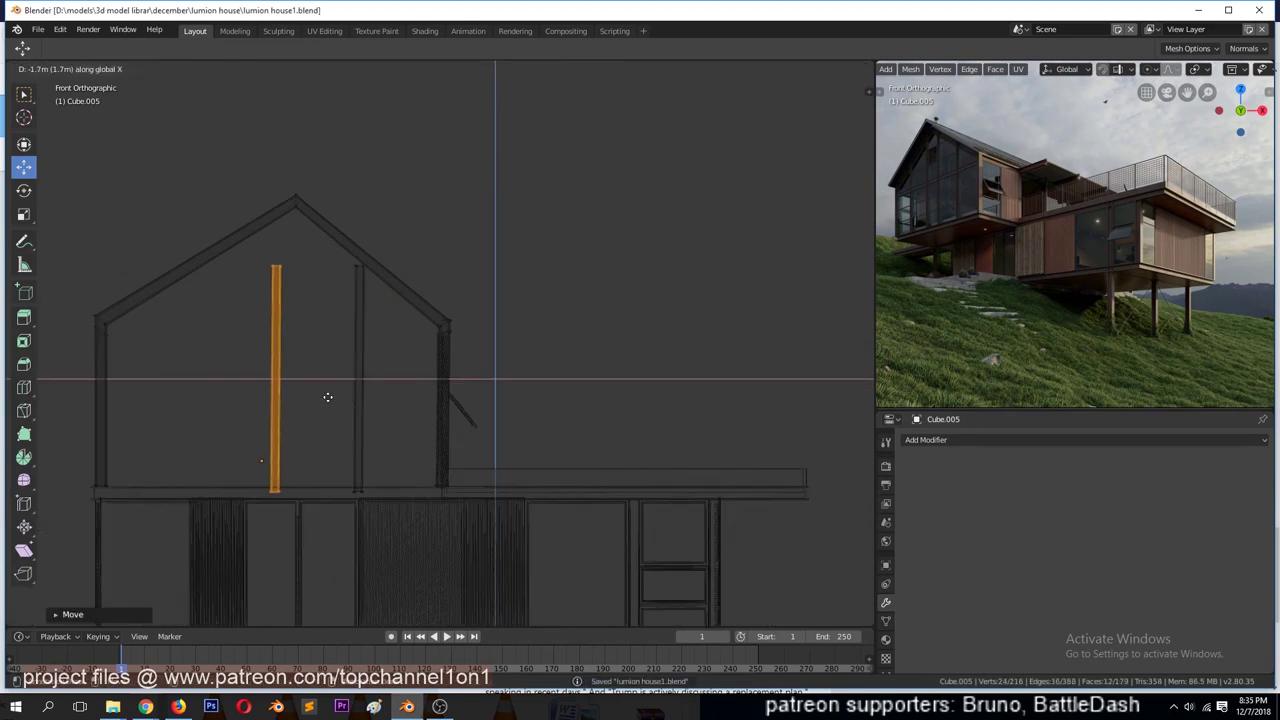
{"action": "left_click", "coordinate": [335, 398]}
{"action": "key", "text": "shift+d"}
{"action": "key", "text": "x"}
{"action": "left_click", "coordinate": [263, 388]}
{"action": "key", "text": "alt+a"}
{"action": "left_click_drag", "start_coordinate": [155, 210], "coordinate": [163, 230]}
{"action": "key", "text": "alt+a"}
{"action": "key", "text": "b"}
{"action": "left_click_drag", "start_coordinate": [262, 211], "coordinate": [275, 175]}
- Rotate a post copy 90° and place it as a horizontal beam across the gable
{"action": "left_click_drag", "start_coordinate": [343, 237], "coordinate": [420, 282]}
{"action": "key", "text": "alt+a"}
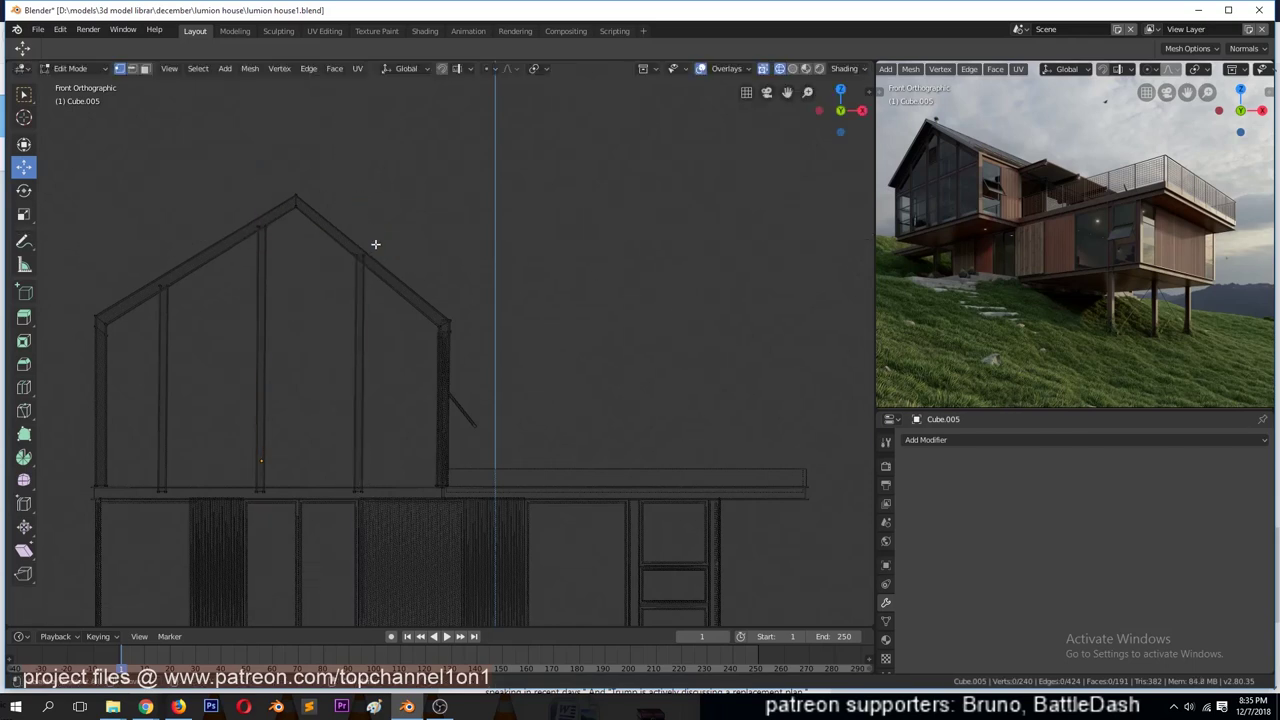
{"action": "key", "text": "ctrl+l"}
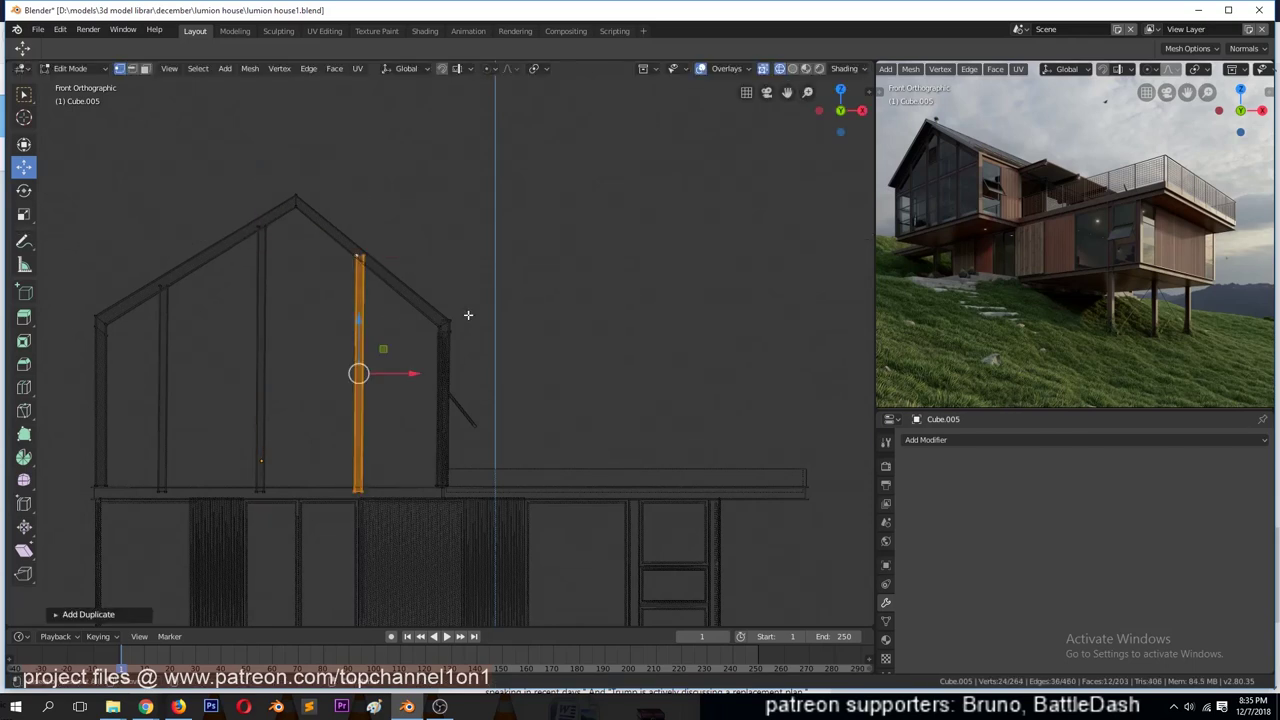
{"action": "type", "text": "r90"}
{"action": "key", "text": "Return"}
{"action": "key", "text": "g"}
{"action": "key", "text": "shift+y"}
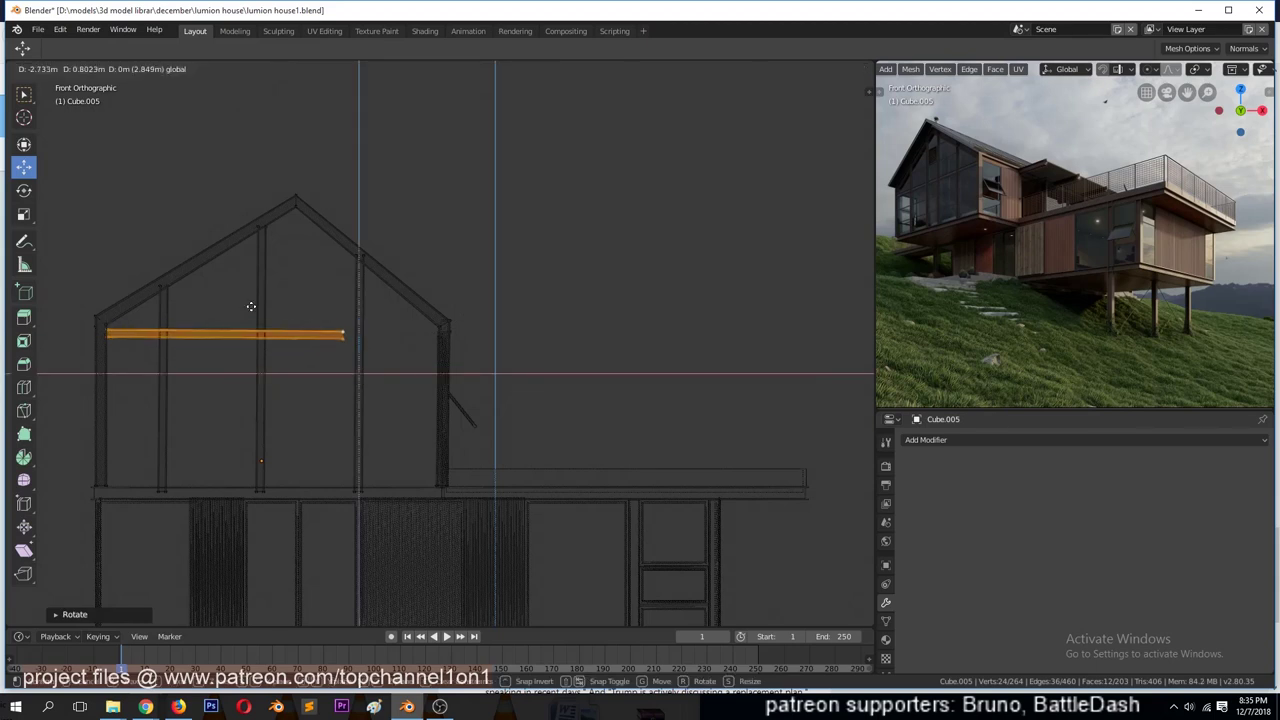
{"action": "left_click", "coordinate": [251, 306]}
{"action": "key", "text": "alt+a"}
{"action": "key", "text": "Tab"}
- Return to a solid-shaded perspective view of the house and save
{"action": "mouse_move", "coordinate": [367, 343]}
{"action": "middle_mouse_down"}
{"action": "mouse_move", "coordinate": [413, 391]}
{"action": "mouse_move", "coordinate": [480, 393]}
{"action": "middle_mouse_up"}
{"action": "key", "text": "z"}
{"action": "left_click", "coordinate": [505, 397]}
{"action": "scroll", "coordinate": [480, 393], "scroll_direction": "up", "scroll_amount": 3}
{"action": "key", "text": "ctrl+s"}
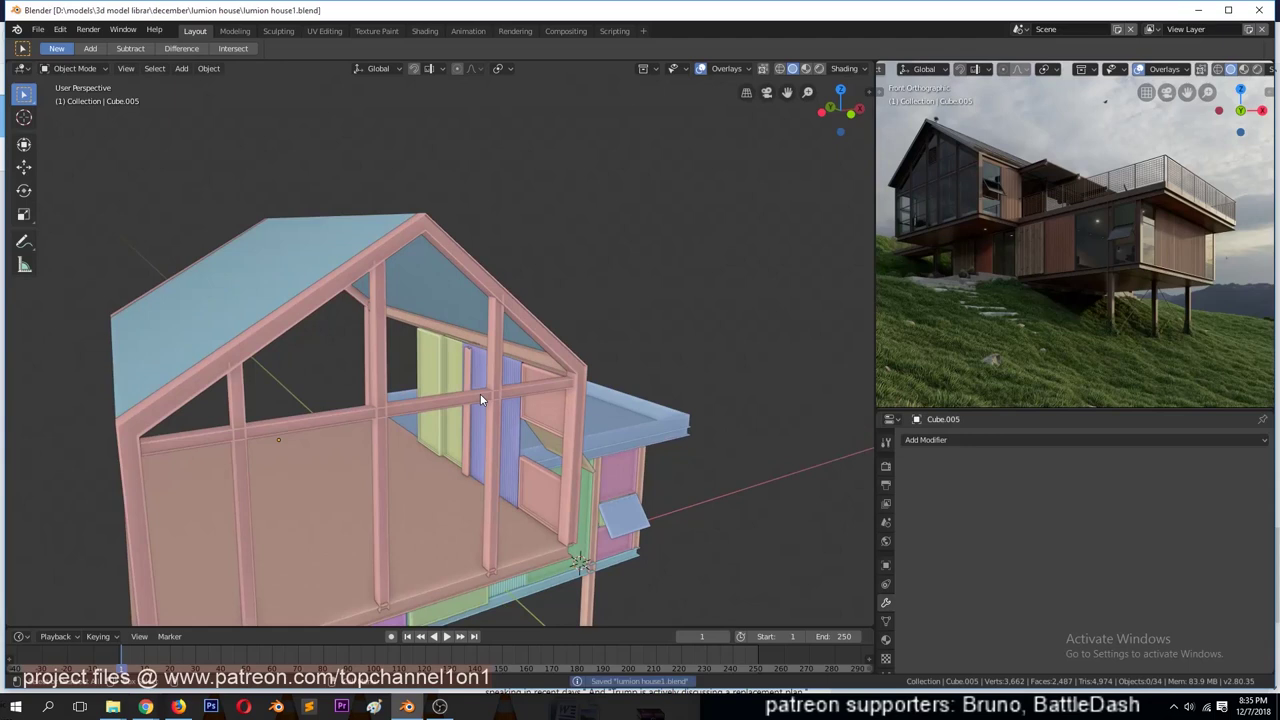
- Duplicate the cross-beam from the top view to the rear gable
{"action": "key", "text": "Tab"}
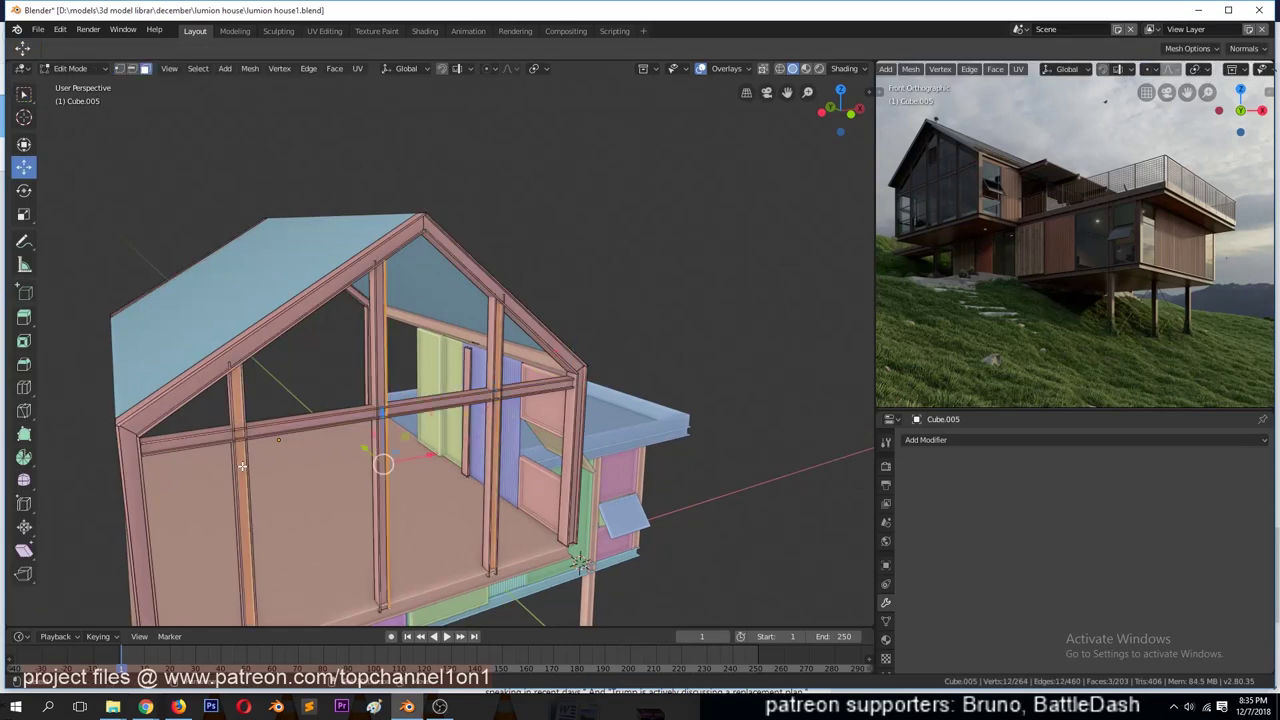
{"action": "key", "text": "ctrl+l"}
{"action": "key", "text": "KP_7"}
{"action": "key", "text": "shift+z"}
{"action": "key", "text": "g"}
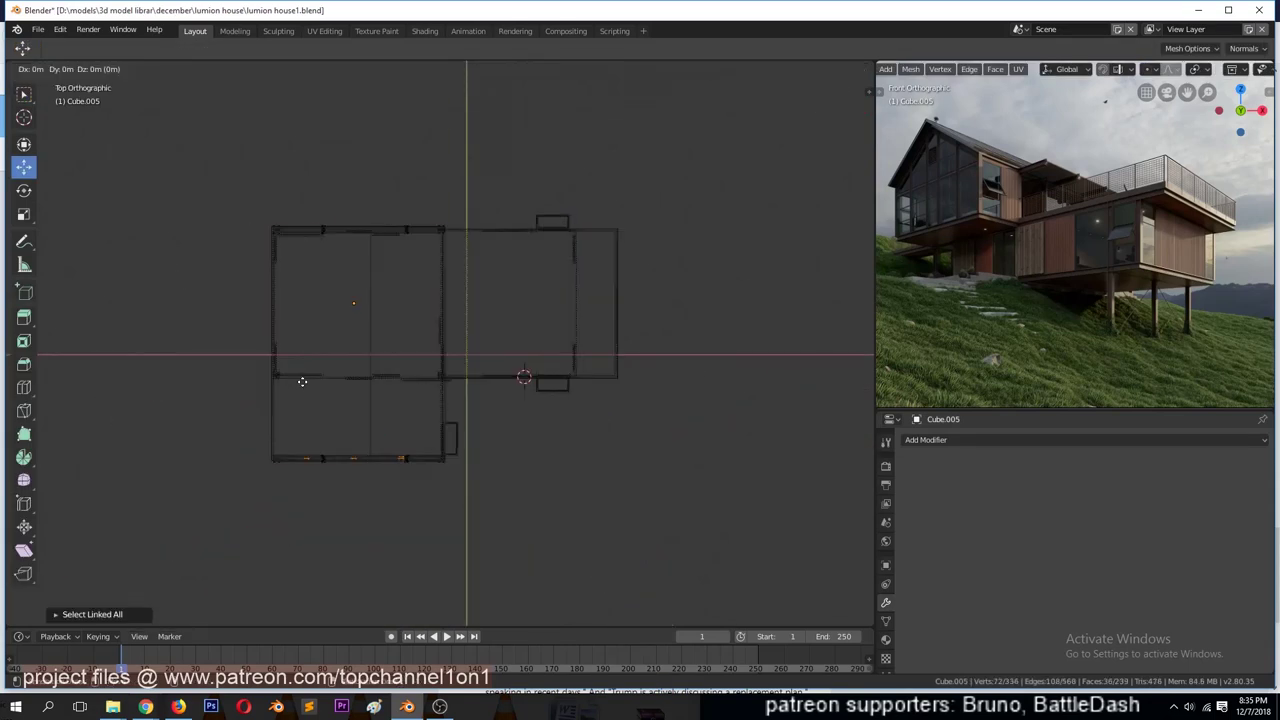
{"action": "left_click", "coordinate": [320, 155]}
{"action": "mouse_move", "coordinate": [565, 265]}
{"action": "middle_mouse_down"}
{"action": "mouse_move", "coordinate": [421, 167]}
{"action": "mouse_move", "coordinate": [292, 358]}
{"action": "mouse_move", "coordinate": [252, 369]}
{"action": "middle_mouse_up"}
{"action": "scroll", "coordinate": [421, 167], "scroll_direction": "up", "scroll_amount": 4}
- In right view, duplicate the selected frame part along the side wall and save
{"action": "key", "text": "Tab"}
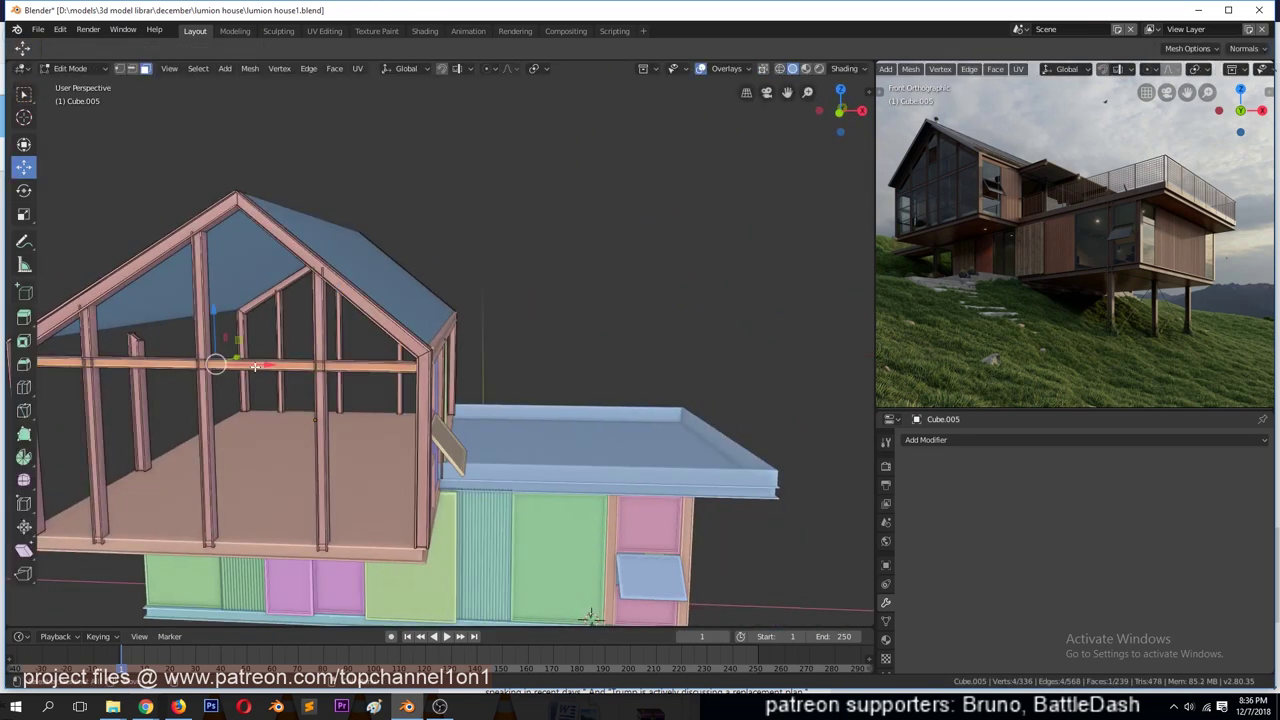
{"action": "key", "text": "KP_3"}
{"action": "key", "text": "shift+d"}
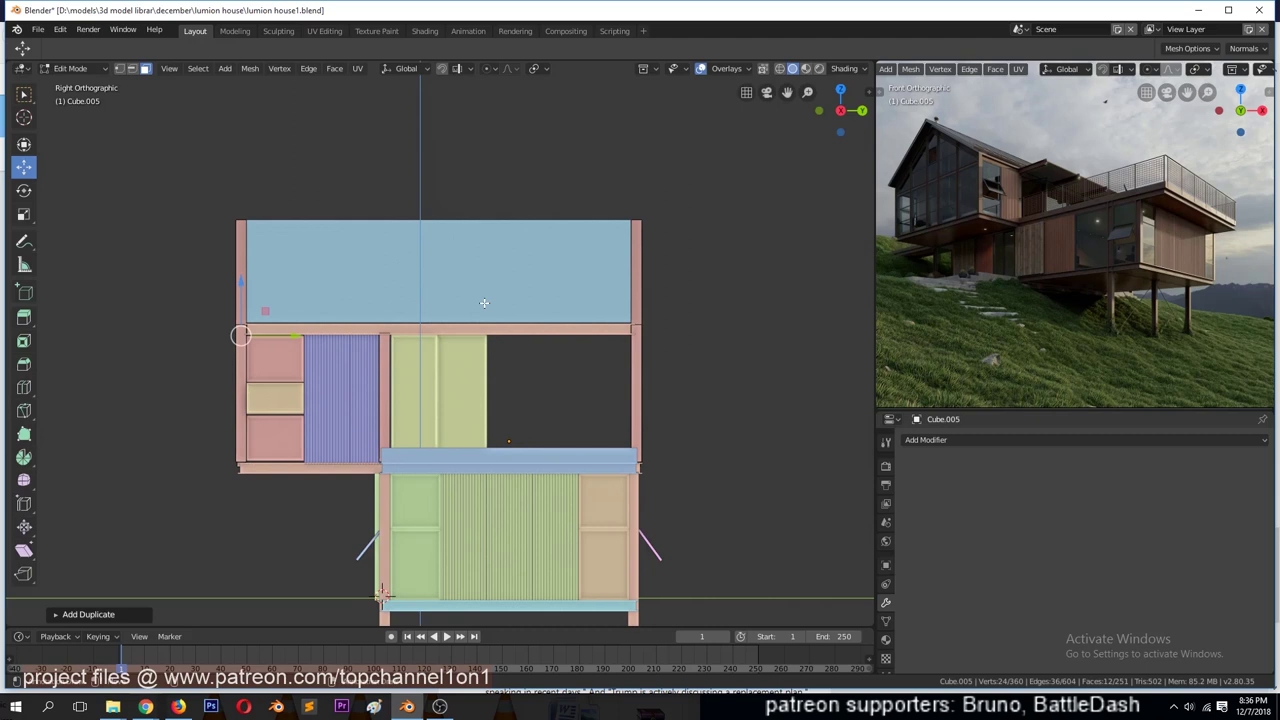
{"action": "left_click", "coordinate": [836, 321]}
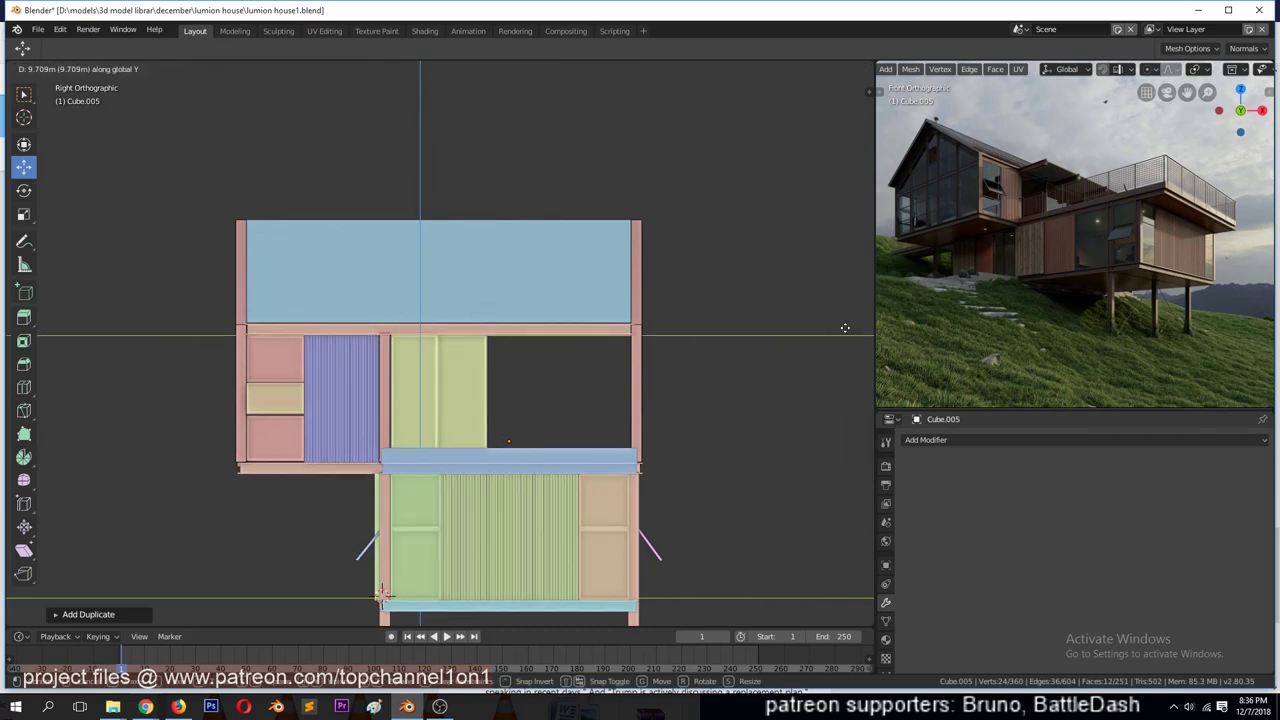
{"action": "key", "text": "Tab"}
{"action": "mouse_move", "coordinate": [580, 346]}
{"action": "middle_mouse_down"}
{"action": "mouse_move", "coordinate": [544, 390]}
{"action": "mouse_move", "coordinate": [378, 392]}
{"action": "middle_mouse_up"}
{"action": "key", "text": "ctrl+s"}
{"action": "scroll", "coordinate": [378, 392], "scroll_direction": "up", "scroll_amount": 2}
{"action": "middle_click_drag", "start_coordinate": [254, 426], "coordinate": [281, 433]}
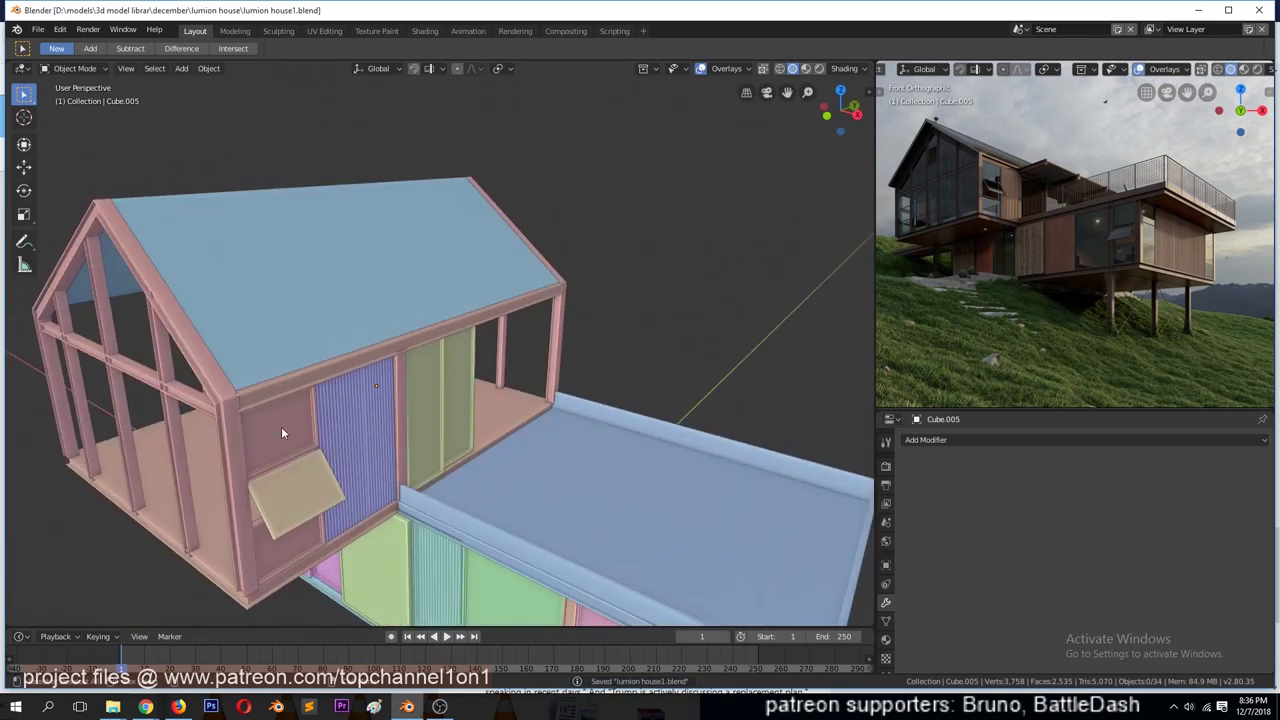
- Duplicate the green sliding door panel to the right and mirror it across Y
{"action": "key", "text": "KP_3"}
{"action": "key", "text": "ctrl+s"}
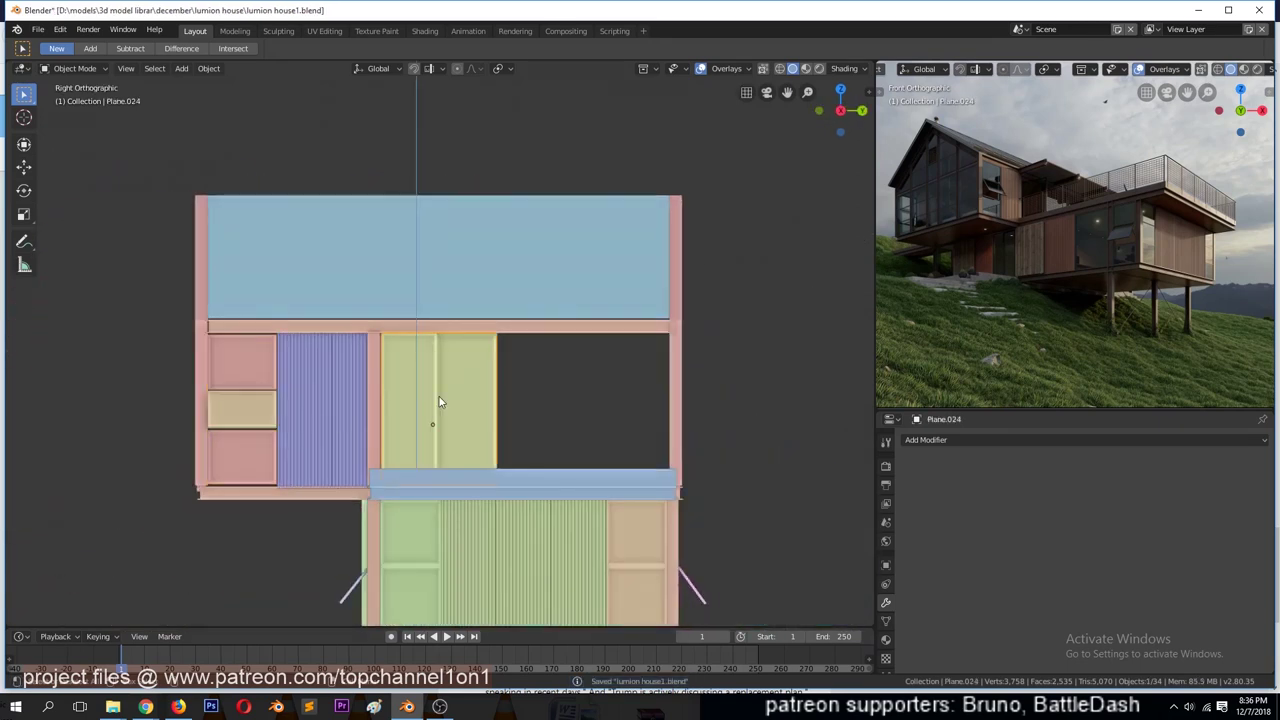
{"action": "left_click", "coordinate": [438, 398]}
{"action": "key", "text": "shift+d"}
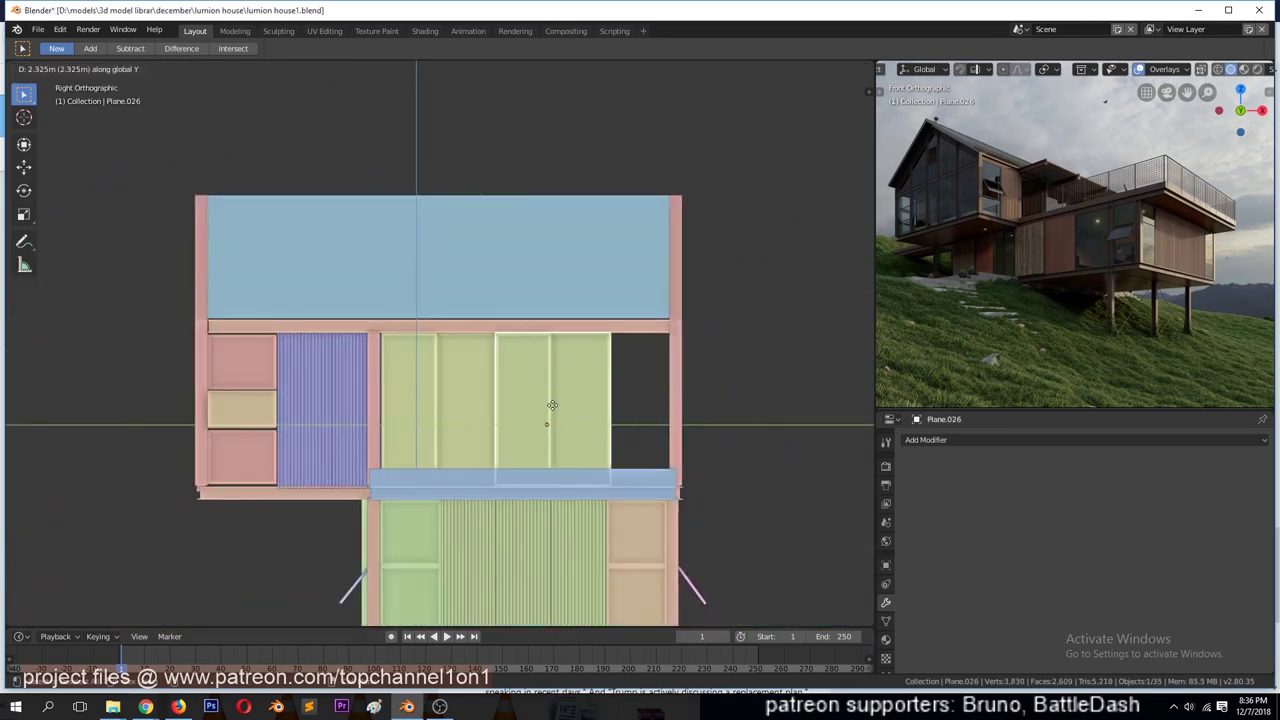
{"action": "left_click", "coordinate": [554, 412]}
{"action": "key", "text": "ctrl+m"}
{"action": "key", "text": "y"}
{"action": "key", "text": "Return"}
- Adjust the mirrored door panel's depth along the X axis
{"action": "middle_click_drag", "start_coordinate": [554, 412], "coordinate": [576, 465]}
{"action": "scroll", "coordinate": [576, 465], "scroll_direction": "up", "scroll_amount": 3}
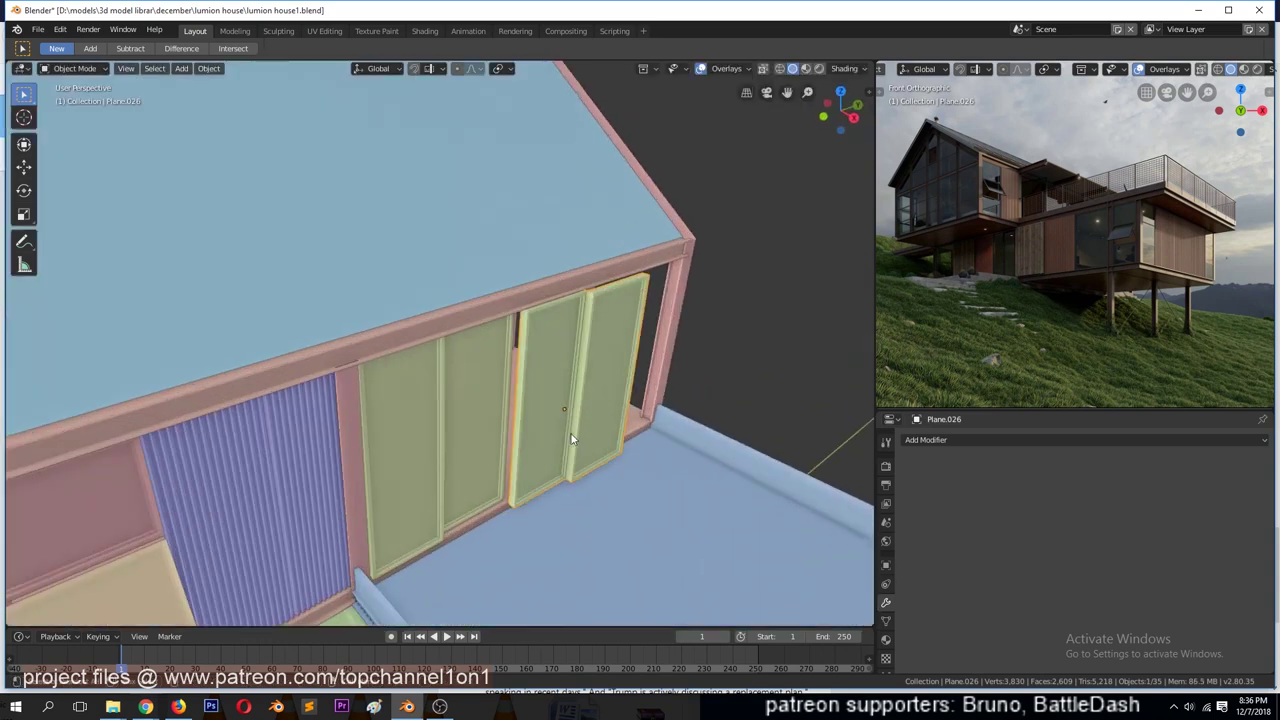
{"action": "key", "text": "g"}
{"action": "key", "text": "x"}
{"action": "left_click", "coordinate": [560, 426]}
{"action": "middle_click_drag", "start_coordinate": [356, 468], "coordinate": [277, 470]}
{"action": "scroll", "coordinate": [277, 470], "scroll_direction": "down", "scroll_amount": 2}
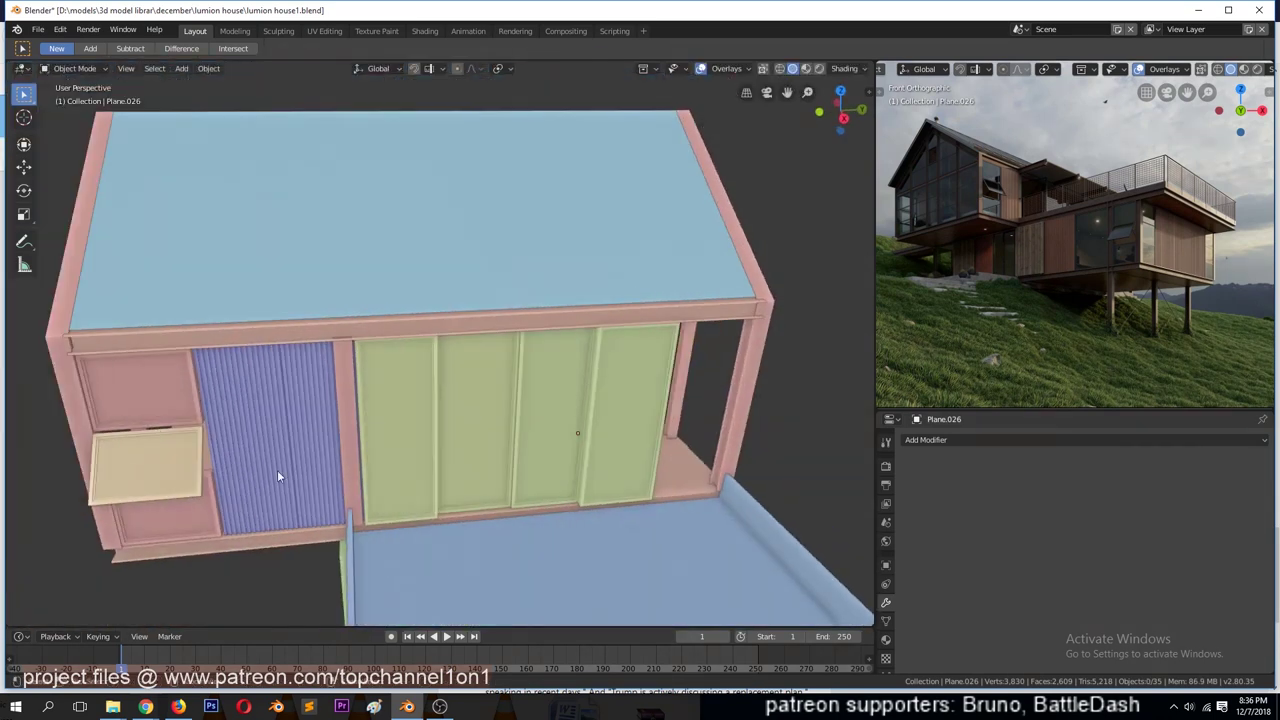
- Copy the left door panel along Y to the right and remove two unwanted panels
{"action": "key", "text": "shift+d"}
{"action": "key", "text": "y"}
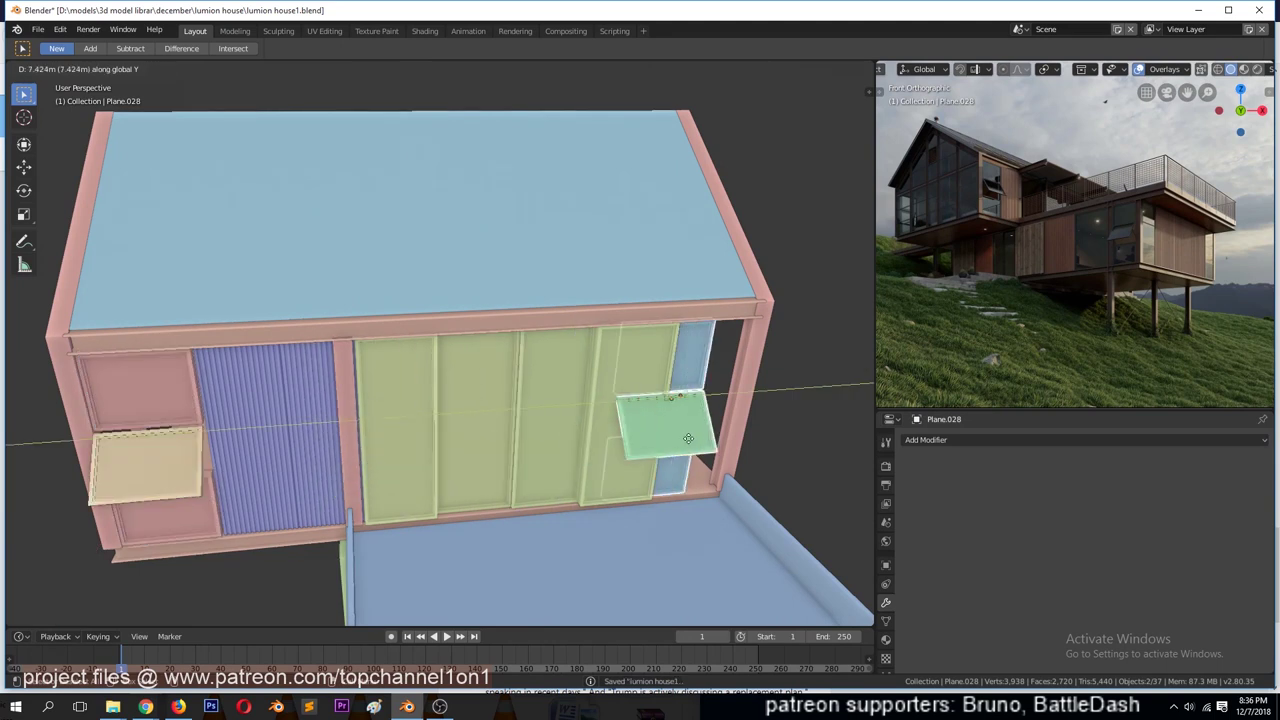
{"action": "left_click", "coordinate": [718, 443]}
{"action": "key", "text": "KP_3"}
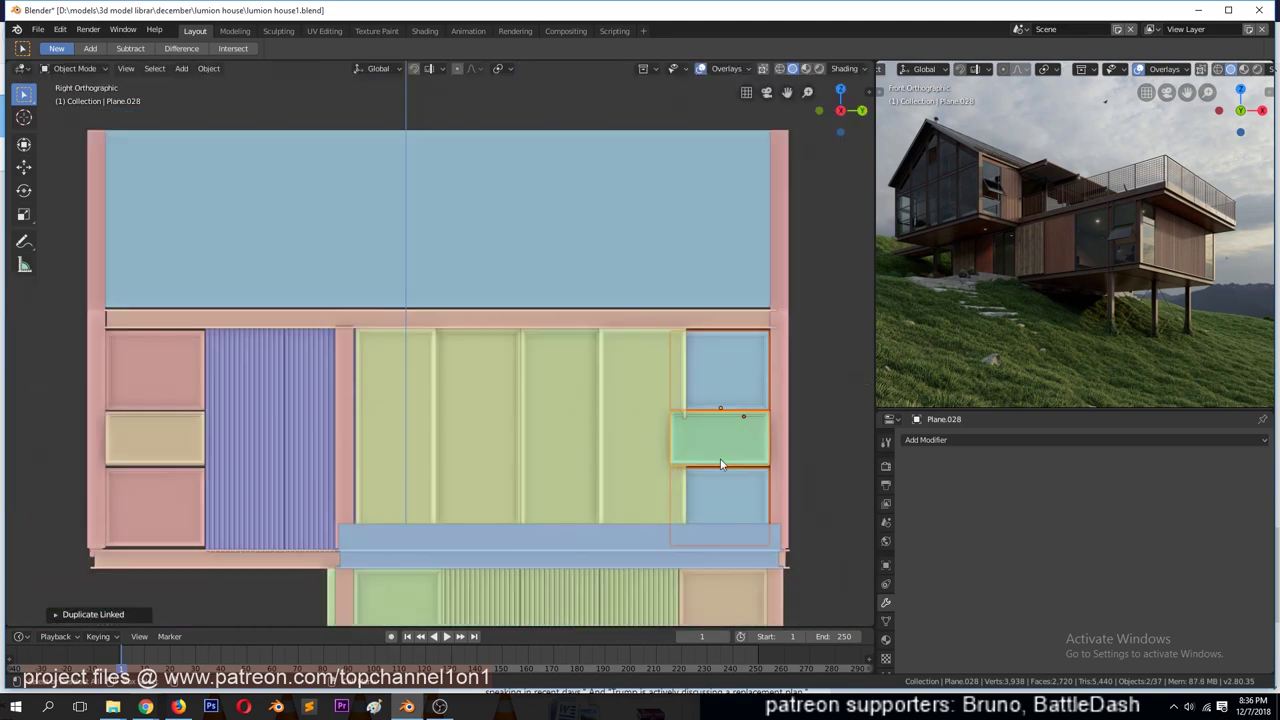
{"action": "left_click", "coordinate": [721, 459]}
- Copy the left window panels along Y to the right end of the wall
{"action": "left_click", "coordinate": [171, 434]}
{"action": "key", "text": "shift+d"}
{"action": "key", "text": "y"}
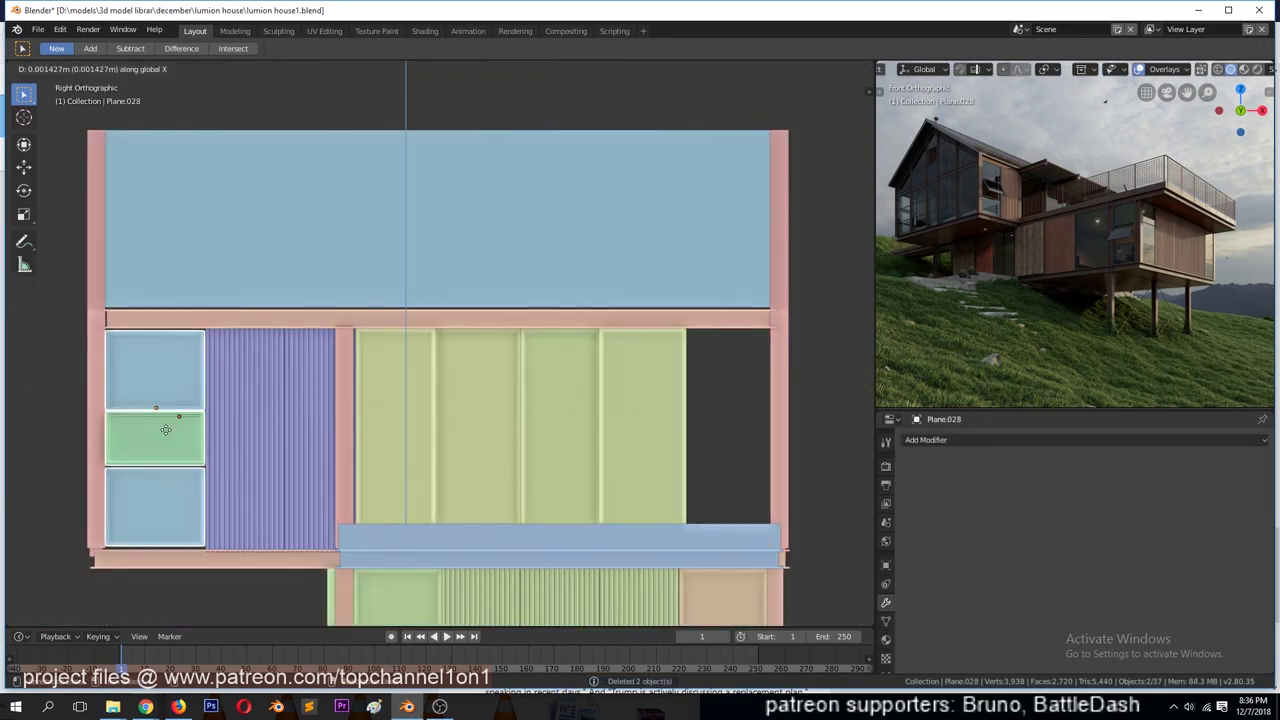
{"action": "left_click", "coordinate": [720, 440]}
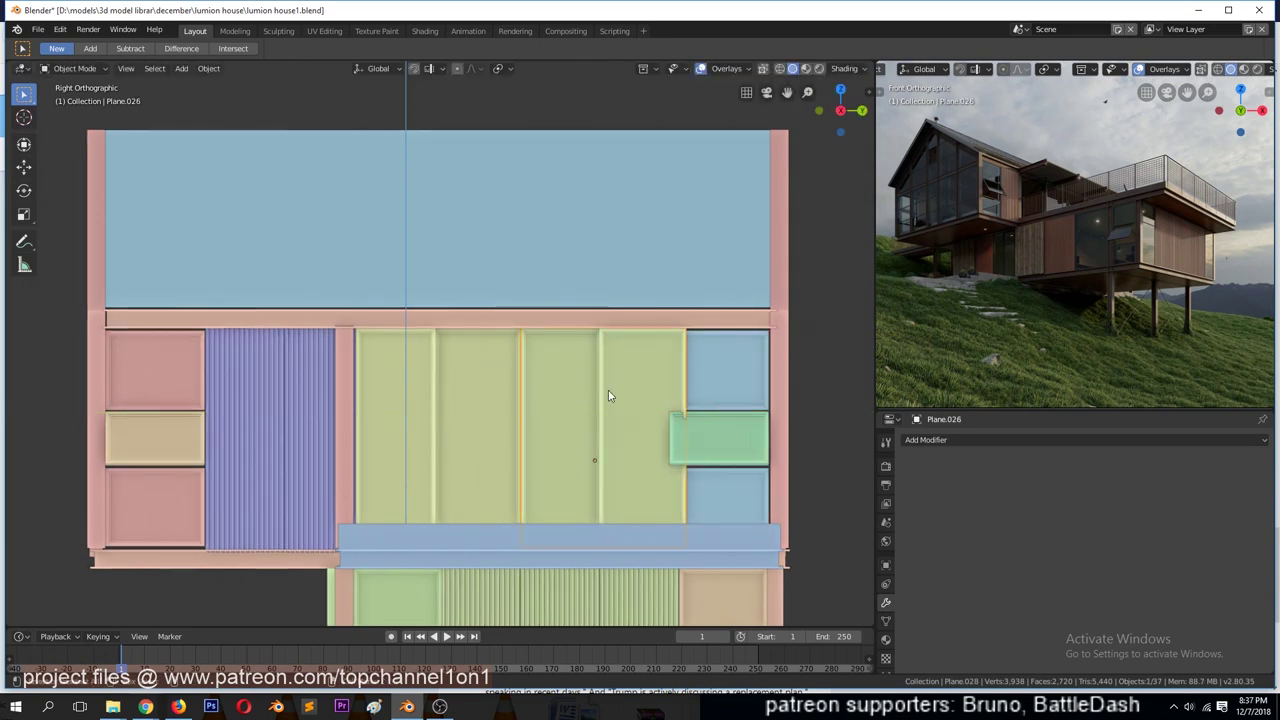
- Delete the extra green door panels and place a corrugated panel copy beside the doors
{"action": "left_click", "coordinate": [608, 390]}
{"action": "key", "text": "Delete"}
{"action": "key", "text": "shift+d"}
{"action": "key", "text": "y"}
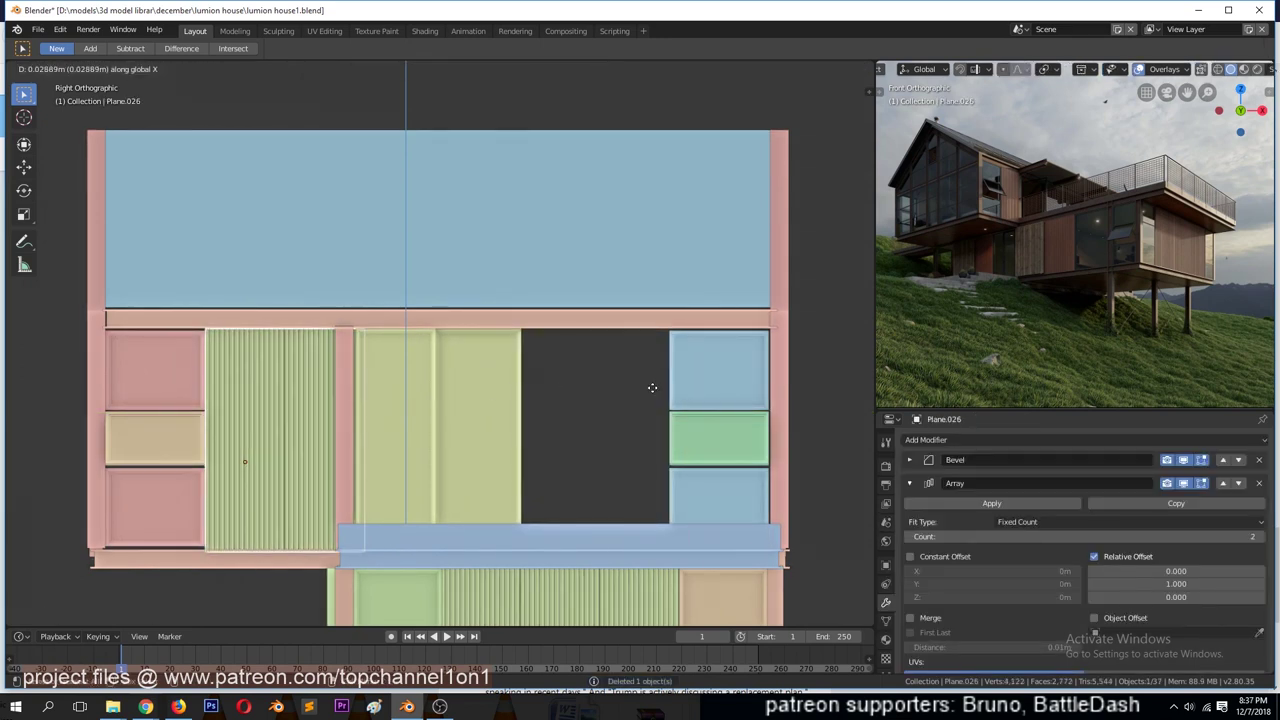
{"action": "left_click", "coordinate": [676, 389]}
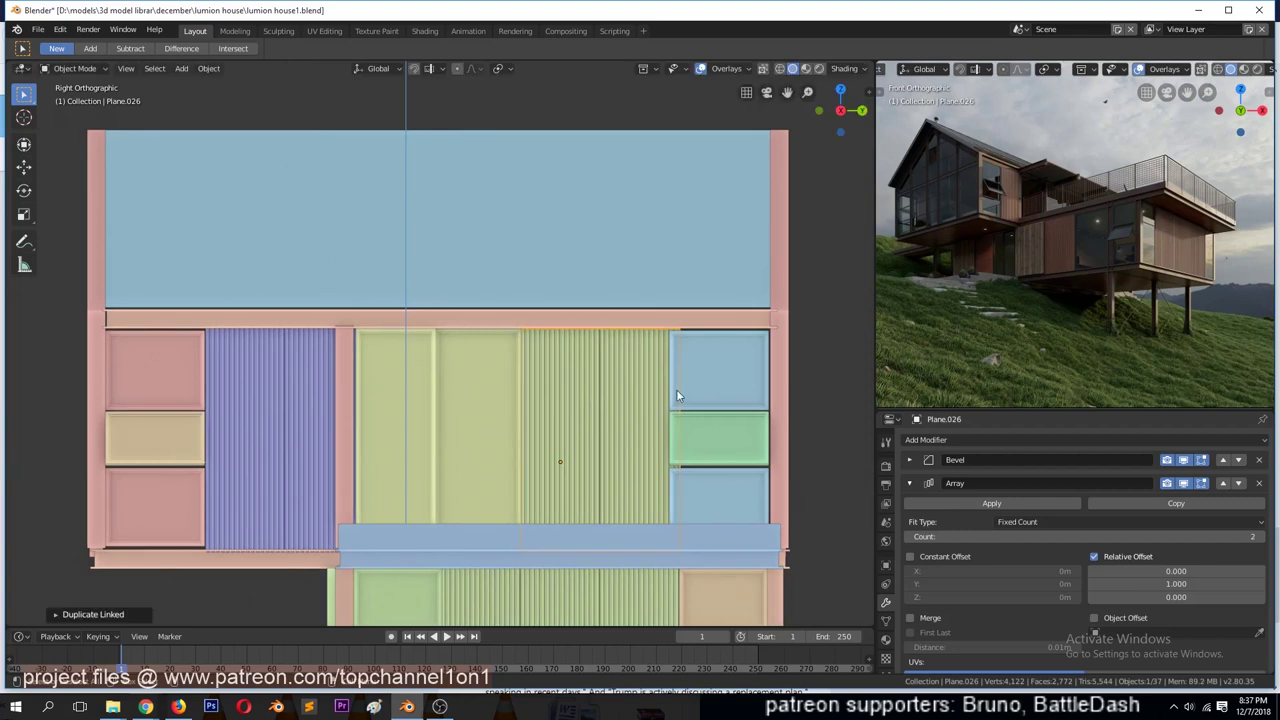
- Extend the right blue window panel by nudging its right-side vertices, then save
{"action": "left_click", "coordinate": [691, 368]}
{"action": "key", "text": "Tab"}
{"action": "key", "text": "shift+z"}
{"action": "left_click_drag", "start_coordinate": [590, 301], "coordinate": [735, 605]}
{"action": "key", "text": "g"}
{"action": "left_click", "coordinate": [737, 443]}
{"action": "key", "text": "shift+z"}
{"action": "key", "text": "Tab"}
{"action": "mouse_move", "coordinate": [714, 430]}
{"action": "middle_mouse_down"}
{"action": "mouse_move", "coordinate": [697, 475]}
{"action": "mouse_move", "coordinate": [616, 446]}
{"action": "mouse_move", "coordinate": [429, 443]}
{"action": "mouse_move", "coordinate": [384, 378]}
{"action": "middle_mouse_up"}
{"action": "key", "text": "ctrl+s"}
- Select the roof and scale it to a new size
{"action": "scroll", "coordinate": [384, 383], "scroll_direction": "down", "scroll_amount": 3}
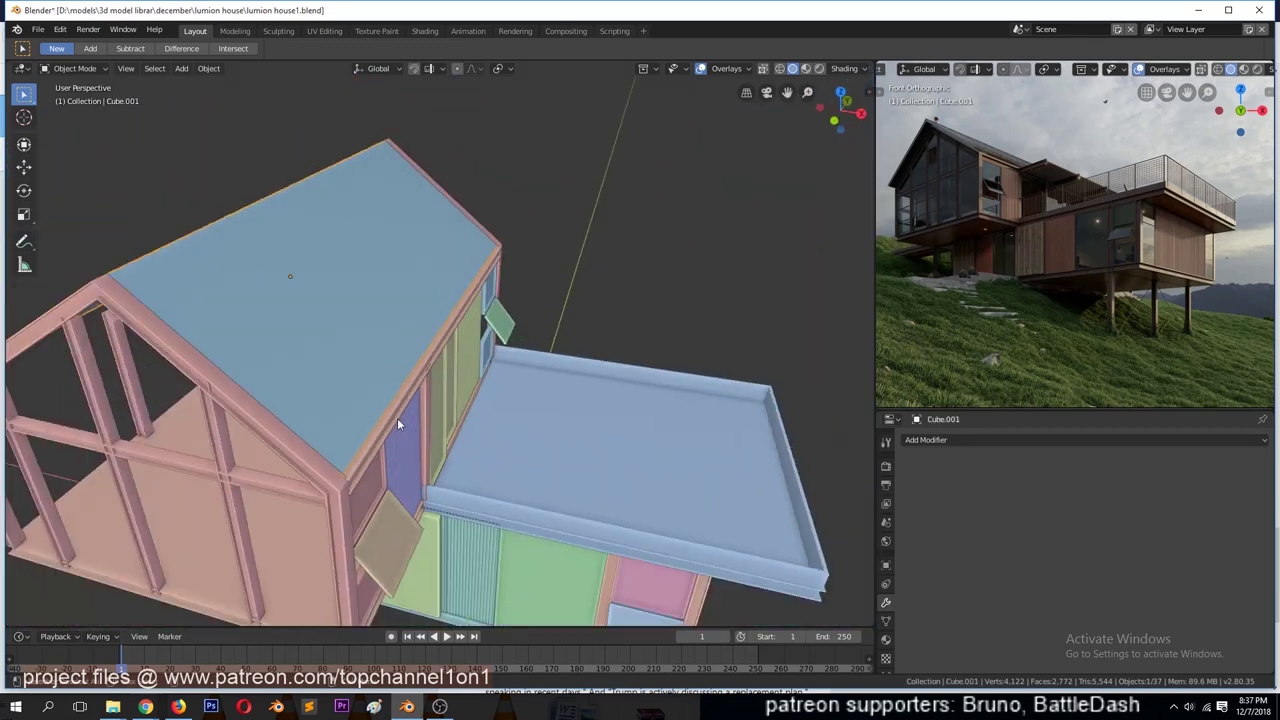
{"action": "left_click", "coordinate": [397, 420]}
{"action": "key", "text": "s"}
{"action": "left_click", "coordinate": [415, 433]}
{"action": "mouse_move", "coordinate": [415, 429]}
{"action": "middle_mouse_down"}
{"action": "mouse_move", "coordinate": [364, 404]}
{"action": "mouse_move", "coordinate": [478, 405]}
{"action": "middle_mouse_up"}
- Loop-cut the roof, slide the new edge in top view, and extrude the face into an overhang
{"action": "key", "text": "Tab"}
{"action": "key", "text": "ctrl+e"}
{"action": "key", "text": "Escape"}
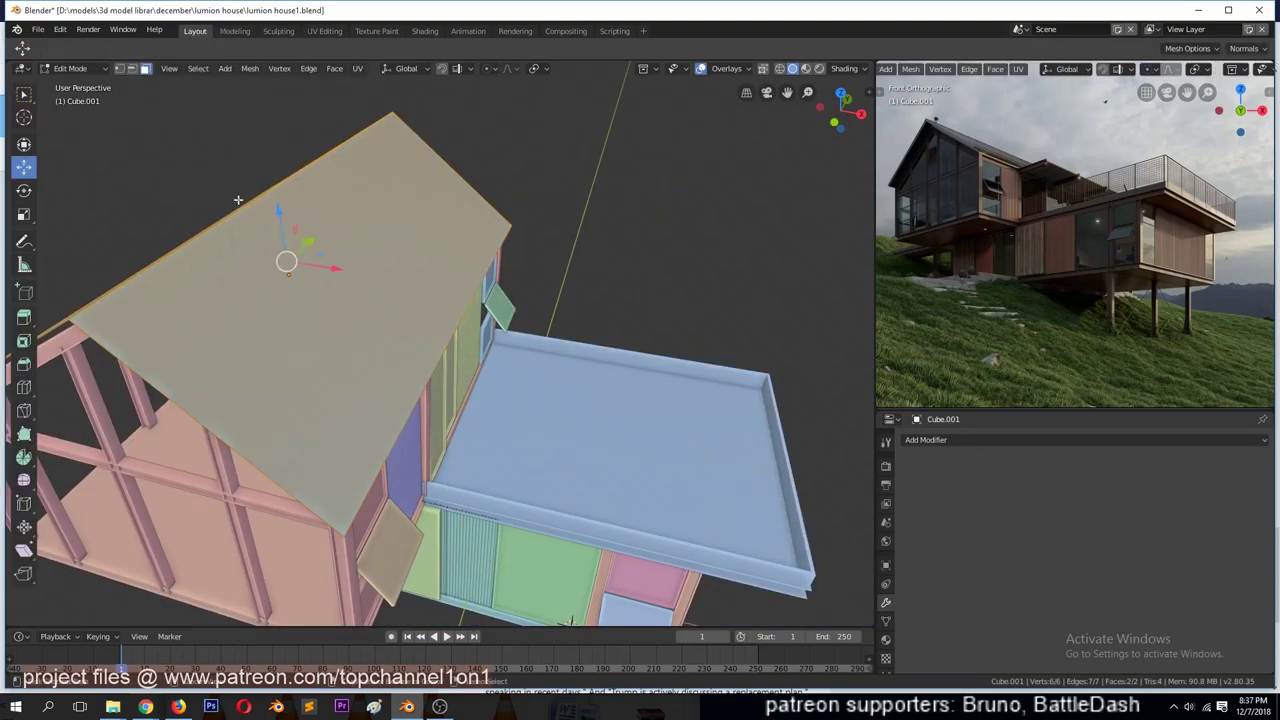
{"action": "key", "text": "ctrl+r"}
{"action": "left_click", "coordinate": [360, 300]}
{"action": "key", "text": "KP_7"}
{"action": "key", "text": "g"}
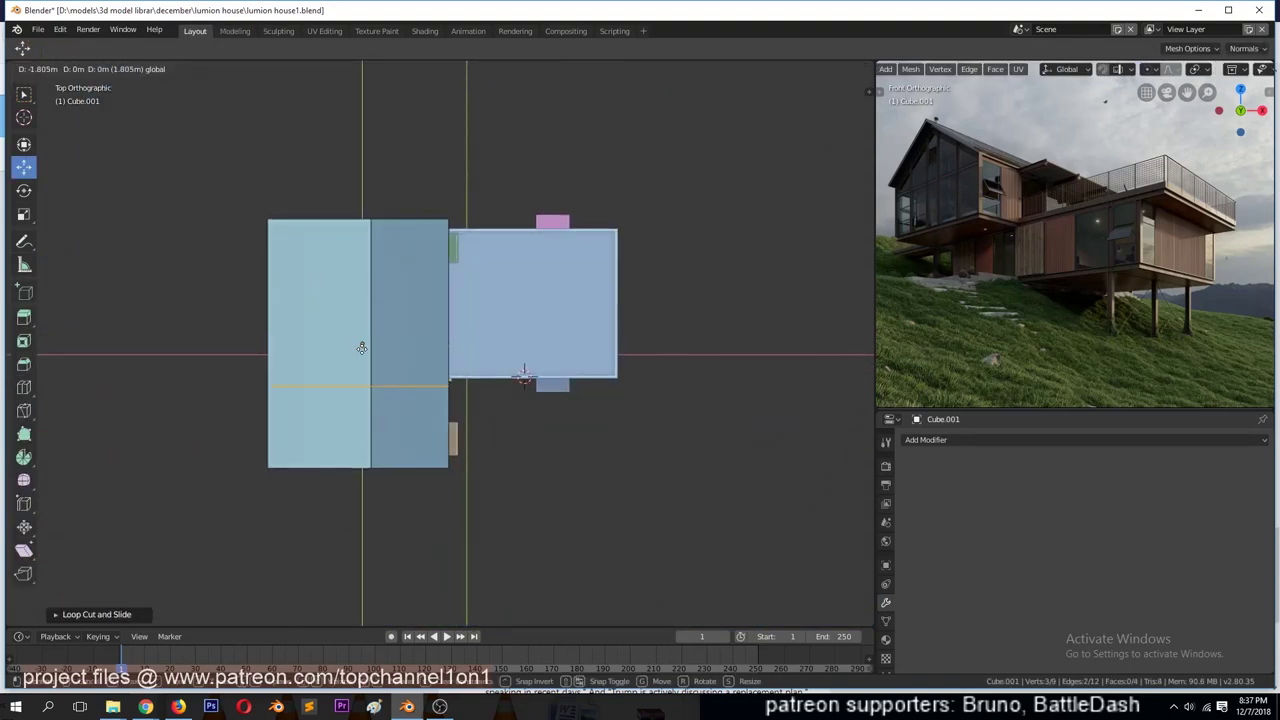
{"action": "left_click", "coordinate": [361, 344]}
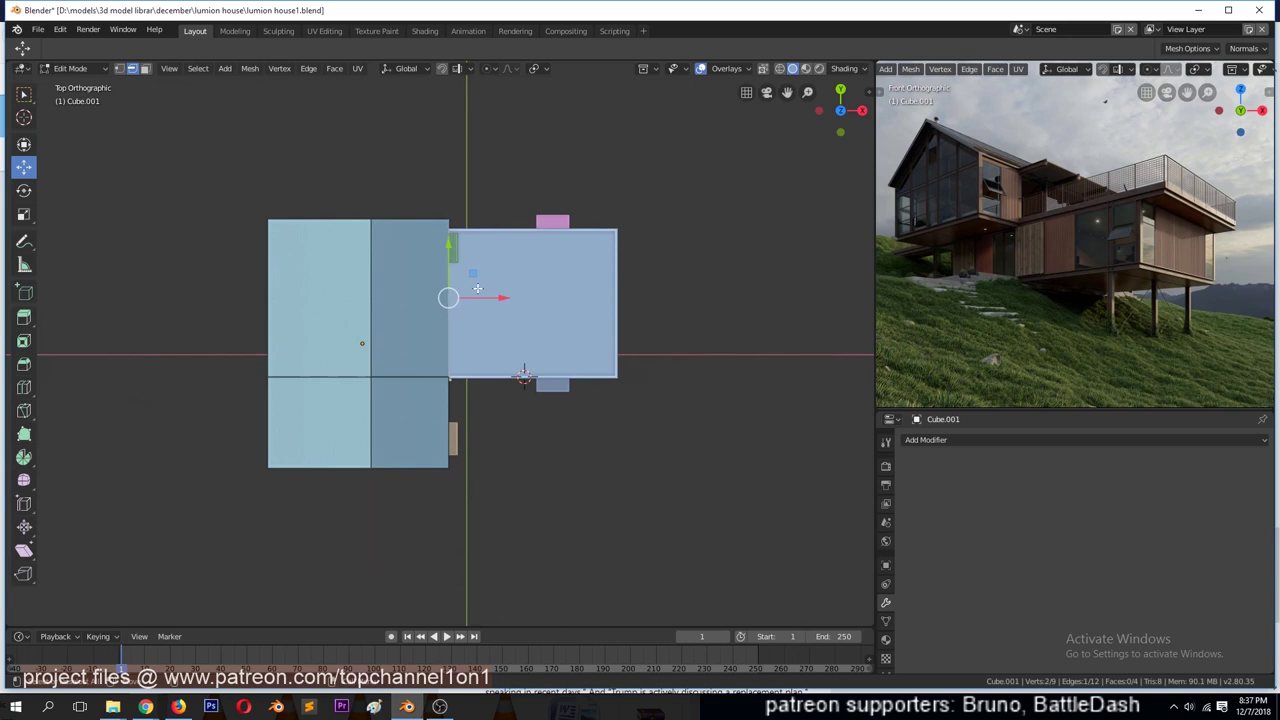
{"action": "key", "text": "e"}
{"action": "scroll", "coordinate": [477, 283], "scroll_direction": "up", "scroll_amount": 5}
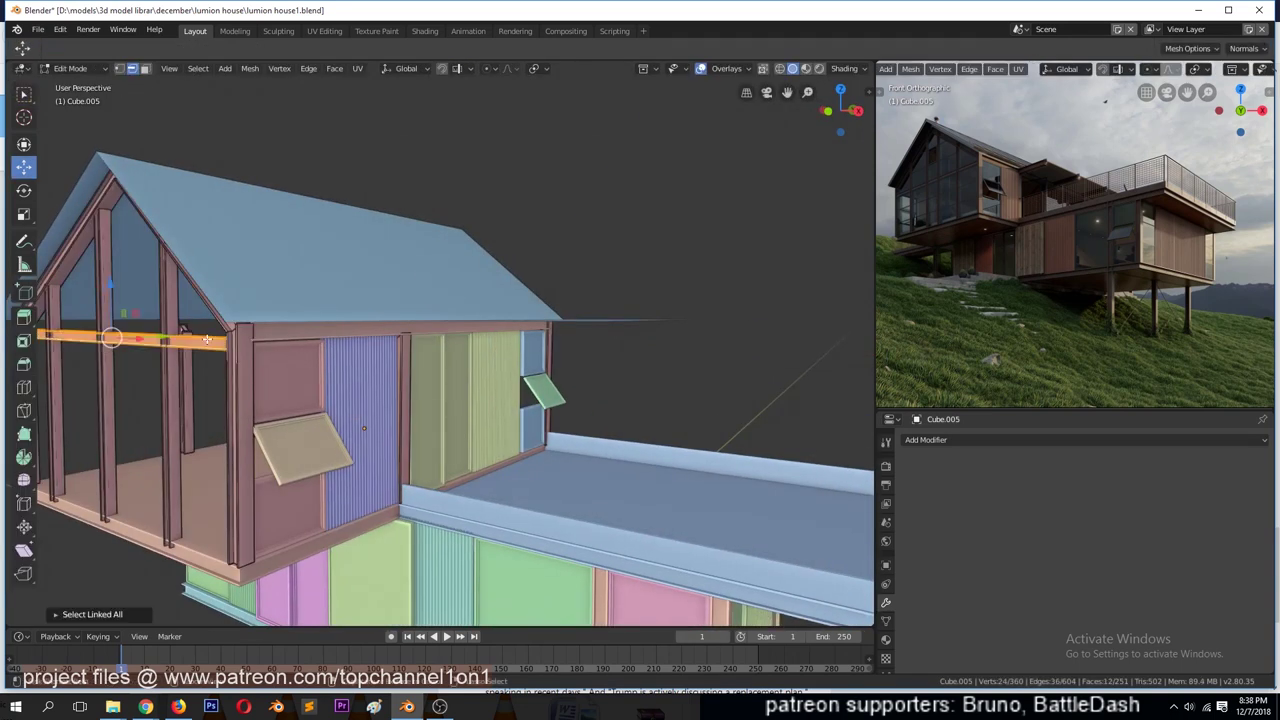
- Reposition the selected object from the top view
{"action": "key", "text": "KP_7"}
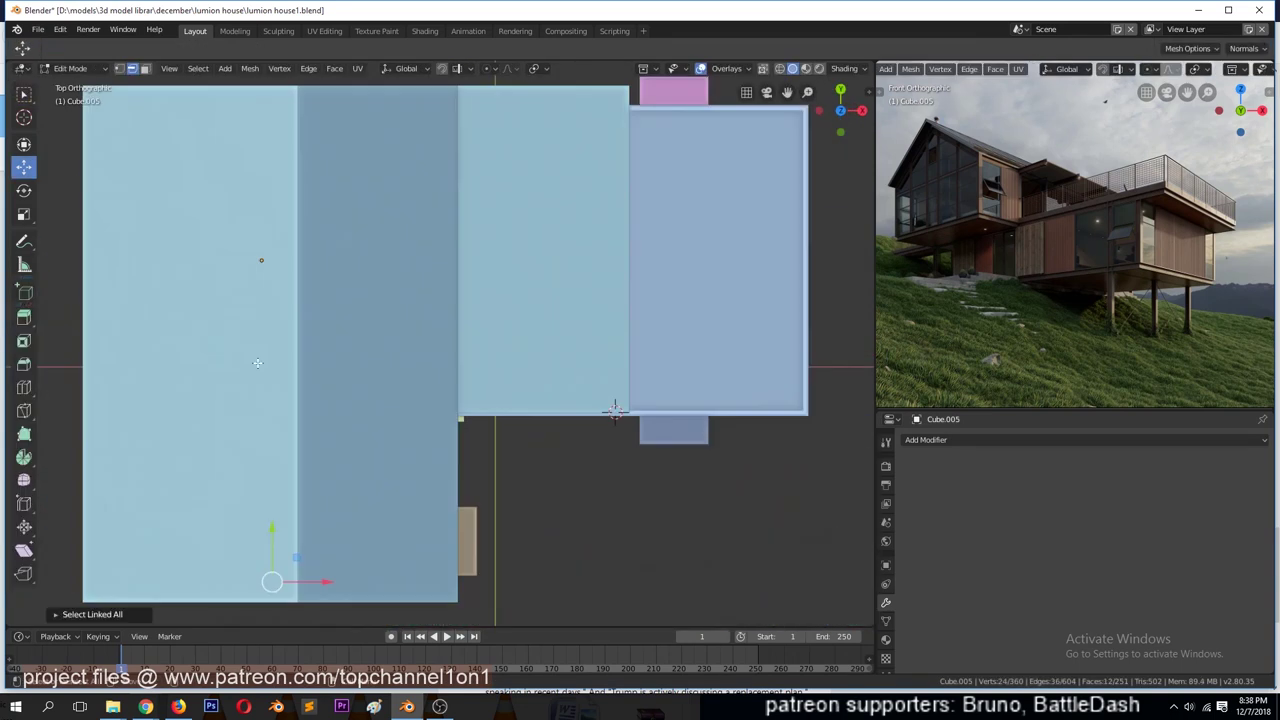
{"action": "key", "text": "g"}
{"action": "left_click", "coordinate": [623, 190]}
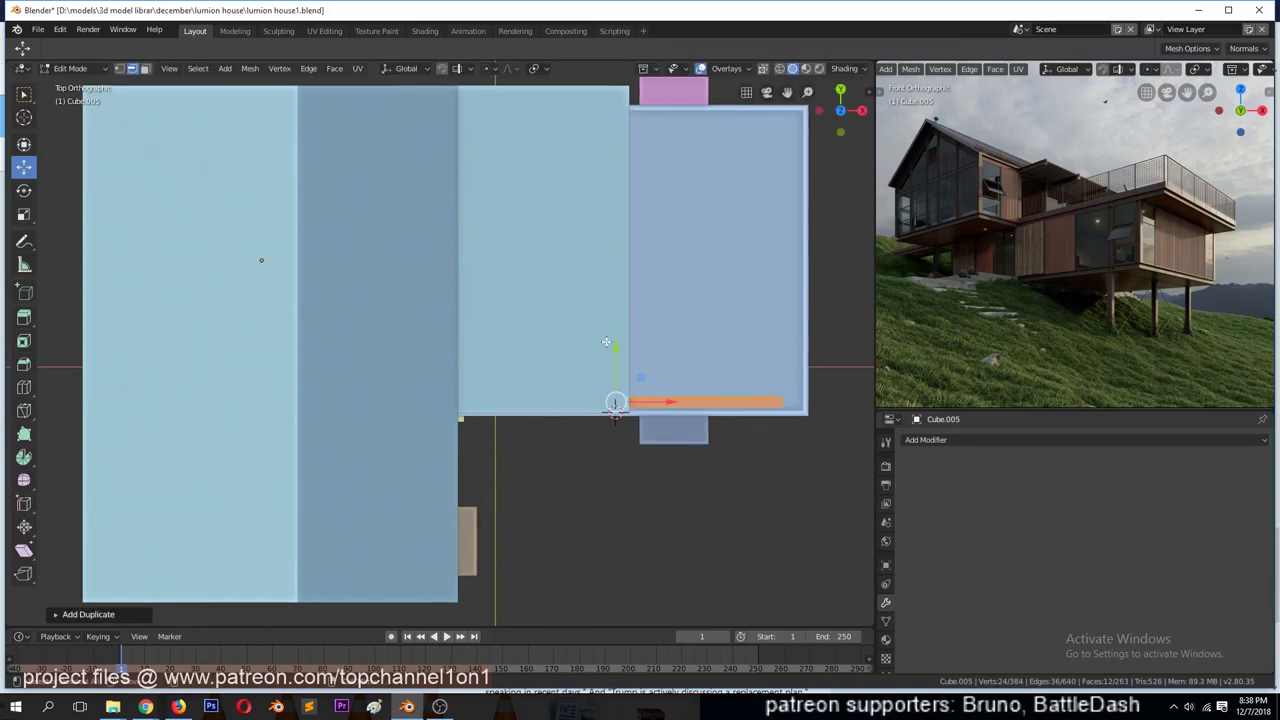
- In wireframe, duplicate the timber frame's wall beam twice to place two copies along the wall
{"action": "key", "text": "Tab"}
{"action": "key", "text": "shift+z"}
{"action": "left_click_drag", "start_coordinate": [737, 375], "coordinate": [440, 420]}
{"action": "key", "text": "shift+d"}
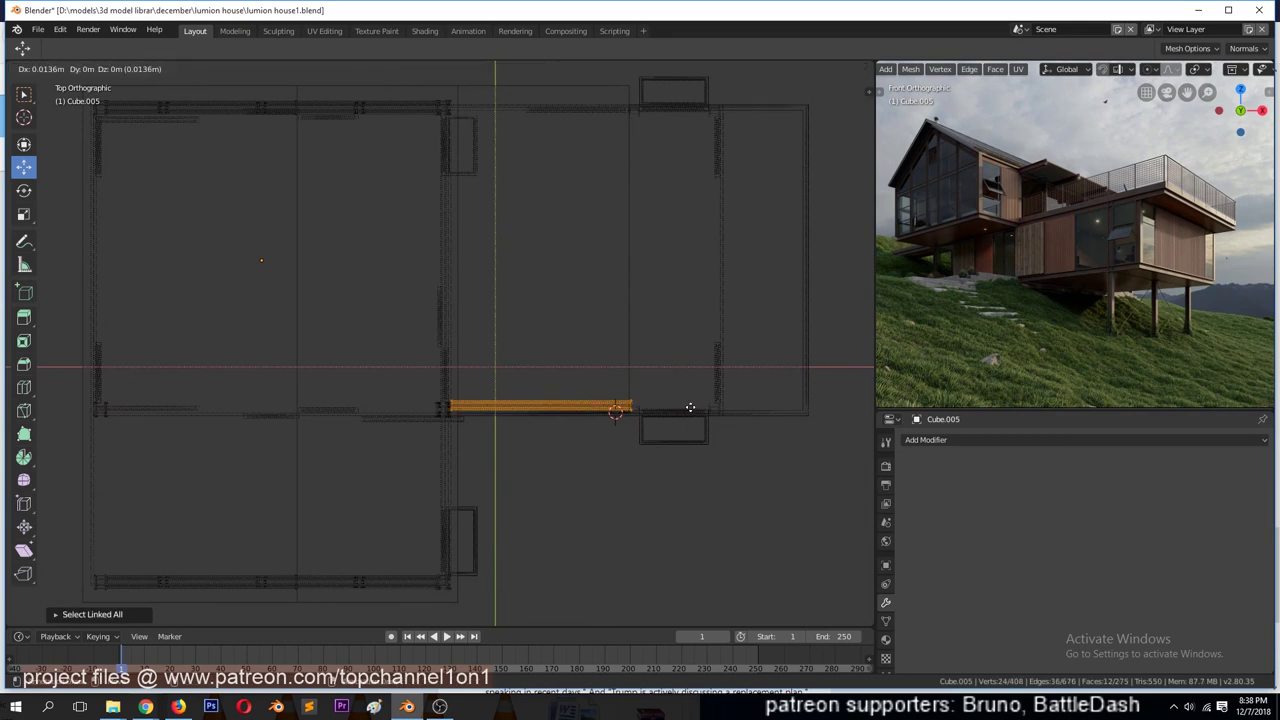
{"action": "left_click", "coordinate": [682, 322]}
{"action": "scroll", "coordinate": [682, 322], "scroll_direction": "down", "scroll_amount": 2}
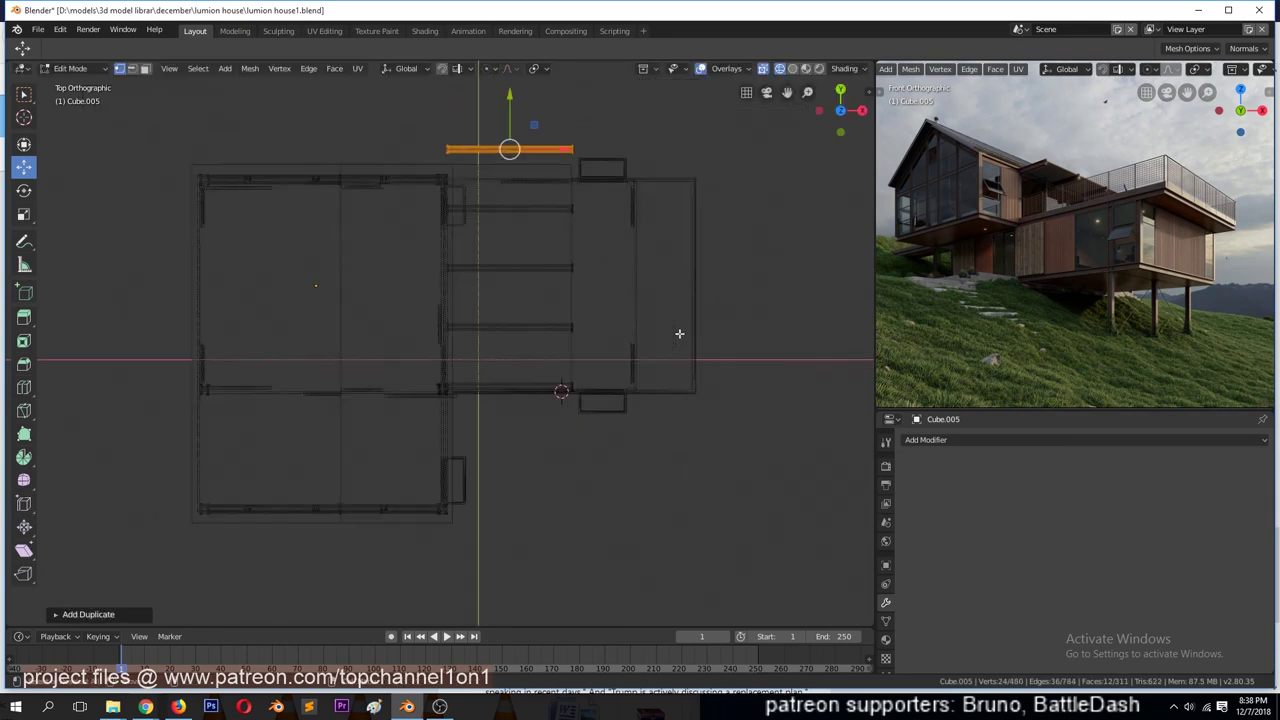
{"action": "key", "text": "shift+d"}
{"action": "left_click", "coordinate": [501, 129]}
{"action": "key", "text": "Tab"}
- Select the stilt legs, check the right-side view, and save the file
{"action": "middle_click_drag", "start_coordinate": [766, 232], "coordinate": [661, 174]}
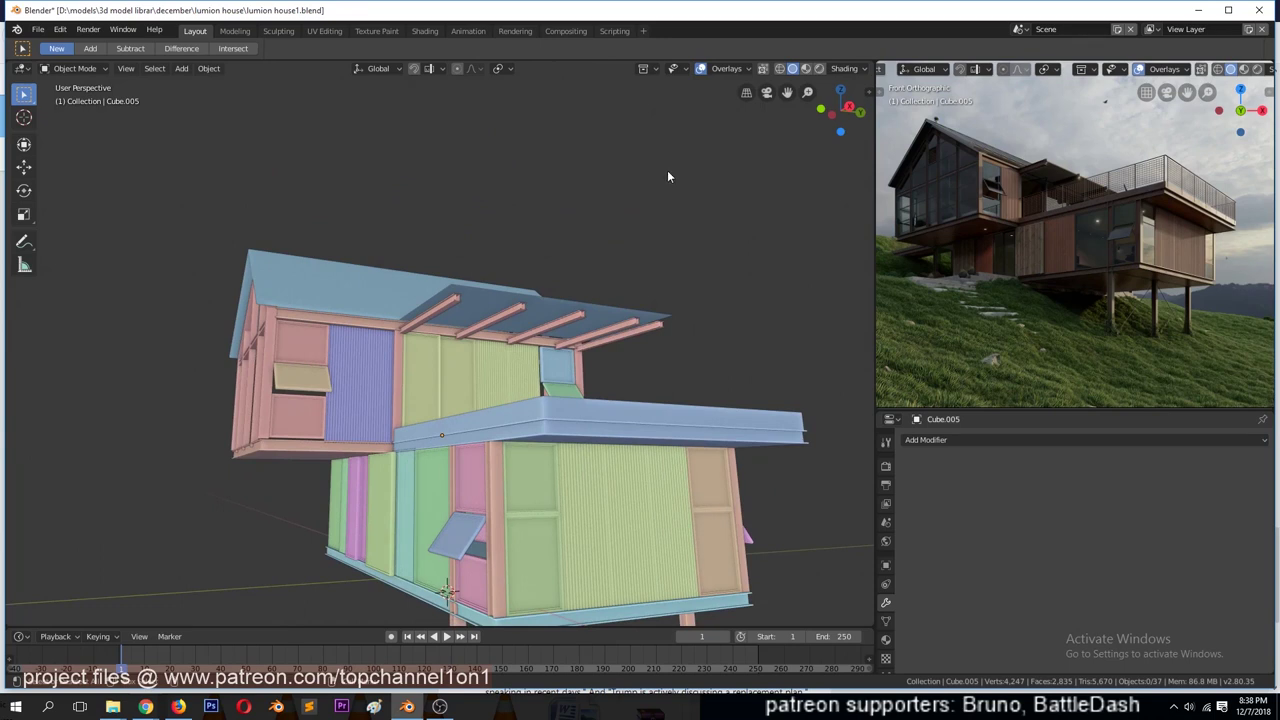
{"action": "scroll", "coordinate": [480, 449], "scroll_direction": "down", "scroll_amount": 2}
{"action": "left_click", "coordinate": [457, 518]}
{"action": "key", "text": "KP_3"}
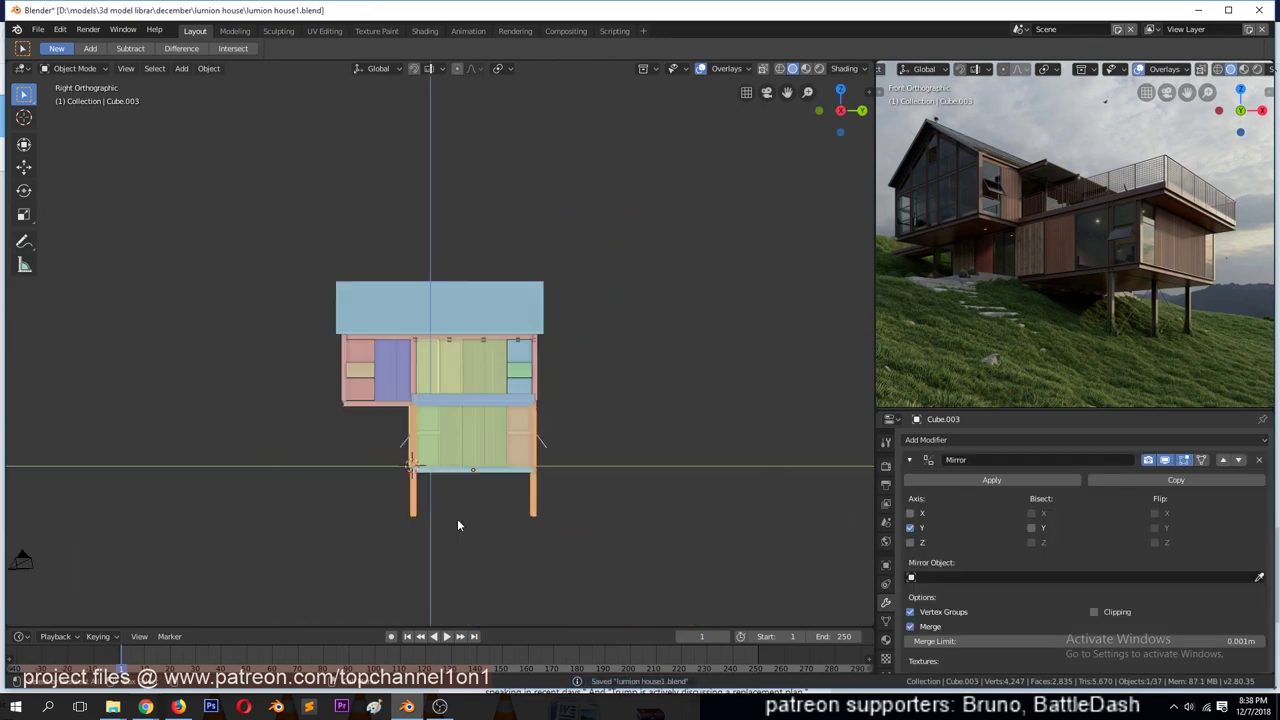
{"action": "scroll", "coordinate": [457, 518], "scroll_direction": "up", "scroll_amount": 2}
{"action": "key", "text": "ctrl+s"}
- Inspect the timber frame and roof, then select the unwanted panel
{"action": "middle_click_drag", "start_coordinate": [459, 526], "coordinate": [530, 539]}
{"action": "key", "text": "KP_1"}
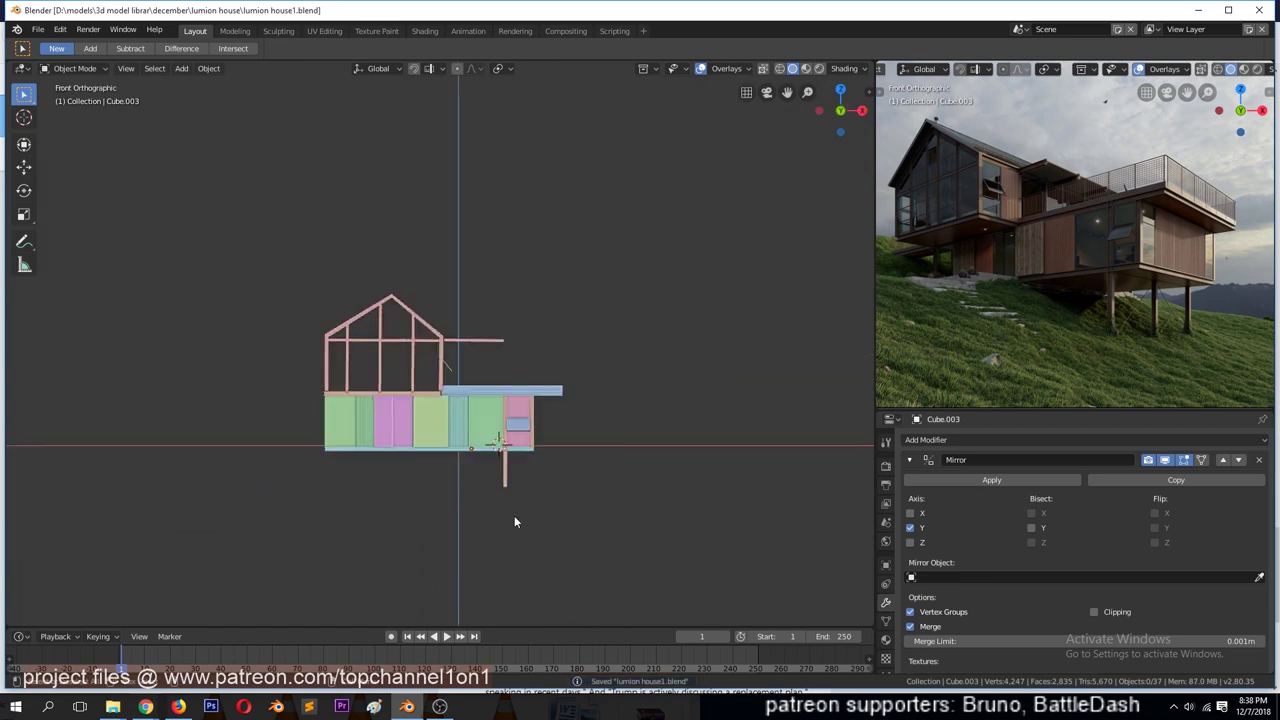
{"action": "scroll", "coordinate": [304, 407], "scroll_direction": "up", "scroll_amount": 3}
{"action": "left_click", "coordinate": [304, 407]}
{"action": "scroll", "coordinate": [304, 407], "scroll_direction": "down", "scroll_amount": 2}
{"action": "mouse_move", "coordinate": [414, 228]}
{"action": "middle_mouse_down"}
{"action": "mouse_move", "coordinate": [292, 355]}
{"action": "mouse_move", "coordinate": [391, 271]}
{"action": "middle_mouse_up"}
{"action": "left_click", "coordinate": [293, 355]}
{"action": "key", "text": "Tab"}
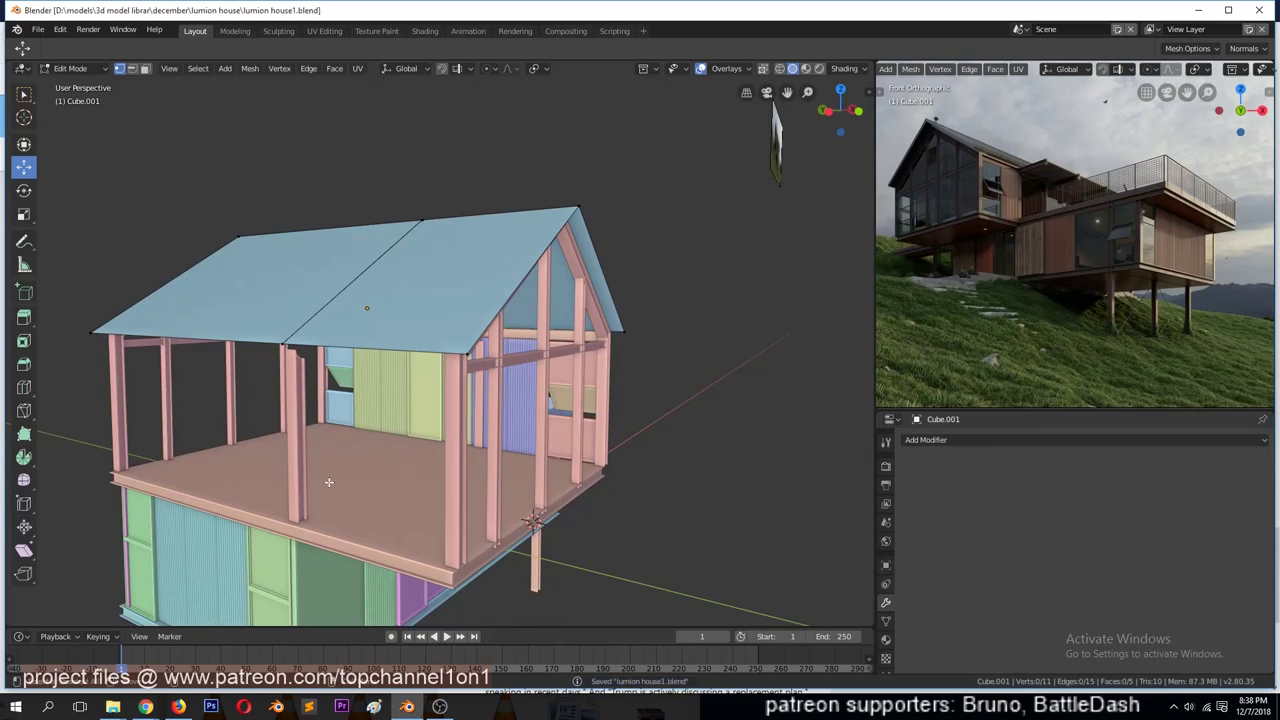
{"action": "middle_click_drag", "start_coordinate": [329, 482], "coordinate": [203, 283]}
{"action": "key", "text": "Tab"}
{"action": "left_click", "coordinate": [203, 283]}
{"action": "left_click", "coordinate": [251, 598]}
- Delete the unwanted panel, then duplicate the blue corrugated panel and place the copy higher
{"action": "key", "text": "x"}
{"action": "left_click", "coordinate": [222, 578]}
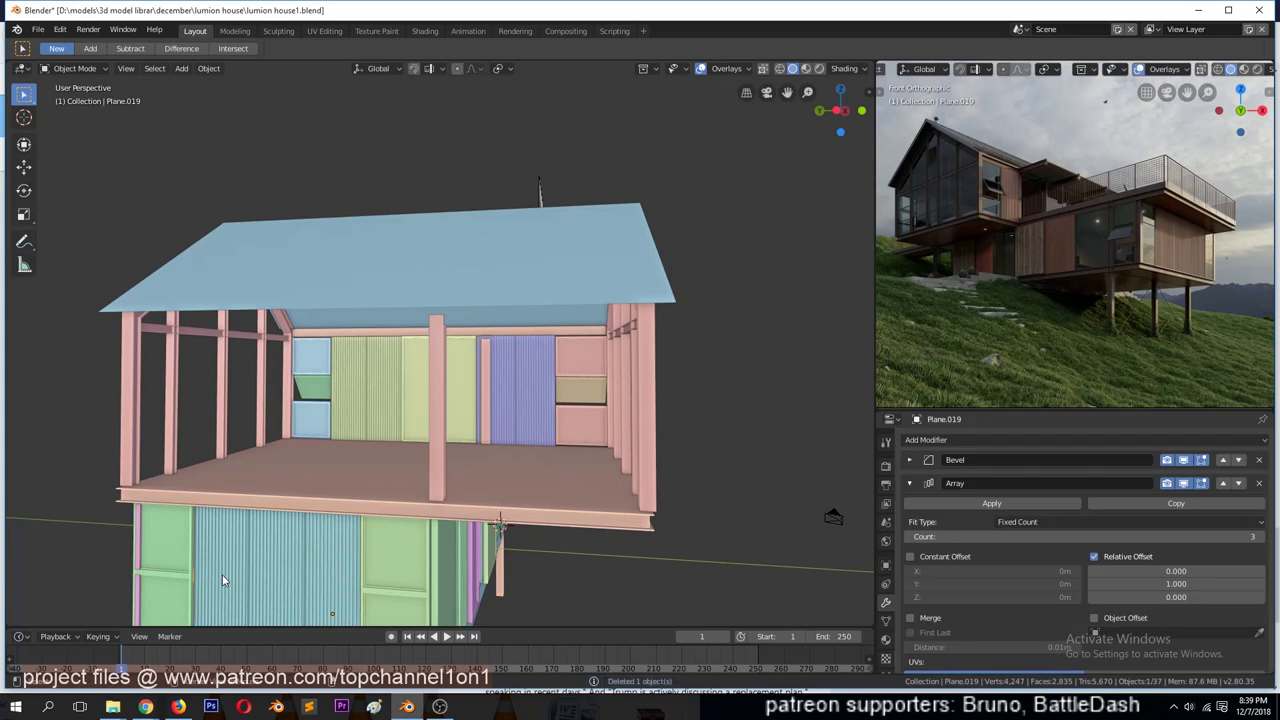
{"action": "left_click", "coordinate": [222, 580]}
{"action": "key", "text": "shift+d"}
{"action": "left_click", "coordinate": [260, 385]}
- In right-side wireframe view, move the copy along Y, enlarge it, and slide it left
{"action": "key", "text": "KP_3"}
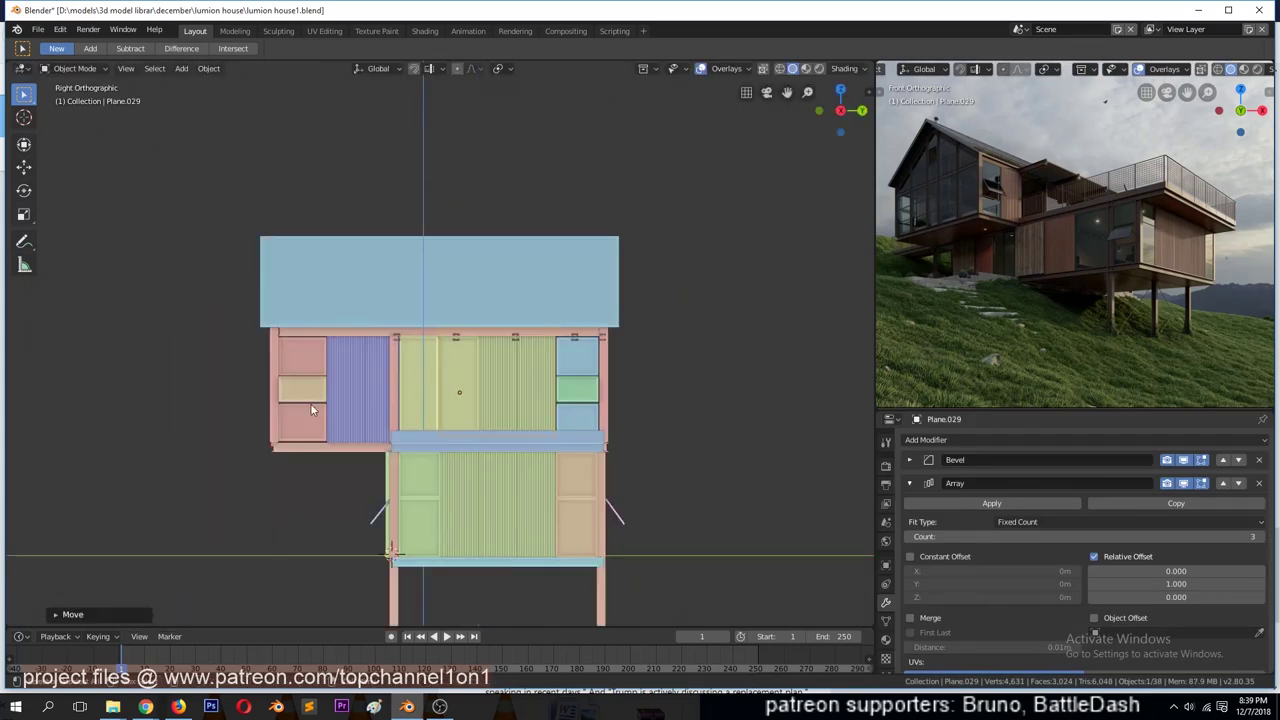
{"action": "key", "text": "shift+z"}
{"action": "scroll", "coordinate": [599, 428], "scroll_direction": "up", "scroll_amount": 3}
{"action": "key", "text": "g"}
{"action": "key", "text": "y"}
{"action": "left_click", "coordinate": [686, 421]}
{"action": "key", "text": "s"}
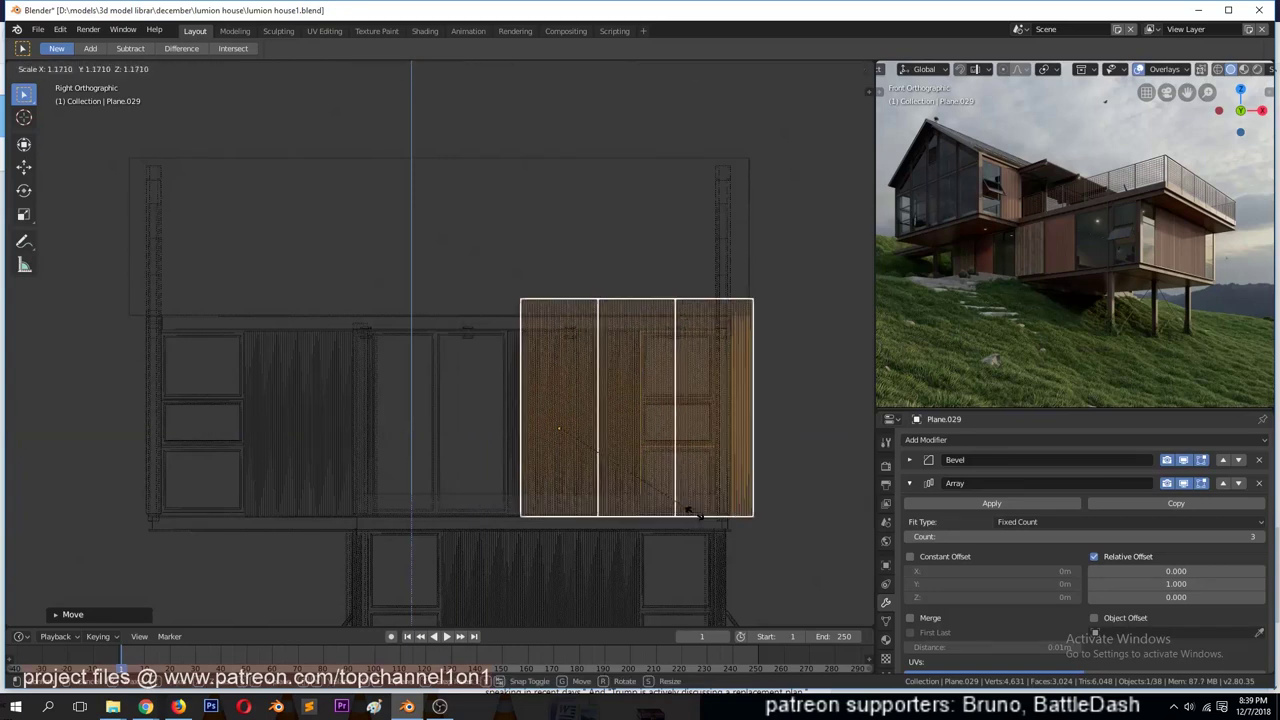
{"action": "left_click", "coordinate": [682, 472]}
{"action": "key", "text": "g"}
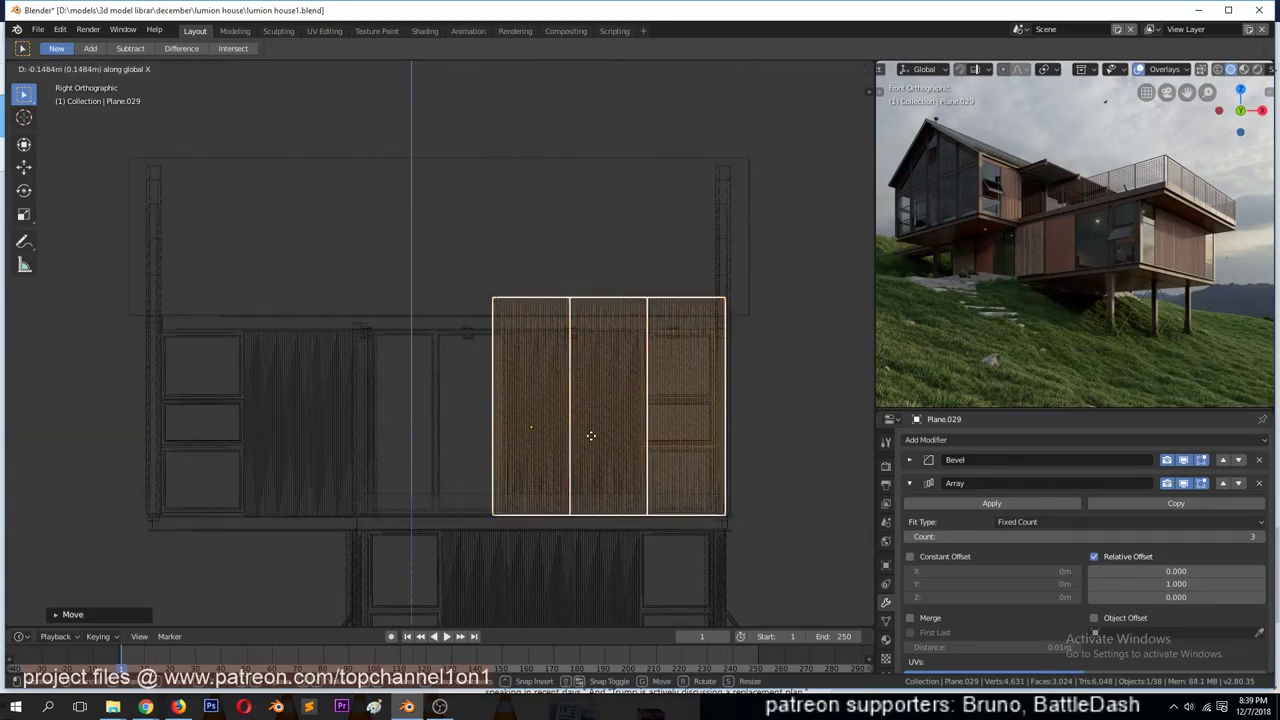
{"action": "left_click", "coordinate": [377, 453]}
- Raise the panel vertically onto the upper wall and increase its Array count to 7
{"action": "middle_click_drag", "start_coordinate": [377, 453], "coordinate": [567, 481]}
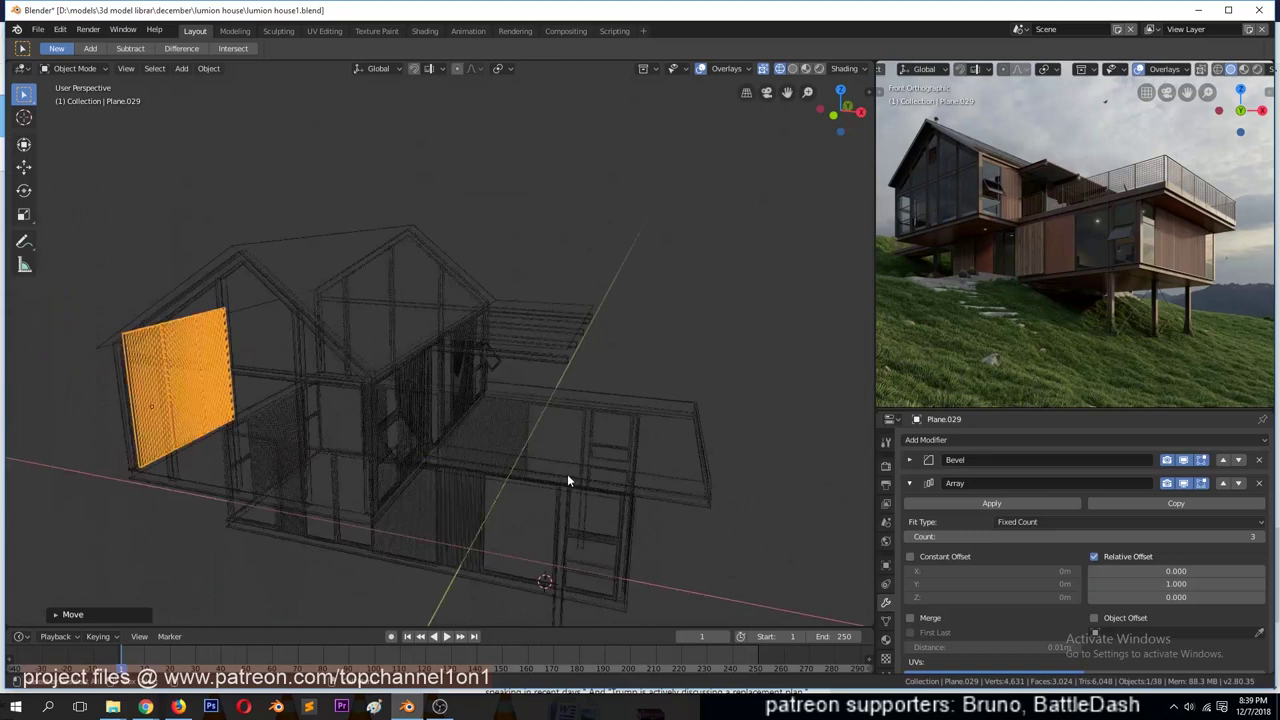
{"action": "left_click", "coordinate": [700, 455]}
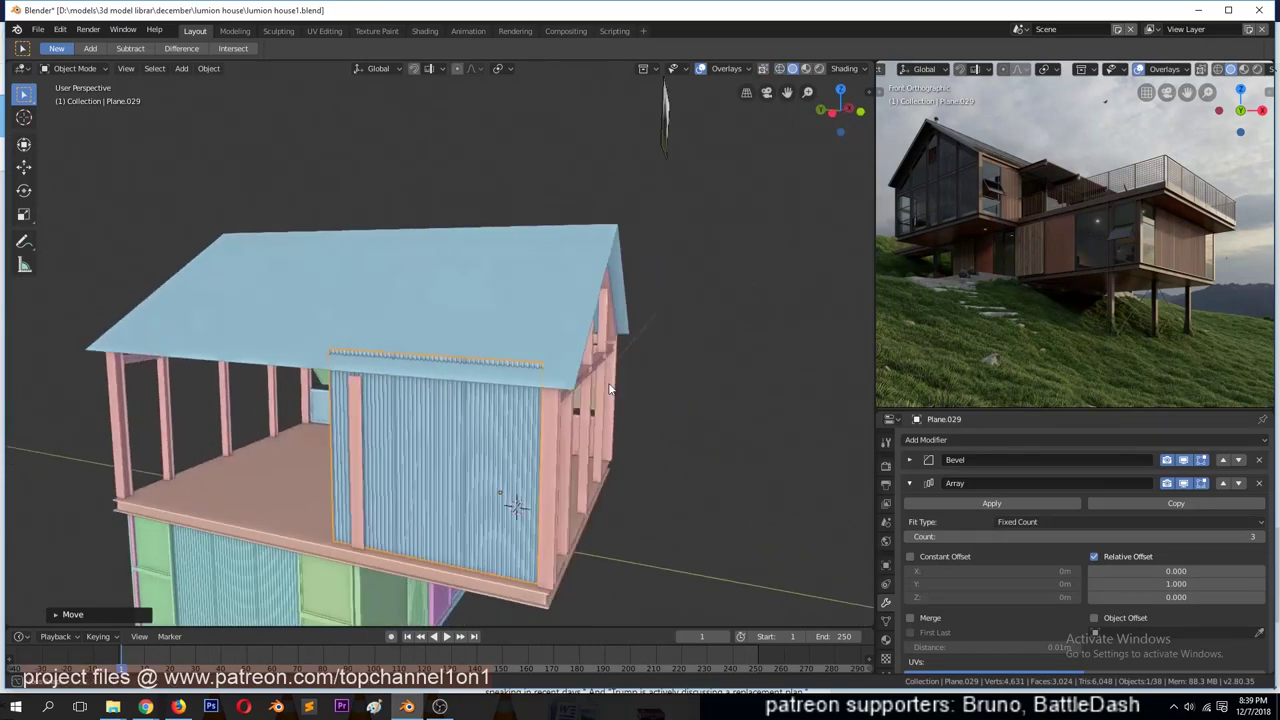
{"action": "middle_click_drag", "start_coordinate": [700, 455], "coordinate": [560, 305]}
{"action": "key", "text": "g"}
{"action": "key", "text": "z"}
{"action": "left_click", "coordinate": [559, 315]}
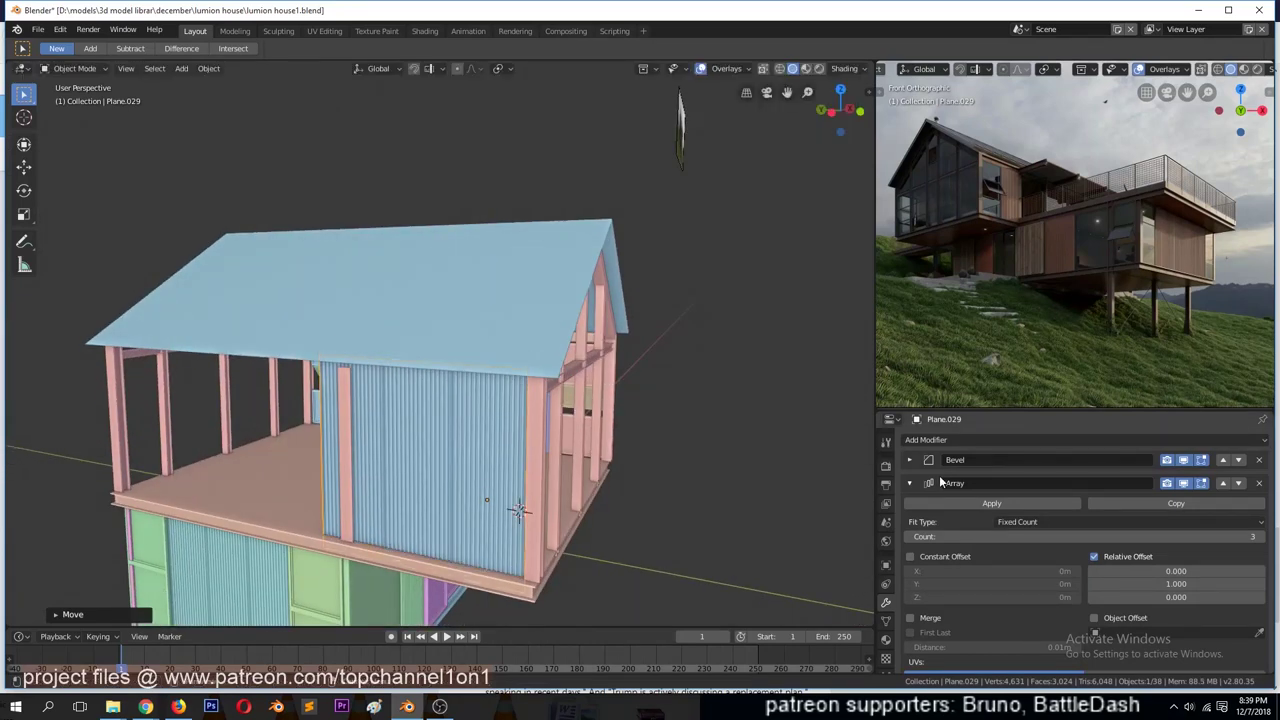
{"action": "left_click_drag", "start_coordinate": [1249, 536], "coordinate": [1268, 536]}
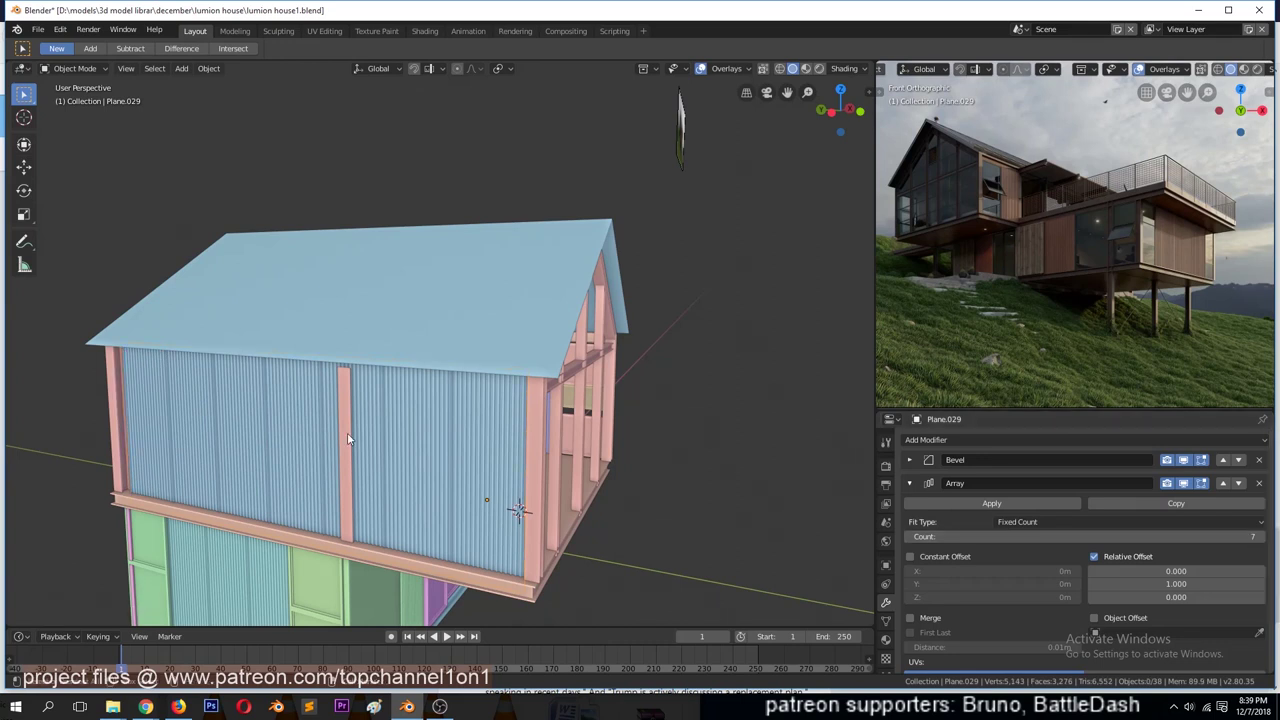
- Select all of the pink timber frame's geometry in see-through edit mode
{"action": "left_click", "coordinate": [347, 437]}
{"action": "key", "text": "Tab"}
{"action": "scroll", "coordinate": [347, 437], "scroll_direction": "up", "scroll_amount": 5}
{"action": "key", "text": "alt+z"}
{"action": "middle_click_drag", "start_coordinate": [154, 407], "coordinate": [403, 417]}
{"action": "key", "text": "ctrl+l"}
{"action": "key", "text": "Tab"}
{"action": "key", "text": "KP_1"}
- Return to solid shading and save the file
{"action": "key", "text": "alt+z"}
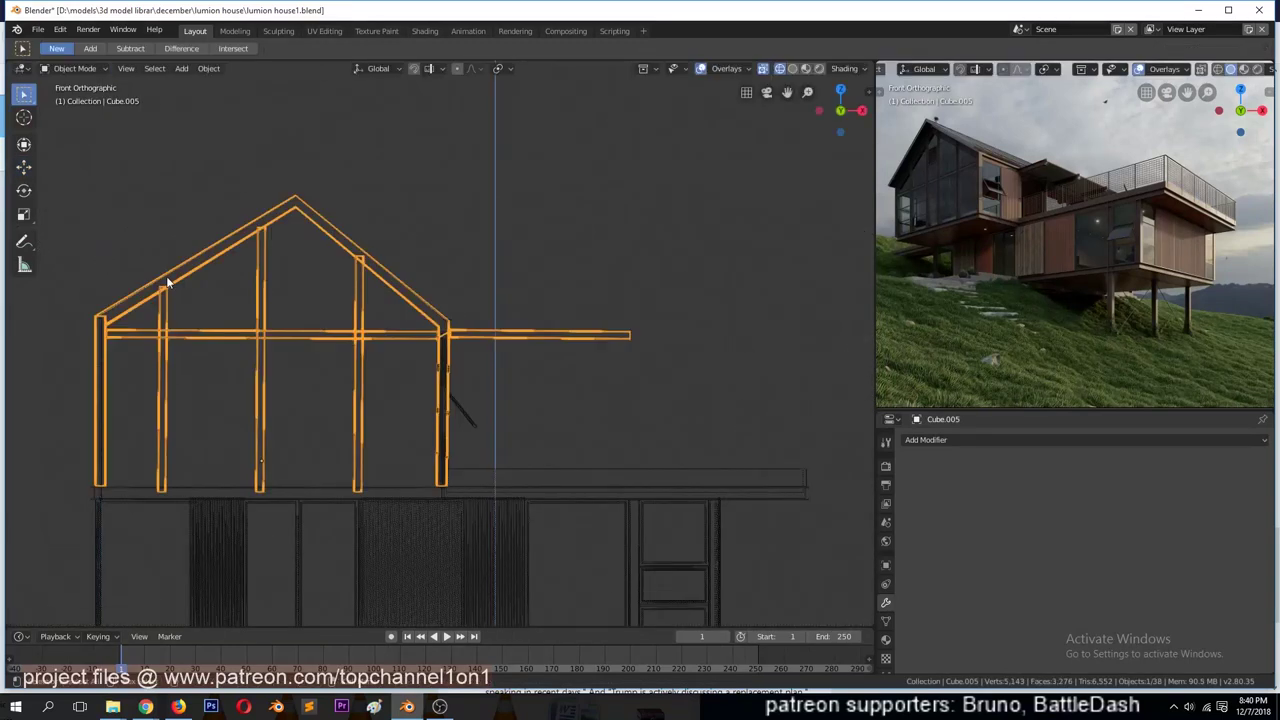
{"action": "key", "text": "shift+z"}
{"action": "mouse_move", "coordinate": [440, 341]}
{"action": "middle_mouse_down"}
{"action": "mouse_move", "coordinate": [506, 352]}
{"action": "mouse_move", "coordinate": [453, 389]}
{"action": "mouse_move", "coordinate": [575, 409]}
{"action": "mouse_move", "coordinate": [467, 394]}
{"action": "middle_mouse_up"}
{"action": "key", "text": "ctrl+s"}
- Move the upper corrugated wall panel and resize its width along Y
{"action": "scroll", "coordinate": [557, 479], "scroll_direction": "up", "scroll_amount": 3}
{"action": "mouse_move", "coordinate": [557, 479]}
{"action": "middle_mouse_down"}
{"action": "mouse_move", "coordinate": [571, 430]}
{"action": "mouse_move", "coordinate": [533, 388]}
{"action": "middle_mouse_up"}
{"action": "left_click", "coordinate": [533, 388]}
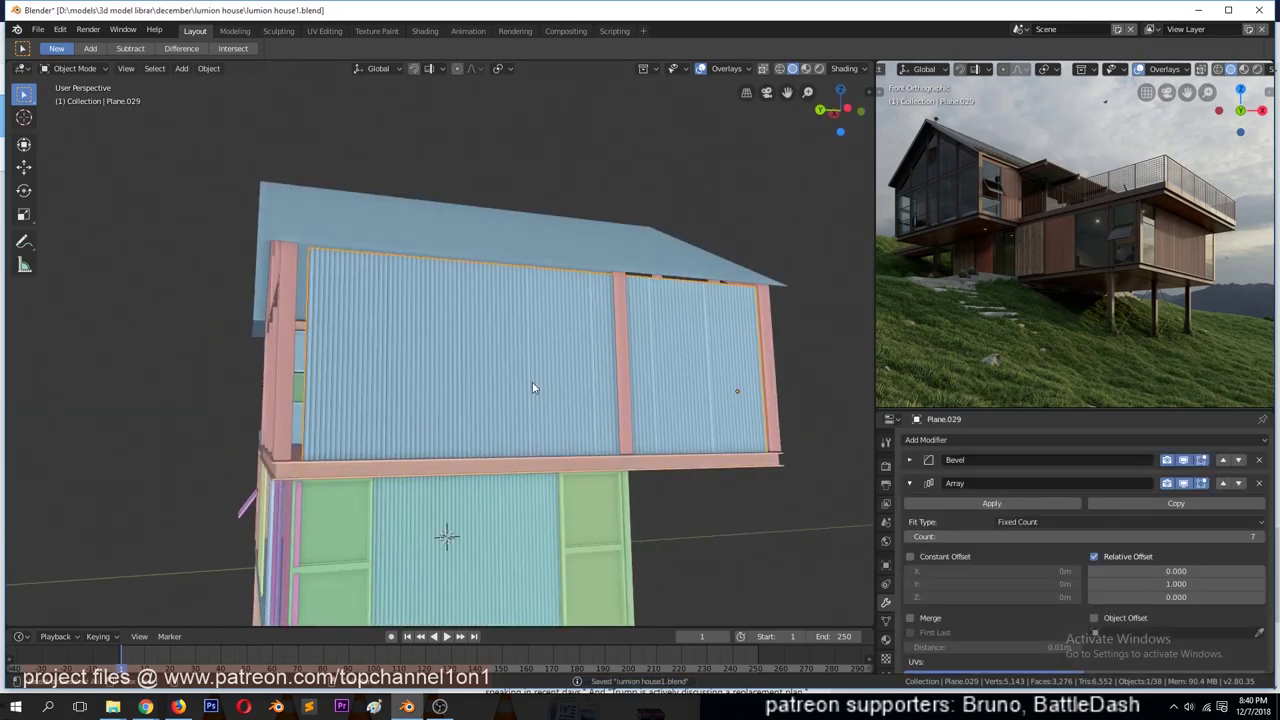
{"action": "key", "text": "g"}
{"action": "left_click", "coordinate": [560, 385]}
{"action": "key", "text": "s"}
{"action": "key", "text": "y"}
{"action": "left_click", "coordinate": [566, 386]}
- Add an edge loop across the roof and slide it toward the lower roof edge
{"action": "mouse_move", "coordinate": [566, 386]}
{"action": "middle_mouse_down"}
{"action": "mouse_move", "coordinate": [511, 417]}
{"action": "mouse_move", "coordinate": [554, 418]}
{"action": "middle_mouse_up"}
{"action": "left_click", "coordinate": [557, 276]}
{"action": "mouse_move", "coordinate": [557, 497]}
{"action": "middle_mouse_down"}
{"action": "mouse_move", "coordinate": [557, 276]}
{"action": "mouse_move", "coordinate": [527, 409]}
{"action": "middle_mouse_up"}
{"action": "key", "text": "Tab"}
{"action": "key", "text": "ctrl+r"}
{"action": "left_click", "coordinate": [527, 409]}
{"action": "key", "text": "g"}
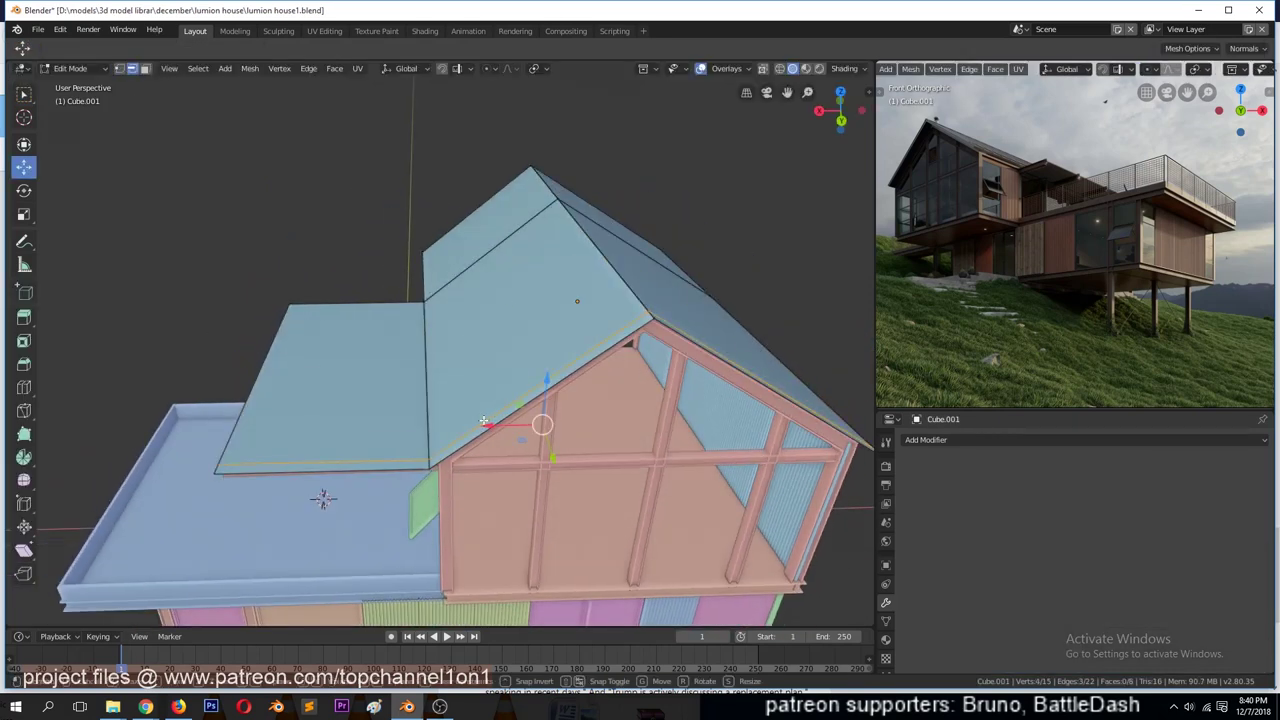
- Duplicate the roof edge, extrude it down into a face, and flatten it on Z
{"action": "key", "text": "shift+d"}
{"action": "right_click", "coordinate": [735, 355]}
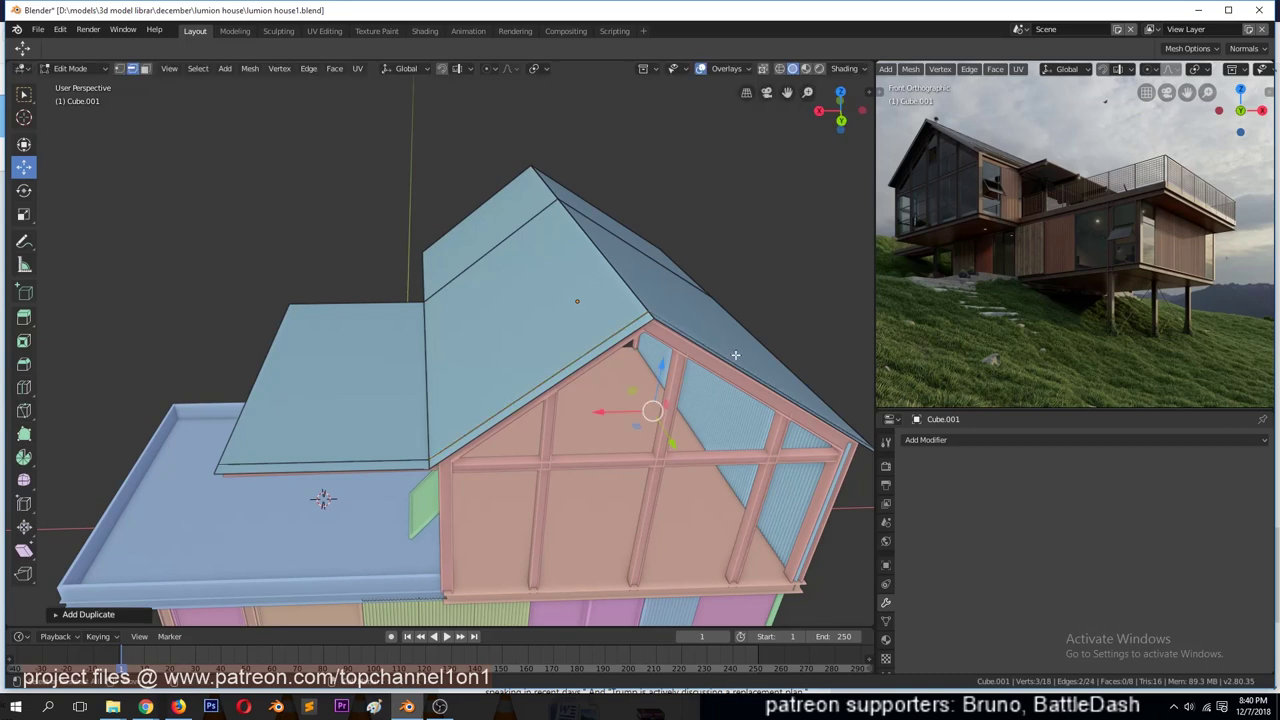
{"action": "key", "text": "e"}
{"action": "left_click", "coordinate": [725, 466]}
{"action": "key", "text": "s"}
{"action": "key", "text": "z"}
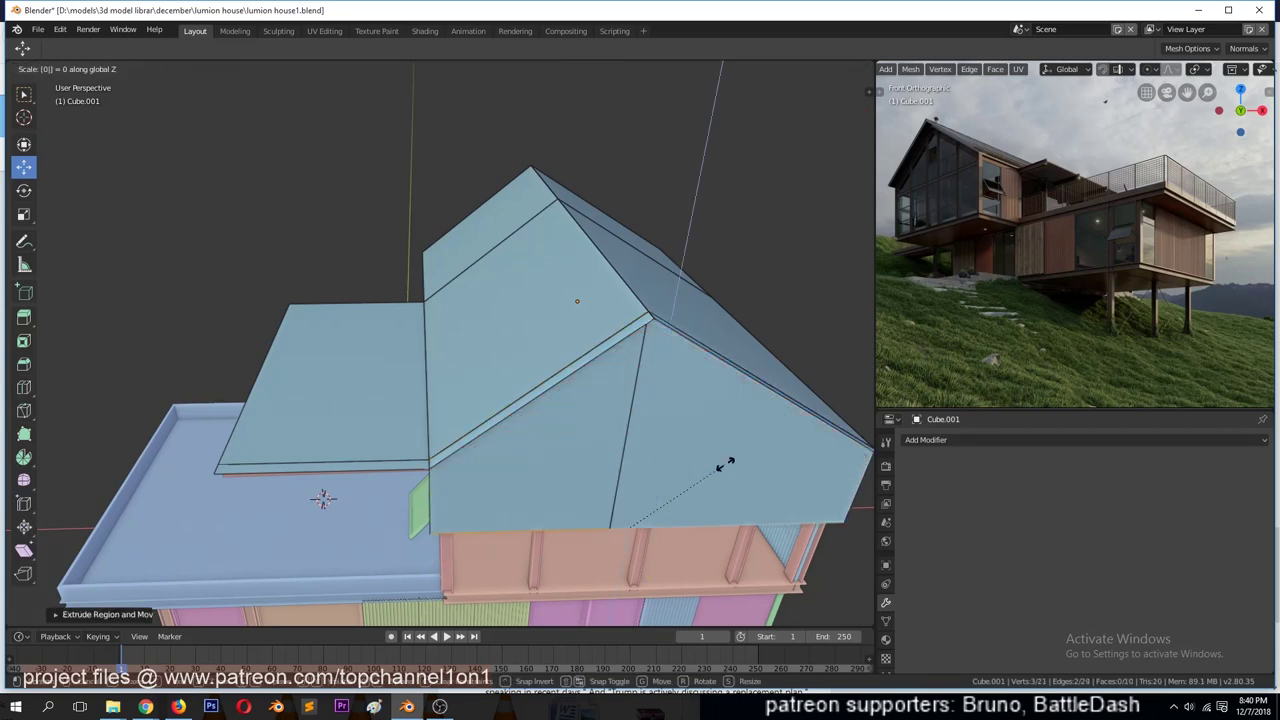
{"action": "key", "text": "Return"}
- Position the new gable face inside the timber frame and return to object mode
{"action": "left_click_drag", "start_coordinate": [614, 540], "coordinate": [614, 548]}
{"action": "mouse_move", "coordinate": [614, 548]}
{"action": "middle_mouse_down"}
{"action": "mouse_move", "coordinate": [716, 474]}
{"action": "mouse_move", "coordinate": [700, 486]}
{"action": "middle_mouse_up"}
{"action": "left_click", "coordinate": [680, 420]}
{"action": "mouse_move", "coordinate": [680, 420]}
{"action": "middle_mouse_down"}
{"action": "mouse_move", "coordinate": [720, 400]}
{"action": "mouse_move", "coordinate": [514, 405]}
{"action": "middle_mouse_up"}
{"action": "key", "text": "g"}
{"action": "left_click", "coordinate": [732, 403]}
{"action": "key", "text": "g"}
{"action": "left_click", "coordinate": [440, 425]}
{"action": "middle_click_drag", "start_coordinate": [440, 425], "coordinate": [700, 443]}
{"action": "key", "text": "g"}
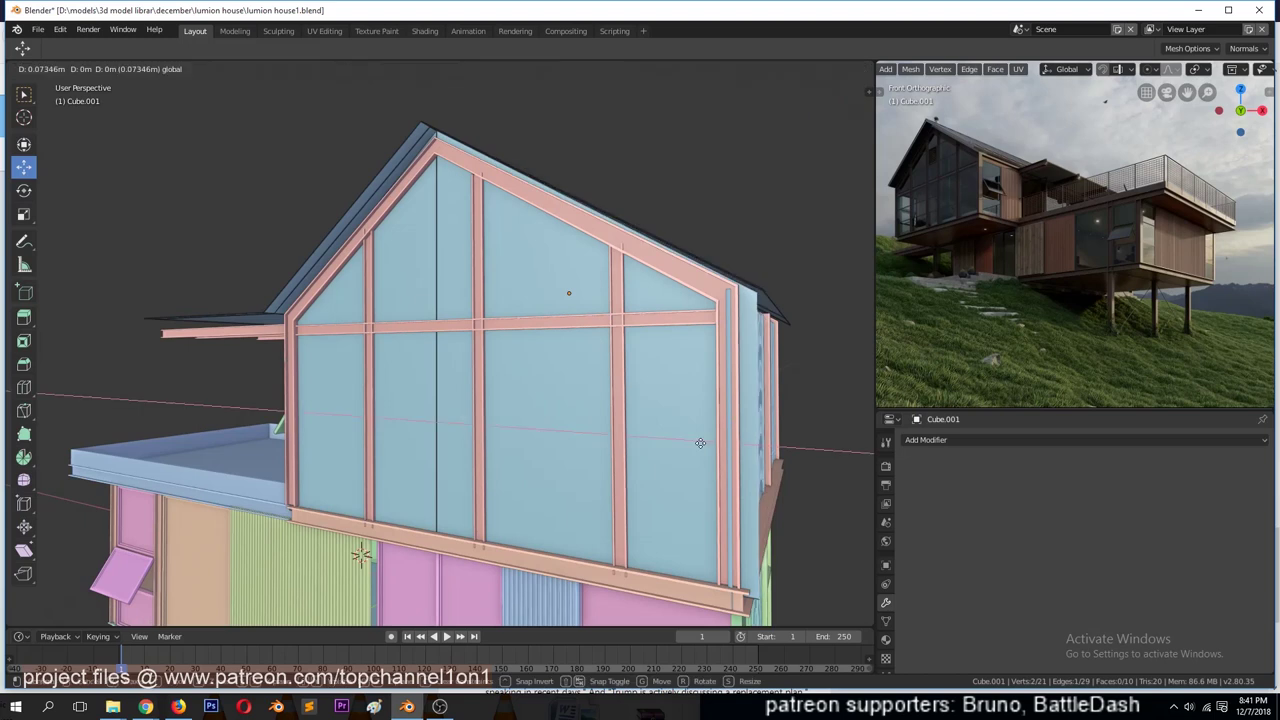
{"action": "left_click", "coordinate": [700, 443]}
{"action": "key", "text": "Tab"}
{"action": "middle_click_drag", "start_coordinate": [443, 289], "coordinate": [476, 297]}
- Add a Solidify modifier to the roof with thickness -0.05m
{"action": "left_click", "coordinate": [977, 440]}
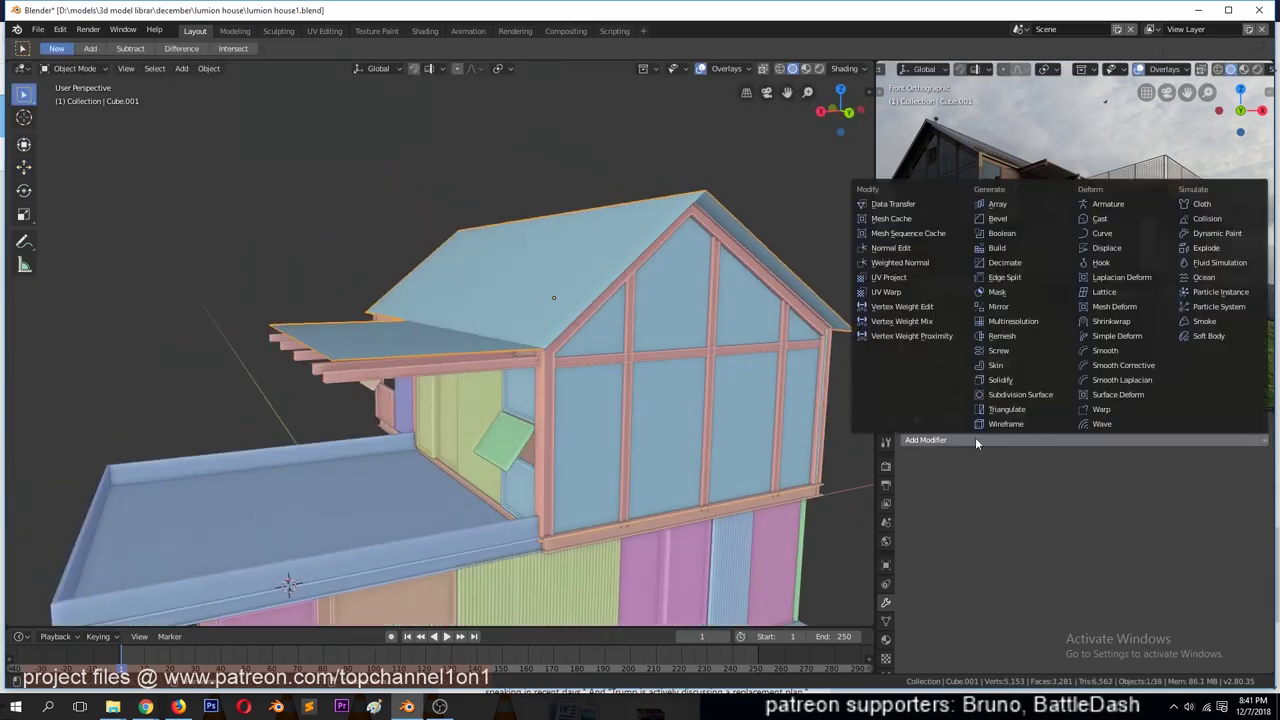
{"action": "left_click", "coordinate": [1003, 380]}
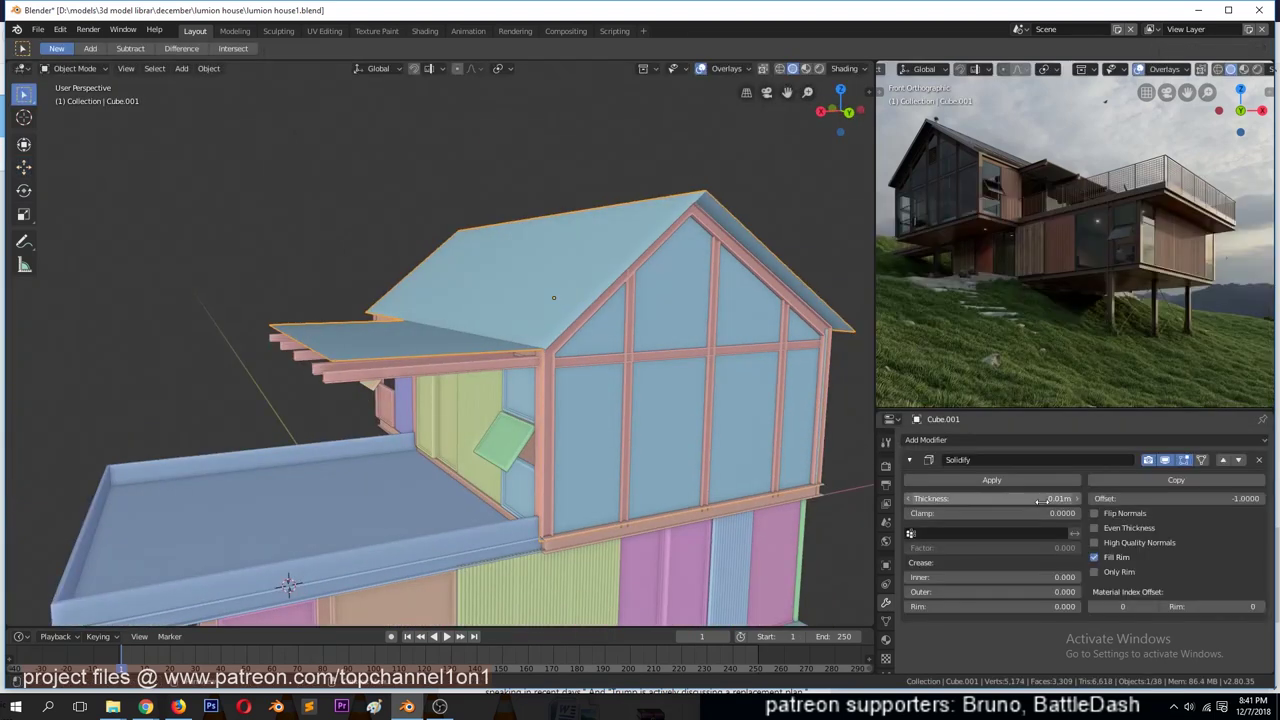
{"action": "middle_click_drag", "start_coordinate": [507, 346], "coordinate": [430, 335]}
{"action": "left_click_drag", "start_coordinate": [990, 498], "coordinate": [950, 498]}
{"action": "mouse_move", "coordinate": [868, 455]}
{"action": "middle_mouse_down"}
{"action": "mouse_move", "coordinate": [851, 423]}
{"action": "mouse_move", "coordinate": [866, 428]}
{"action": "mouse_move", "coordinate": [742, 366]}
{"action": "middle_mouse_up"}
- In Edit Mode, select the linked gable glass faces and frame them in view
{"action": "key", "text": "Tab"}
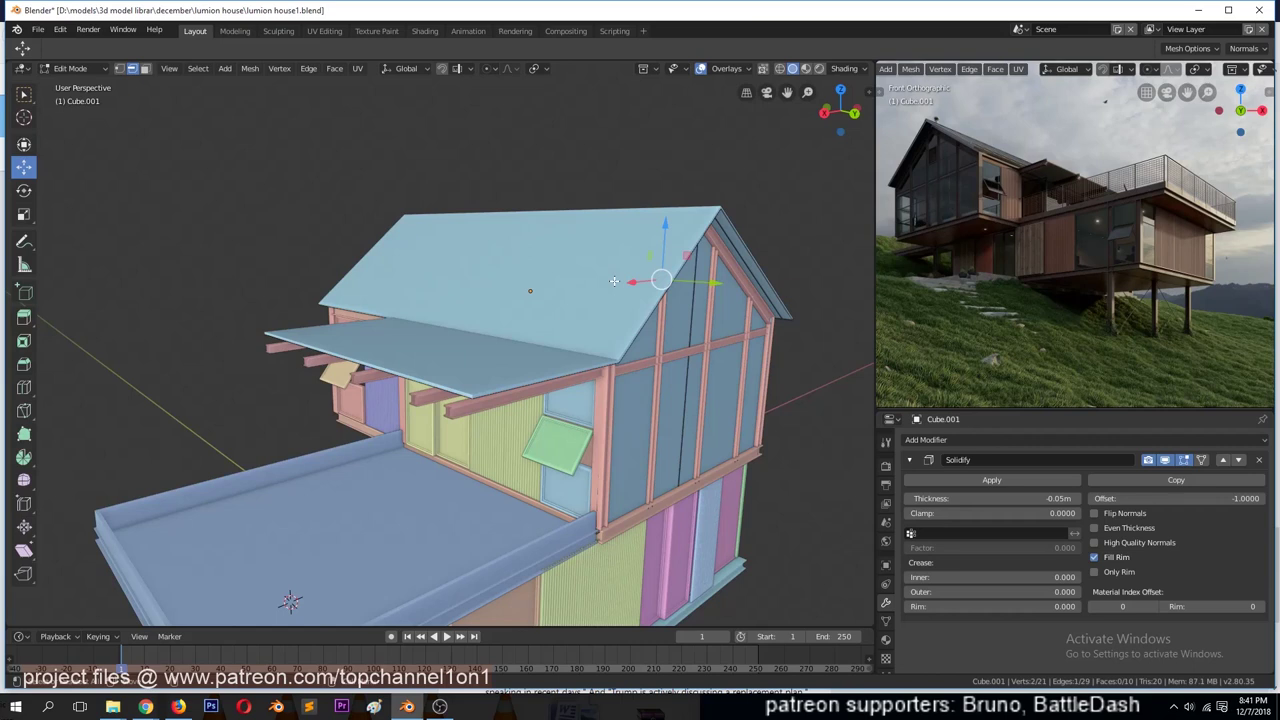
{"action": "key", "text": "ctrl+l"}
{"action": "key", "text": "alt+a"}
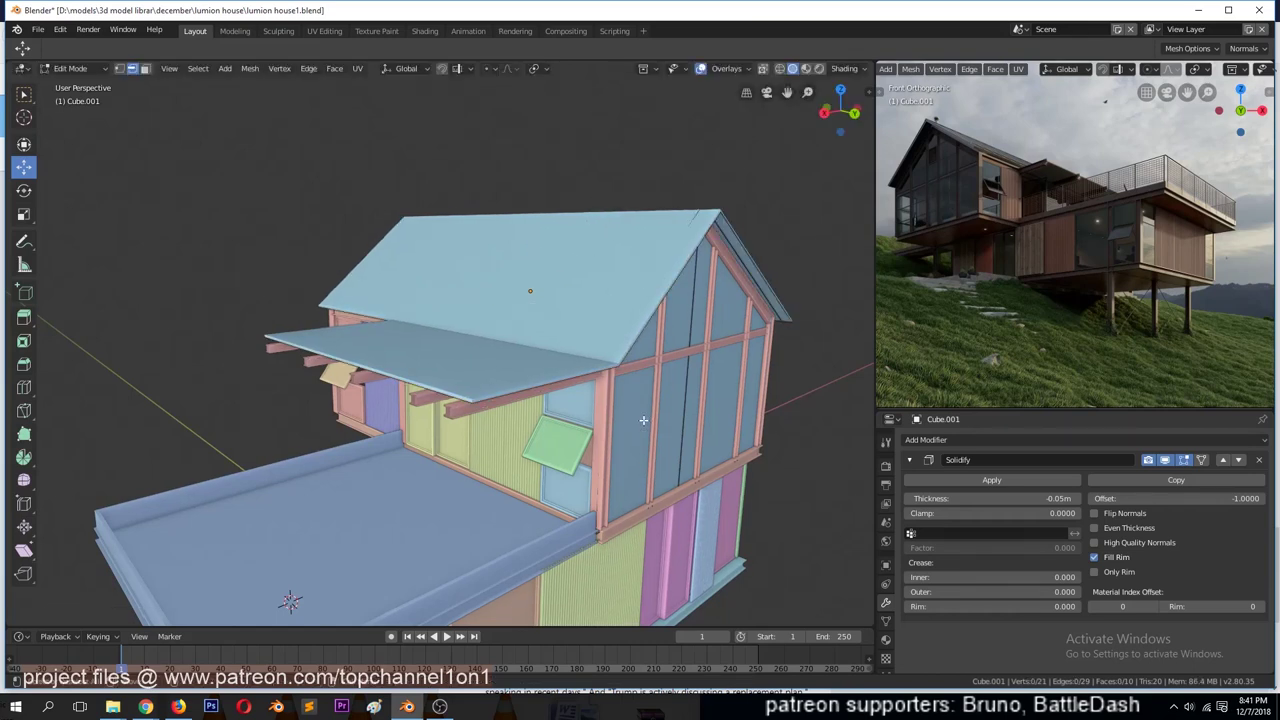
{"action": "key", "text": "3"}
{"action": "left_click", "coordinate": [640, 434]}
{"action": "key", "text": "ctrl+l"}
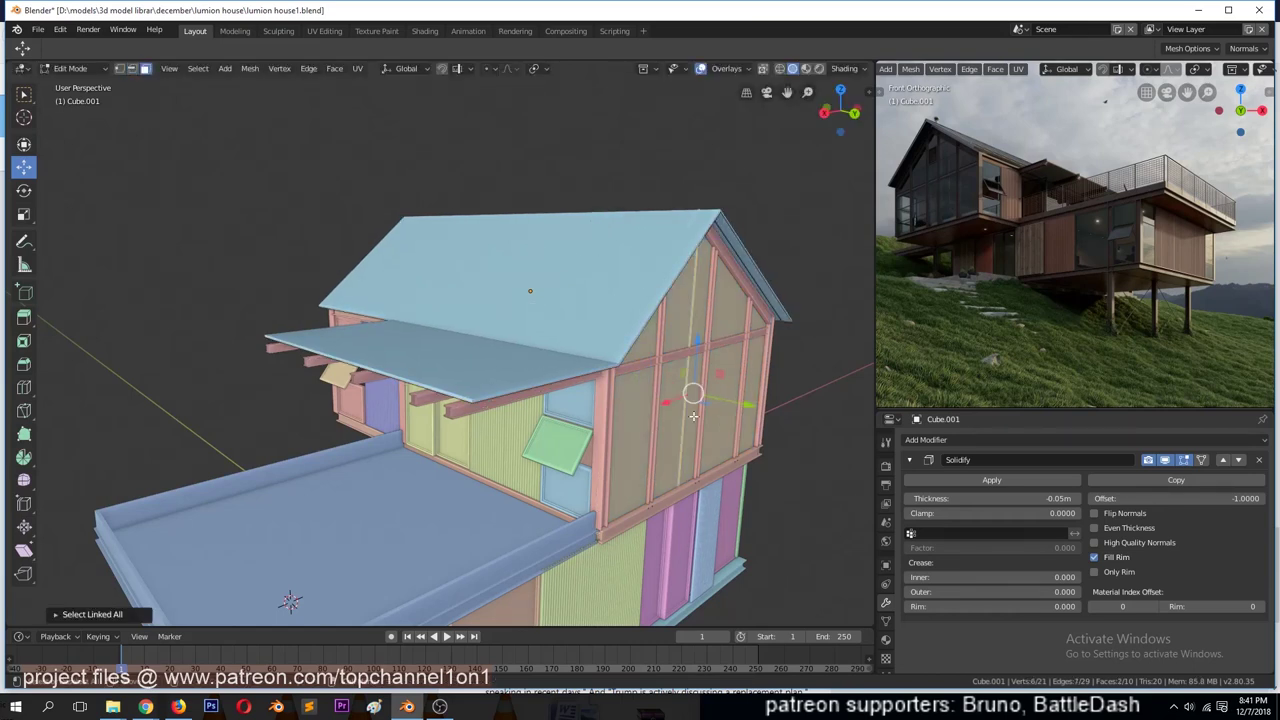
{"action": "key", "text": "KP_Decimal"}
{"action": "mouse_move", "coordinate": [692, 419]}
{"action": "middle_mouse_down"}
{"action": "mouse_move", "coordinate": [485, 411]}
{"action": "mouse_move", "coordinate": [603, 447]}
{"action": "middle_mouse_up"}
{"action": "scroll", "coordinate": [485, 411], "scroll_direction": "up", "scroll_amount": 3}
{"action": "key", "text": "alt+a"}
{"action": "scroll", "coordinate": [603, 447], "scroll_direction": "down", "scroll_amount": 3}
- Save the file and centre the front view on the gable end
{"action": "key", "text": "ctrl+s"}
{"action": "scroll", "coordinate": [603, 447], "scroll_direction": "down", "scroll_amount": 2}
{"action": "key", "text": "KP_1"}
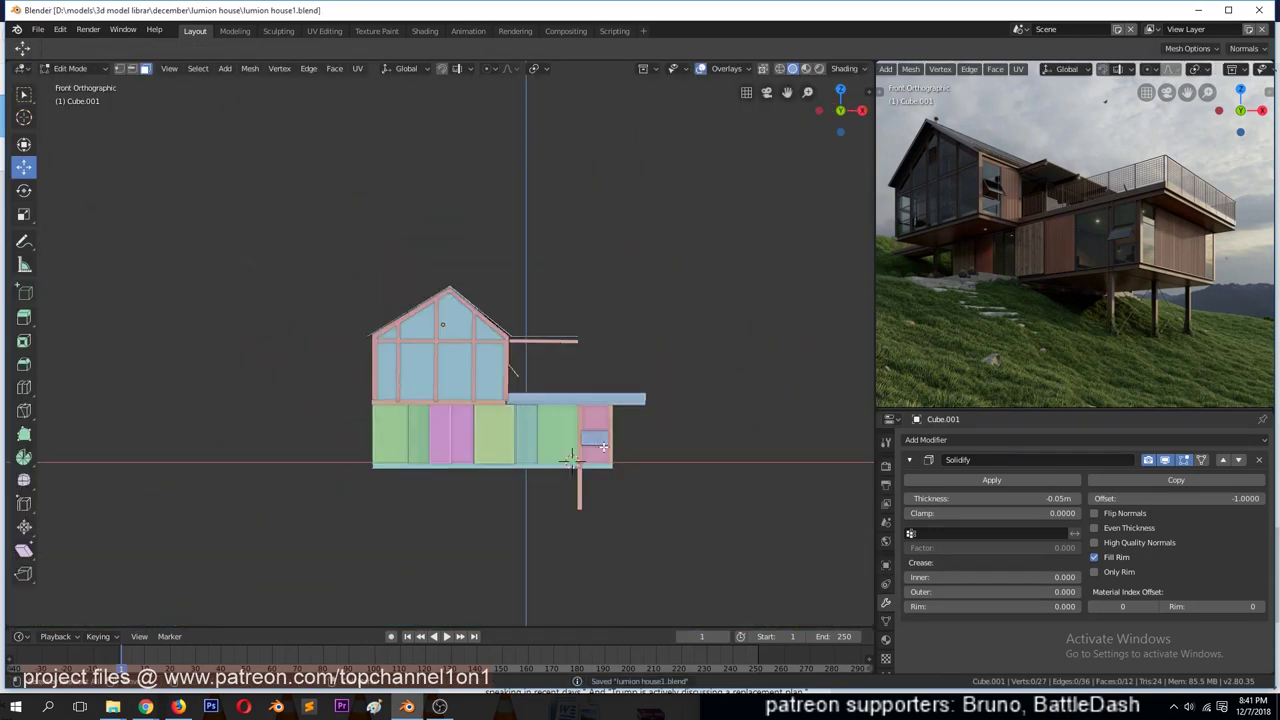
{"action": "scroll", "coordinate": [704, 305], "scroll_direction": "up", "scroll_amount": 4}
{"action": "left_click_drag", "start_coordinate": [774, 91], "coordinate": [655, 420]}
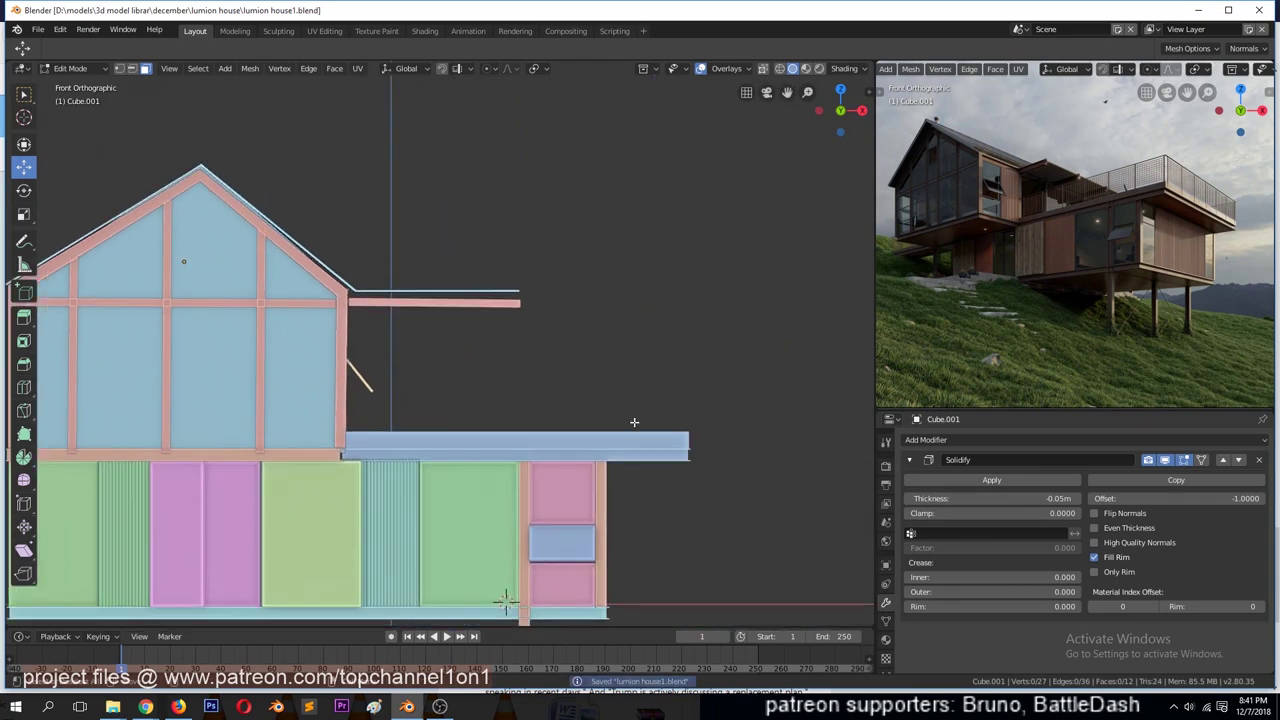
{"action": "key", "text": "Tab"}
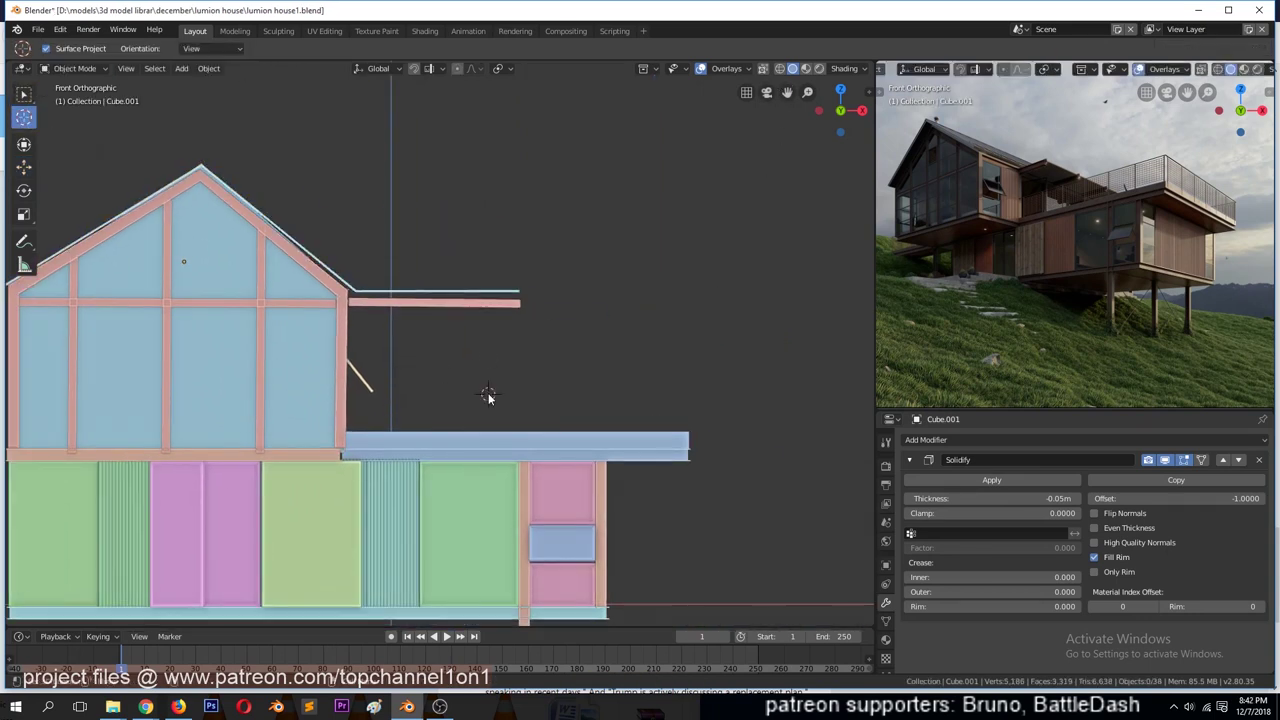
- Delete the stray thin stick beside the house
{"action": "left_click", "coordinate": [545, 394]}
{"action": "key", "text": "x"}
{"action": "left_click", "coordinate": [548, 394]}
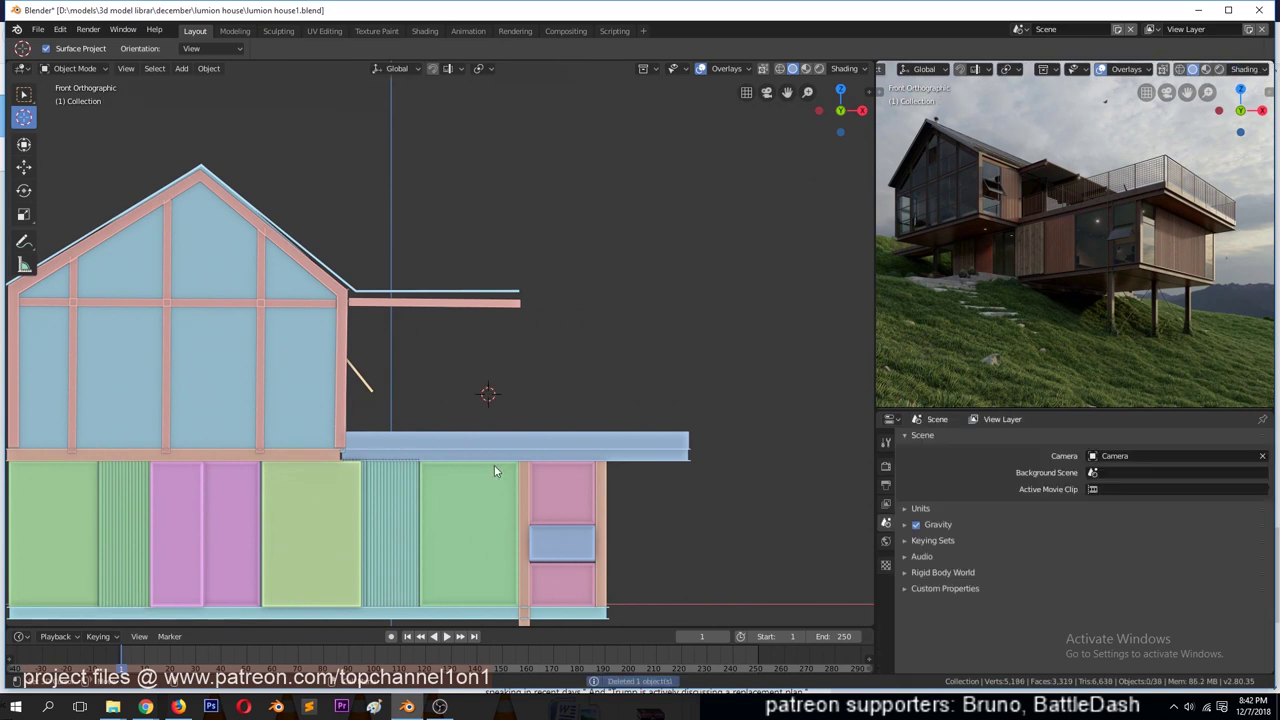
{"action": "middle_click_drag", "start_coordinate": [494, 467], "coordinate": [659, 423]}
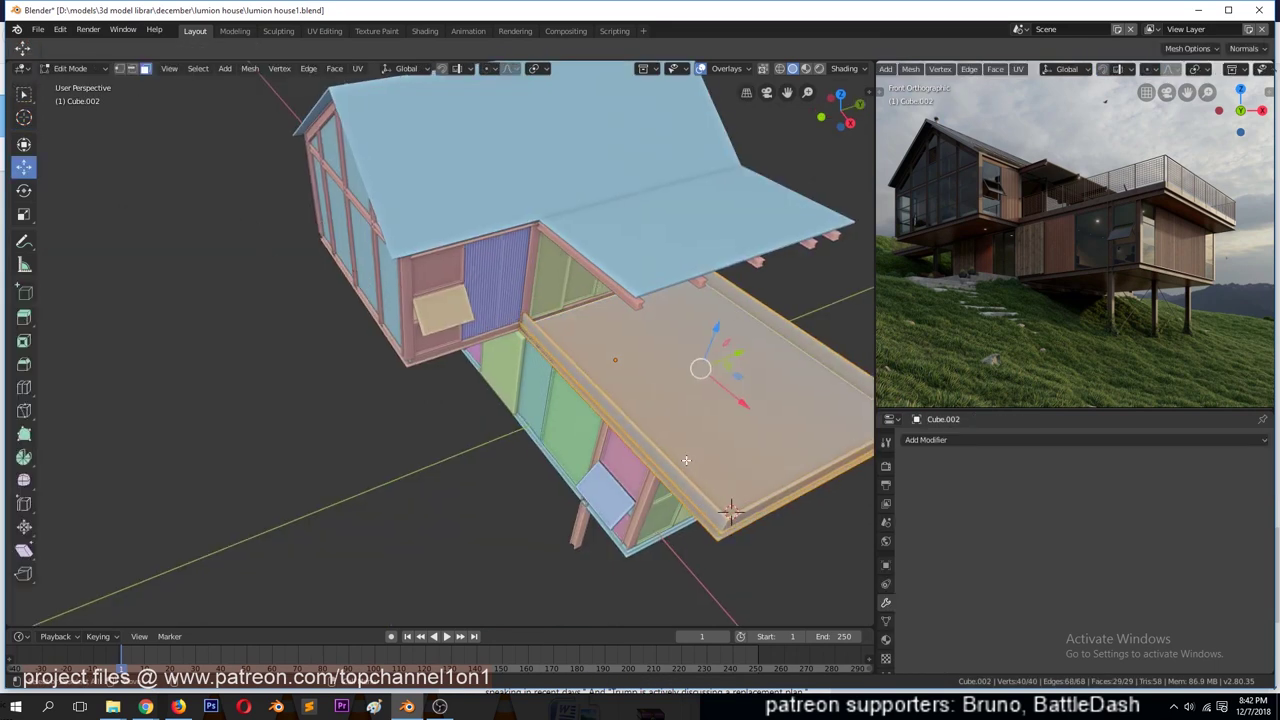
- Extrude the pink balcony floor face upward to raise walls around the deck
{"action": "key", "text": "KP_Decimal"}
{"action": "key", "text": "Tab"}
{"action": "left_click", "coordinate": [437, 393]}
{"action": "key", "text": "Tab"}
{"action": "key", "text": "a"}
{"action": "right_click", "coordinate": [556, 337]}
{"action": "left_click", "coordinate": [560, 337]}
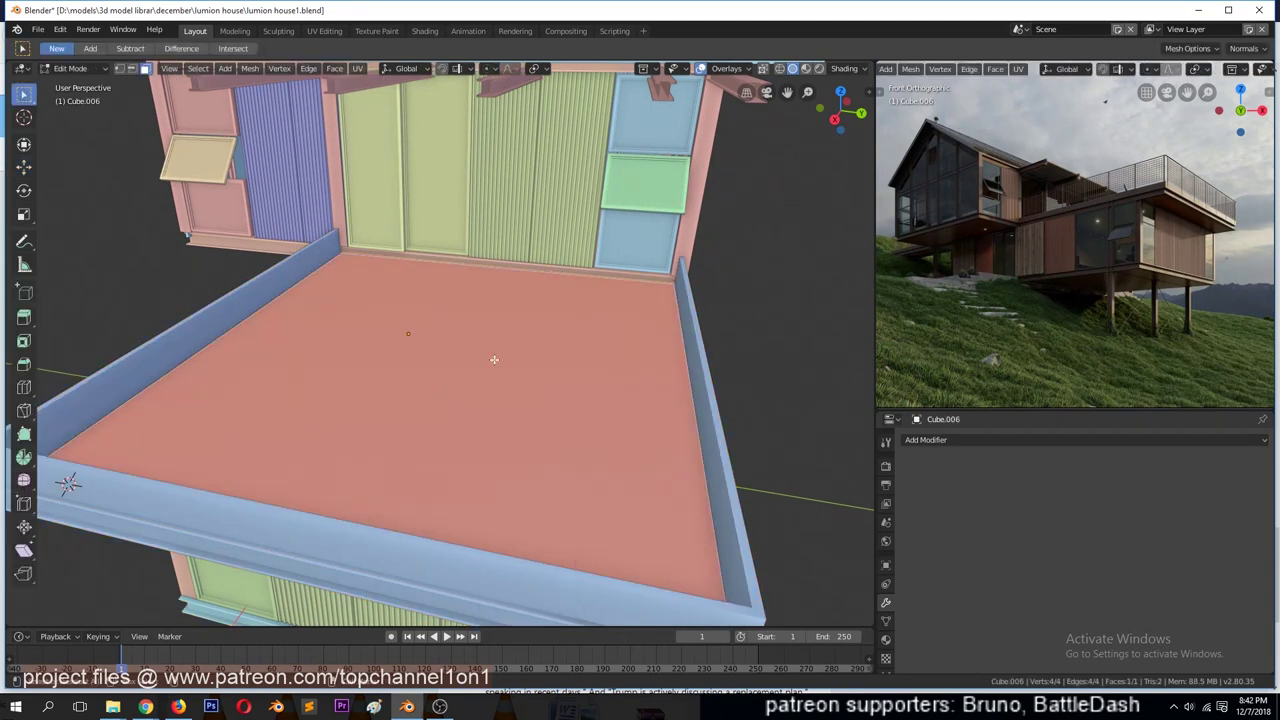
{"action": "left_click", "coordinate": [509, 235]}
- Delete the top face so the balcony box becomes hollow
{"action": "key", "text": "x"}
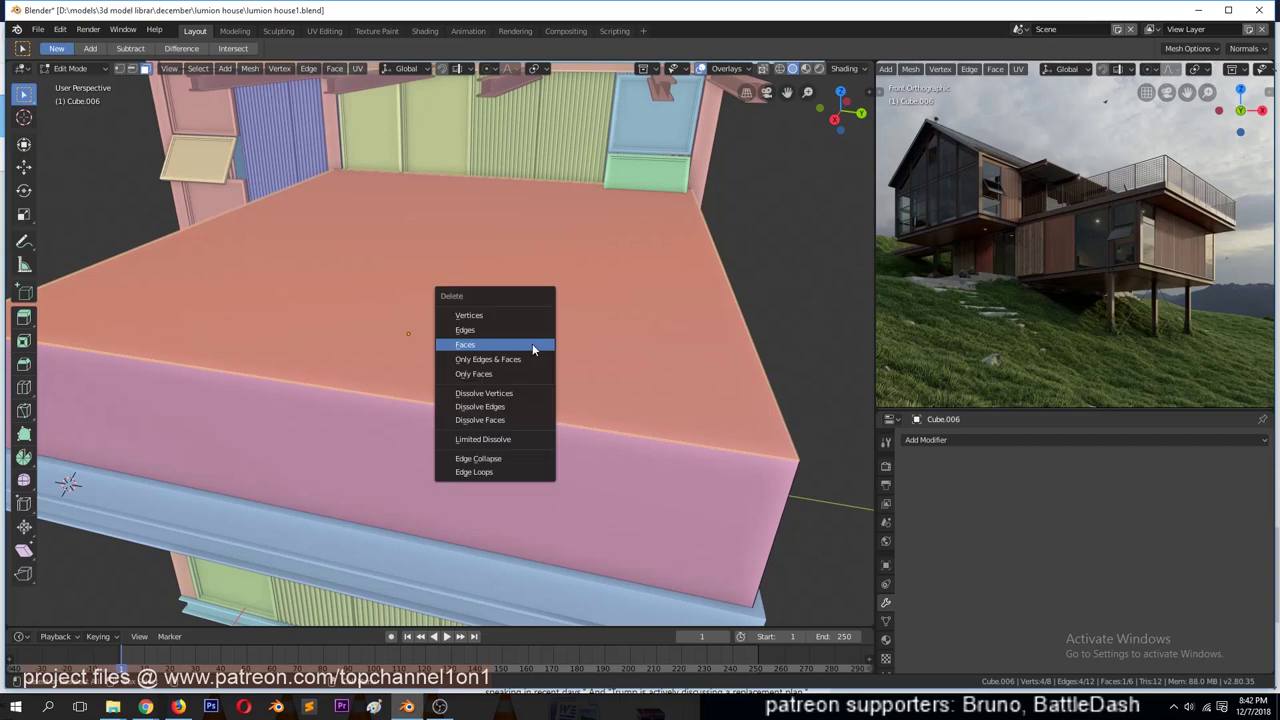
{"action": "left_click", "coordinate": [520, 350]}
{"action": "key", "text": "Tab"}
{"action": "scroll", "coordinate": [516, 245], "scroll_direction": "down", "scroll_amount": 4}
{"action": "mouse_move", "coordinate": [516, 245]}
{"action": "middle_mouse_down"}
{"action": "mouse_move", "coordinate": [536, 403]}
{"action": "mouse_move", "coordinate": [460, 350]}
{"action": "middle_mouse_up"}
- Apply the balcony box's transforms and save the file
{"action": "key", "text": "Tab"}
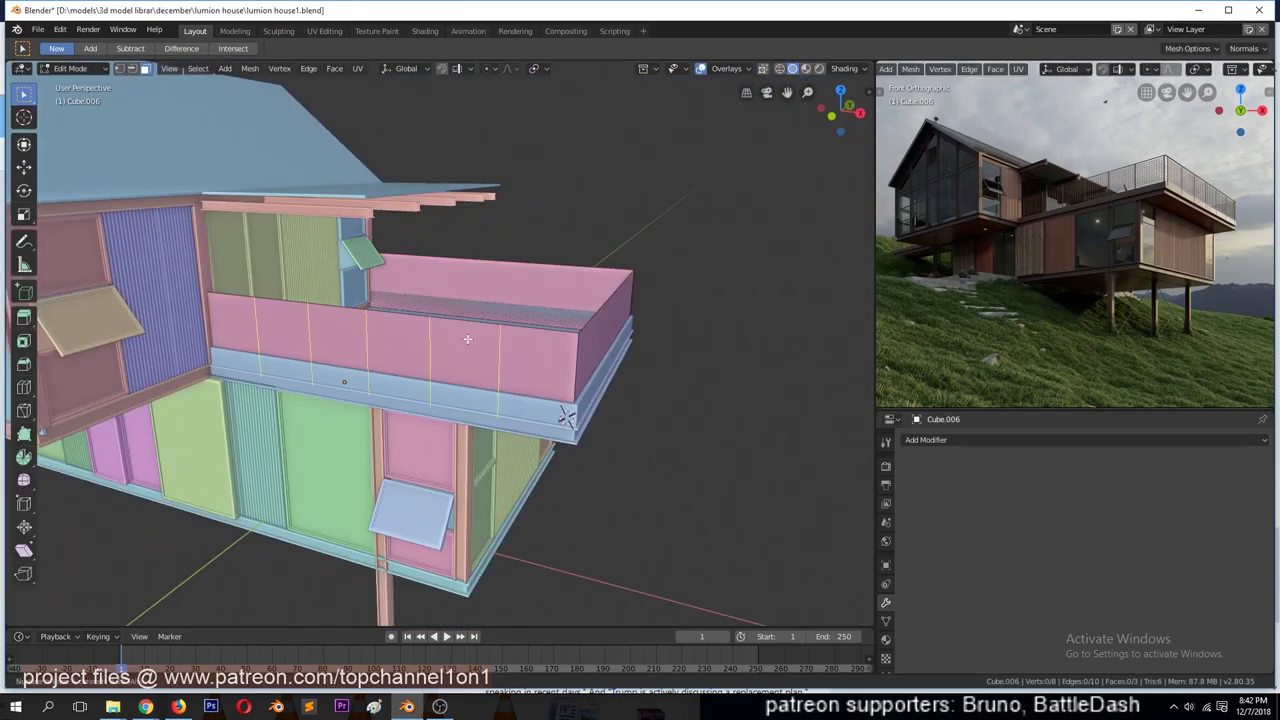
{"action": "key", "text": "a"}
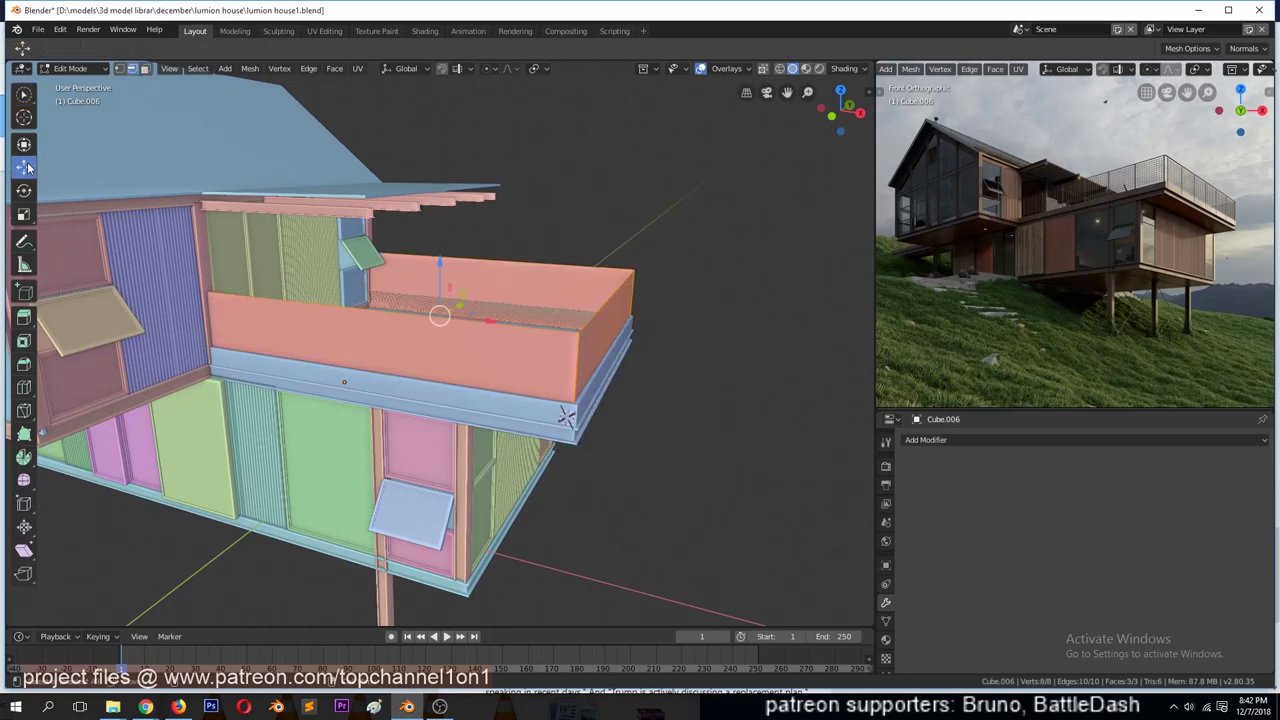
{"action": "key", "text": "Tab"}
{"action": "key", "text": "ctrl+s"}
{"action": "key", "text": "ctrl+a"}
{"action": "left_click", "coordinate": [734, 416]}
- Add a Skin modifier to the railing and shrink its rail thickness
{"action": "left_click", "coordinate": [1000, 440]}
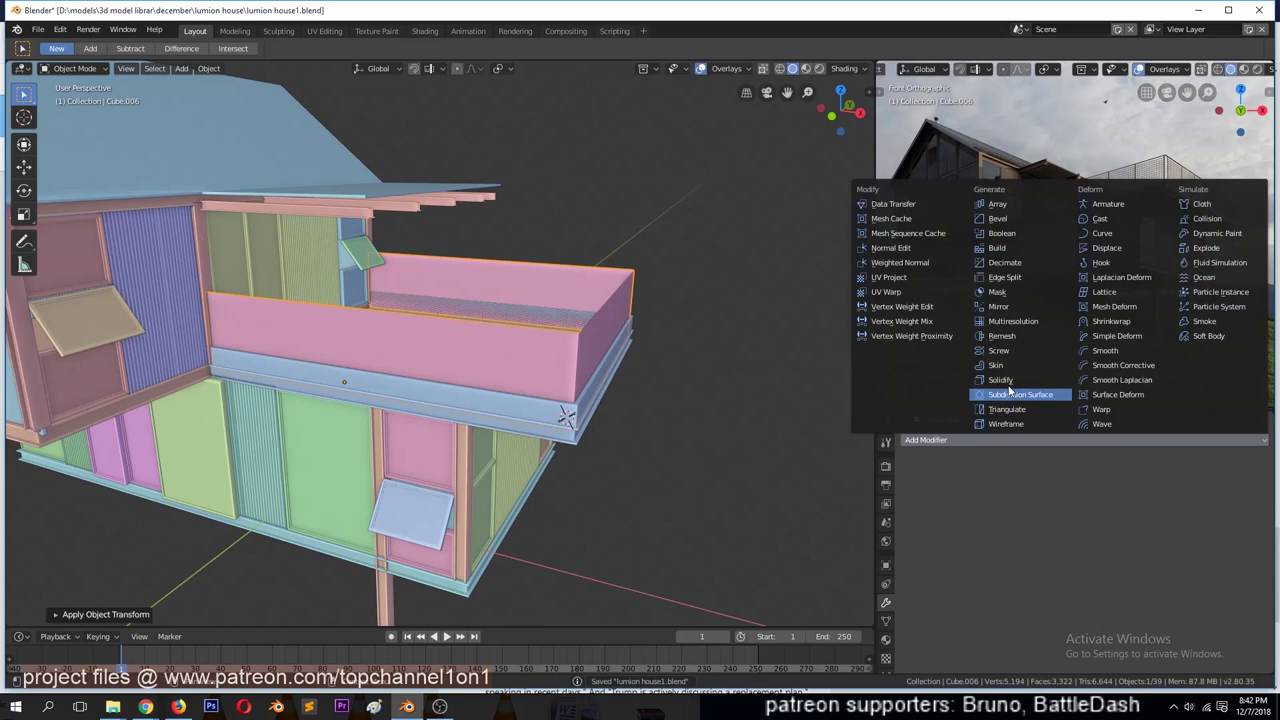
{"action": "left_click", "coordinate": [997, 366]}
{"action": "key", "text": "Tab"}
{"action": "key", "text": "ctrl+a"}
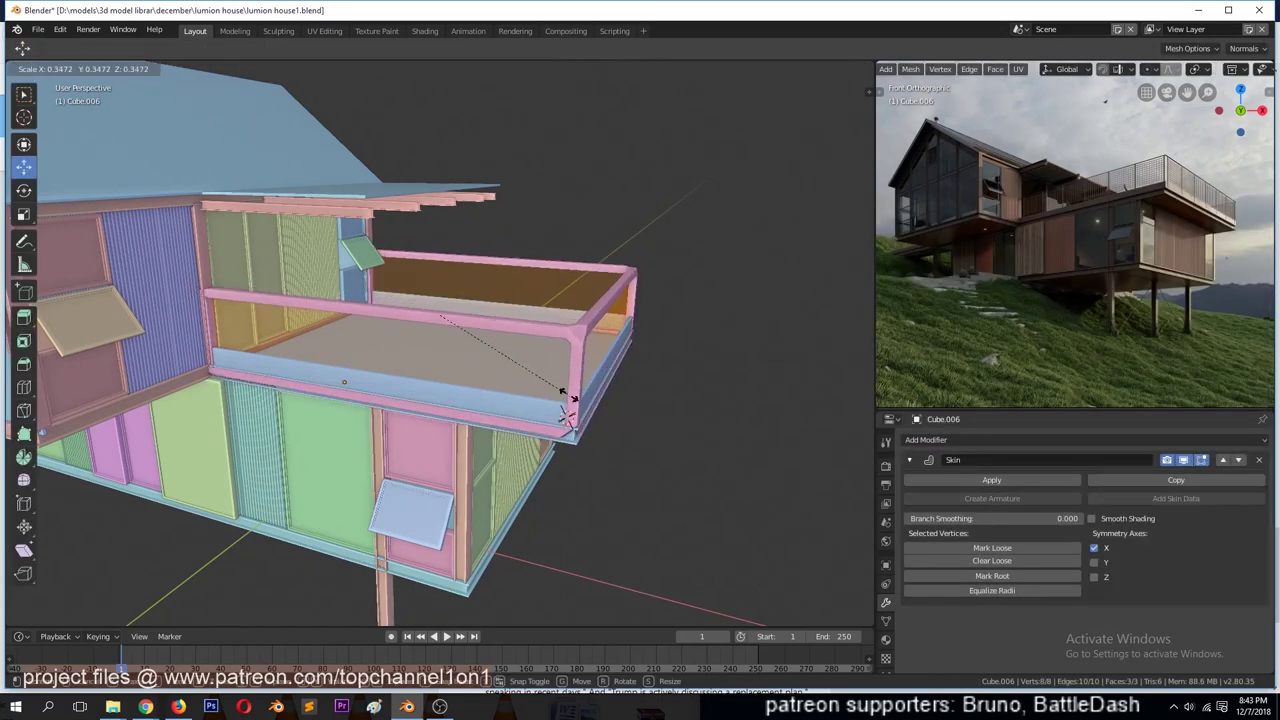
{"action": "left_click", "coordinate": [472, 342]}
{"action": "key", "text": "Tab"}
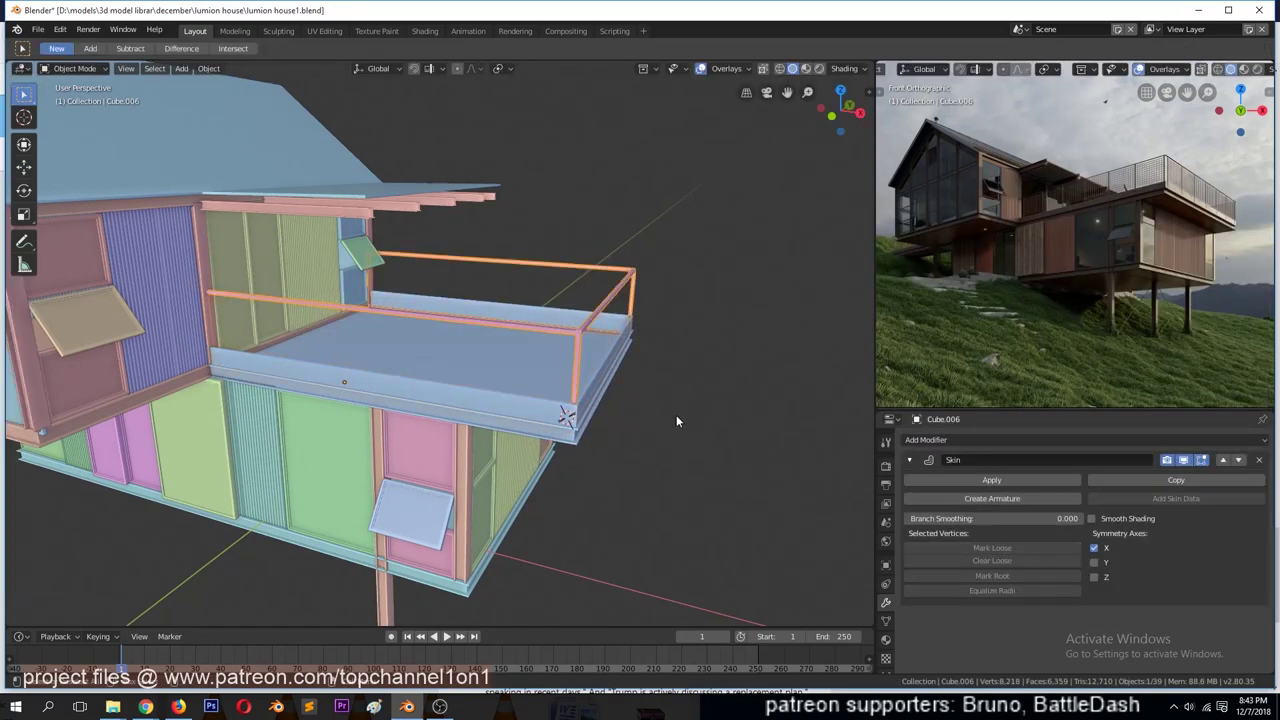
- Duplicate the railing and stretch the copy vertically along Z into panels
{"action": "key", "text": "shift+d"}
{"action": "key", "text": "Escape"}
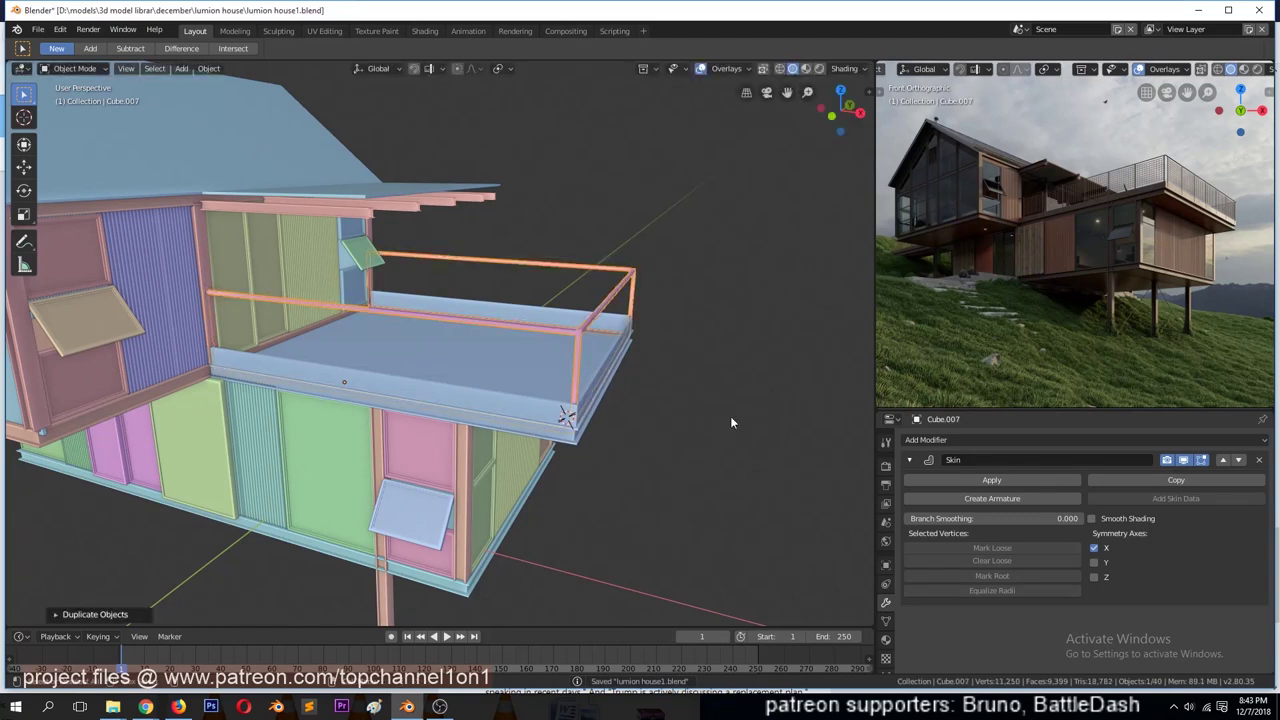
{"action": "key", "text": "s"}
{"action": "key", "text": "z"}
{"action": "left_click", "coordinate": [695, 347]}
{"action": "mouse_move", "coordinate": [695, 347]}
{"action": "middle_mouse_down"}
{"action": "mouse_move", "coordinate": [654, 410]}
{"action": "mouse_move", "coordinate": [632, 402]}
{"action": "middle_mouse_up"}
{"action": "scroll", "coordinate": [632, 402], "scroll_direction": "up", "scroll_amount": 3}
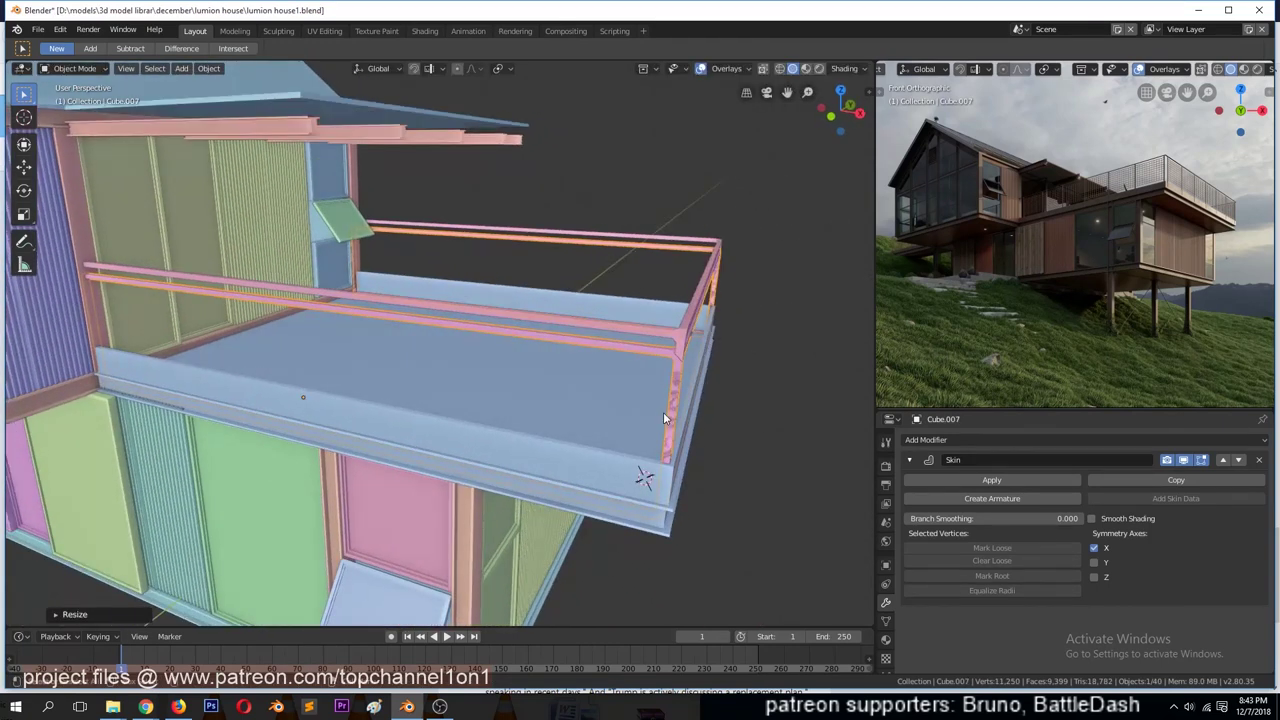
- Isolate the duplicate with the skin hidden and tear its wall apart at the corner
{"action": "key", "text": "Tab"}
{"action": "left_click", "coordinate": [1182, 460]}
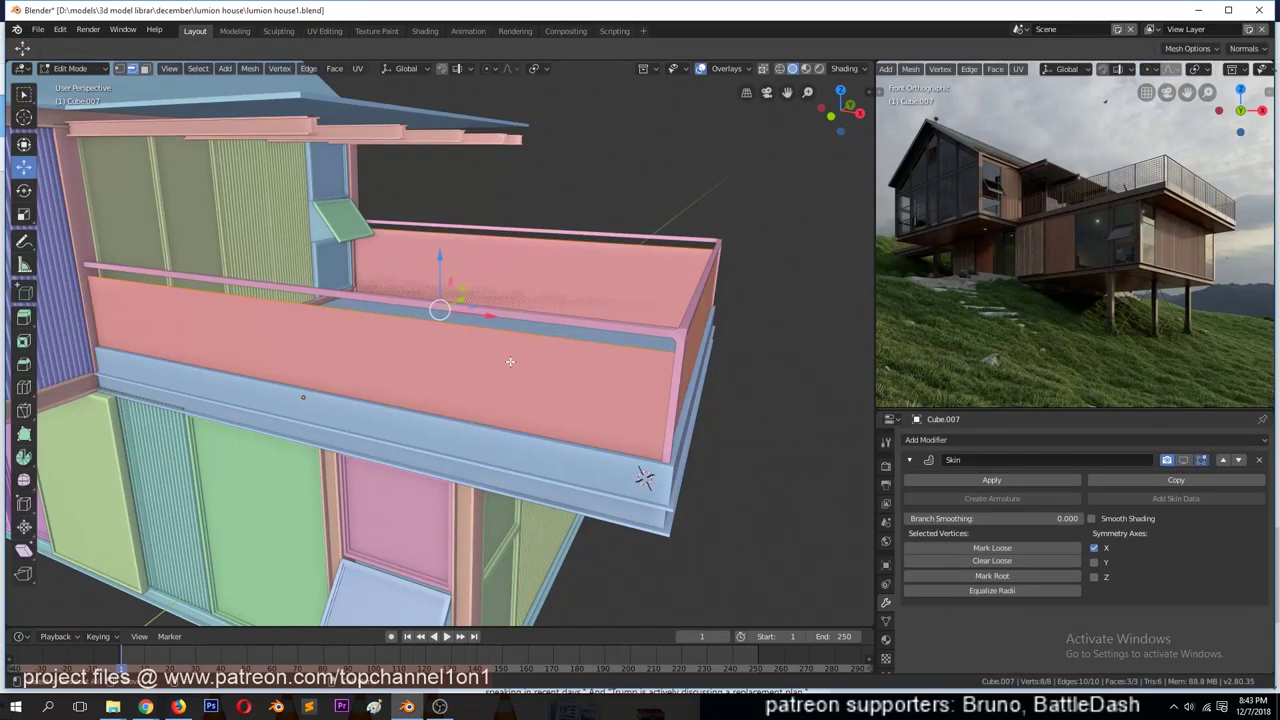
{"action": "key", "text": "KP_Divide"}
{"action": "key", "text": "KP_Divide"}
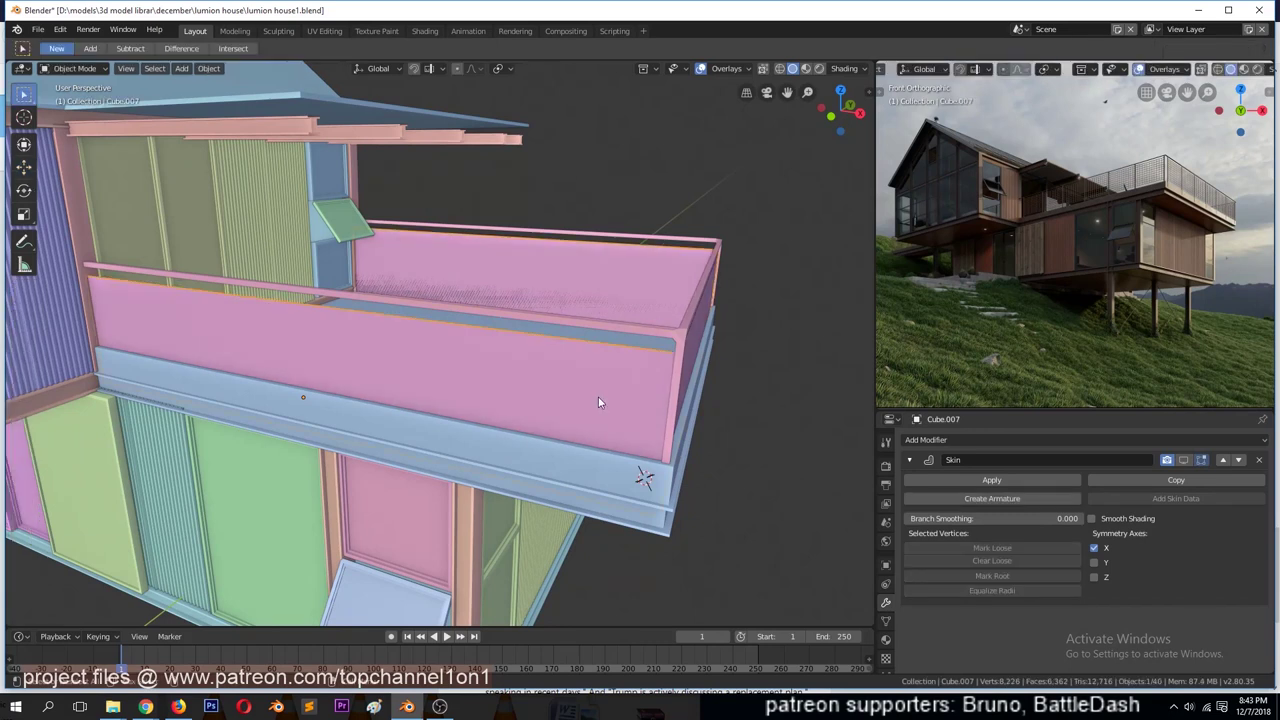
{"action": "key", "text": "KP_Divide"}
{"action": "key", "text": "g"}
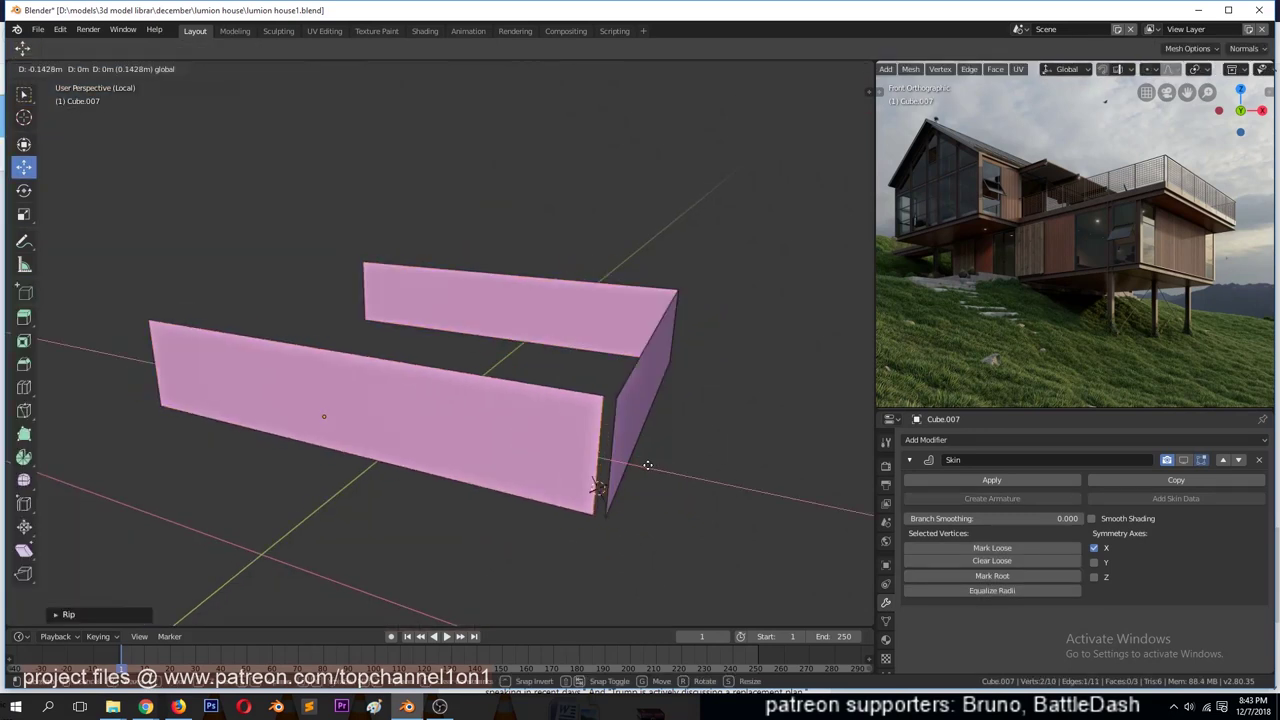
{"action": "left_click", "coordinate": [519, 433]}
{"action": "middle_click_drag", "start_coordinate": [519, 433], "coordinate": [688, 421]}
- Reposition the wall-end vertices at the corners and resize the left wall's edge
{"action": "key", "text": "g"}
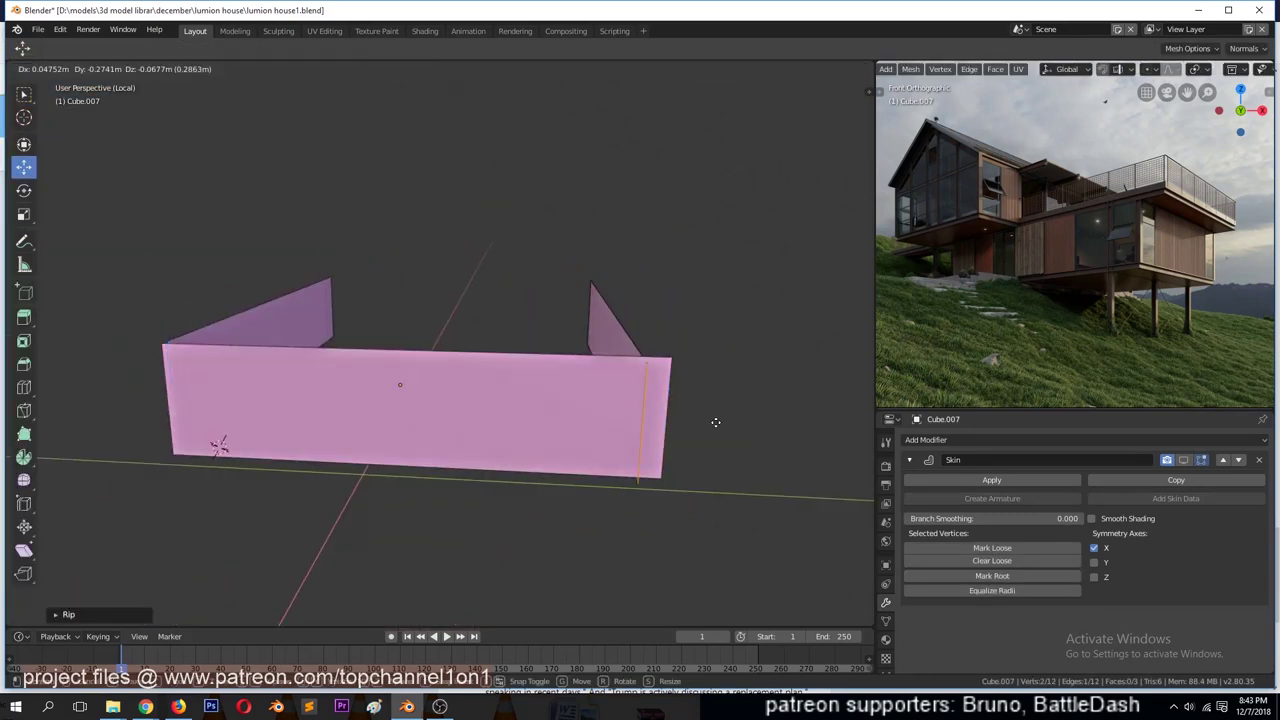
{"action": "left_click", "coordinate": [680, 428]}
{"action": "middle_click_drag", "start_coordinate": [680, 428], "coordinate": [330, 445]}
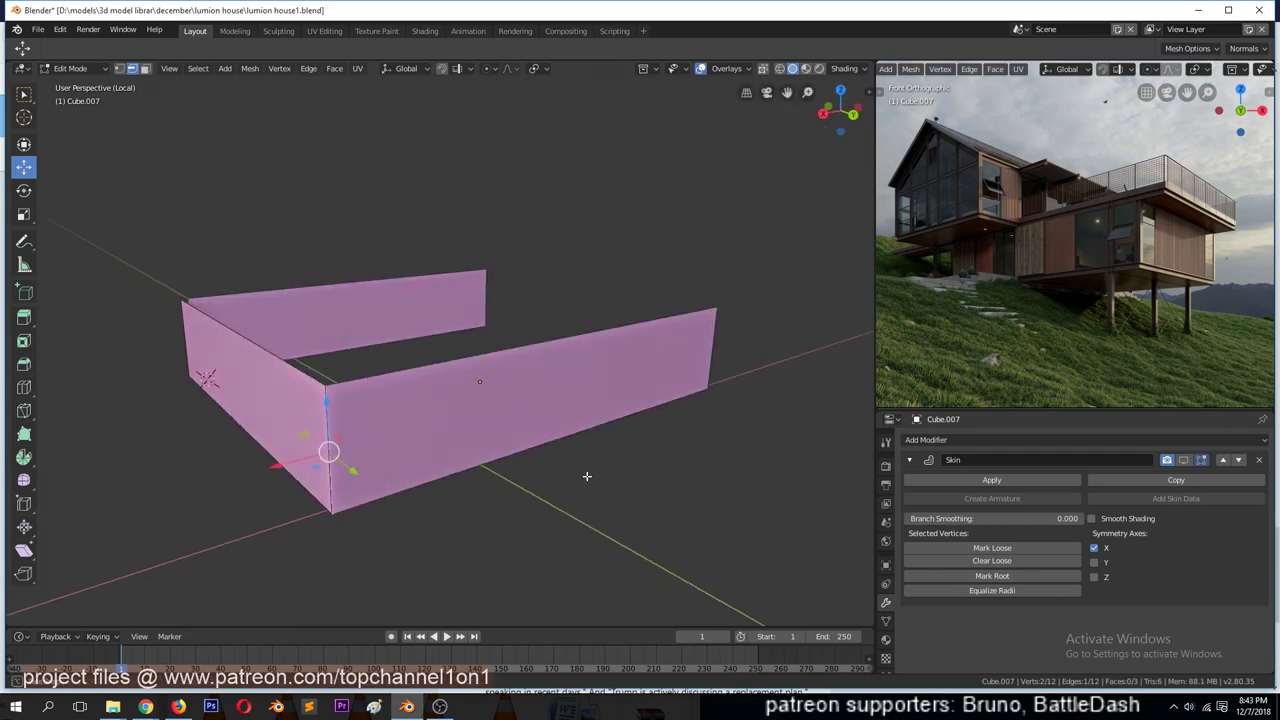
{"action": "key", "text": "g"}
{"action": "left_click", "coordinate": [317, 421]}
{"action": "left_click_drag", "start_coordinate": [320, 455], "coordinate": [313, 448]}
{"action": "middle_click_drag", "start_coordinate": [499, 307], "coordinate": [547, 505]}
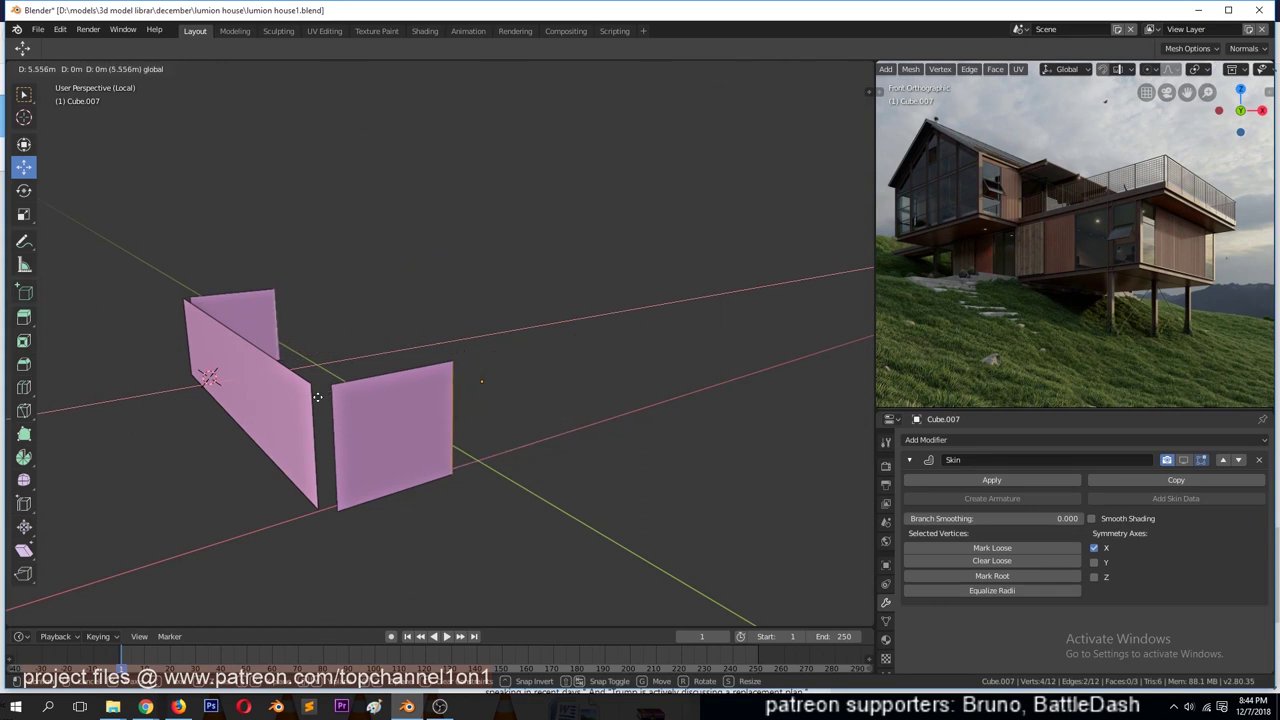
{"action": "key", "text": "s"}
{"action": "left_click", "coordinate": [536, 511]}
- Copy the square panel along X into a row, then return to the full house view
{"action": "key", "text": "KP_1"}
{"action": "scroll", "coordinate": [620, 335], "scroll_direction": "up", "scroll_amount": 1}
{"action": "key", "text": "g"}
{"action": "key", "text": "x"}
{"action": "left_click", "coordinate": [559, 318]}
{"action": "key", "text": "shift+r"}
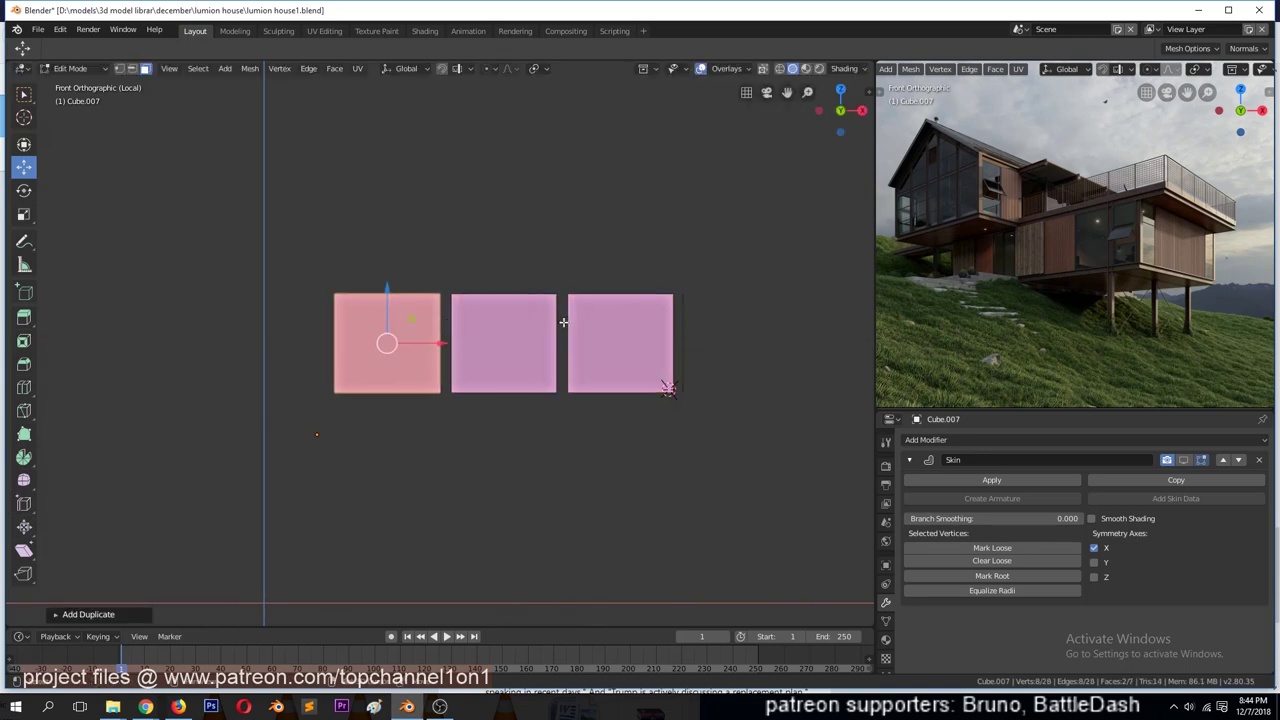
{"action": "key", "text": "shift+r"}
{"action": "key", "text": "Tab"}
{"action": "key", "text": "KP_Divide"}
{"action": "mouse_move", "coordinate": [563, 326]}
{"action": "middle_mouse_down"}
{"action": "mouse_move", "coordinate": [535, 370]}
{"action": "mouse_move", "coordinate": [617, 440]}
{"action": "middle_mouse_up"}
{"action": "left_click", "coordinate": [760, 305], "text": "shift"}
- Select the pink front panel and narrow it along X
{"action": "key", "text": "s"}
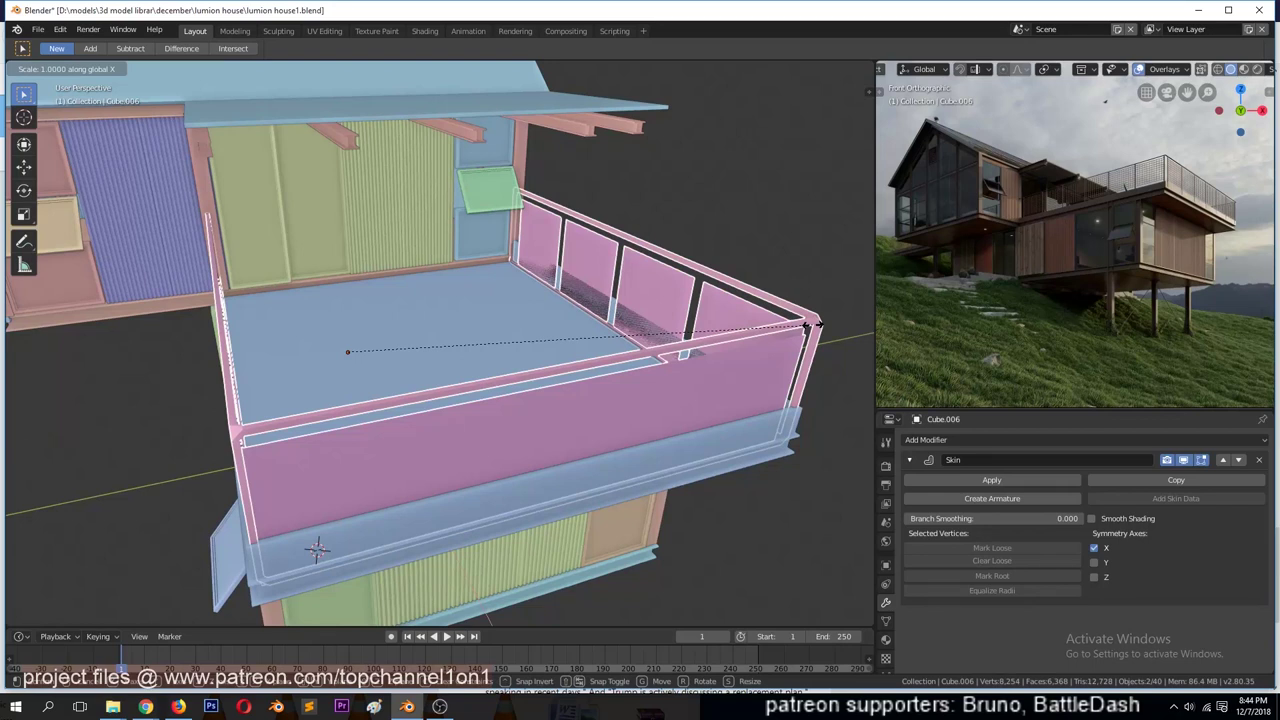
{"action": "key", "text": "Escape"}
{"action": "left_click", "coordinate": [701, 402]}
{"action": "key", "text": "Tab"}
{"action": "middle_click_drag", "start_coordinate": [757, 363], "coordinate": [728, 342]}
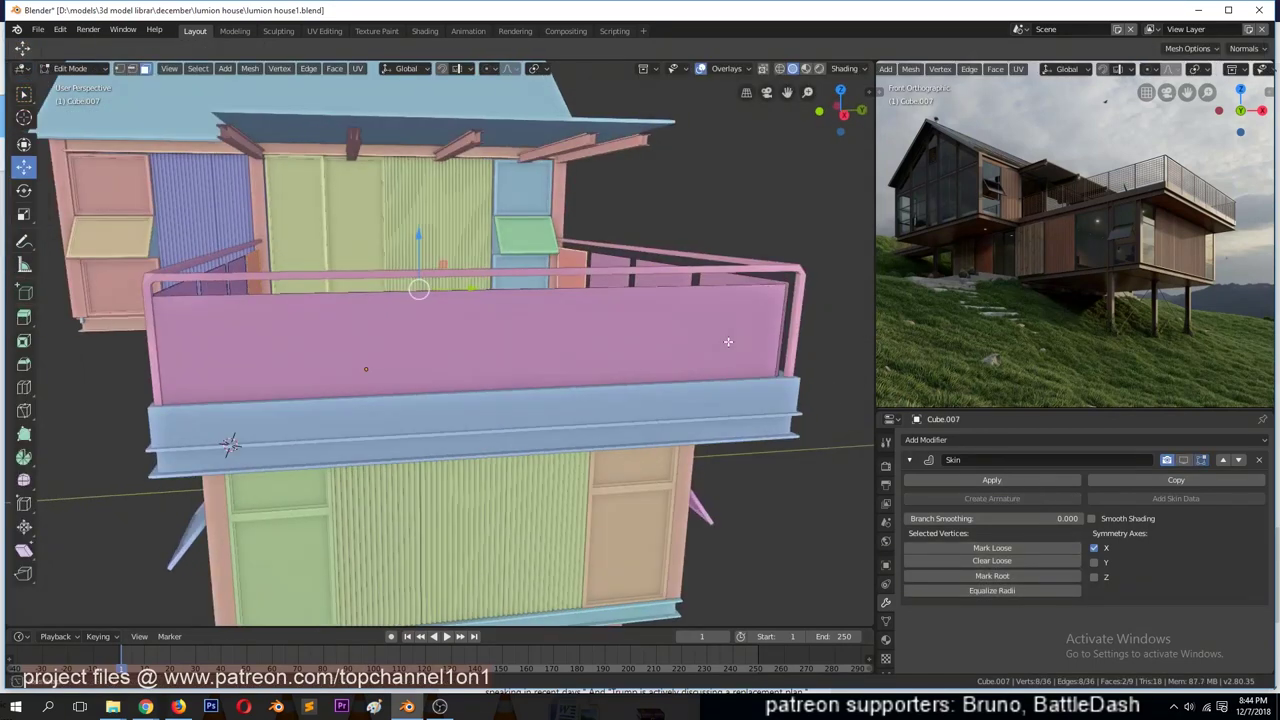
{"action": "key", "text": "s"}
{"action": "key", "text": "x"}
{"action": "left_click", "coordinate": [566, 337]}
- Slide the narrowed panel along X and place a duplicate beside it
{"action": "key", "text": "g"}
{"action": "key", "text": "x"}
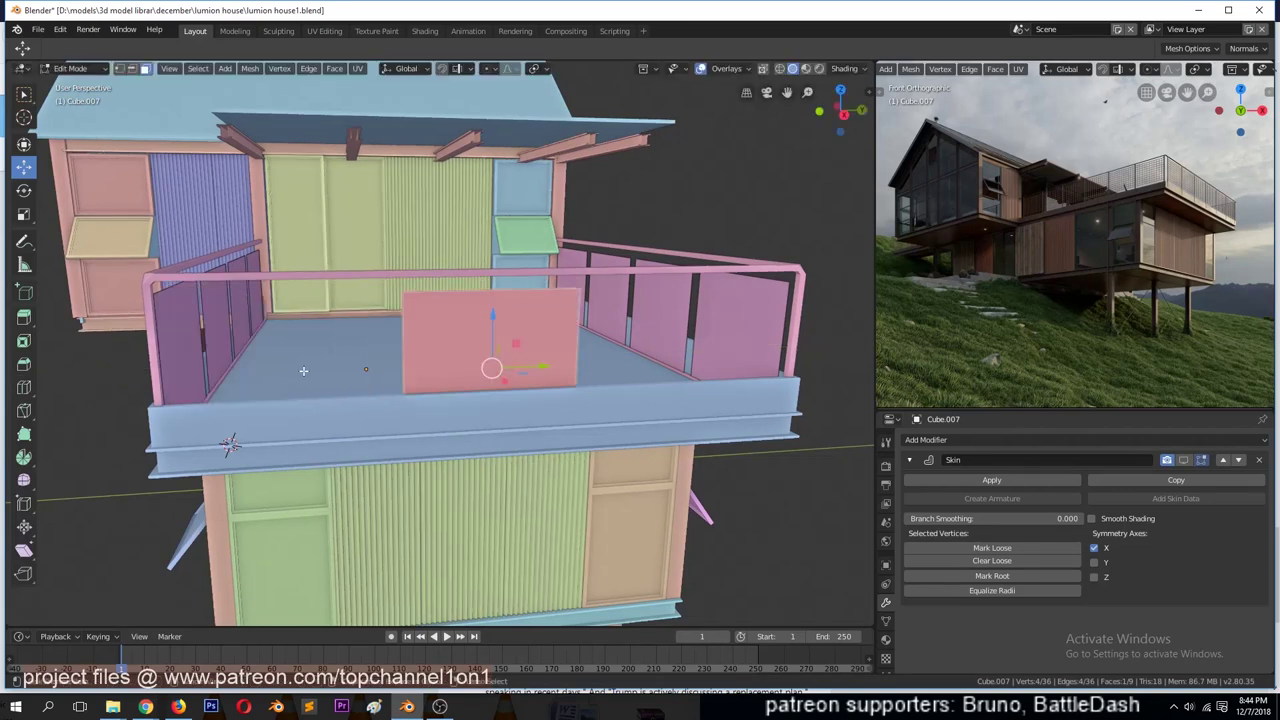
{"action": "left_click", "coordinate": [328, 371]}
{"action": "key", "text": "shift+d"}
{"action": "key", "text": "x"}
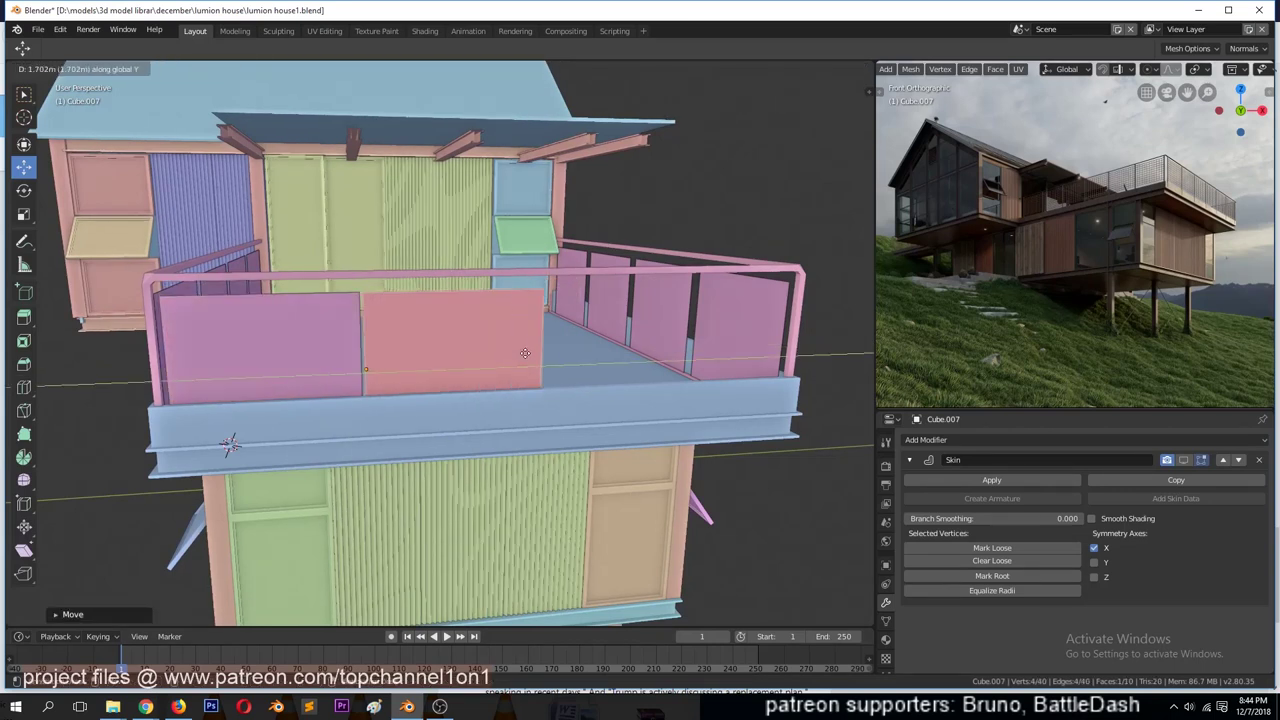
{"action": "left_click", "coordinate": [526, 357]}
- Delete the panel faces along the balcony front and save the file
{"action": "key", "text": "x"}
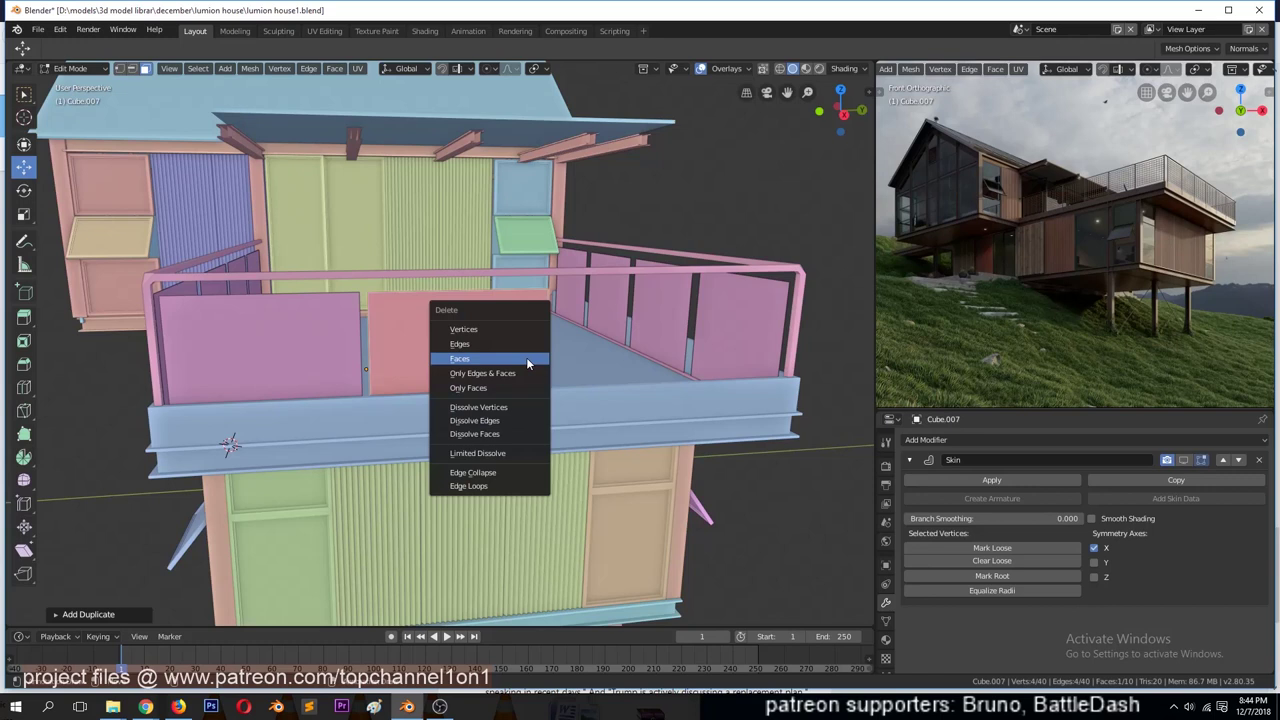
{"action": "left_click", "coordinate": [526, 357]}
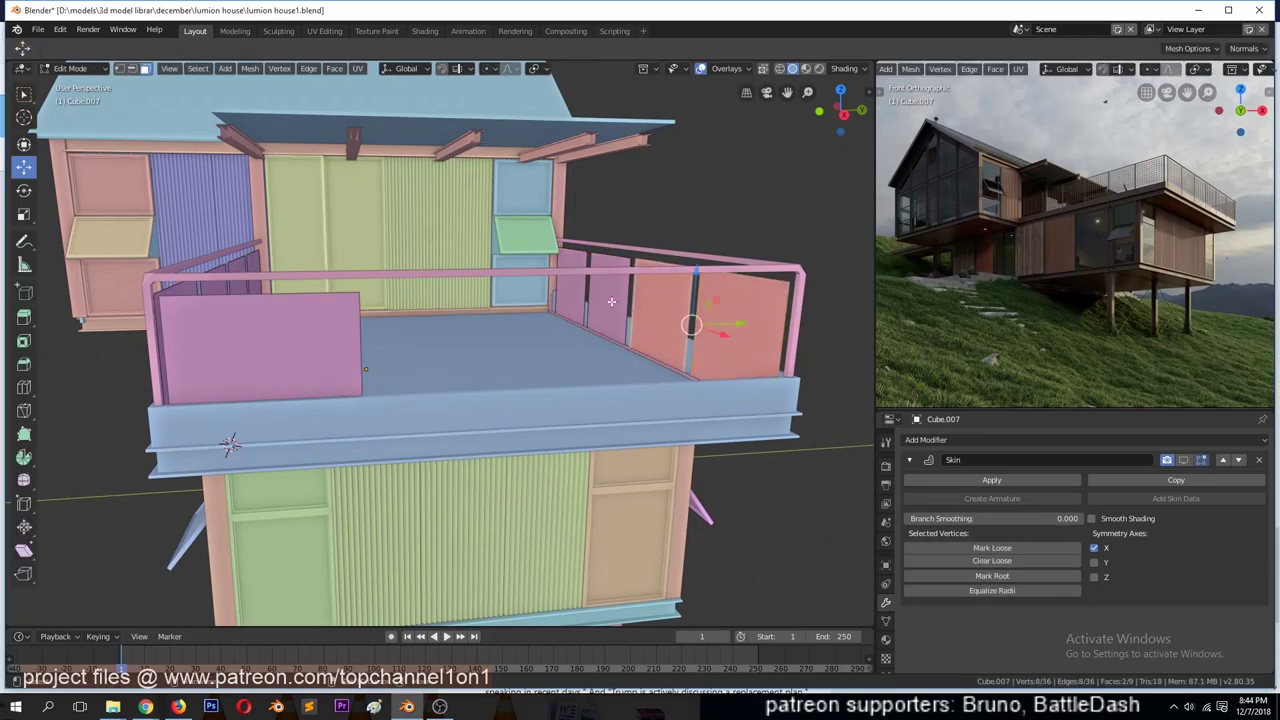
{"action": "middle_click_drag", "start_coordinate": [611, 301], "coordinate": [360, 300]}
{"action": "key", "text": "x"}
{"action": "left_click", "coordinate": [358, 304]}
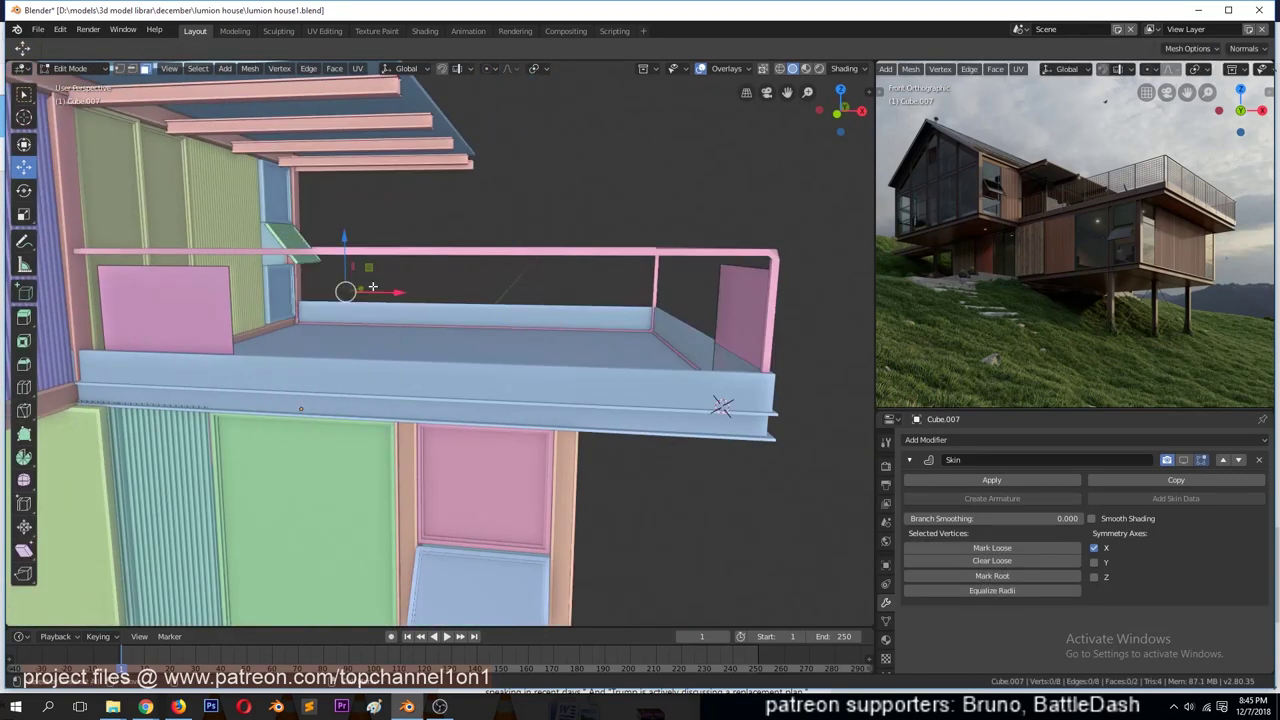
{"action": "key", "text": "Tab"}
{"action": "key", "text": "ctrl+s"}
- Delete the leftover front panel face, leaving one panel at each end
{"action": "left_click", "coordinate": [1186, 461]}
{"action": "left_click", "coordinate": [1186, 461]}
{"action": "key", "text": "Tab"}
{"action": "key", "text": "x"}
{"action": "left_click", "coordinate": [171, 302]}
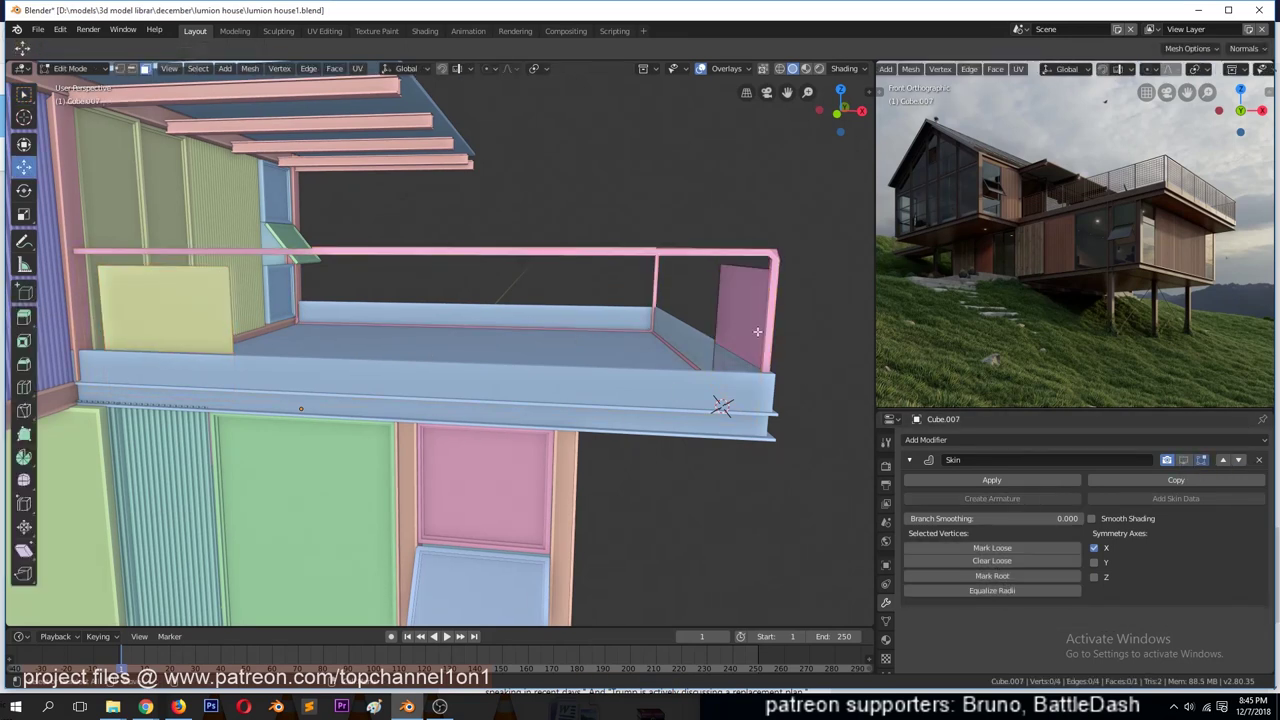
- Set the panel's origin to the centre of its geometry
{"action": "right_click", "coordinate": [737, 333]}
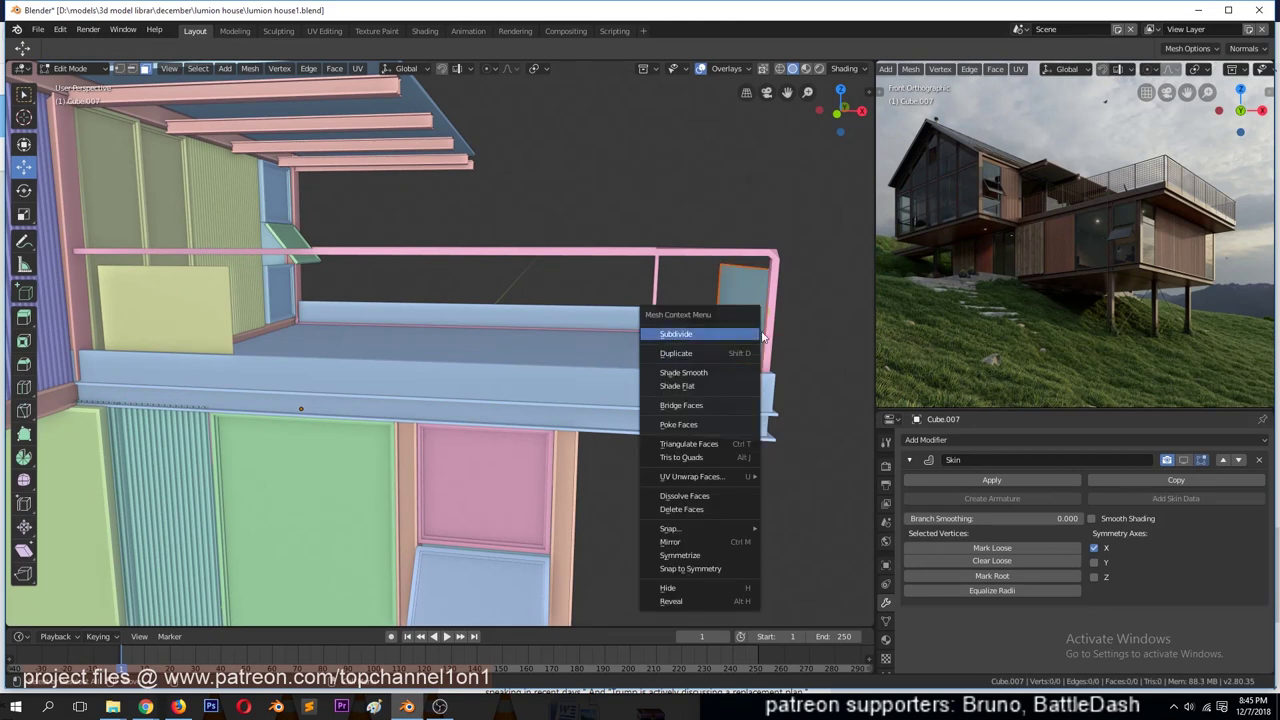
{"action": "key", "text": "Escape"}
{"action": "key", "text": "Tab"}
{"action": "right_click", "coordinate": [750, 313]}
{"action": "left_click", "coordinate": [829, 316]}
- On the yellow left panel alone, mark a skin root and shrink the skin thickness
{"action": "left_click", "coordinate": [205, 293]}
{"action": "key", "text": "alt+a"}
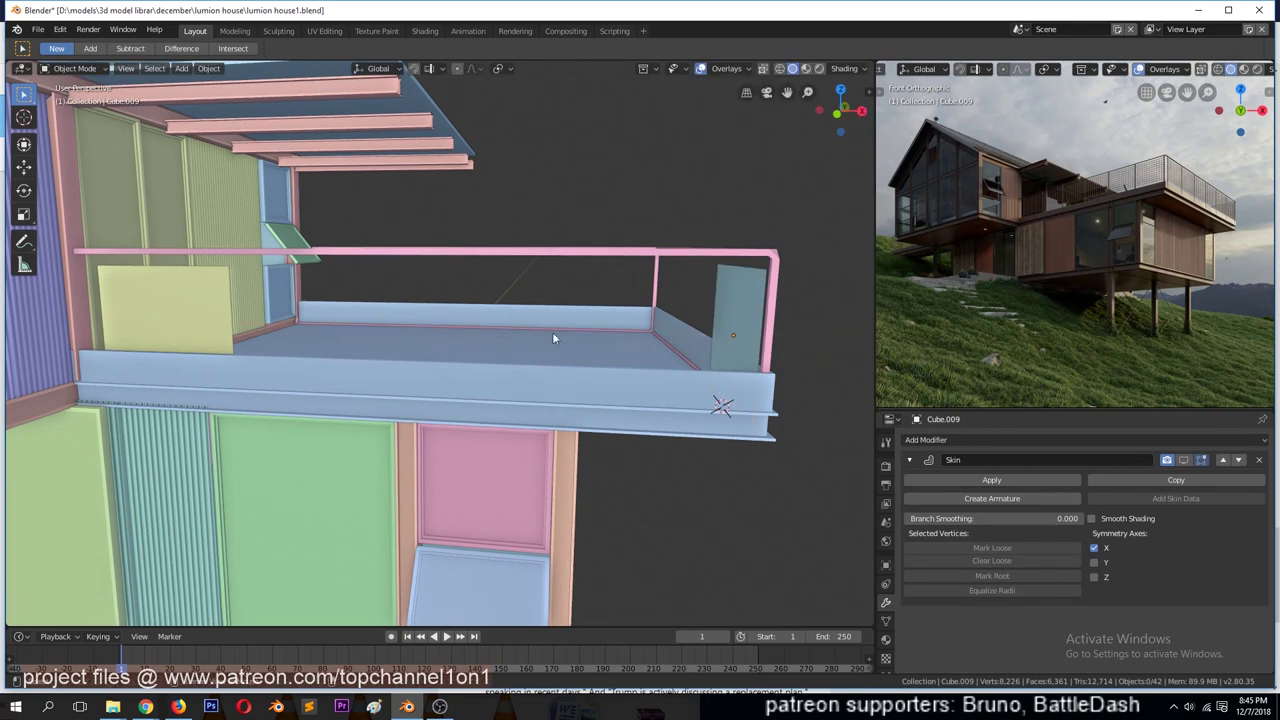
{"action": "key", "text": "ctrl+s"}
{"action": "key", "text": "Tab"}
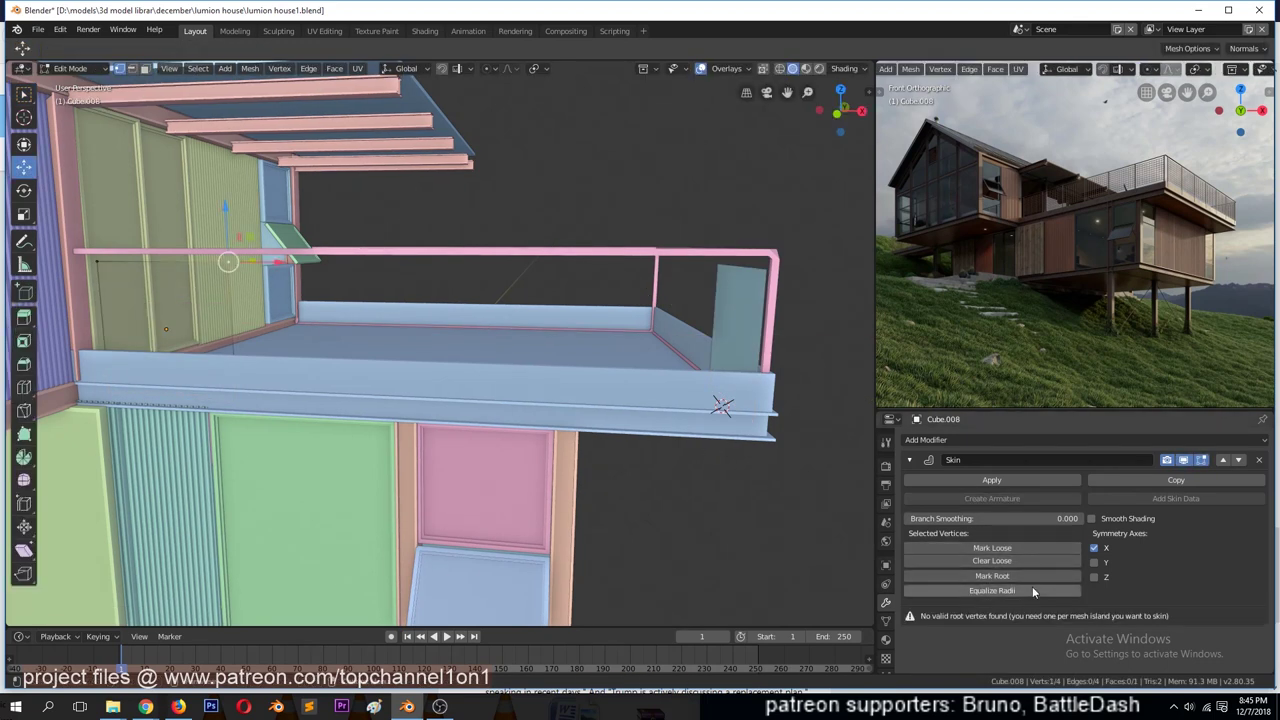
{"action": "left_click", "coordinate": [992, 575]}
{"action": "key", "text": "a"}
{"action": "key", "text": "s"}
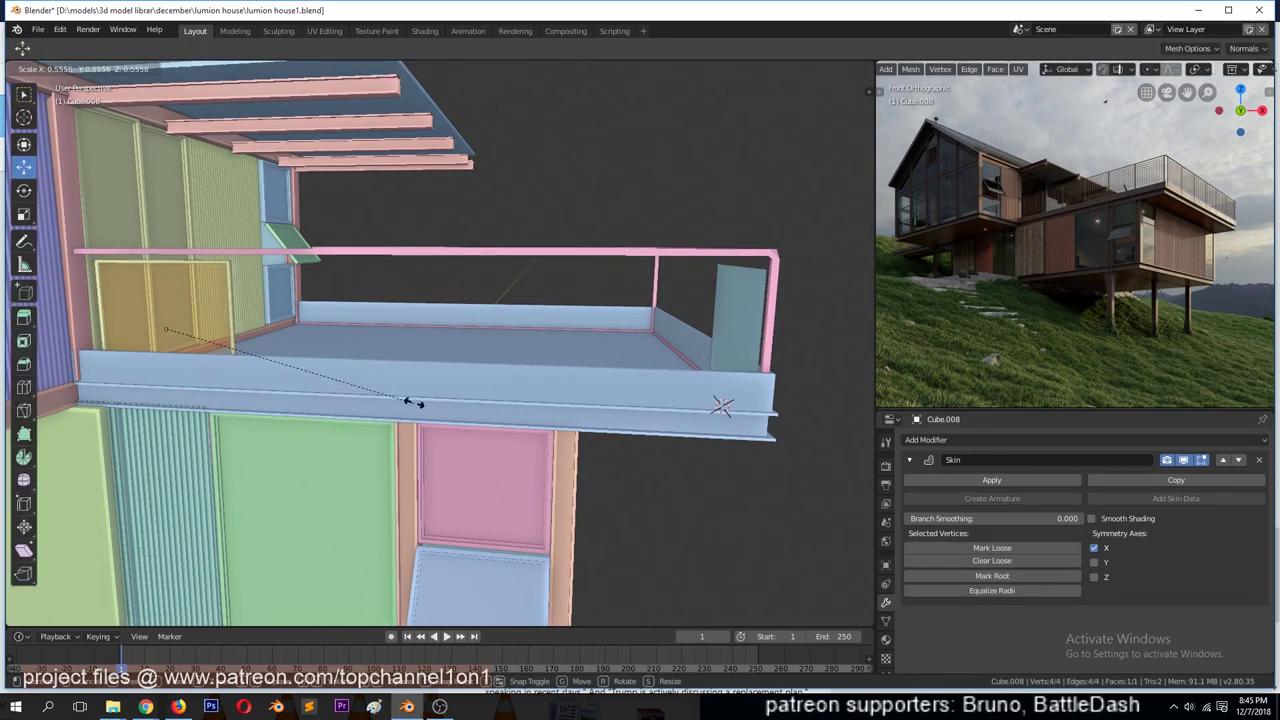
{"action": "left_click", "coordinate": [410, 402]}
- Subdivide the panel into a grid with 5 cuts
{"action": "right_click", "coordinate": [510, 317]}
{"action": "left_click", "coordinate": [490, 337]}
{"action": "left_click", "coordinate": [485, 327]}
{"action": "key", "text": "ctrl+z"}
{"action": "right_click", "coordinate": [485, 327]}
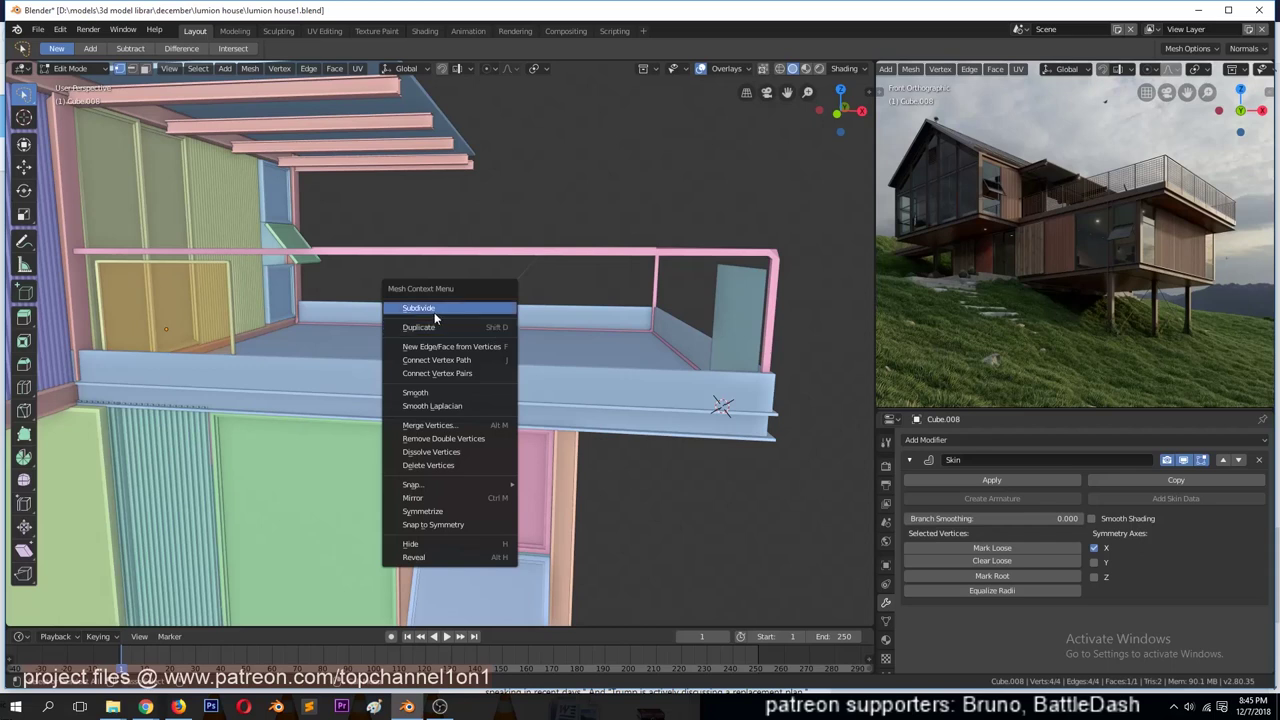
{"action": "left_click", "coordinate": [435, 317]}
{"action": "left_click", "coordinate": [221, 522]}
{"action": "left_click", "coordinate": [221, 522]}
{"action": "left_click", "coordinate": [221, 522]}
- Add an Array modifier to repeat the grid panel along the balcony front
{"action": "left_click", "coordinate": [643, 552]}
{"action": "key", "text": "Tab"}
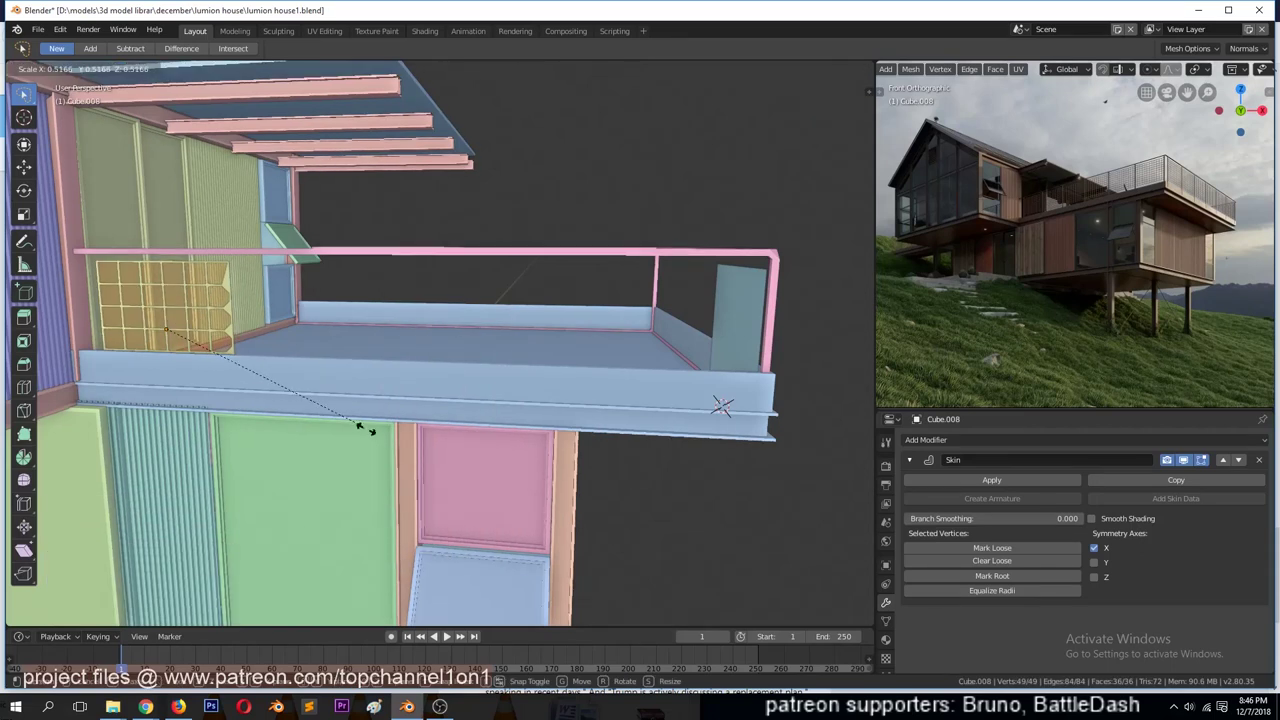
{"action": "left_click", "coordinate": [909, 460]}
{"action": "left_click", "coordinate": [950, 439]}
{"action": "left_click", "coordinate": [1018, 228]}
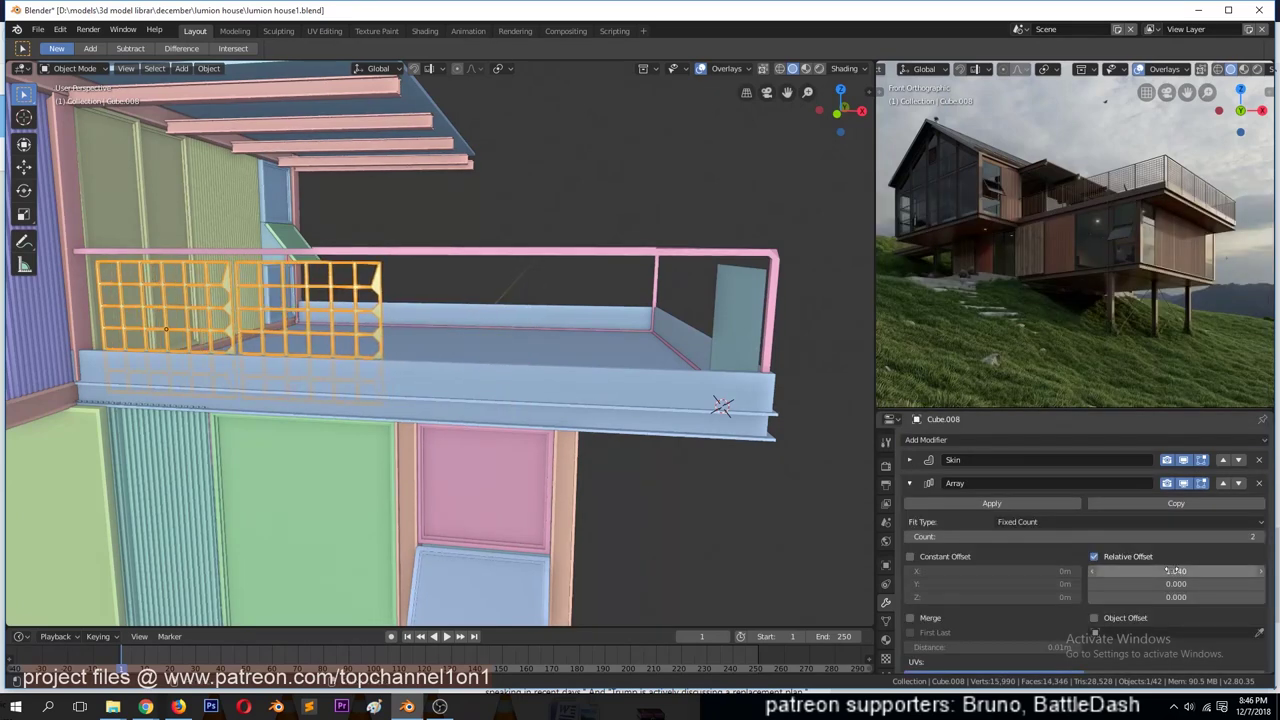
- Raise the Array count to 3 and keep the Array modifier below the Skin modifier
{"action": "left_click", "coordinate": [1256, 537]}
{"action": "left_click", "coordinate": [1222, 483]}
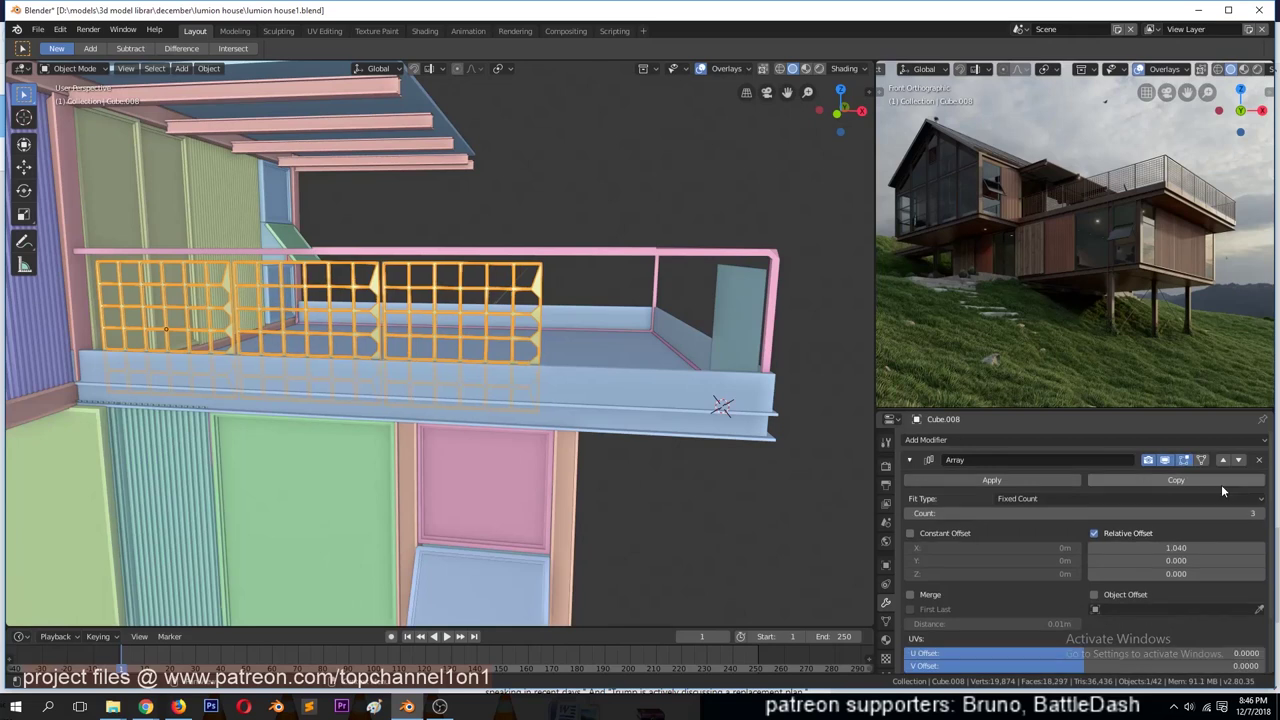
{"action": "left_click", "coordinate": [1238, 460]}
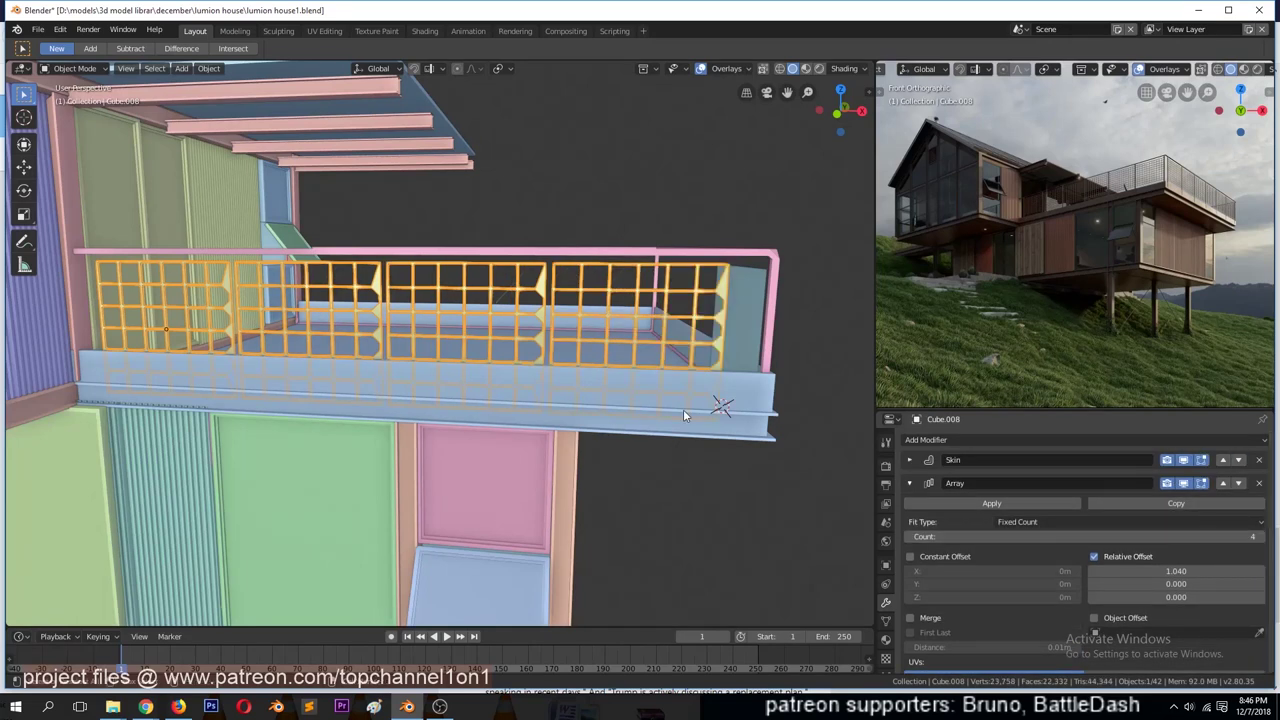
- Delete the blue end panel of the balcony
{"action": "middle_click_drag", "start_coordinate": [675, 418], "coordinate": [436, 322]}
{"action": "left_click", "coordinate": [436, 322]}
{"action": "key", "text": "g"}
{"action": "key", "text": "z"}
{"action": "left_click", "coordinate": [420, 312]}
{"action": "key", "text": "x"}
{"action": "left_click", "coordinate": [437, 300]}
- Make a Y-constrained copy of the orange grid railing, then discard that copy
{"action": "middle_click_drag", "start_coordinate": [276, 281], "coordinate": [250, 358]}
{"action": "left_click", "coordinate": [252, 357]}
{"action": "key", "text": "shift+d"}
{"action": "key", "text": "y"}
{"action": "left_click", "coordinate": [250, 360]}
{"action": "key", "text": "g"}
{"action": "key", "text": "y"}
- Slide a linked duplicate of the grid railing along Y onto the balcony's side
{"action": "left_click", "coordinate": [249, 361]}
{"action": "key", "text": "Delete"}
{"action": "left_click", "coordinate": [243, 364]}
{"action": "key", "text": "alt+d"}
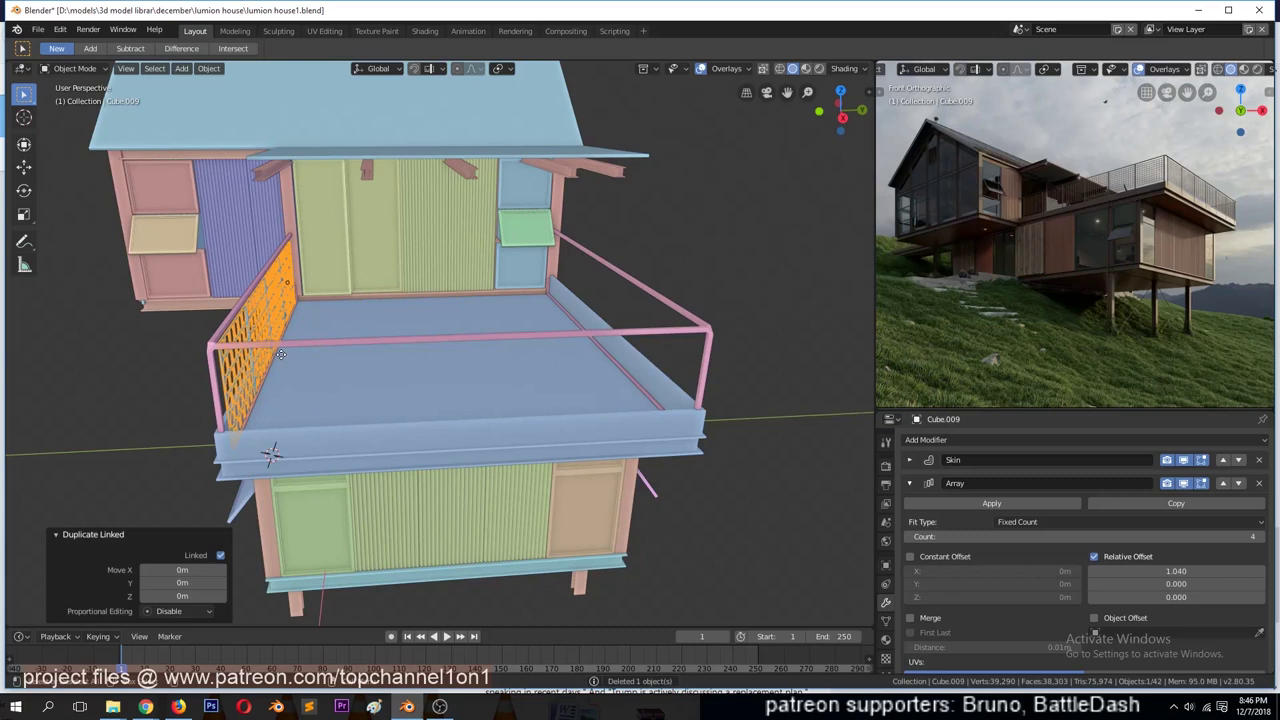
{"action": "key", "text": "y"}
{"action": "left_click", "coordinate": [560, 359]}
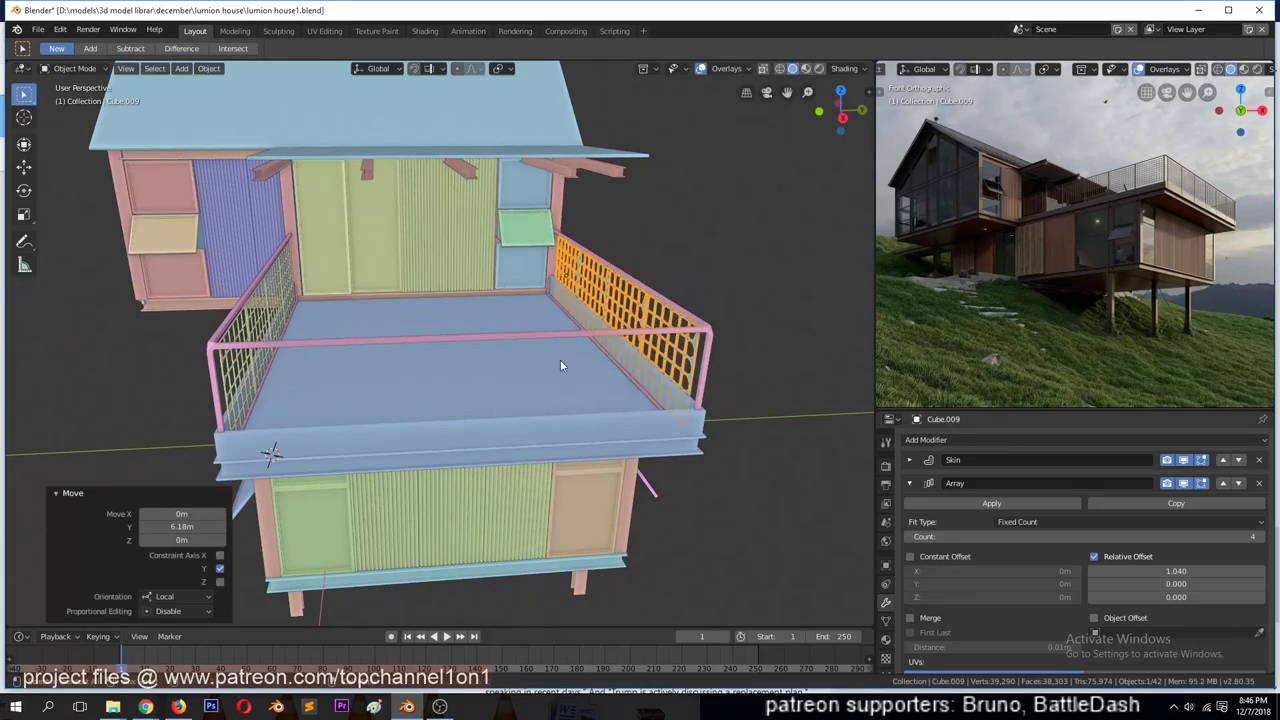
- In side view, make a linked copy of the railing panel turned 90° about Z
{"action": "key", "text": "KP_3"}
{"action": "key", "text": "KP_Decimal"}
{"action": "key", "text": "alt+d"}
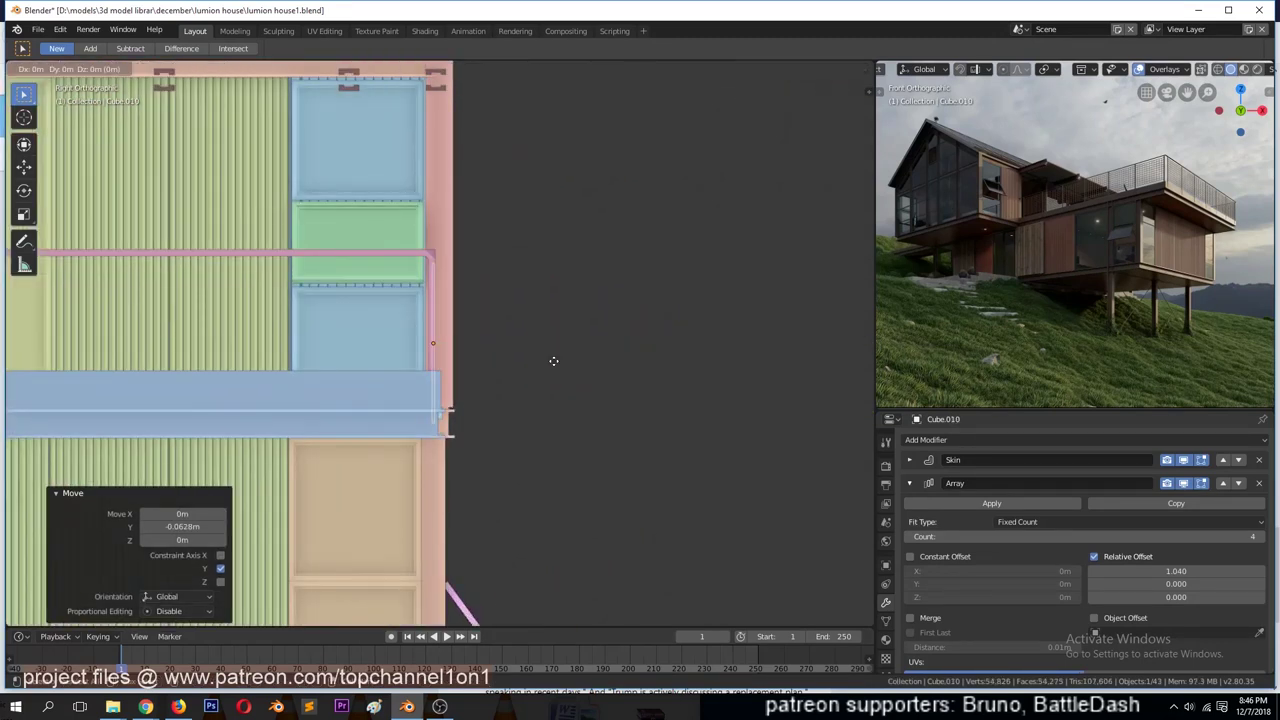
{"action": "key", "text": "Escape"}
{"action": "type", "text": "rz90"}
{"action": "key", "text": "Return"}
- Place two more Y-constrained linked railing copies along the balcony edge and far side
{"action": "scroll", "coordinate": [553, 361], "scroll_direction": "down", "scroll_amount": 2}
{"action": "key", "text": "alt+d"}
{"action": "key", "text": "y"}
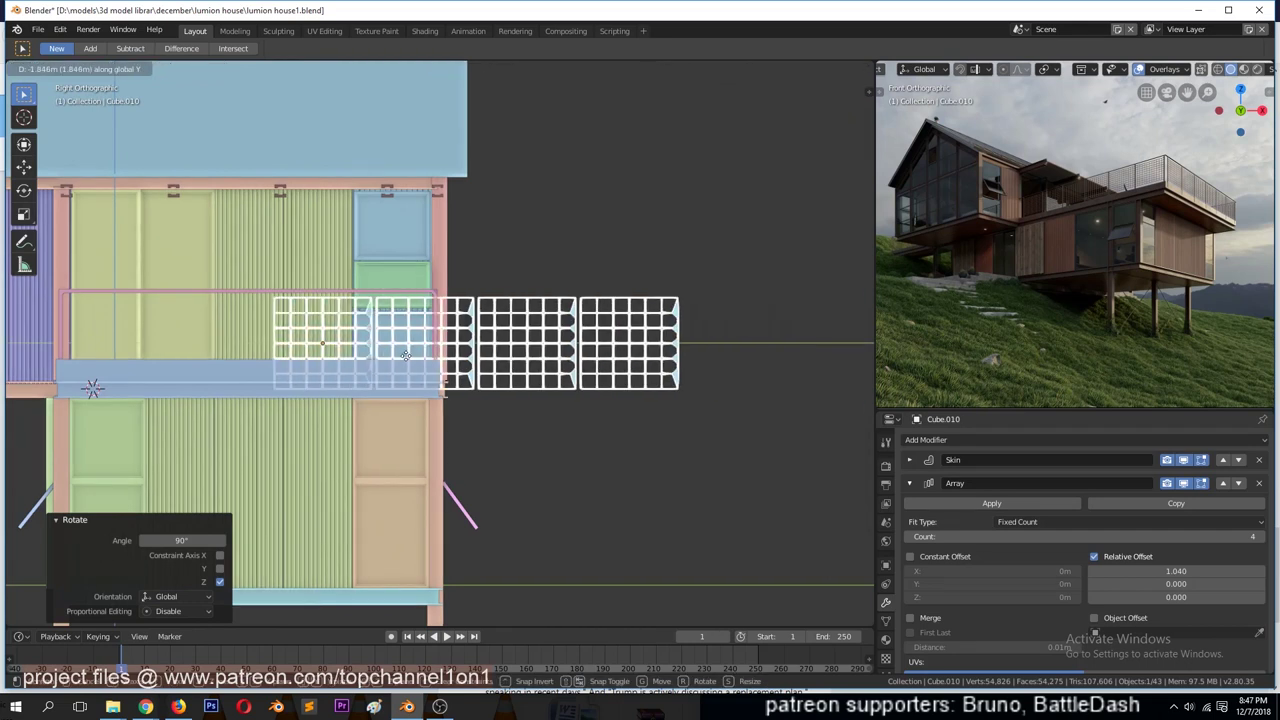
{"action": "left_click", "coordinate": [474, 357]}
{"action": "middle_click_drag", "start_coordinate": [474, 357], "coordinate": [484, 407]}
{"action": "key", "text": "alt+d"}
{"action": "key", "text": "y"}
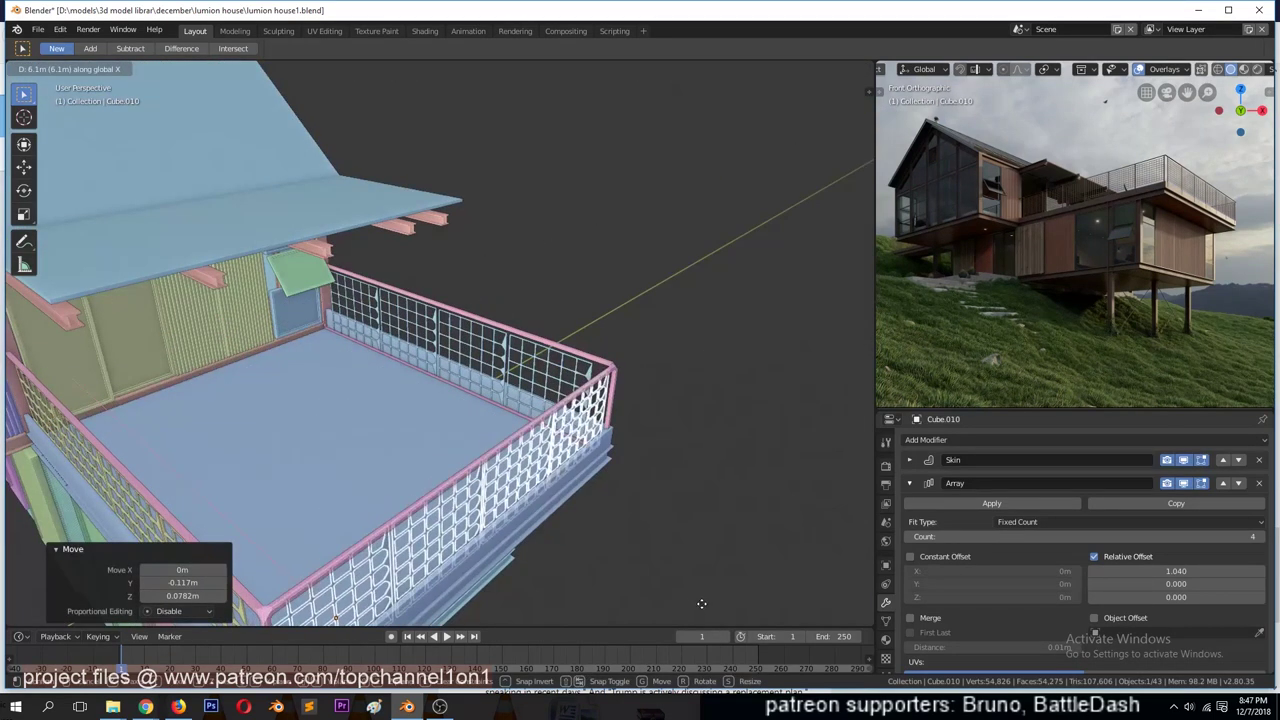
{"action": "left_click", "coordinate": [700, 603]}
{"action": "scroll", "coordinate": [592, 493], "scroll_direction": "down", "scroll_amount": 3}
{"action": "middle_click_drag", "start_coordinate": [592, 486], "coordinate": [594, 479]}
- Save, check the support pole in front and camera views, and save again
{"action": "key", "text": "ctrl+s"}
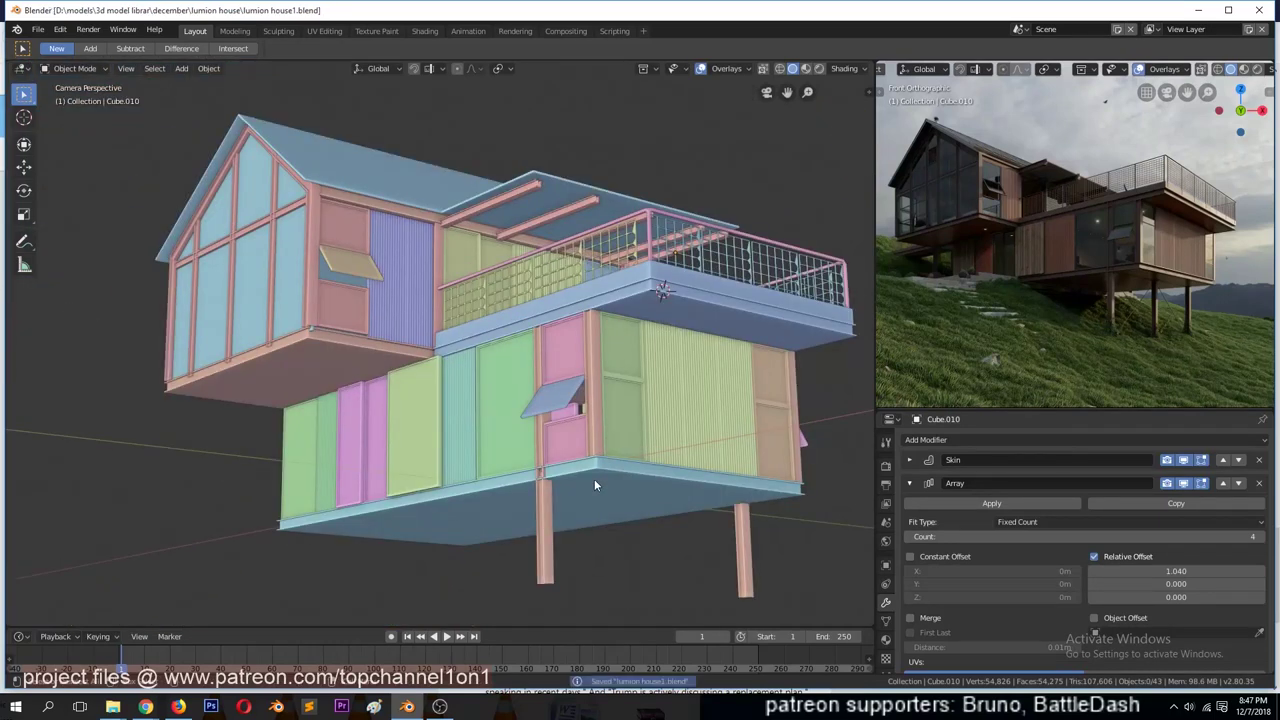
{"action": "key", "text": "KP_0"}
{"action": "key", "text": "KP_1"}
{"action": "scroll", "coordinate": [300, 401], "scroll_direction": "down", "scroll_amount": 1}
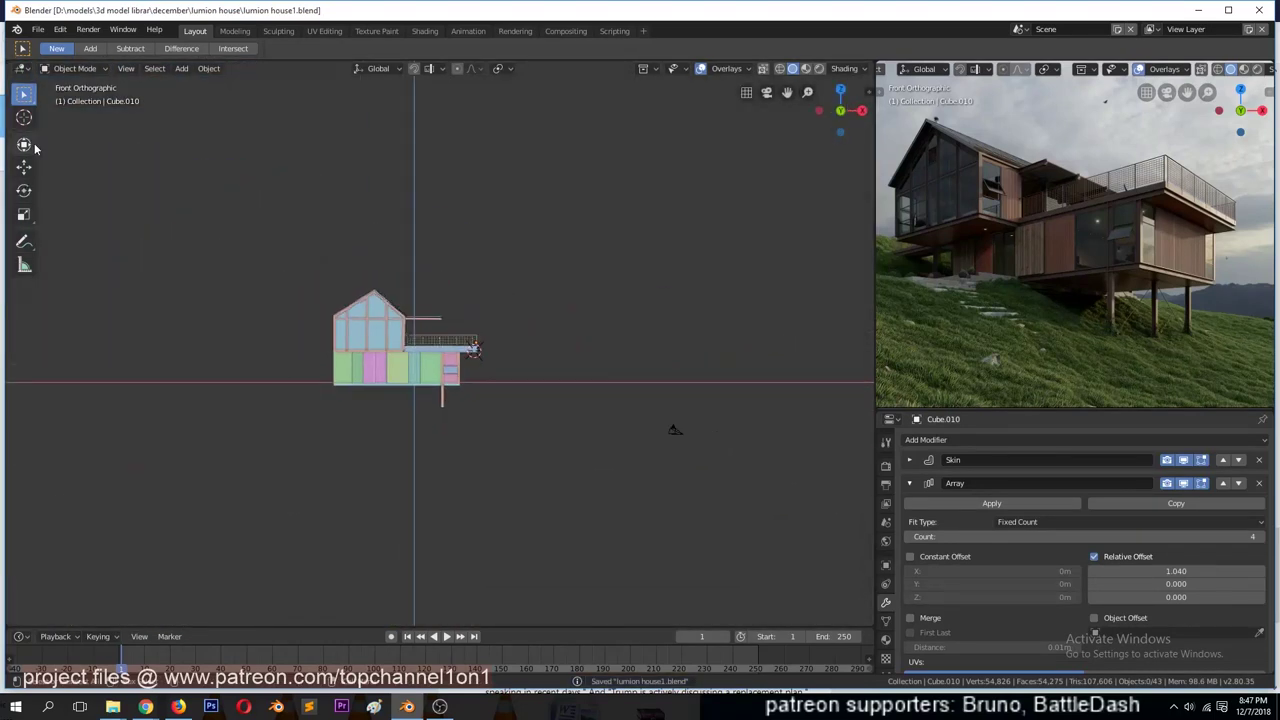
{"action": "scroll", "coordinate": [397, 427], "scroll_direction": "up", "scroll_amount": 5}
{"action": "left_click", "coordinate": [449, 482]}
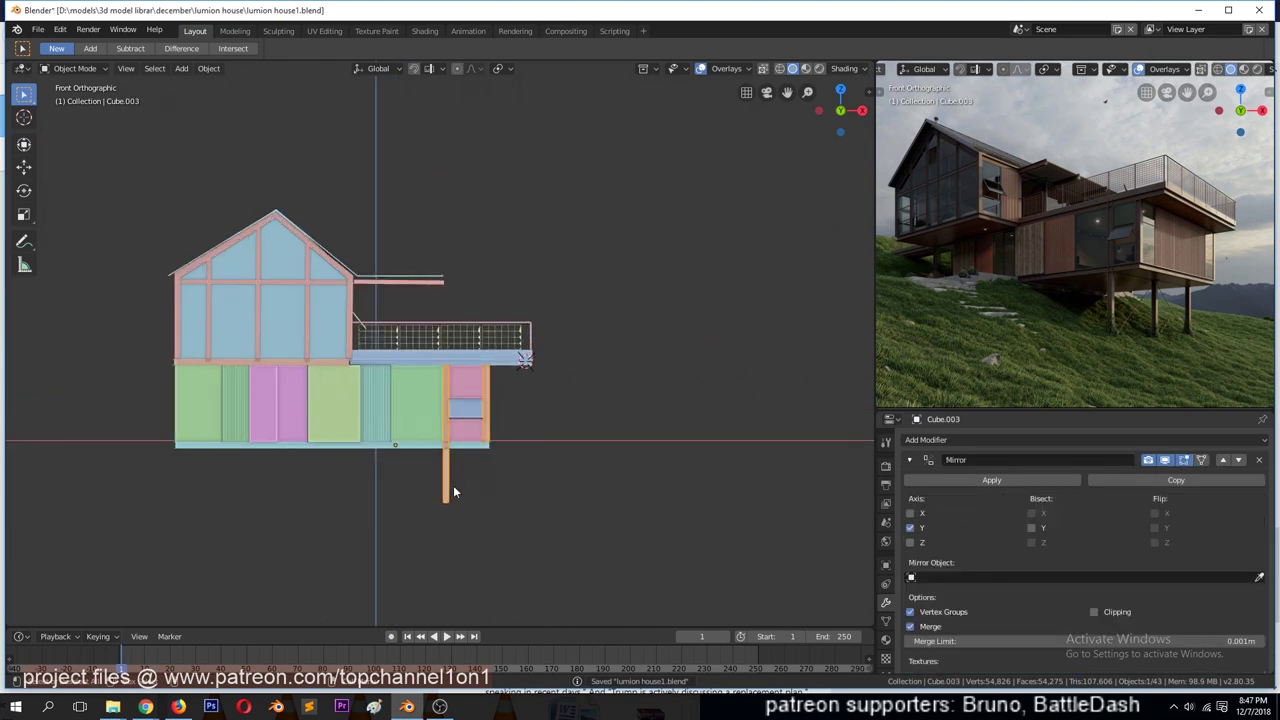
{"action": "key", "text": "Tab"}
{"action": "key", "text": "Tab"}
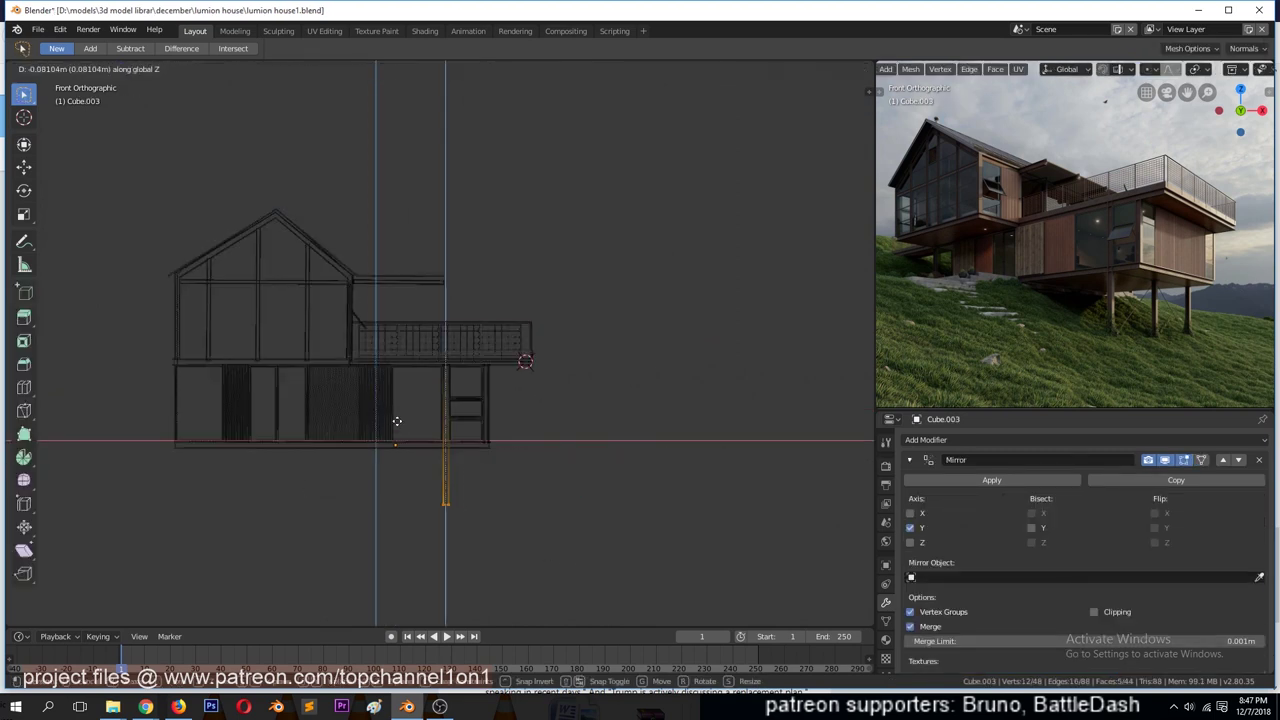
{"action": "key", "text": "alt+a"}
{"action": "key", "text": "shift+z"}
{"action": "scroll", "coordinate": [580, 462], "scroll_direction": "down", "scroll_amount": 4}
{"action": "key", "text": "ctrl+s"}
- Add a mesh plane at a 3D cursor placed below the house
{"action": "left_click", "coordinate": [24, 118]}
{"action": "left_click", "coordinate": [341, 432]}
{"action": "key", "text": "shift+a"}
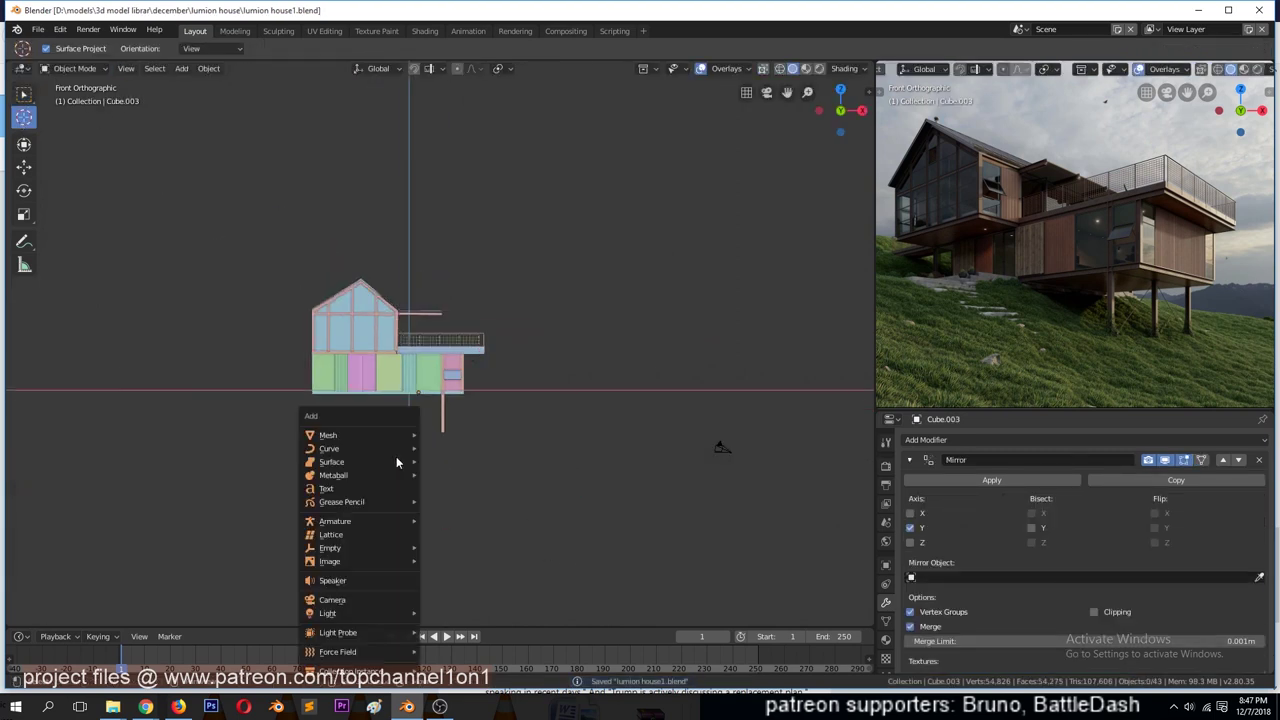
{"action": "left_click", "coordinate": [470, 434]}
{"action": "key", "text": "s"}
{"action": "left_click", "coordinate": [466, 510]}
- Tilt the plane, move it under the house and scale it to about half size
{"action": "key", "text": "r"}
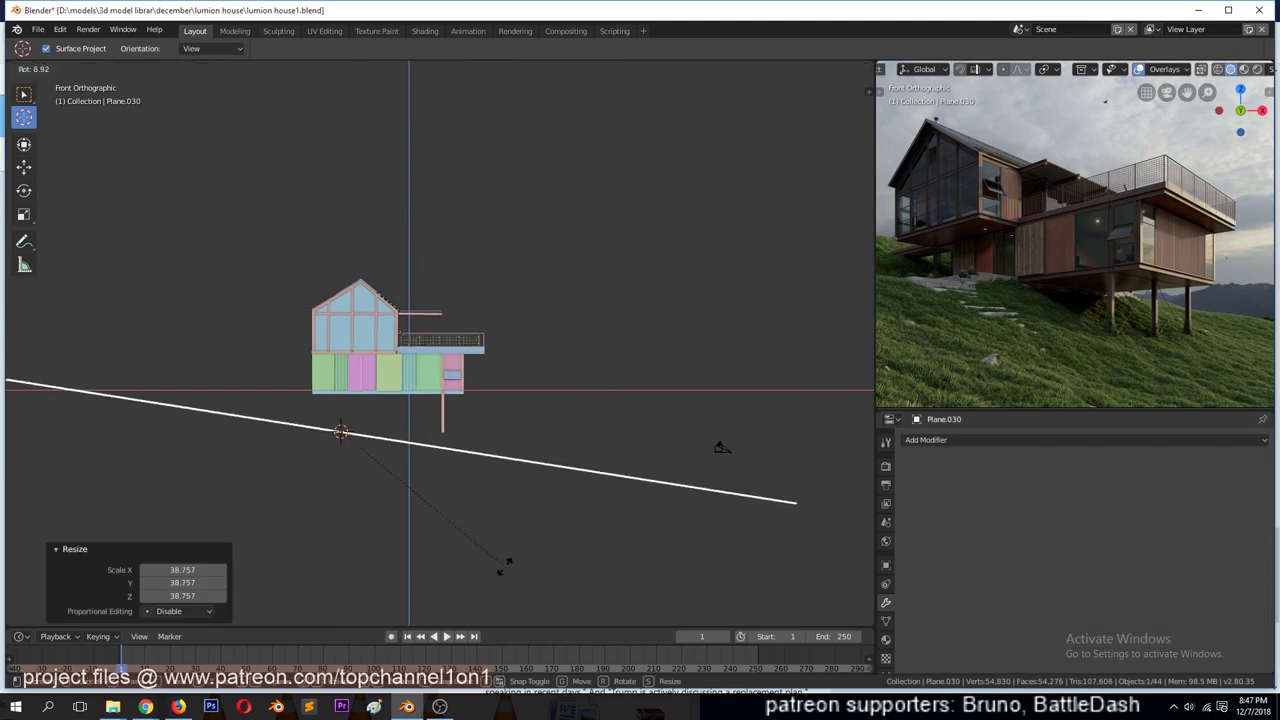
{"action": "left_click", "coordinate": [503, 563]}
{"action": "key", "text": "g"}
{"action": "left_click", "coordinate": [521, 542]}
{"action": "middle_click_drag", "start_coordinate": [521, 542], "coordinate": [389, 535]}
{"action": "key", "text": "s"}
{"action": "left_click", "coordinate": [474, 468]}
- Subdivide the ground plane with 4 cuts and Fractal 0.51 for bumpy terrain
{"action": "key", "text": "KP_0"}
{"action": "middle_click_drag", "start_coordinate": [477, 492], "coordinate": [520, 458]}
{"action": "key", "text": "Tab"}
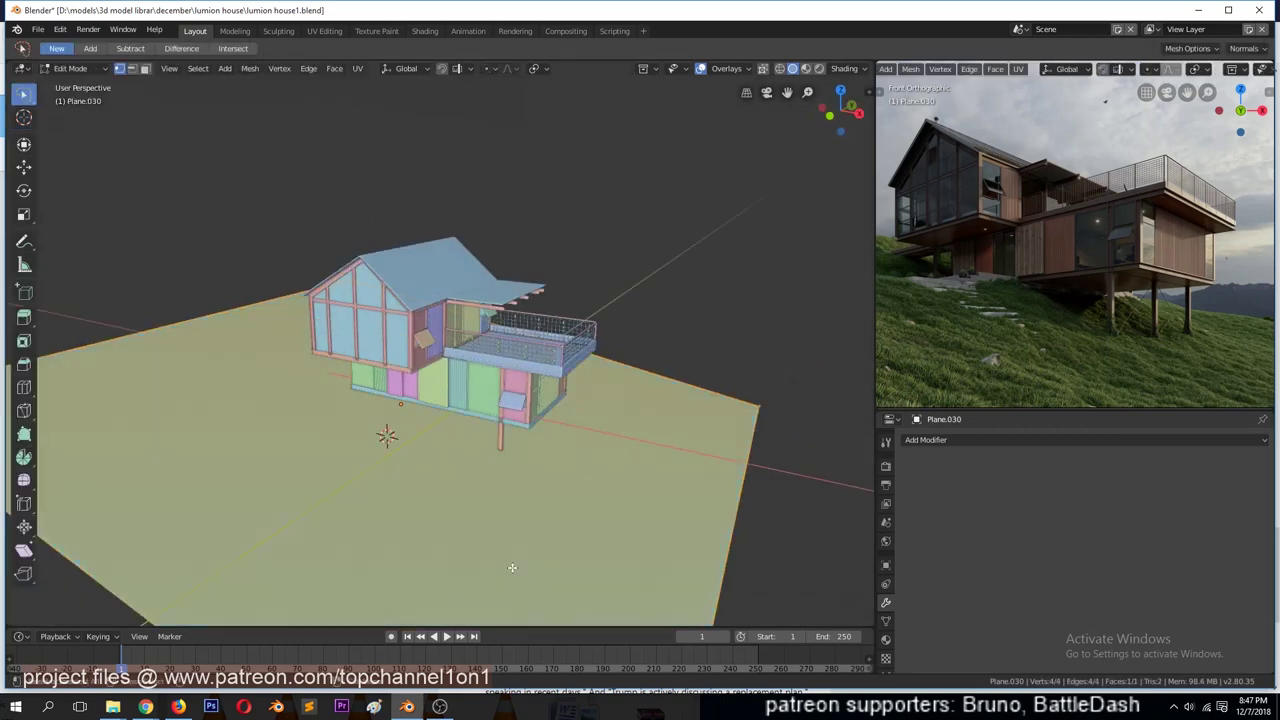
{"action": "right_click", "coordinate": [489, 420]}
{"action": "left_click", "coordinate": [487, 416]}
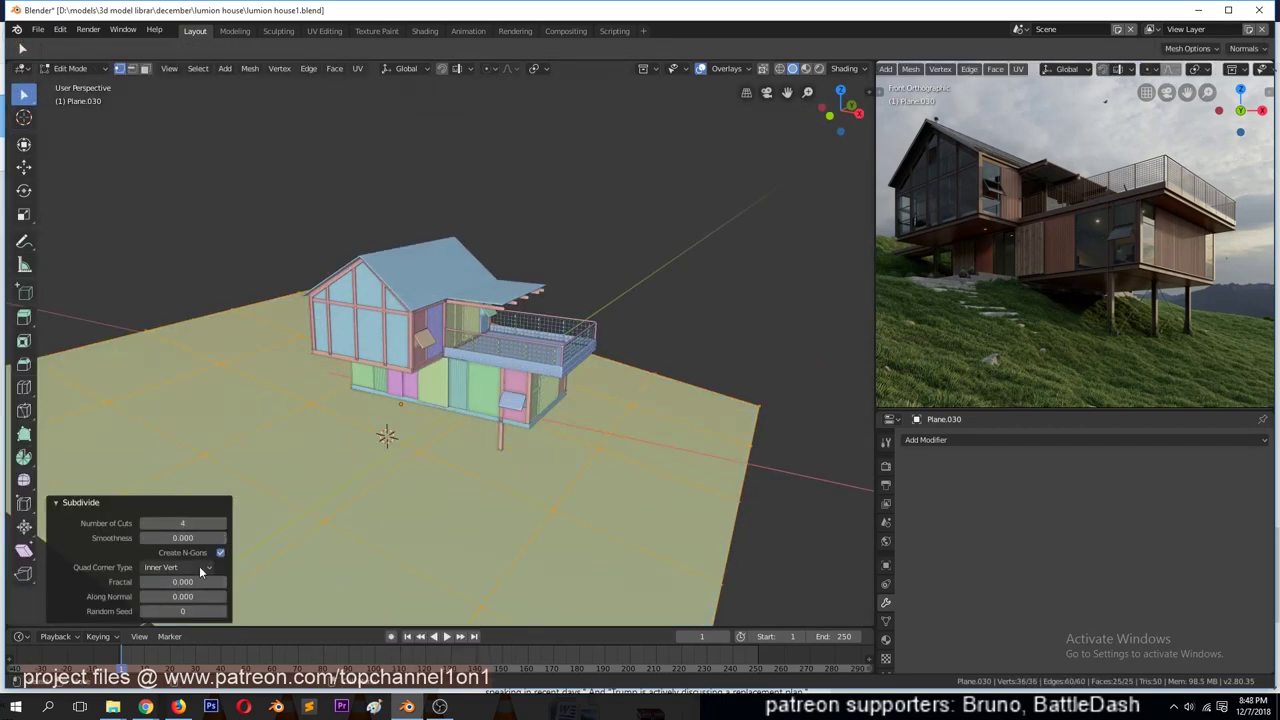
{"action": "left_click_drag", "start_coordinate": [200, 581], "coordinate": [250, 581]}
{"action": "middle_click_drag", "start_coordinate": [350, 520], "coordinate": [354, 473]}
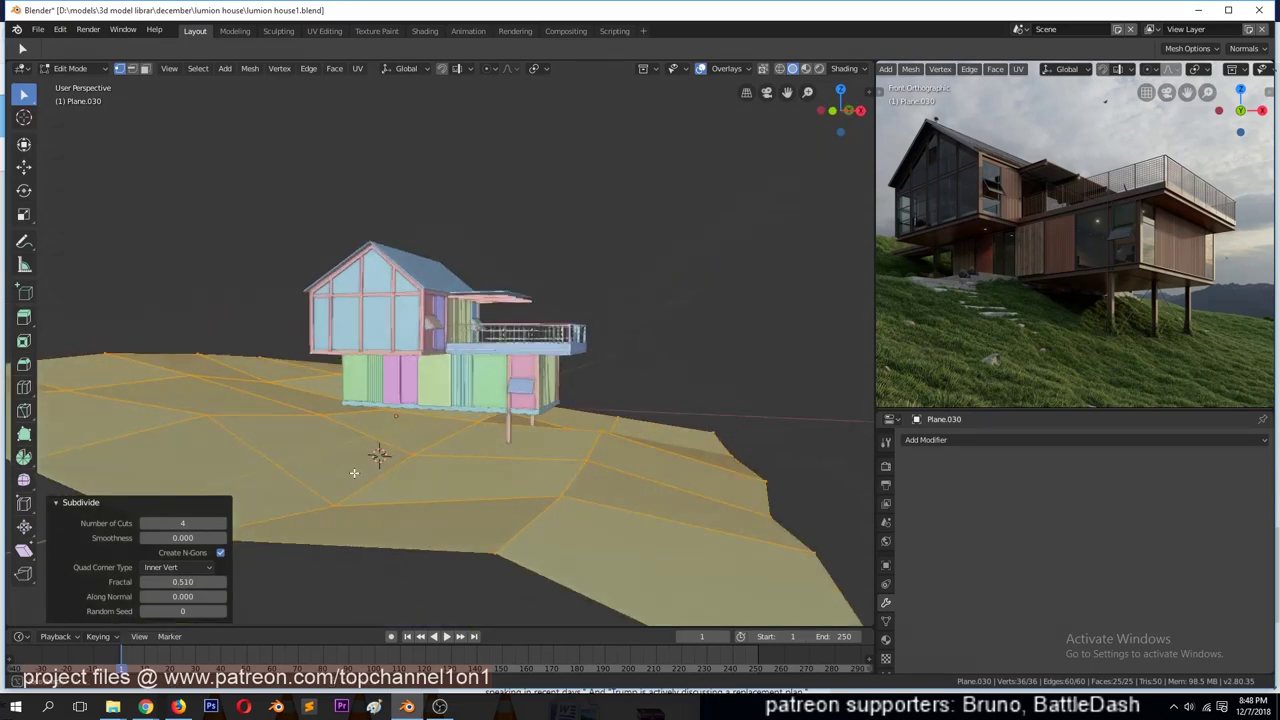
{"action": "middle_click_drag", "start_coordinate": [232, 519], "coordinate": [221, 520]}
{"action": "key", "text": "Tab"}
- Smooth the terrain with a level-2 Subsurf and raise its middle with proportional editing
{"action": "key", "text": "ctrl+2"}
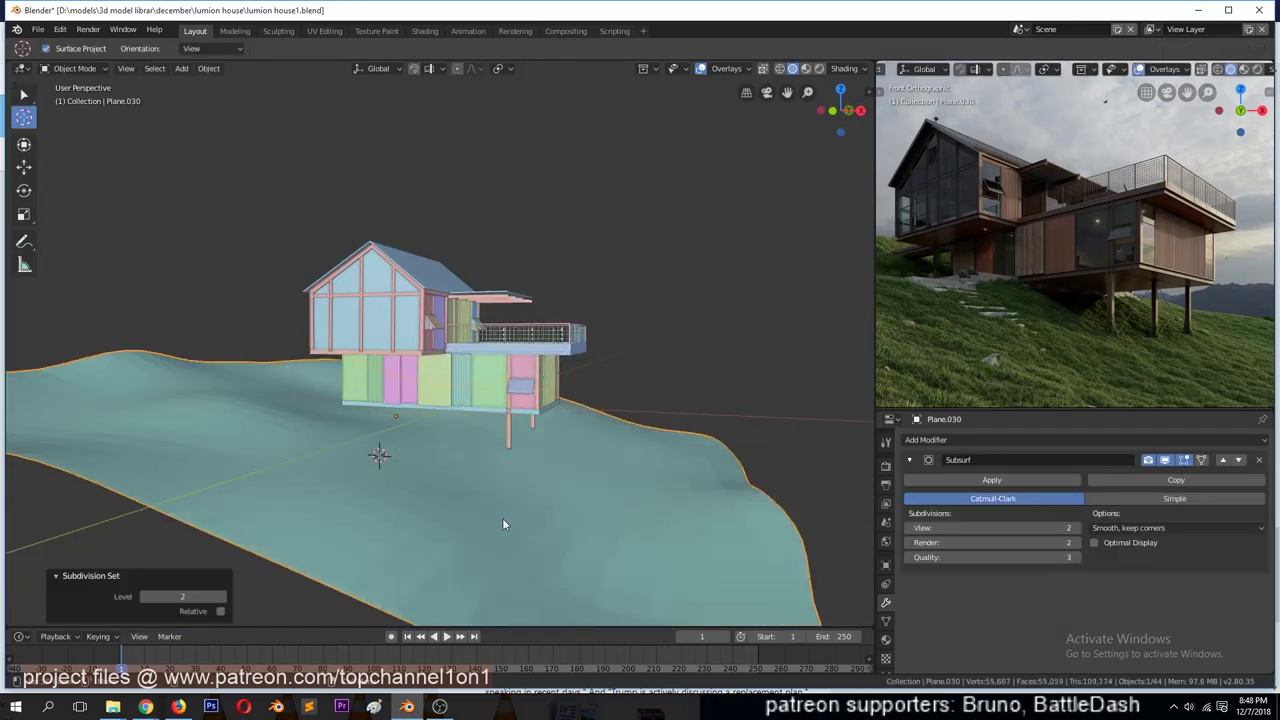
{"action": "middle_click_drag", "start_coordinate": [502, 518], "coordinate": [384, 550]}
{"action": "key", "text": "KP_1"}
{"action": "key", "text": "Tab"}
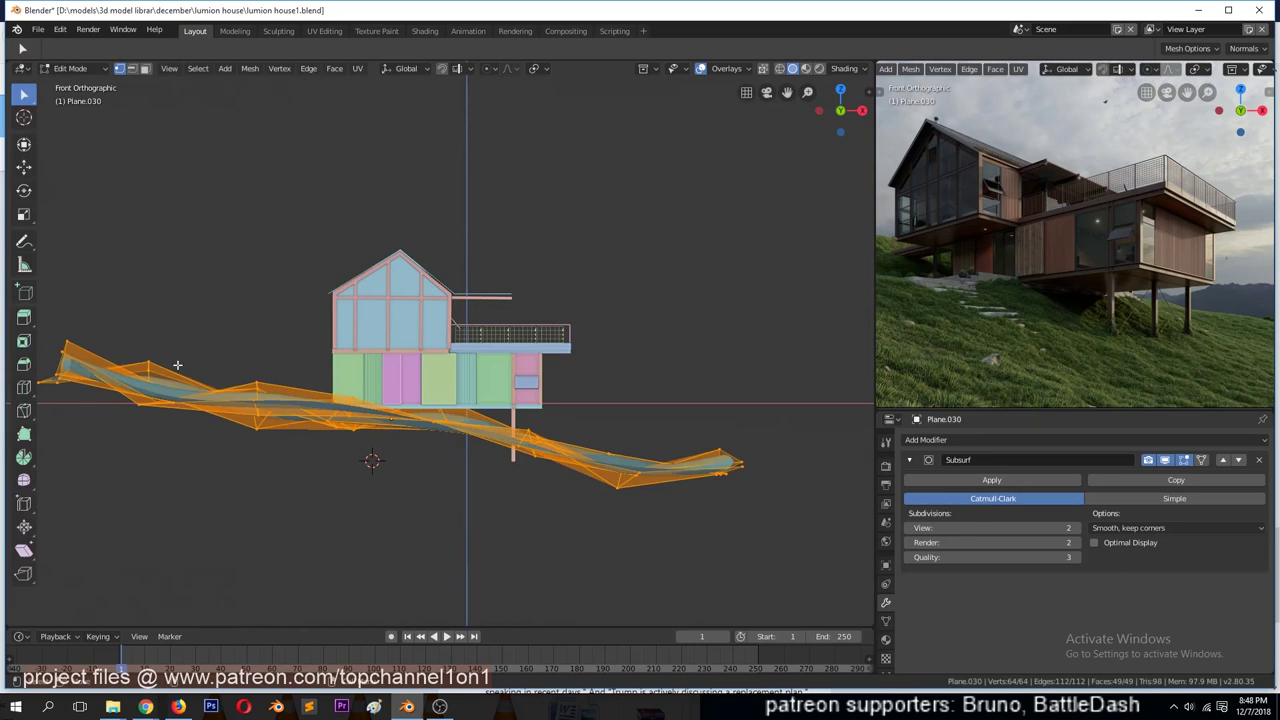
{"action": "left_click", "coordinate": [264, 391]}
{"action": "key", "text": "g"}
{"action": "scroll", "coordinate": [260, 405], "scroll_direction": "down", "scroll_amount": 3}
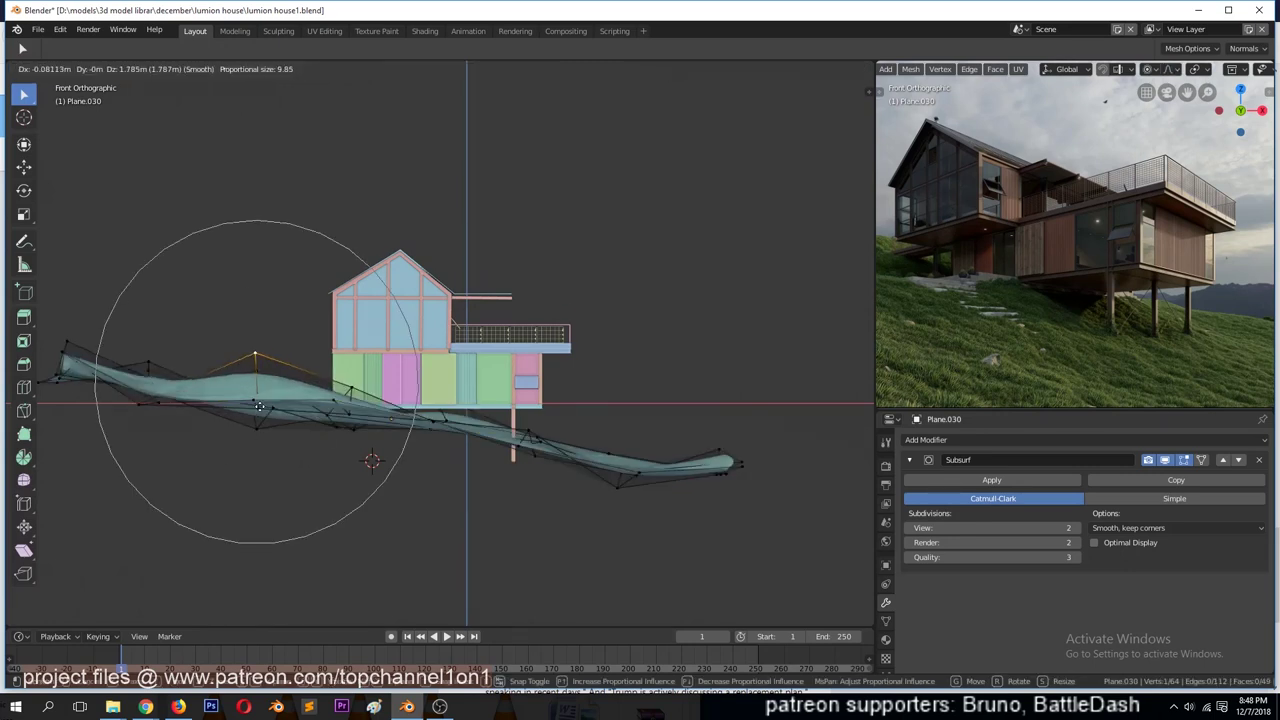
{"action": "left_click", "coordinate": [259, 403]}
- Extrude the terrain's left-end vertices twice to lengthen it
{"action": "left_click", "coordinate": [66, 335]}
{"action": "key", "text": "e"}
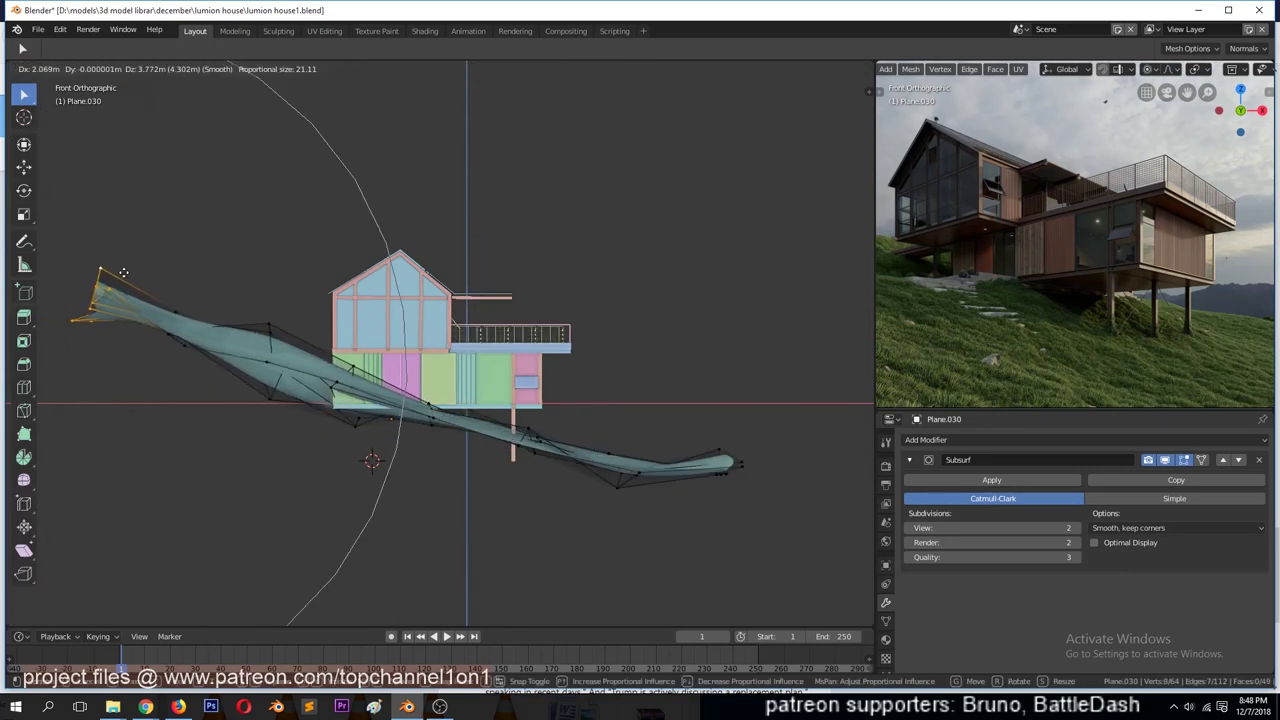
{"action": "left_click", "coordinate": [129, 271]}
{"action": "scroll", "coordinate": [129, 271], "scroll_direction": "down", "scroll_amount": 2}
{"action": "scroll", "coordinate": [100, 263], "scroll_direction": "down", "scroll_amount": 1}
{"action": "key", "text": "e"}
{"action": "left_click", "coordinate": [130, 340]}
{"action": "middle_click_drag", "start_coordinate": [130, 340], "coordinate": [188, 381]}
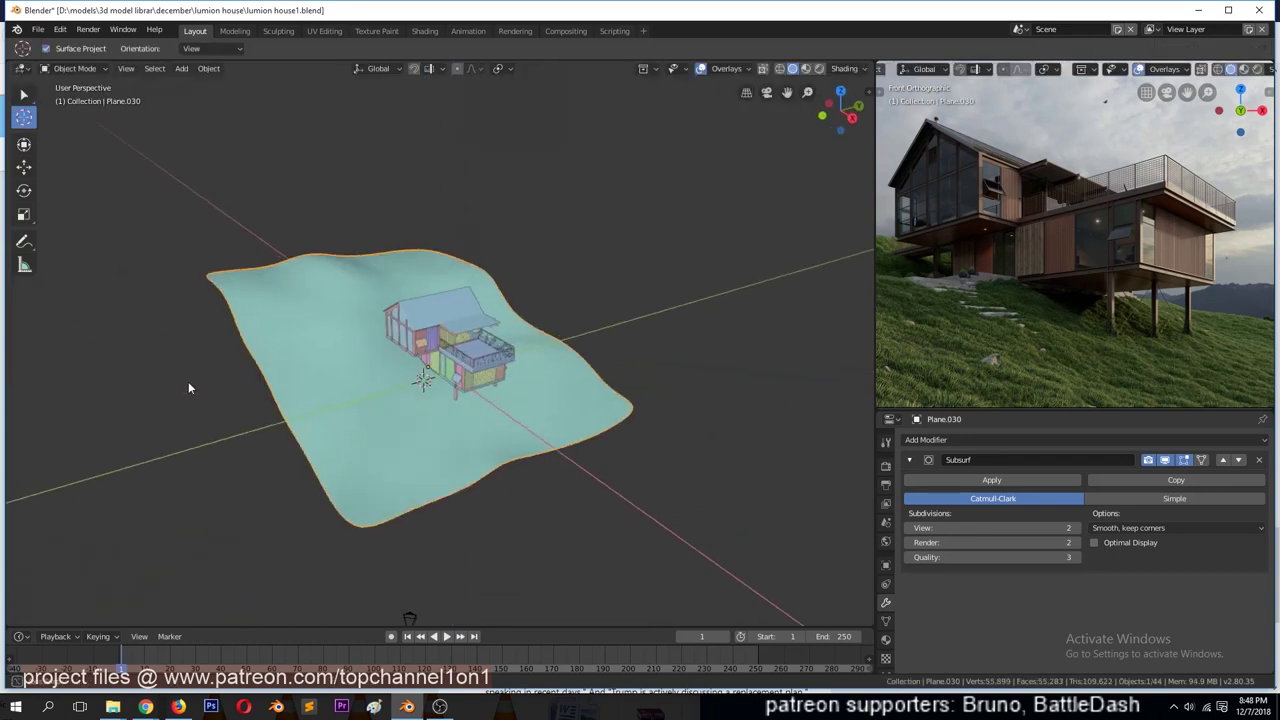
{"action": "scroll", "coordinate": [398, 326], "scroll_direction": "up", "scroll_amount": 4}
{"action": "scroll", "coordinate": [350, 455], "scroll_direction": "up", "scroll_amount": 3}
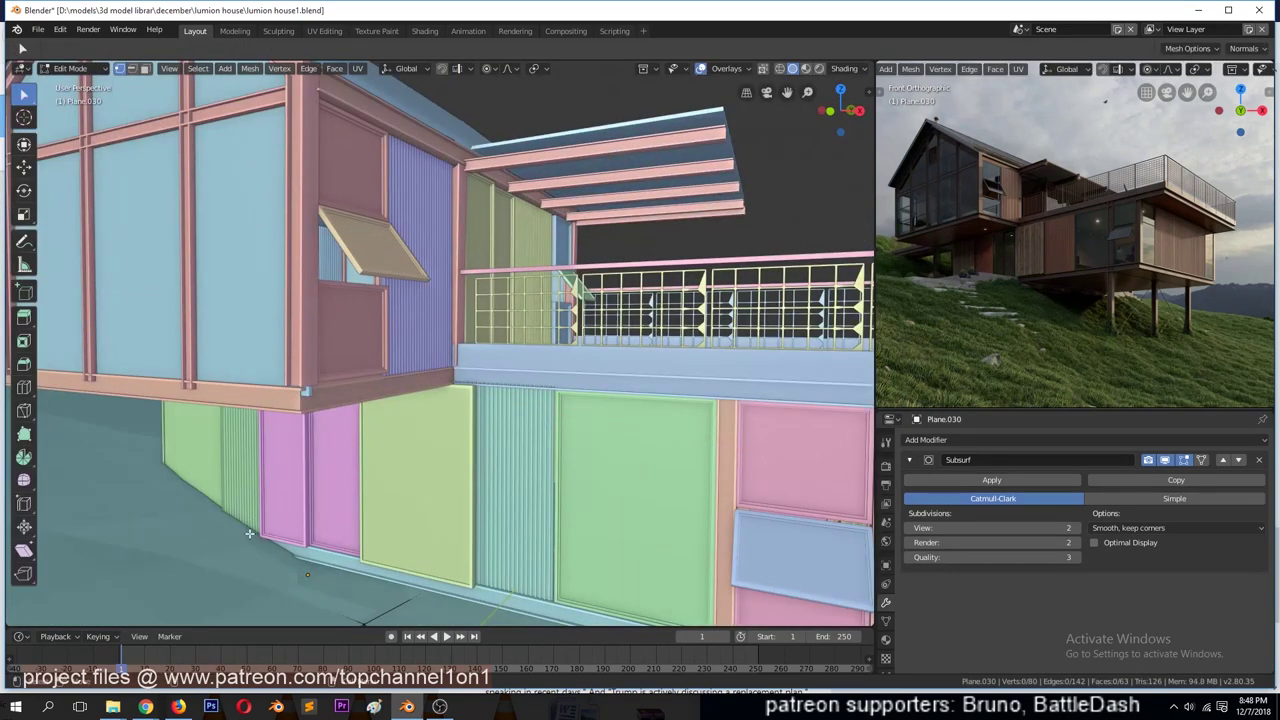
{"action": "scroll", "coordinate": [425, 465], "scroll_direction": "down", "scroll_amount": 4}
- Lower a block of terrain vertices with smooth falloff in wireframe, then save
{"action": "key", "text": "shift+z"}
{"action": "mouse_move", "coordinate": [249, 449]}
{"action": "middle_mouse_down"}
{"action": "mouse_move", "coordinate": [263, 414]}
{"action": "mouse_move", "coordinate": [357, 377]}
{"action": "middle_mouse_up"}
{"action": "key", "text": "g"}
{"action": "left_click", "coordinate": [323, 446]}
{"action": "key", "text": "z"}
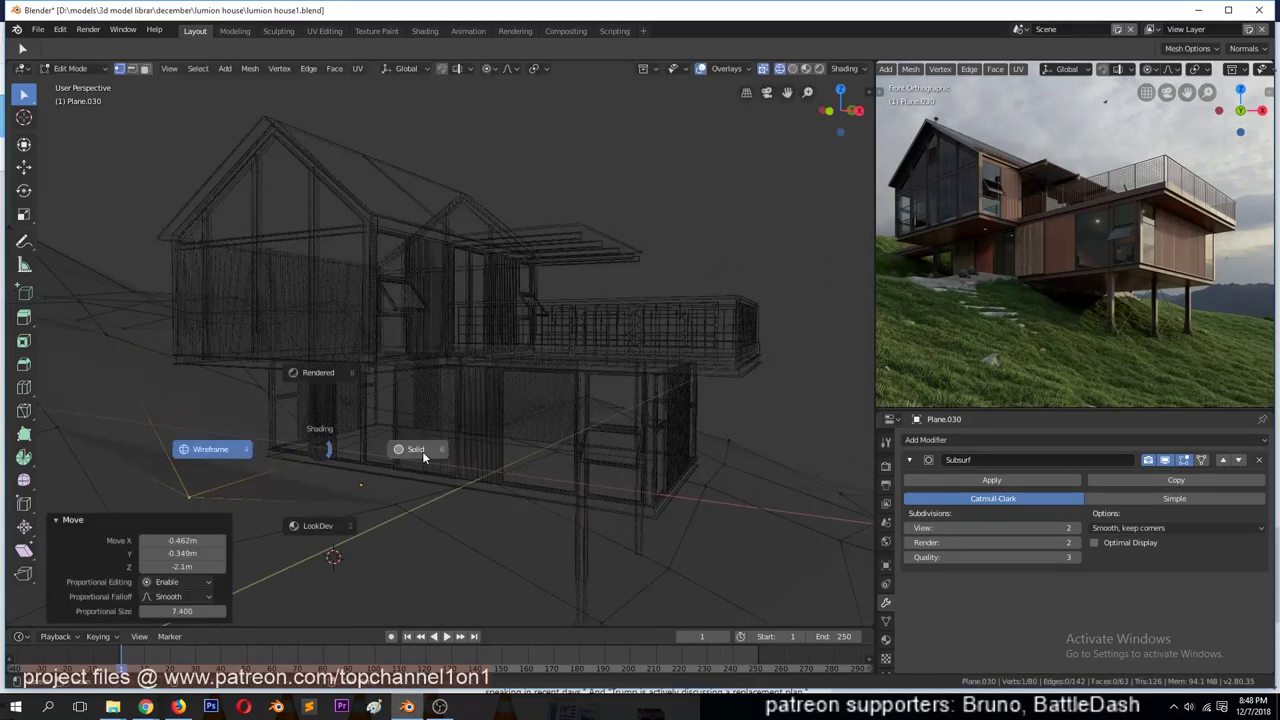
{"action": "left_click", "coordinate": [422, 451]}
{"action": "key", "text": "Tab"}
{"action": "key", "text": "ctrl+s"}
- Move terrain vertices in front view and extrude the right end downward into a slope
{"action": "mouse_move", "coordinate": [380, 485]}
{"action": "middle_mouse_down"}
{"action": "mouse_move", "coordinate": [441, 467]}
{"action": "mouse_move", "coordinate": [444, 489]}
{"action": "middle_mouse_up"}
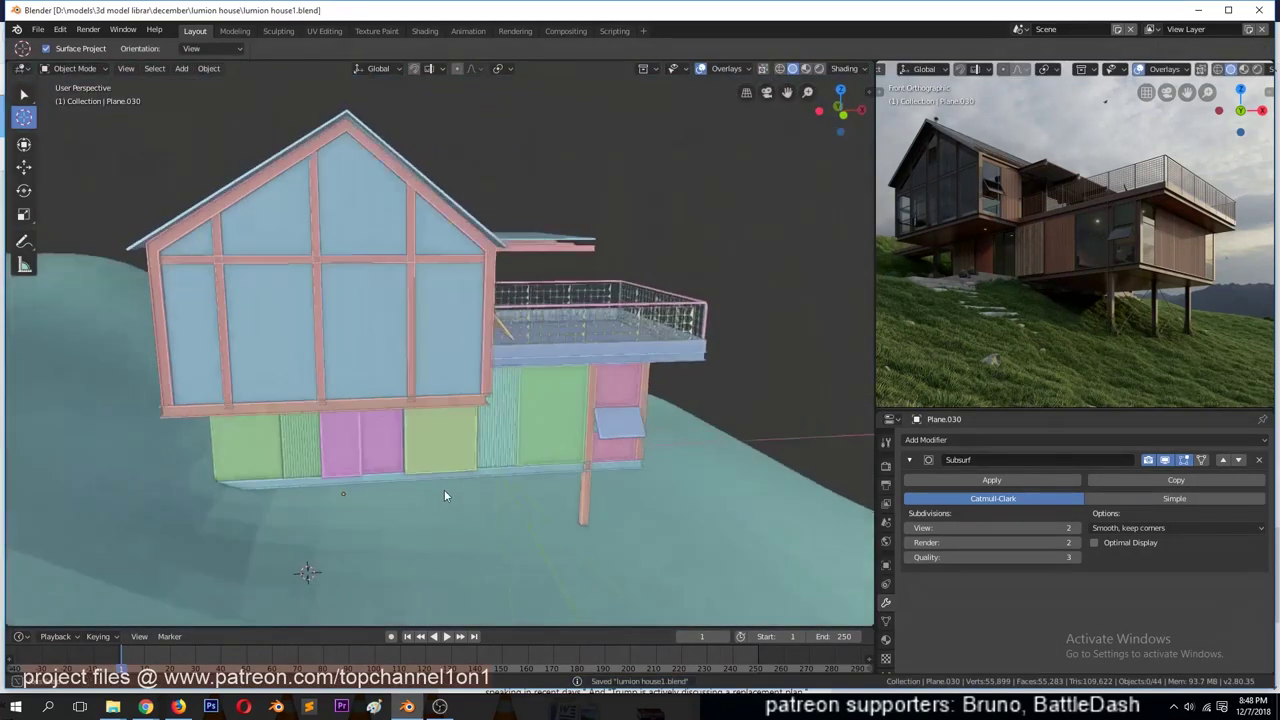
{"action": "key", "text": "KP_0"}
{"action": "key", "text": "Tab"}
{"action": "mouse_move", "coordinate": [701, 513]}
{"action": "middle_mouse_down"}
{"action": "mouse_move", "coordinate": [720, 528]}
{"action": "mouse_move", "coordinate": [691, 531]}
{"action": "middle_mouse_up"}
{"action": "key", "text": "KP_1"}
{"action": "key", "text": "g"}
{"action": "left_click", "coordinate": [743, 530]}
{"action": "key", "text": "e"}
{"action": "left_click", "coordinate": [800, 540]}
- Reshape a vertex loop twice with smooth falloff into a hillside, then save the file
{"action": "left_click", "coordinate": [739, 457], "text": "alt"}
{"action": "key", "text": "g"}
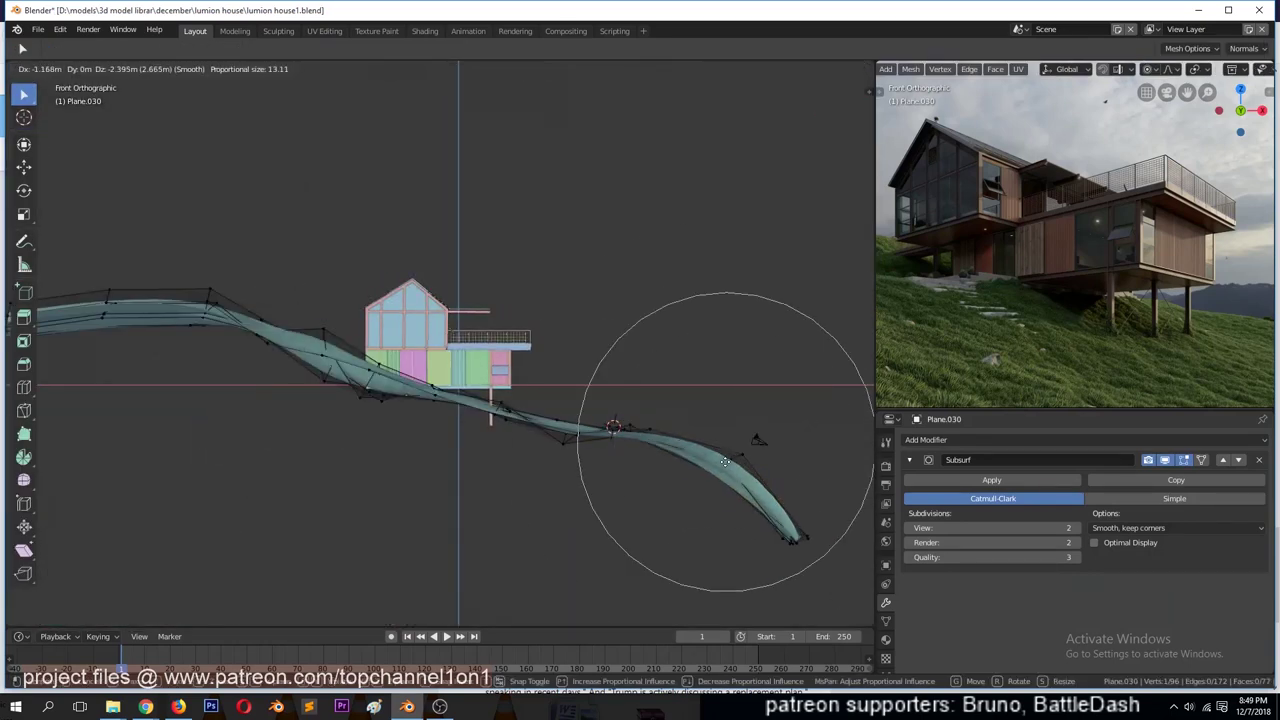
{"action": "left_click", "coordinate": [690, 450]}
{"action": "key", "text": "g"}
{"action": "left_click", "coordinate": [632, 440]}
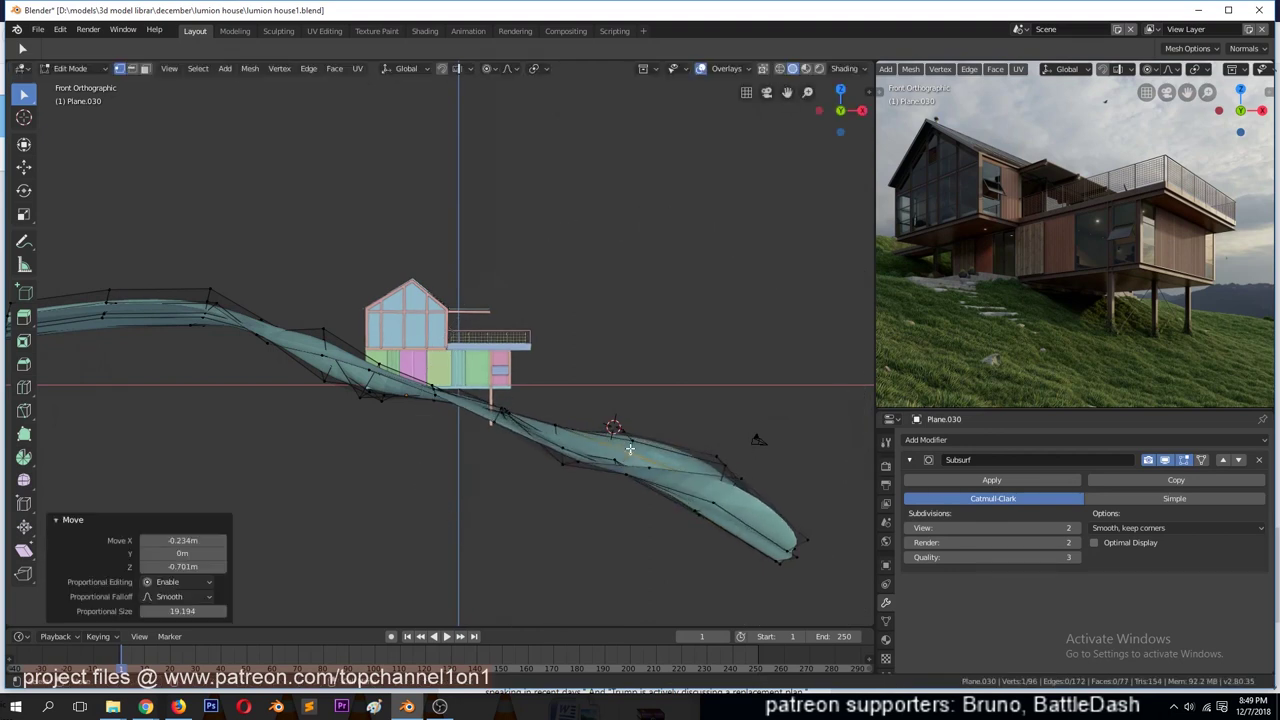
{"action": "key", "text": "Tab"}
{"action": "key", "text": "KP_0"}
{"action": "key", "text": "ctrl+s"}
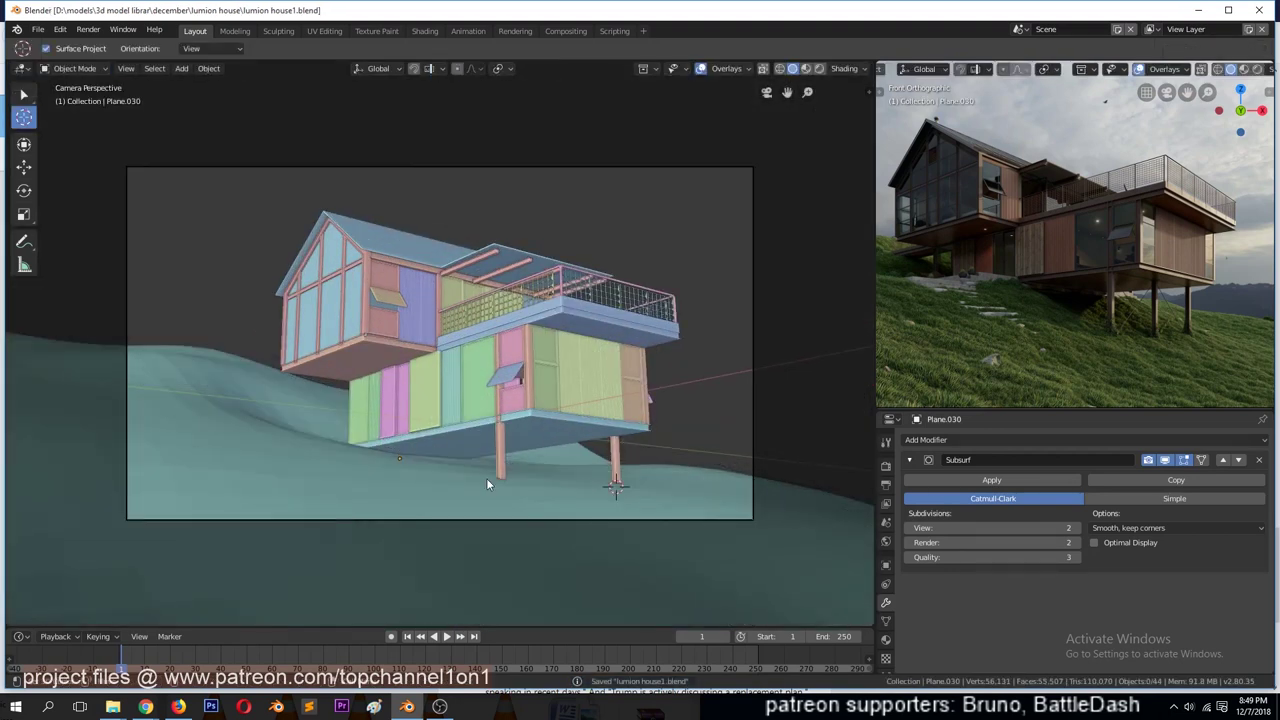